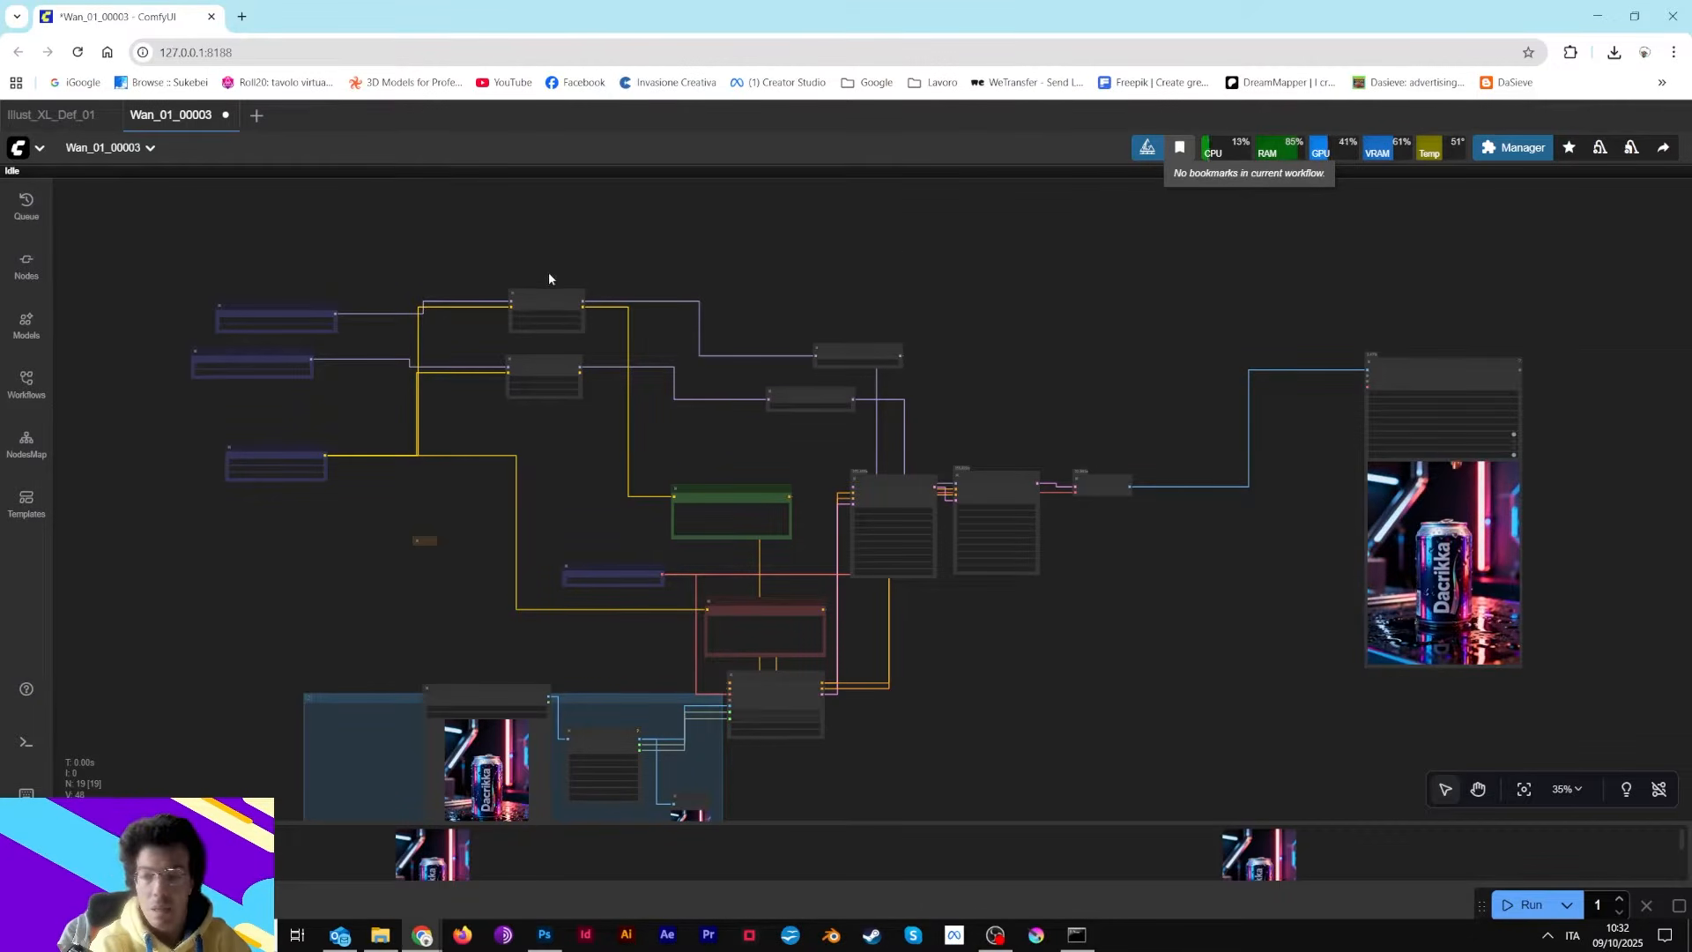
Zoom and pan the workflow to inspect the two Load LoRA and ModelSamplingSD3 nodes
{"action": "scroll", "coordinate": [521, 262], "scroll_direction": "up", "scroll_amount": 4}
{"action": "scroll", "coordinate": [896, 284], "scroll_direction": "up", "scroll_amount": 4}
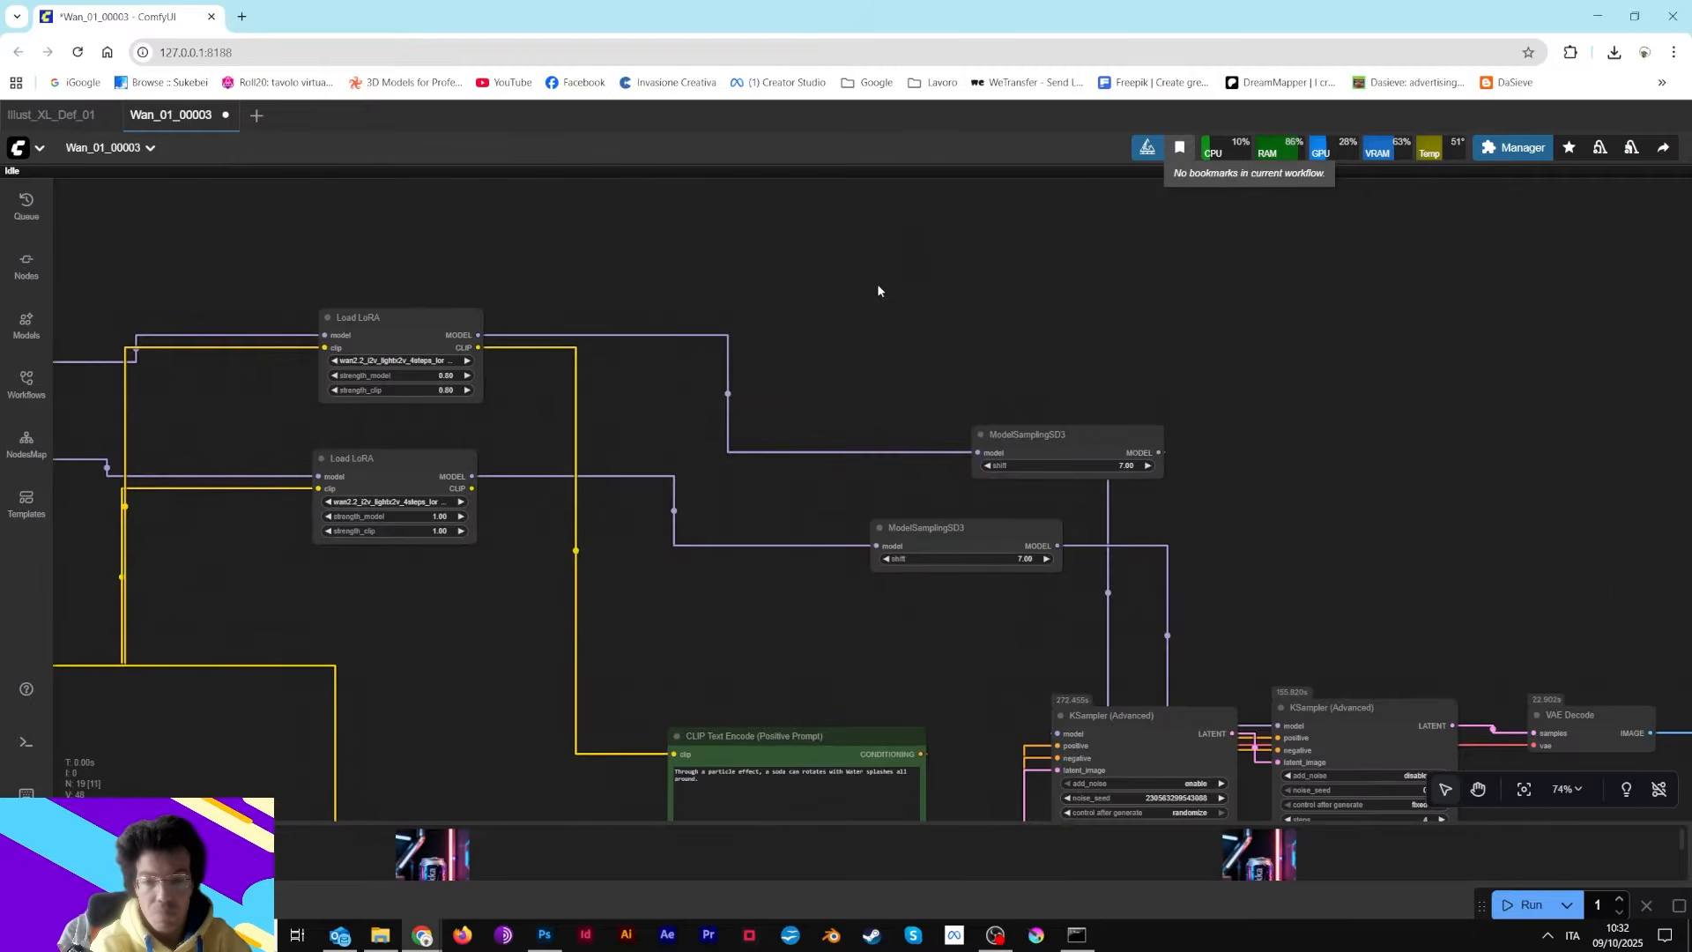
{"action": "left_click_drag", "start_coordinate": [846, 253], "coordinate": [1084, 268]}
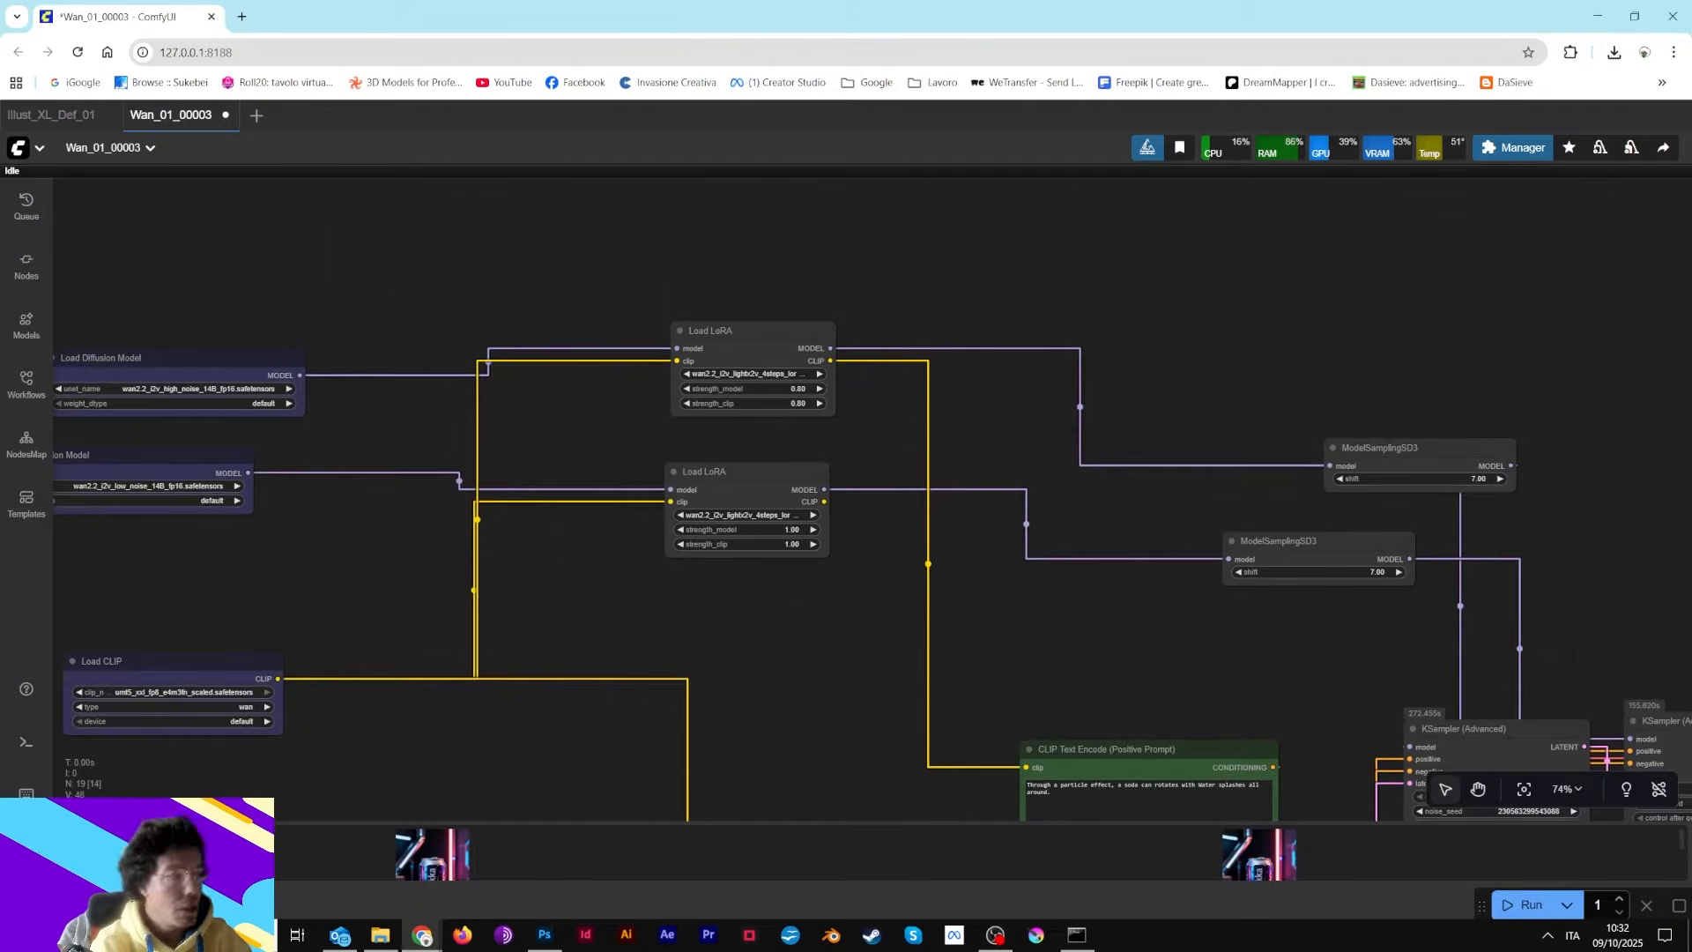
Open the Wan2.2 Video Generation page of the ComfyUI docs and scroll through its introduction and live streams
{"action": "left_click_drag", "start_coordinate": [458, 45], "coordinate": [243, 18]}
{"action": "scroll", "coordinate": [718, 428], "scroll_direction": "up", "scroll_amount": 3}
{"action": "scroll", "coordinate": [718, 428], "scroll_direction": "up", "scroll_amount": 20}
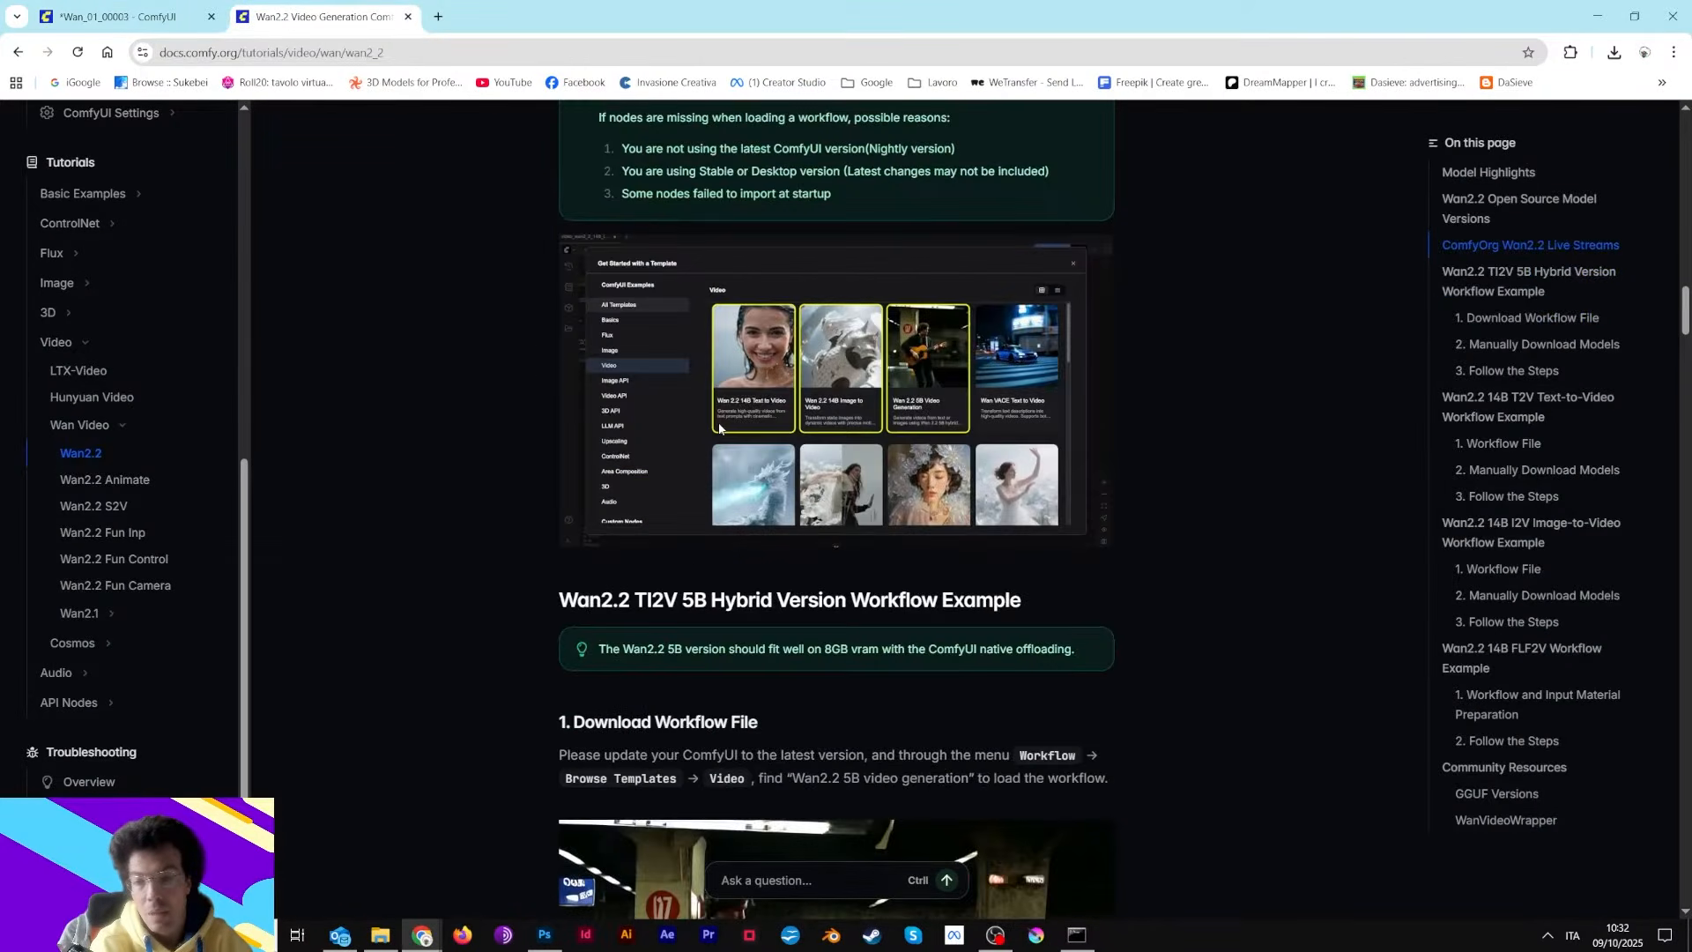
{"action": "scroll", "coordinate": [719, 429], "scroll_direction": "up", "scroll_amount": 10}
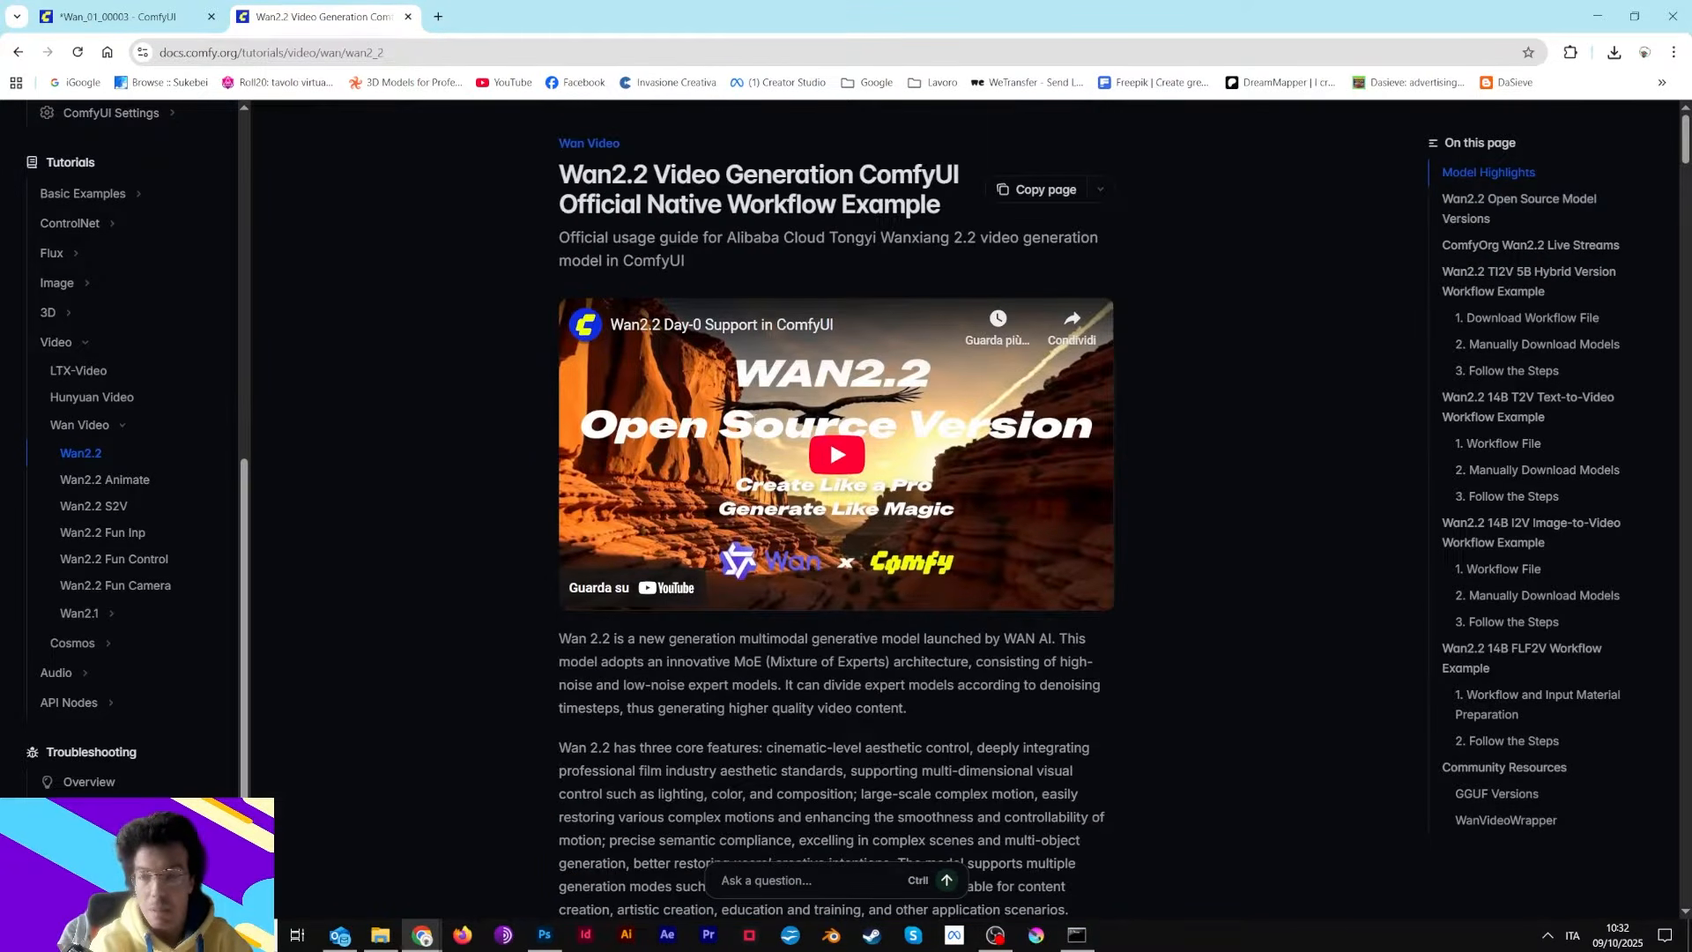
{"action": "scroll", "coordinate": [664, 417], "scroll_direction": "down", "scroll_amount": 15}
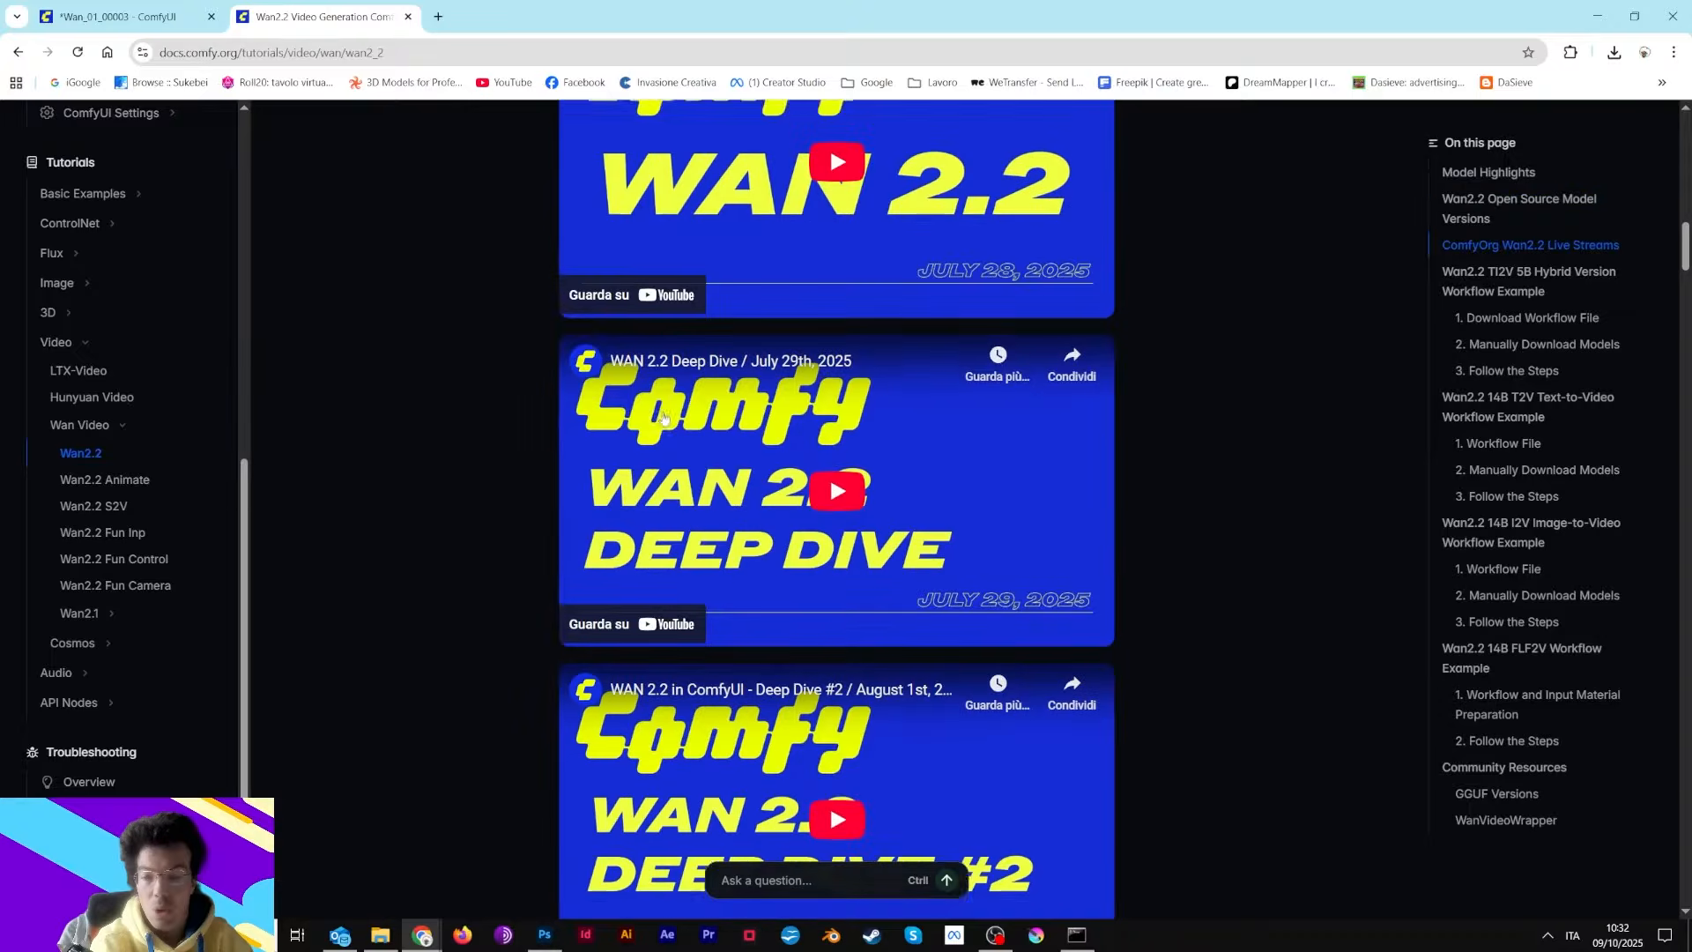
Return to the workflow and pan across the KSampler, VAE Decode and Video Combine nodes to review them
{"action": "left_click", "coordinate": [131, 17]}
{"action": "left_click_drag", "start_coordinate": [1278, 329], "coordinate": [423, 65]}
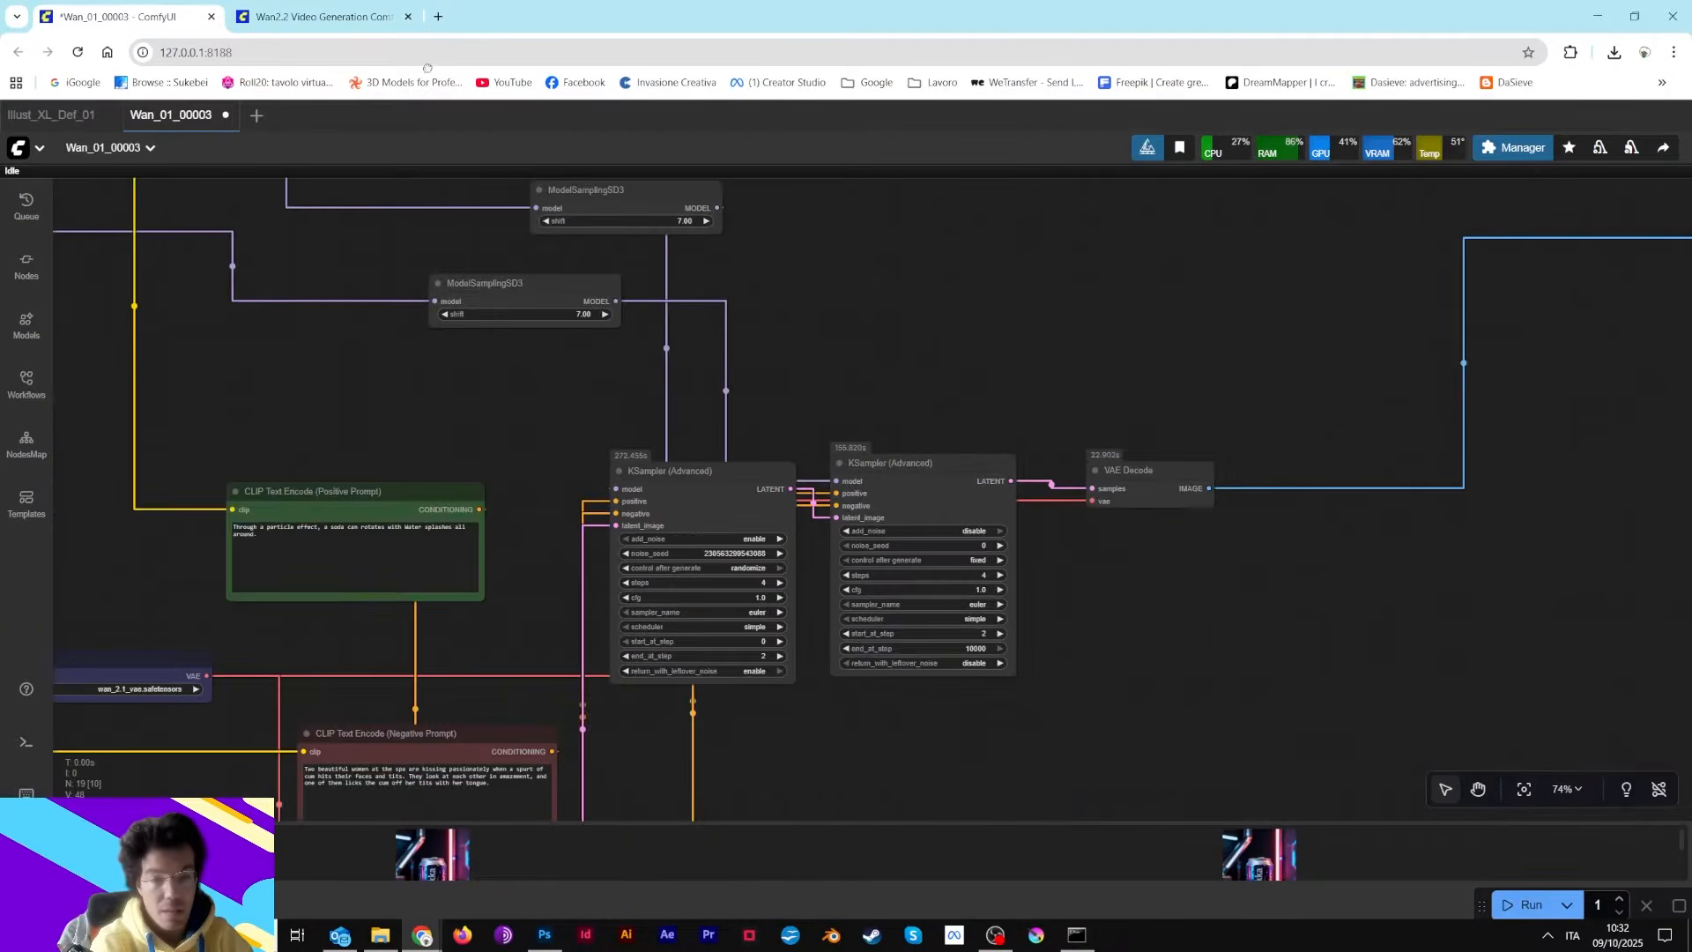
{"action": "scroll", "coordinate": [1016, 407], "scroll_direction": "down", "scroll_amount": 2}
{"action": "scroll", "coordinate": [1015, 405], "scroll_direction": "down", "scroll_amount": 3}
{"action": "left_click_drag", "start_coordinate": [1305, 523], "coordinate": [870, 520]}
{"action": "scroll", "coordinate": [871, 521], "scroll_direction": "up", "scroll_amount": 3}
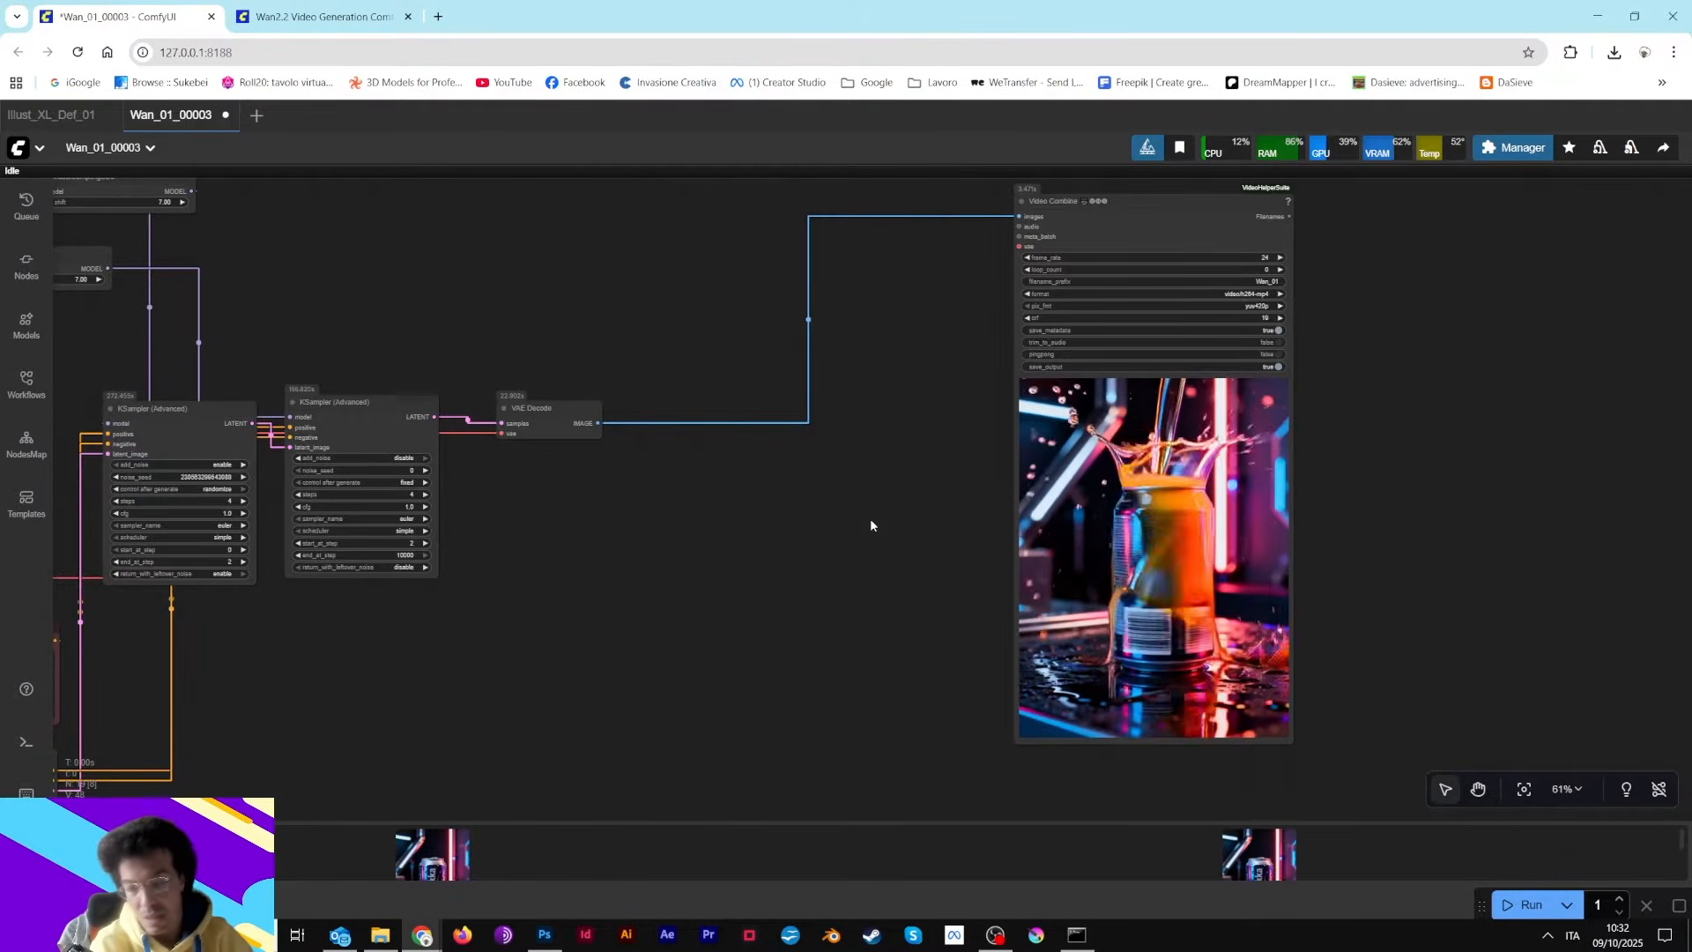
{"action": "scroll", "coordinate": [872, 526], "scroll_direction": "down", "scroll_amount": 4}
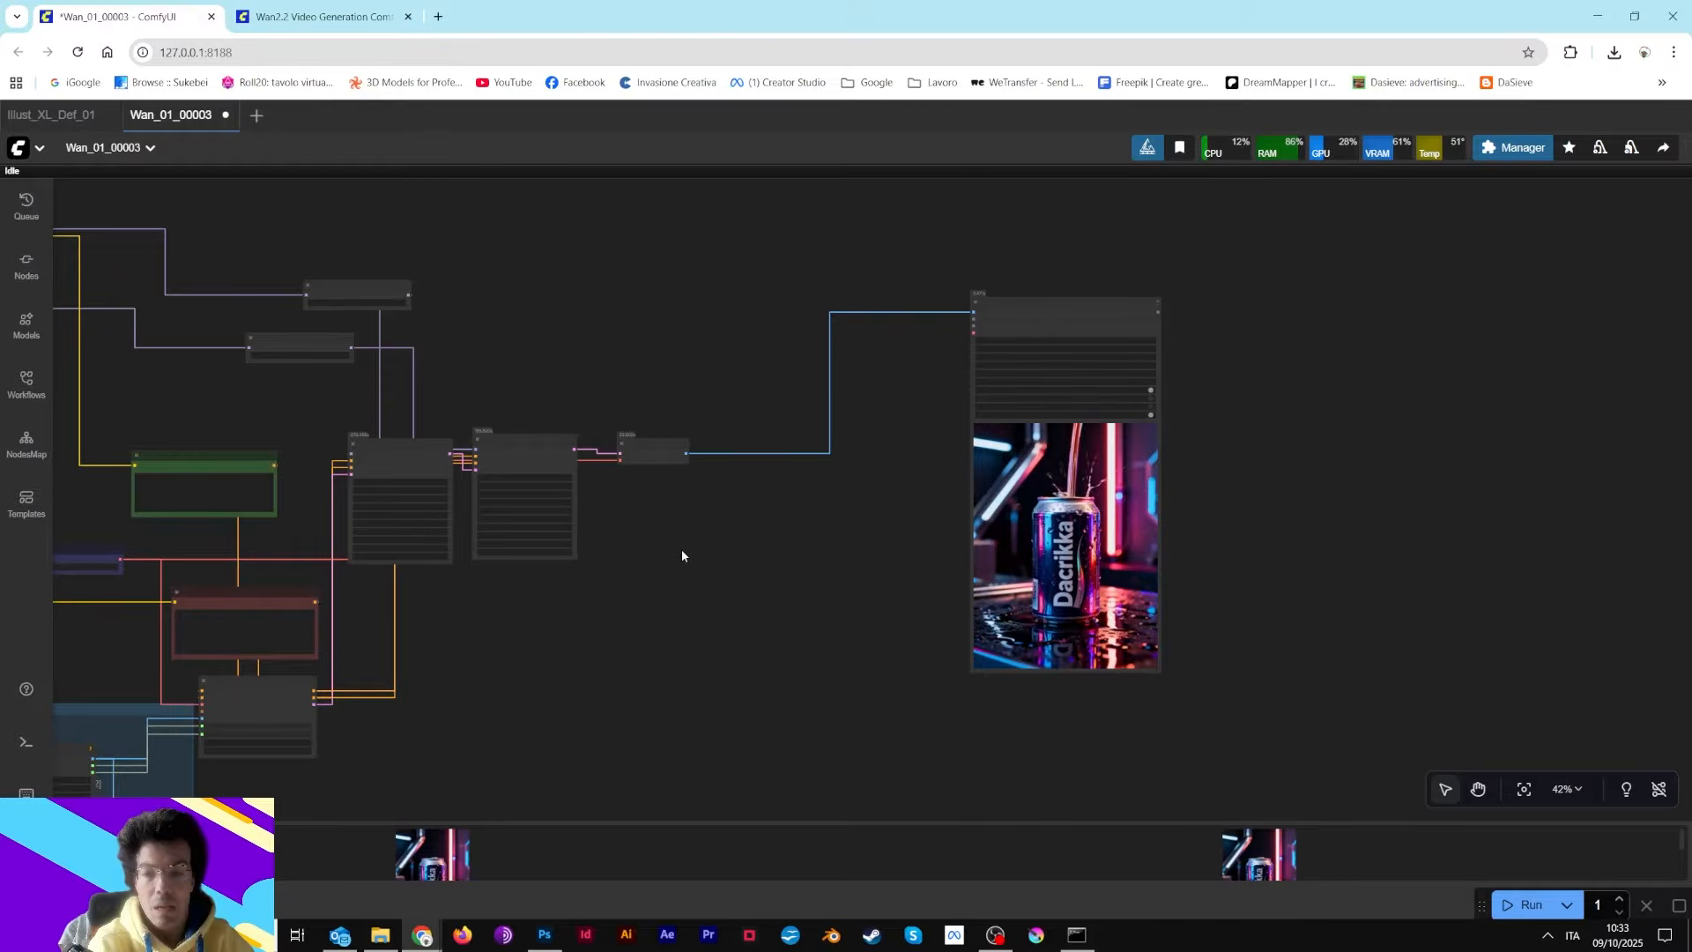
{"action": "scroll", "coordinate": [680, 556], "scroll_direction": "down", "scroll_amount": 2}
{"action": "left_click_drag", "start_coordinate": [703, 370], "coordinate": [1071, 233]}
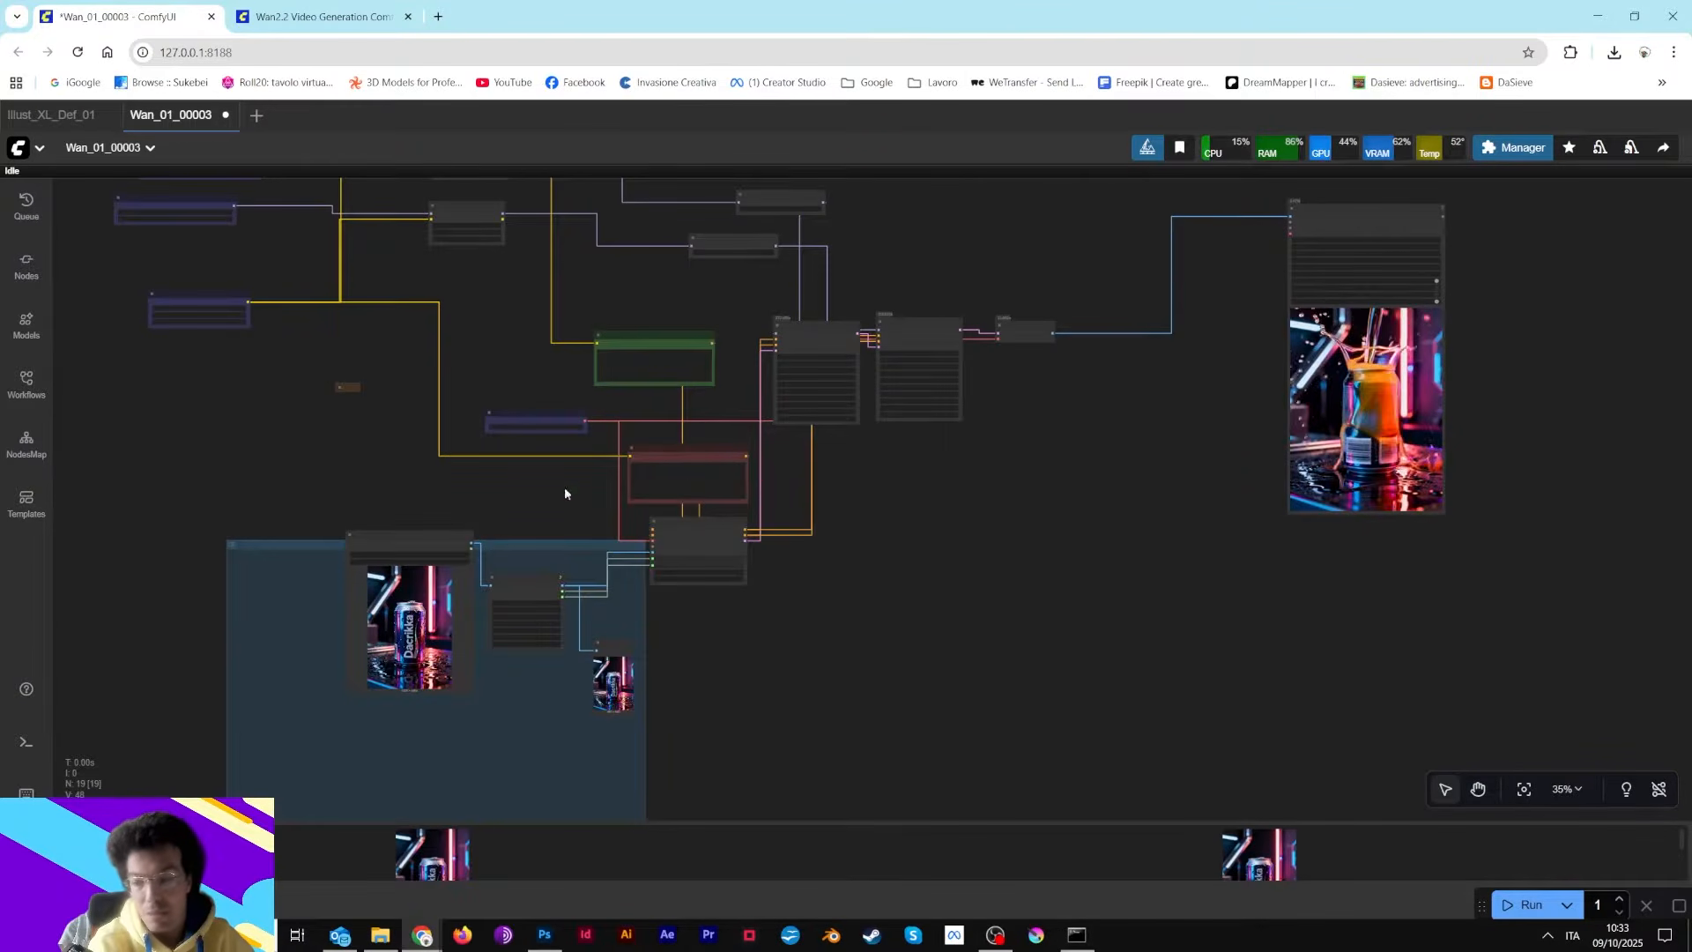
Reposition the Load Image node slightly within the blue input group
{"action": "left_click_drag", "start_coordinate": [419, 540], "coordinate": [393, 593]}
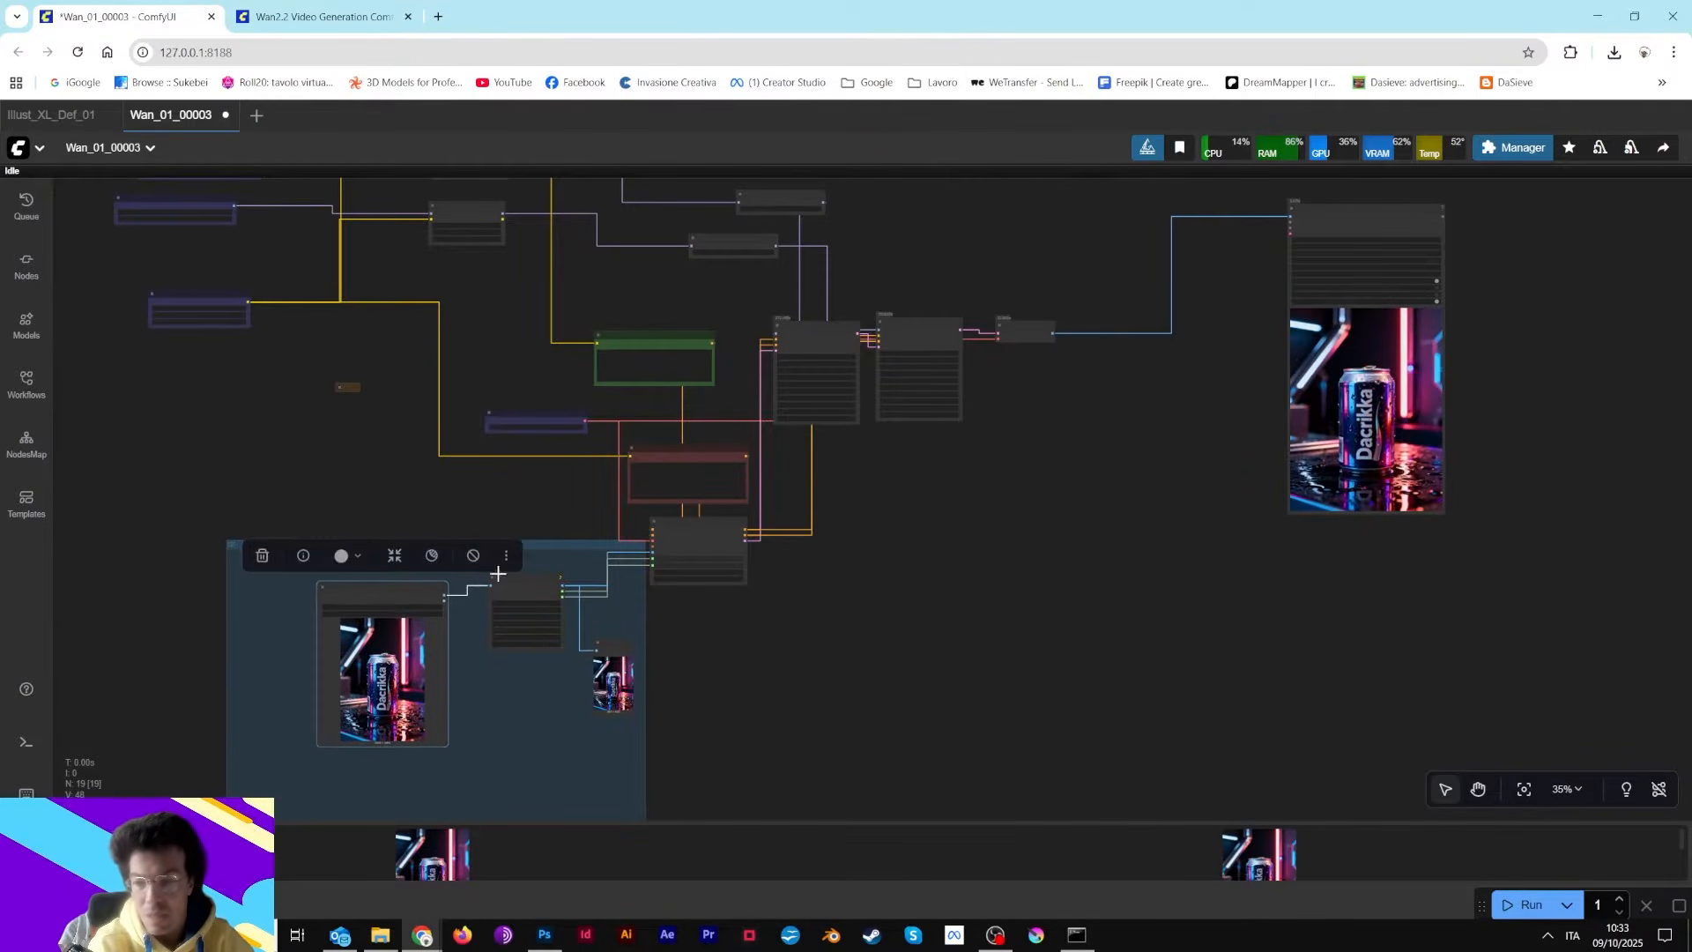
{"action": "left_click_drag", "start_coordinate": [537, 586], "coordinate": [524, 612]}
Pan and zoom in on the high-noise and low-noise Load Diffusion Model nodes
{"action": "left_click_drag", "start_coordinate": [943, 220], "coordinate": [938, 467]}
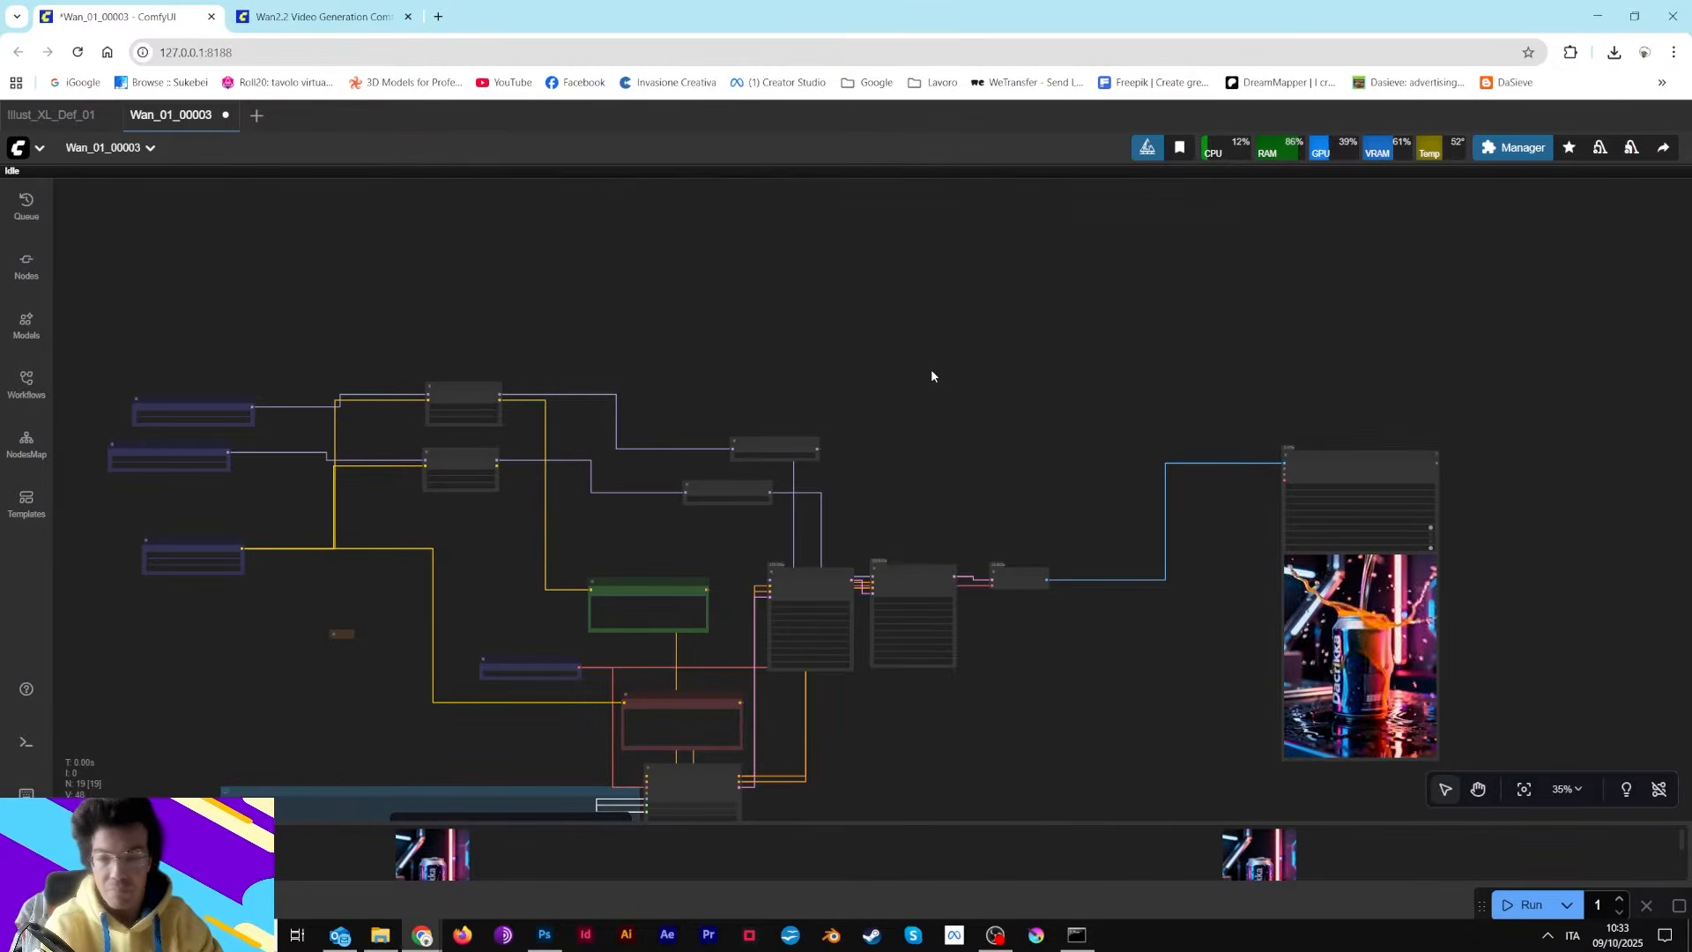
{"action": "scroll", "coordinate": [705, 372], "scroll_direction": "up", "scroll_amount": 1}
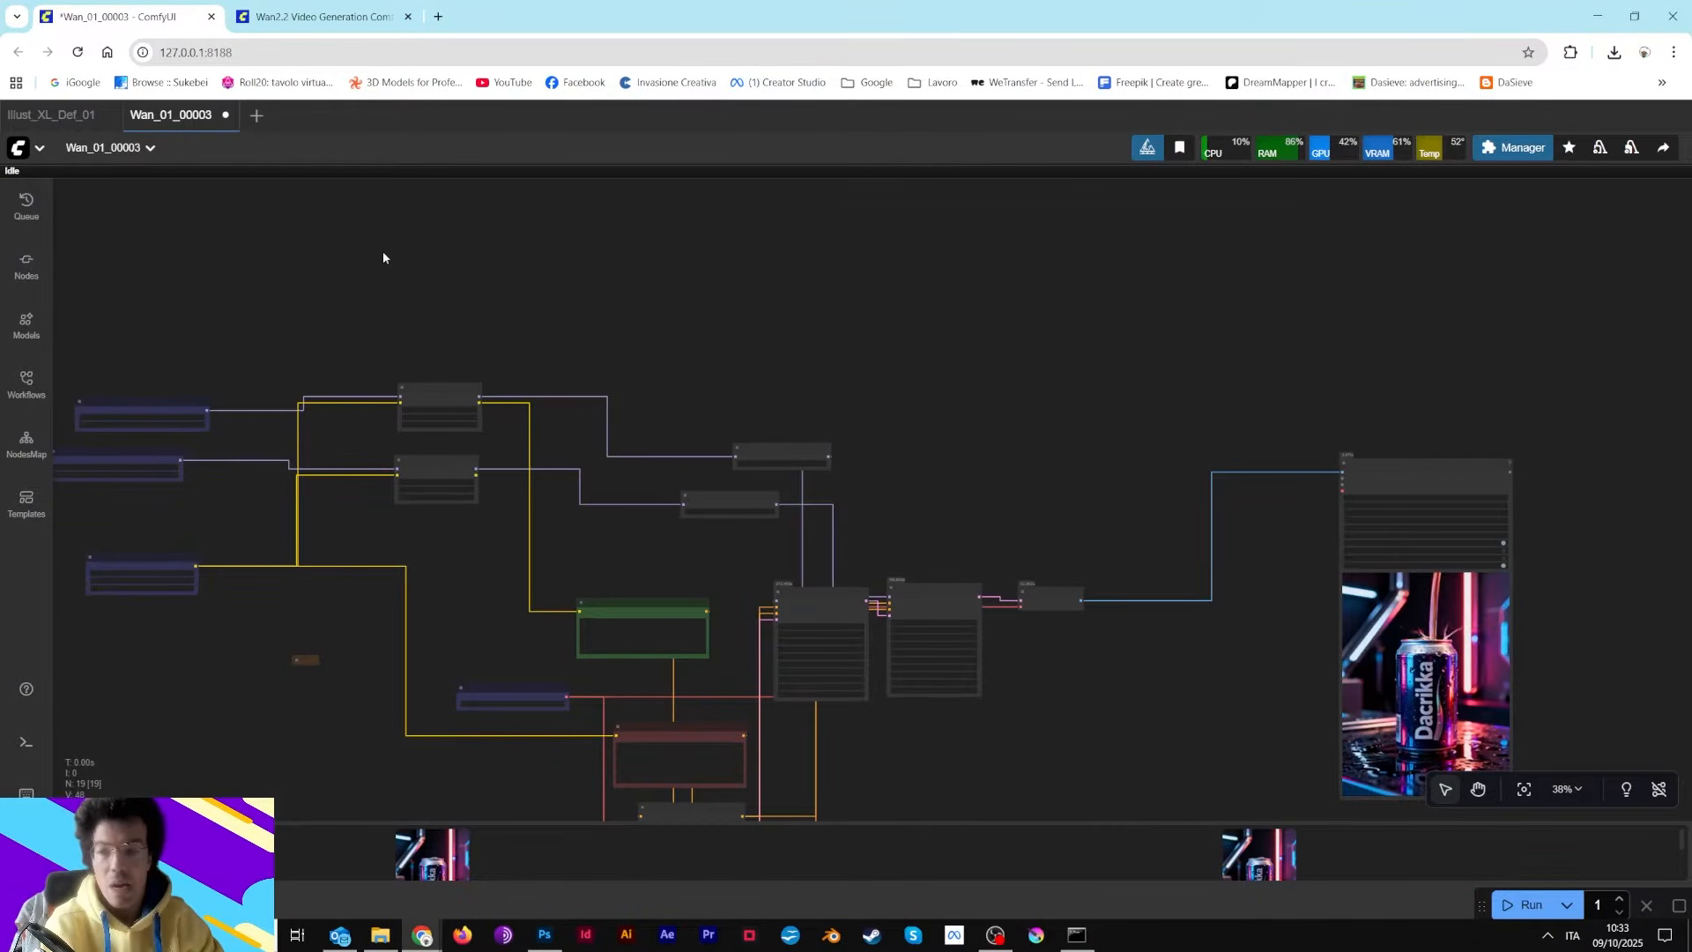
{"action": "left_click_drag", "start_coordinate": [382, 251], "coordinate": [718, 407]}
{"action": "left_click", "coordinate": [496, 552]}
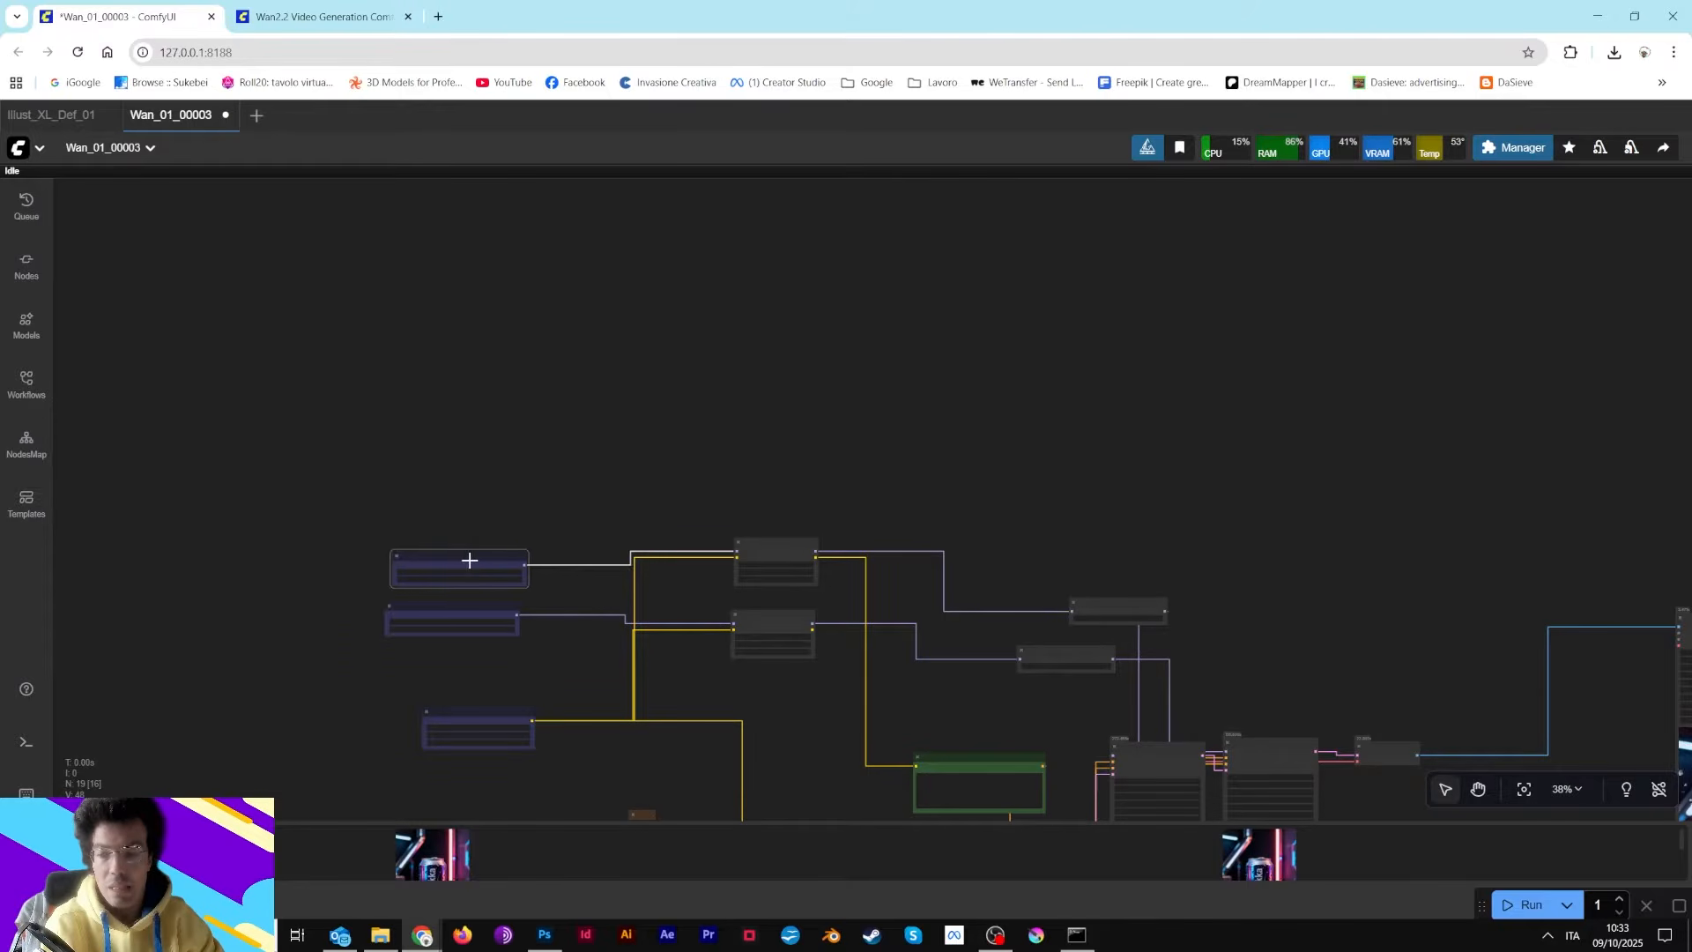
{"action": "scroll", "coordinate": [528, 483], "scroll_direction": "up", "scroll_amount": 7}
{"action": "left_click_drag", "start_coordinate": [676, 332], "coordinate": [547, 148]}
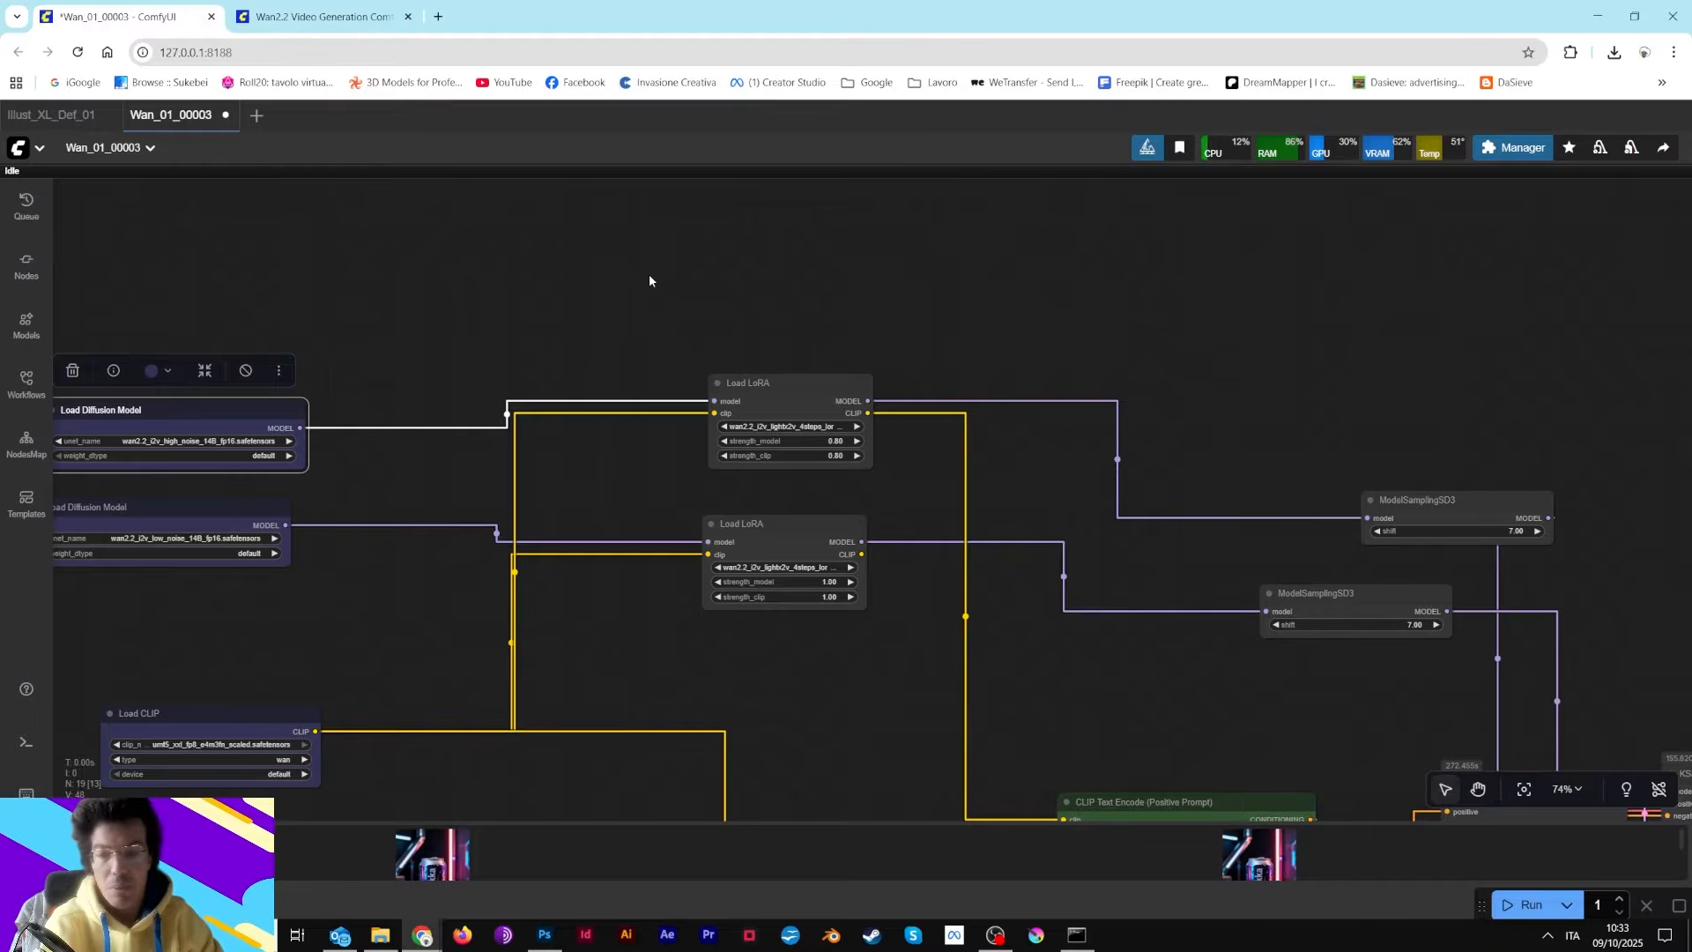
{"action": "left_click_drag", "start_coordinate": [381, 301], "coordinate": [843, 295]}
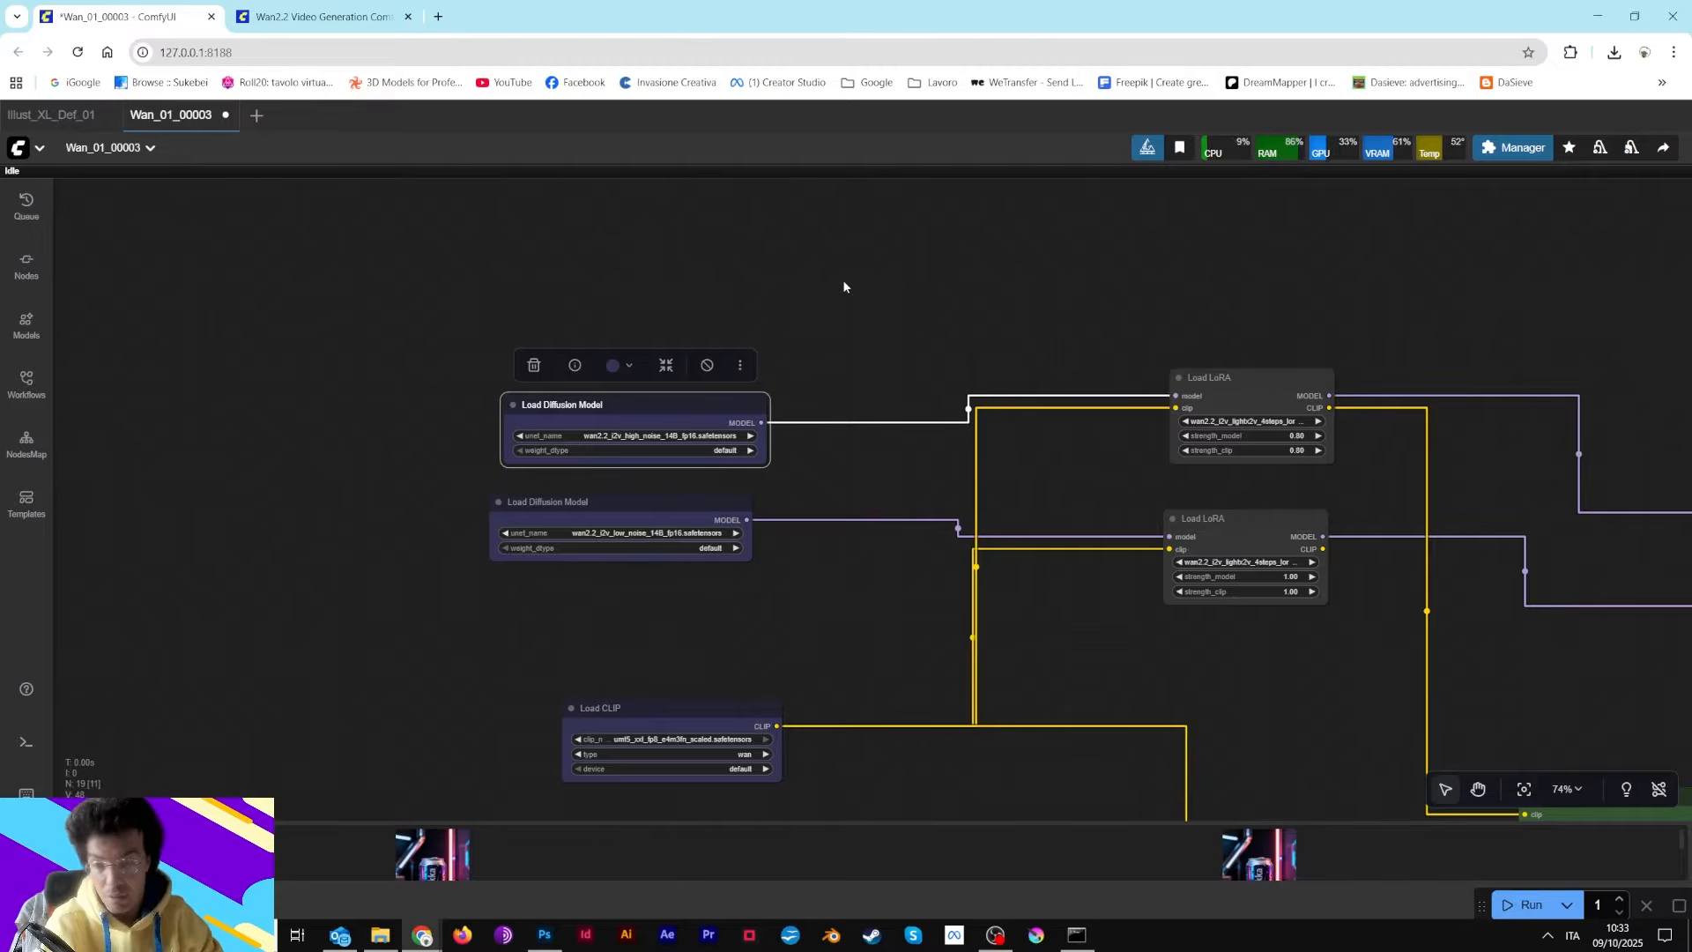
{"action": "scroll", "coordinate": [796, 361], "scroll_direction": "up", "scroll_amount": 4}
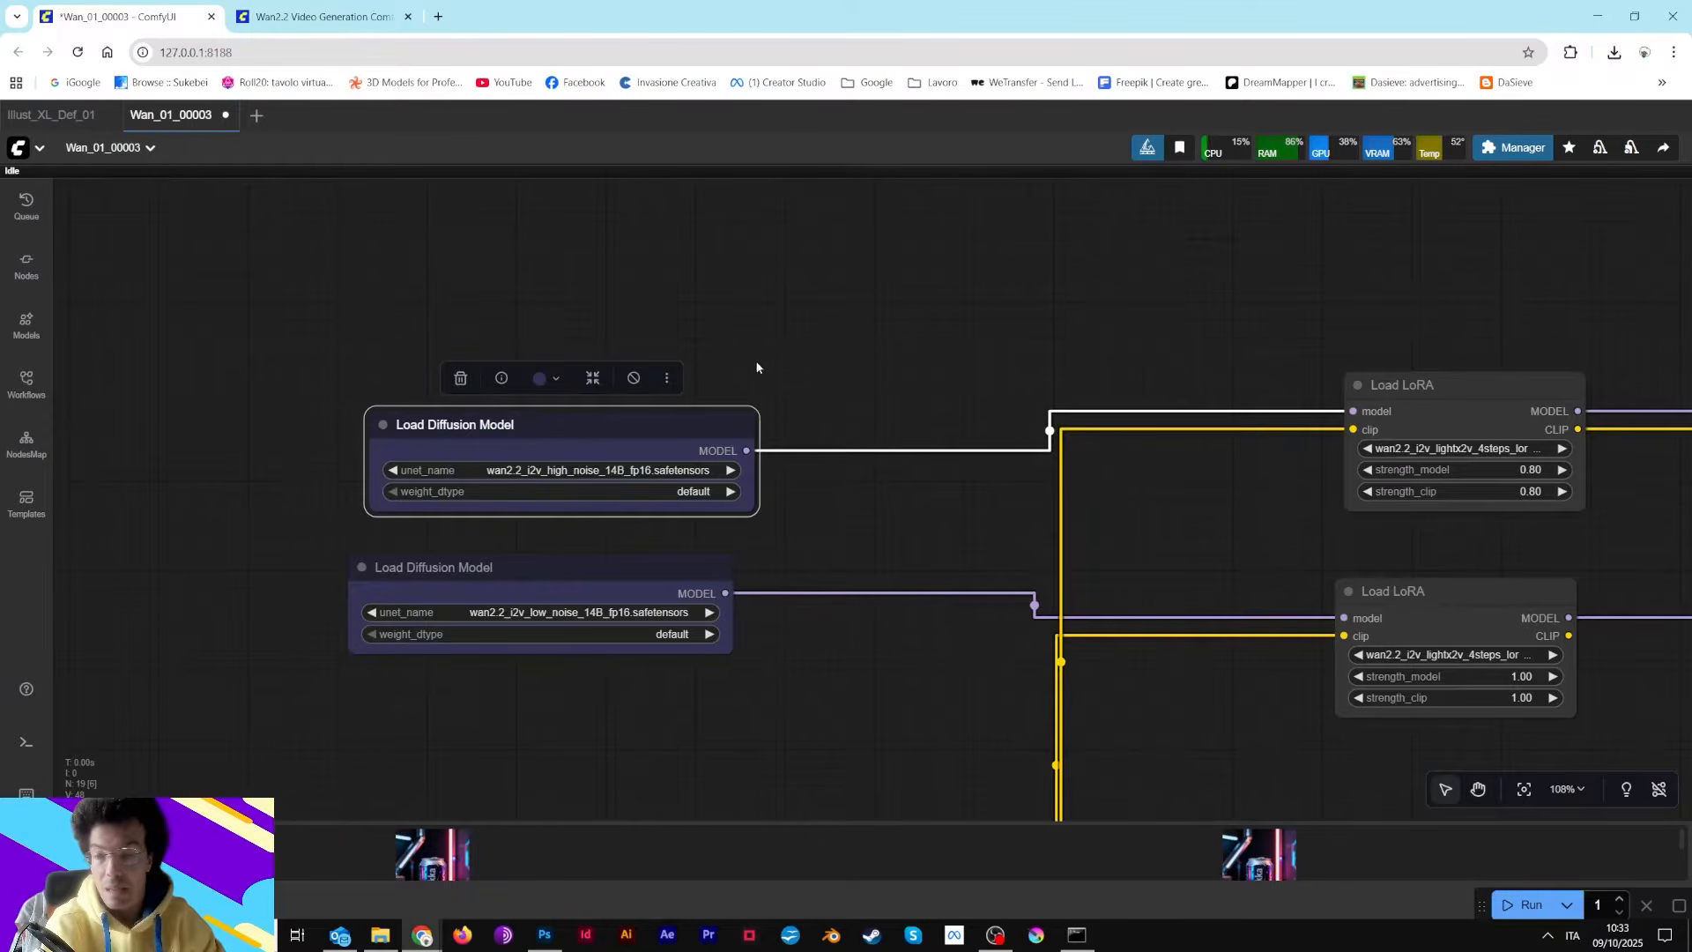
{"action": "left_click_drag", "start_coordinate": [761, 360], "coordinate": [981, 261]}
{"action": "scroll", "coordinate": [901, 343], "scroll_direction": "up", "scroll_amount": 4}
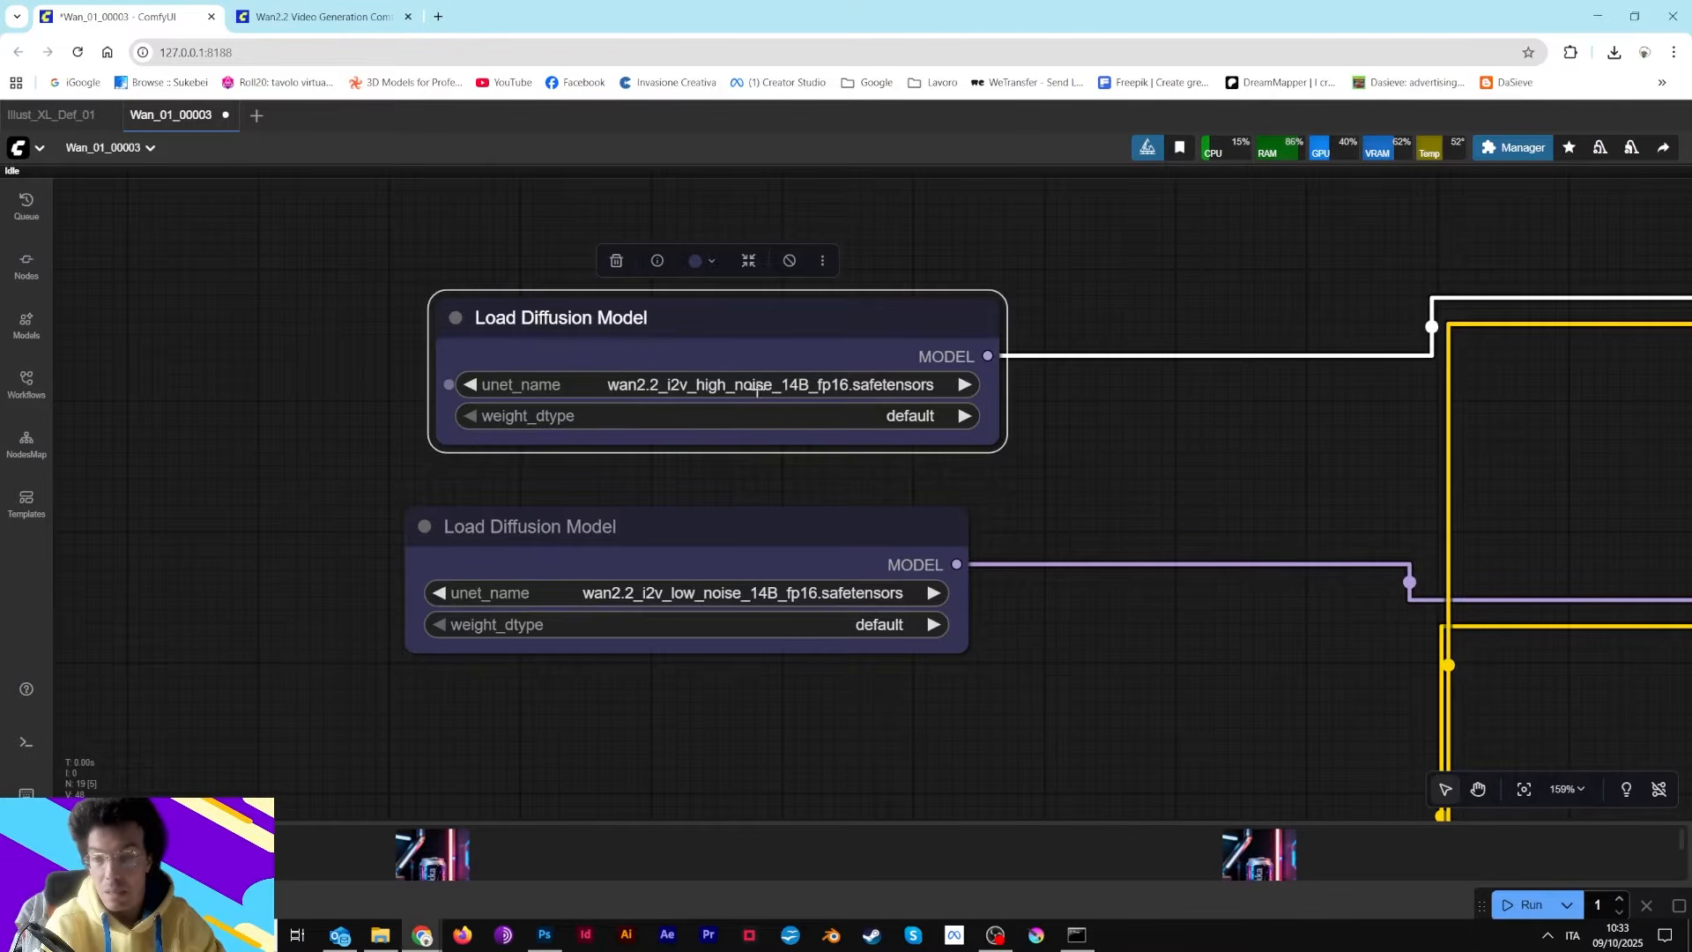
Nudge the two Load Diffusion Model nodes into place next to each other
{"action": "left_click_drag", "start_coordinate": [738, 314], "coordinate": [700, 314]}
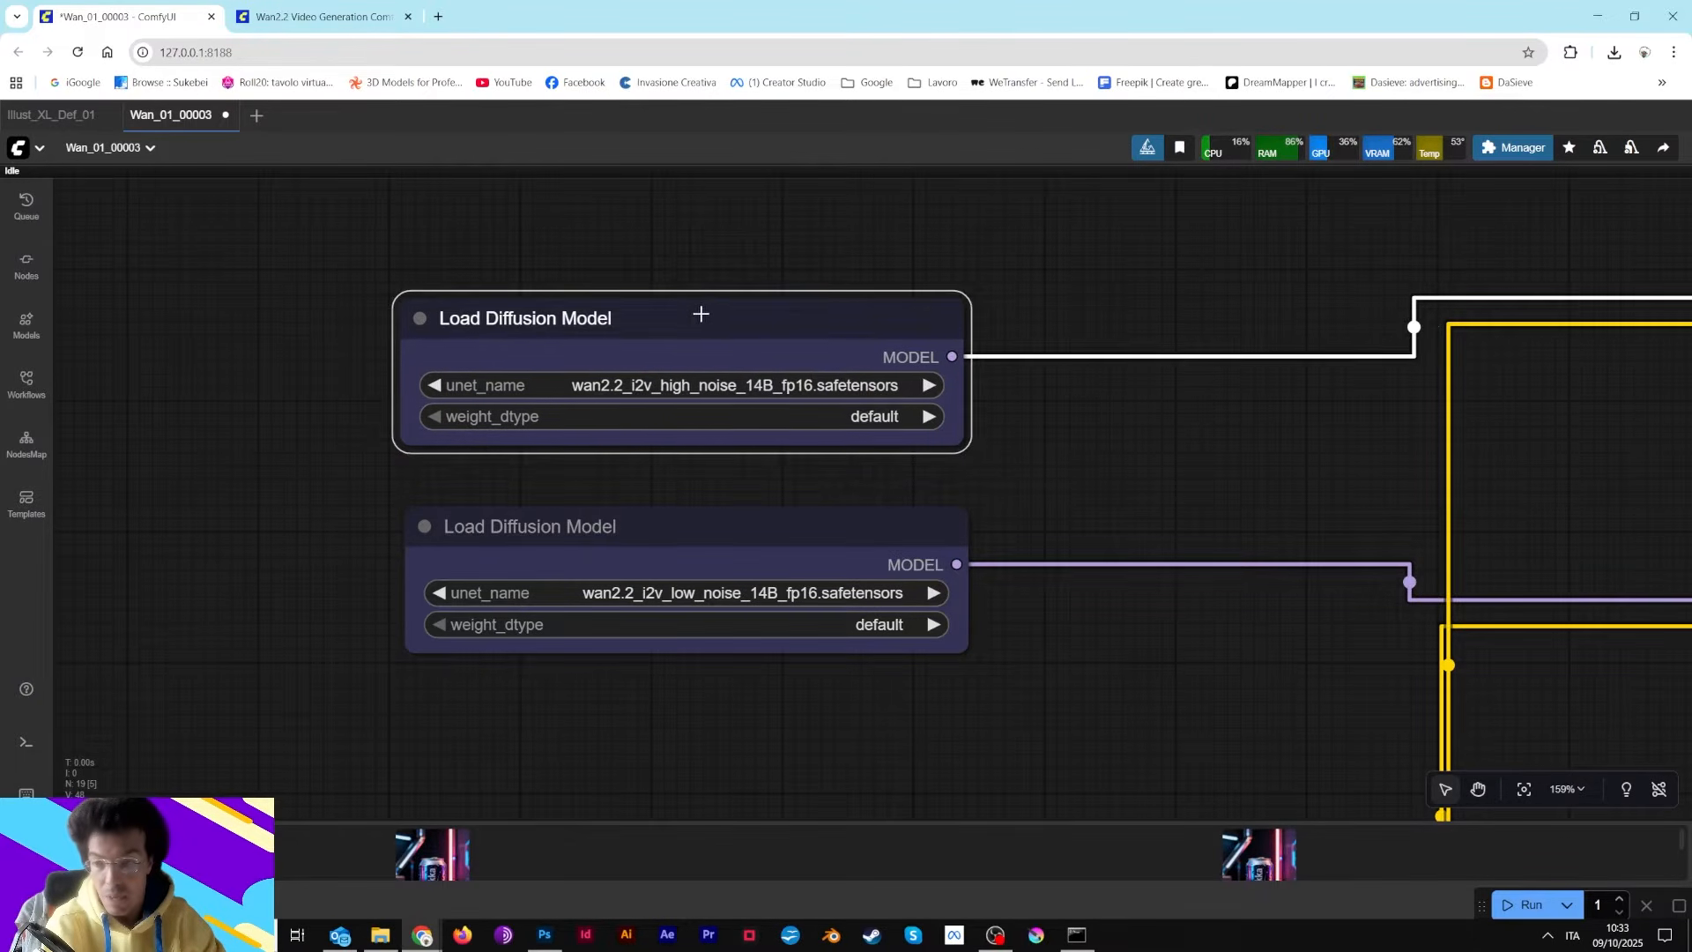
{"action": "scroll", "coordinate": [1001, 489], "scroll_direction": "down", "scroll_amount": 3}
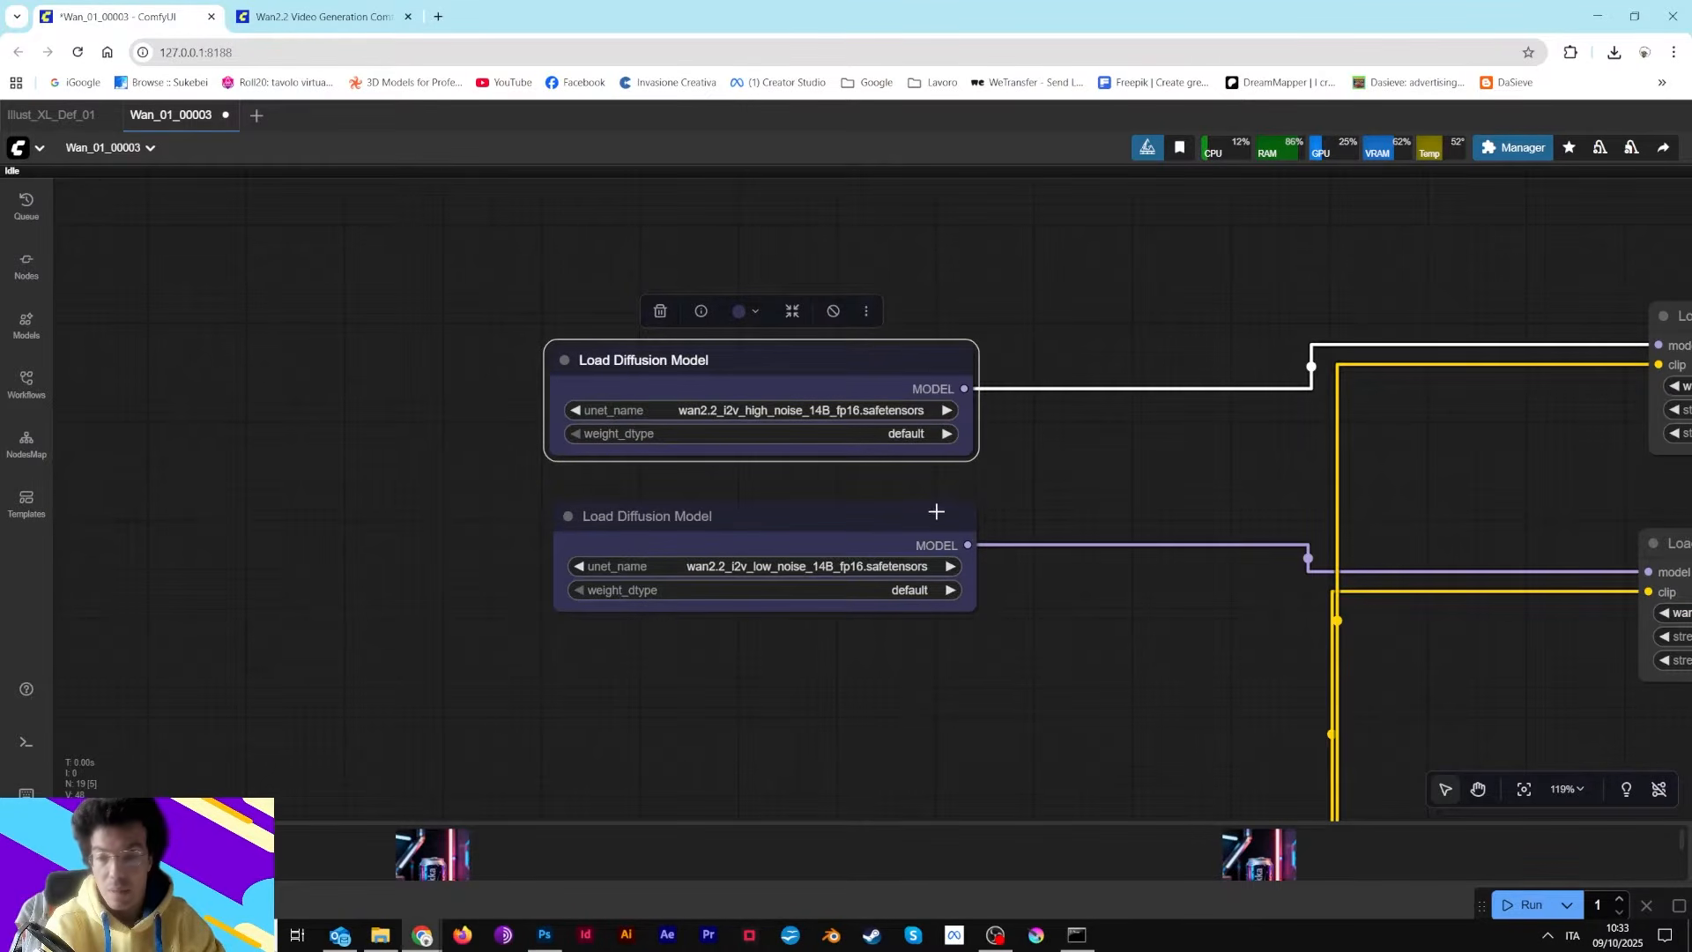
{"action": "left_click_drag", "start_coordinate": [936, 512], "coordinate": [932, 490]}
Switch to the docs page and read the Wan2.2 open source model versions table
{"action": "left_click", "coordinate": [321, 16]}
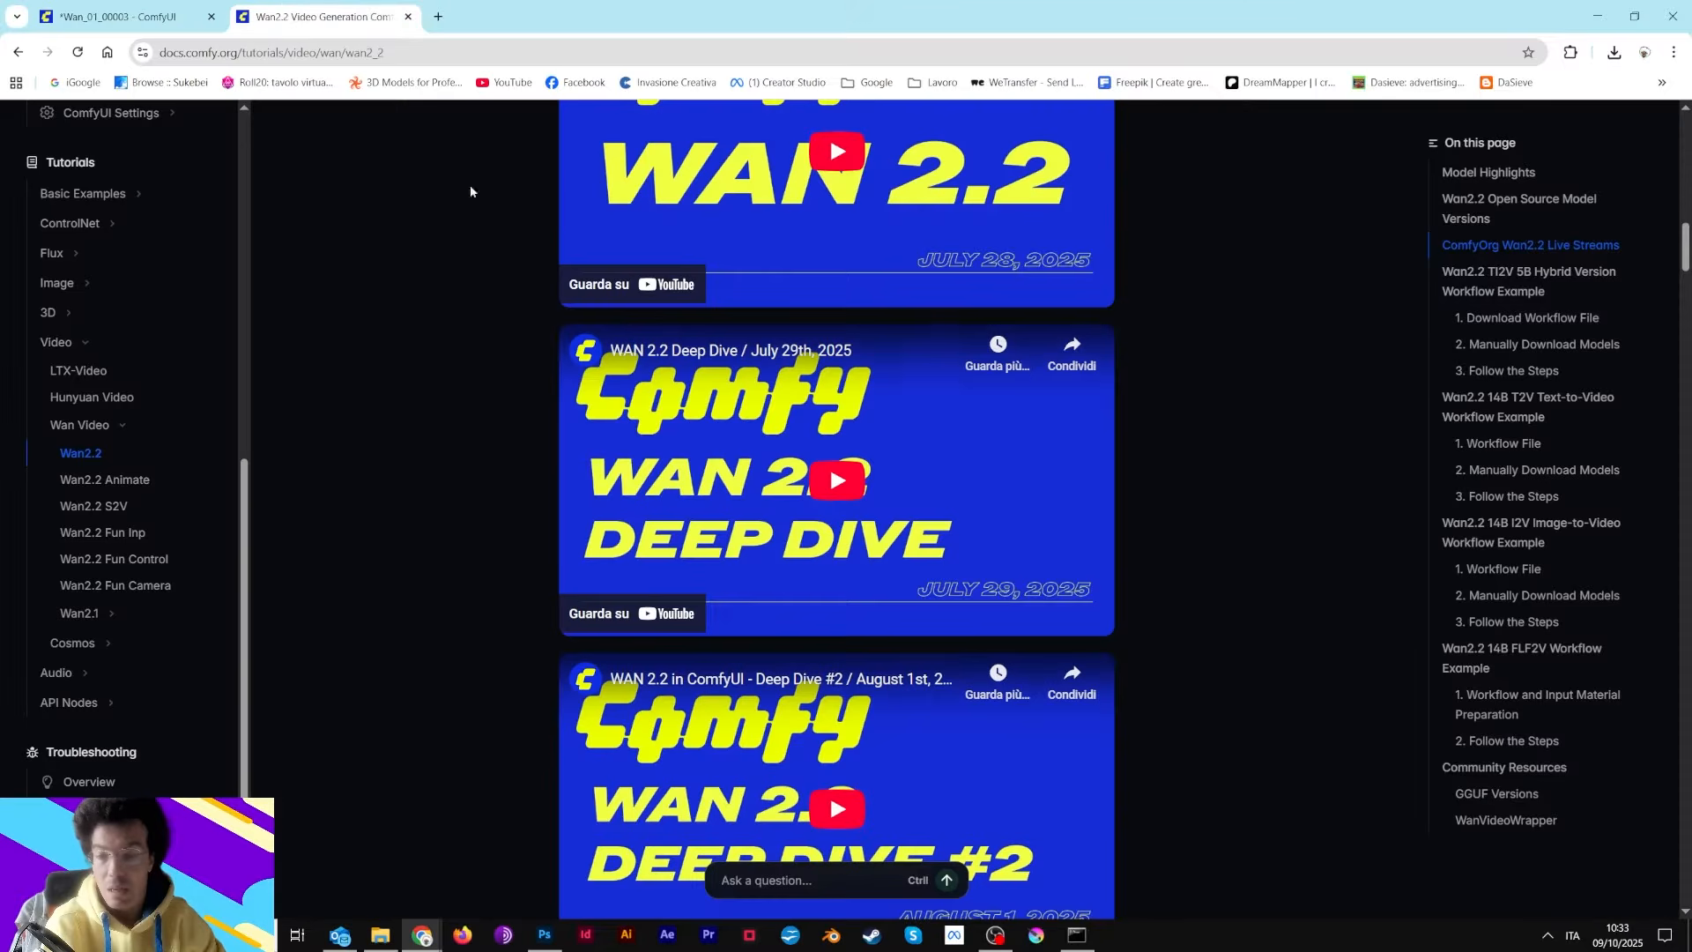
{"action": "scroll", "coordinate": [740, 712], "scroll_direction": "down", "scroll_amount": 10}
{"action": "scroll", "coordinate": [740, 712], "scroll_direction": "up", "scroll_amount": 13}
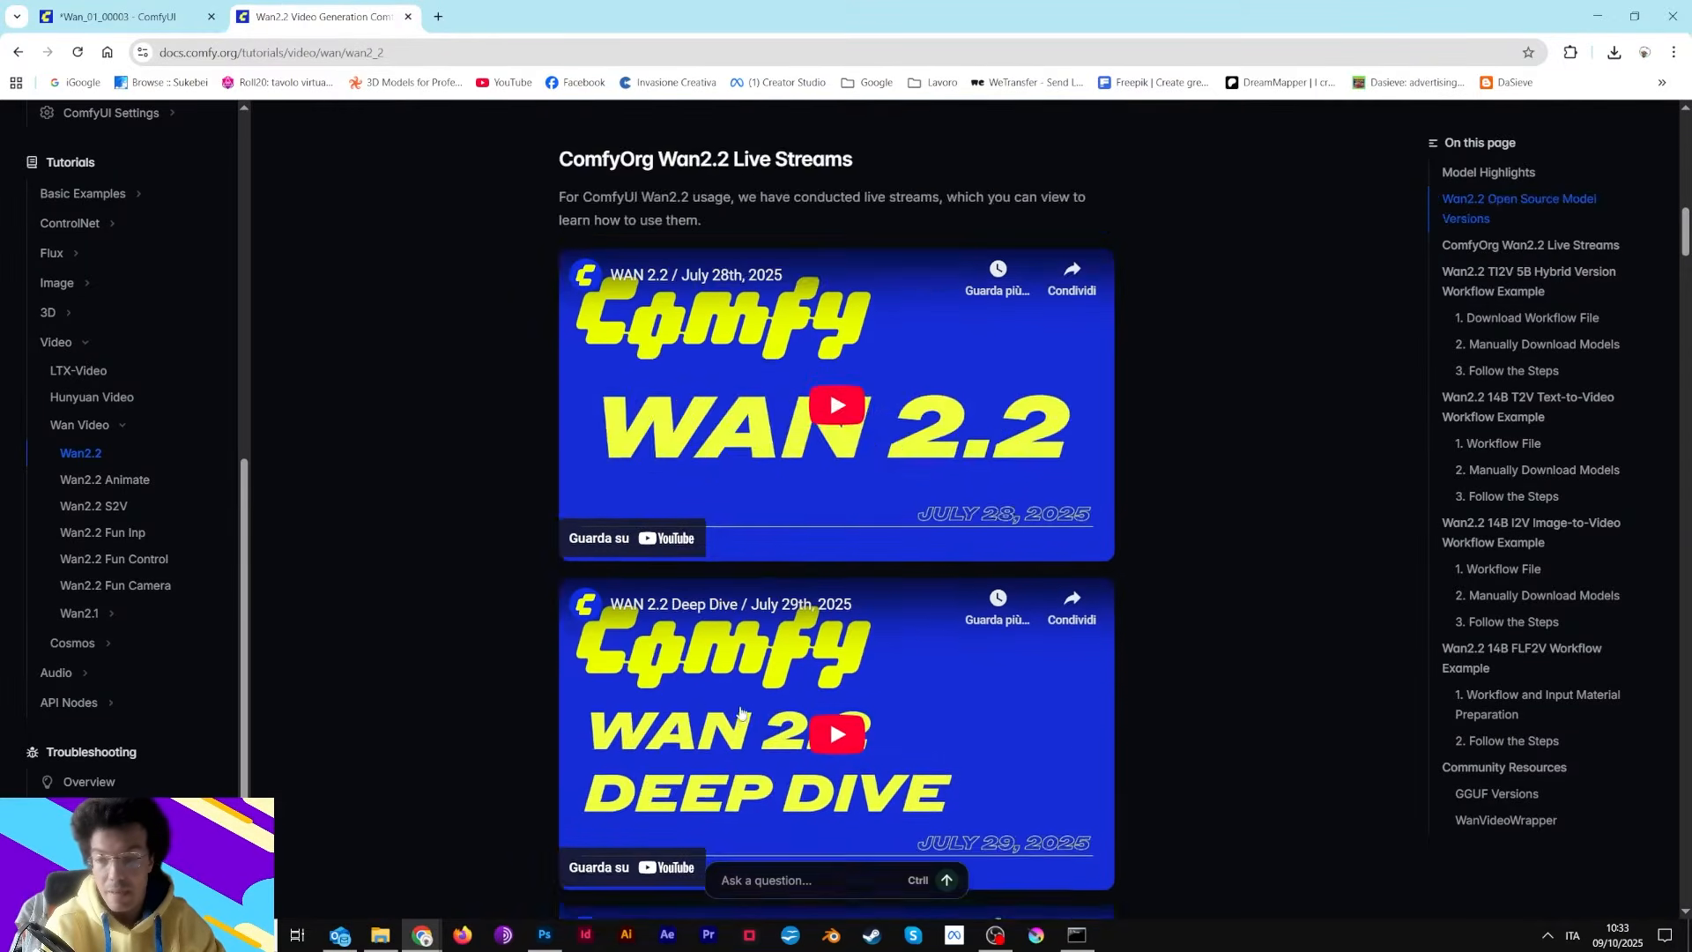
{"action": "scroll", "coordinate": [740, 712], "scroll_direction": "up", "scroll_amount": 11}
{"action": "scroll", "coordinate": [1085, 404], "scroll_direction": "down", "scroll_amount": 5}
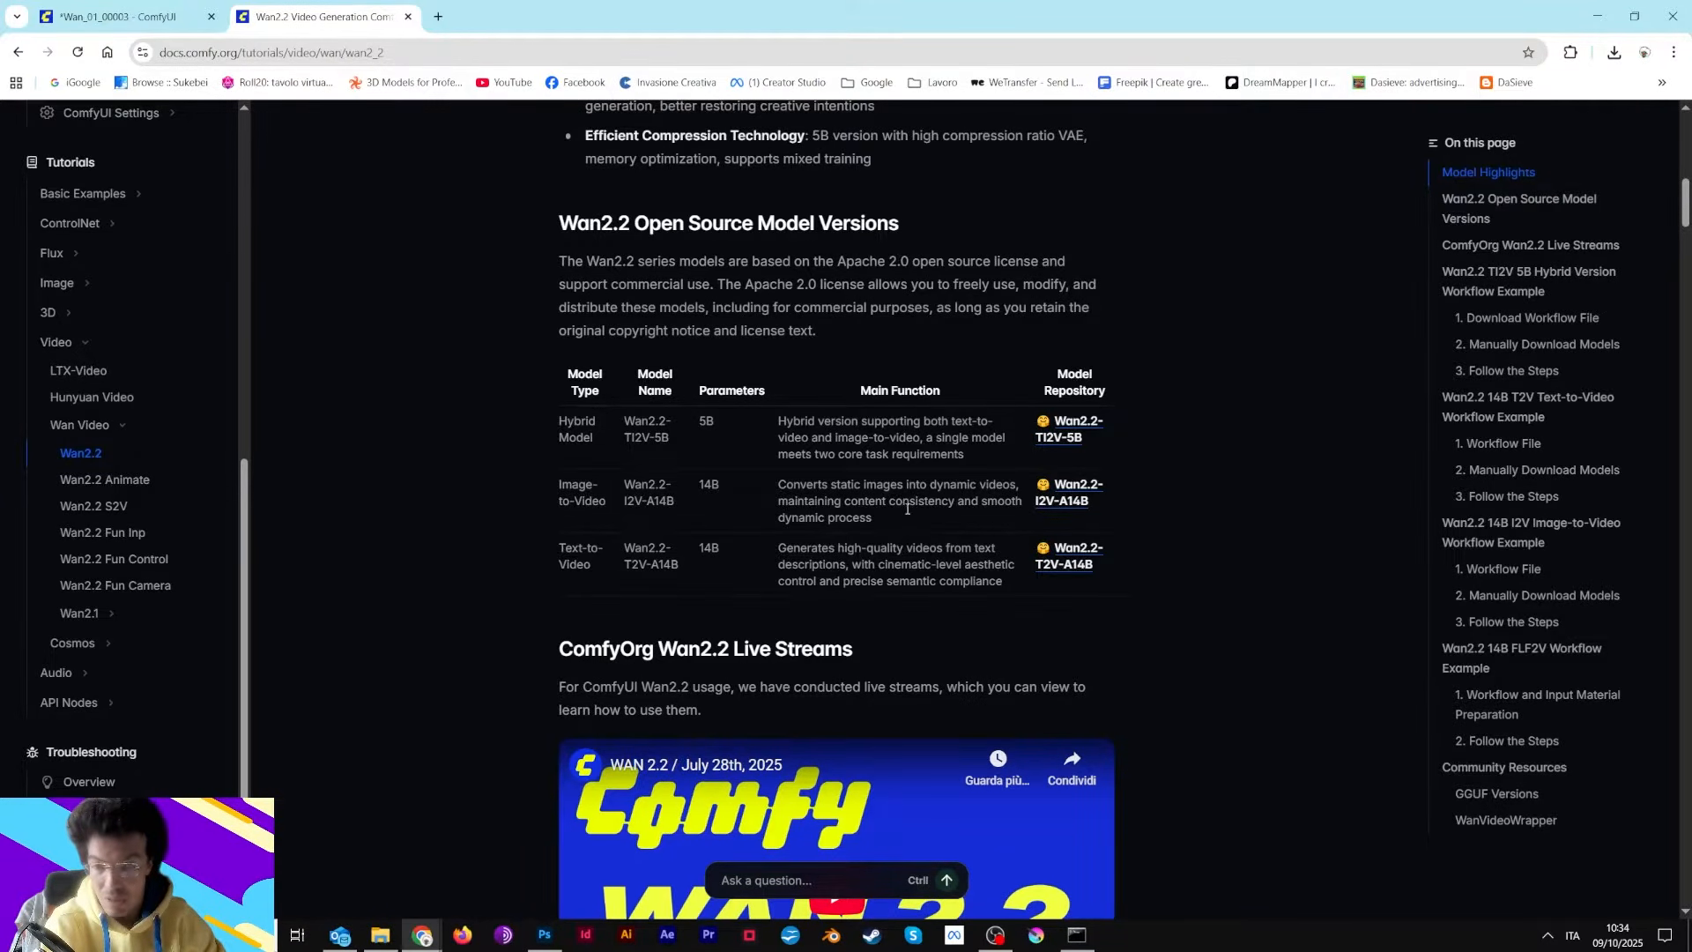
{"action": "scroll", "coordinate": [916, 499], "scroll_direction": "down", "scroll_amount": 4}
{"action": "scroll", "coordinate": [934, 496], "scroll_direction": "up", "scroll_amount": 4}
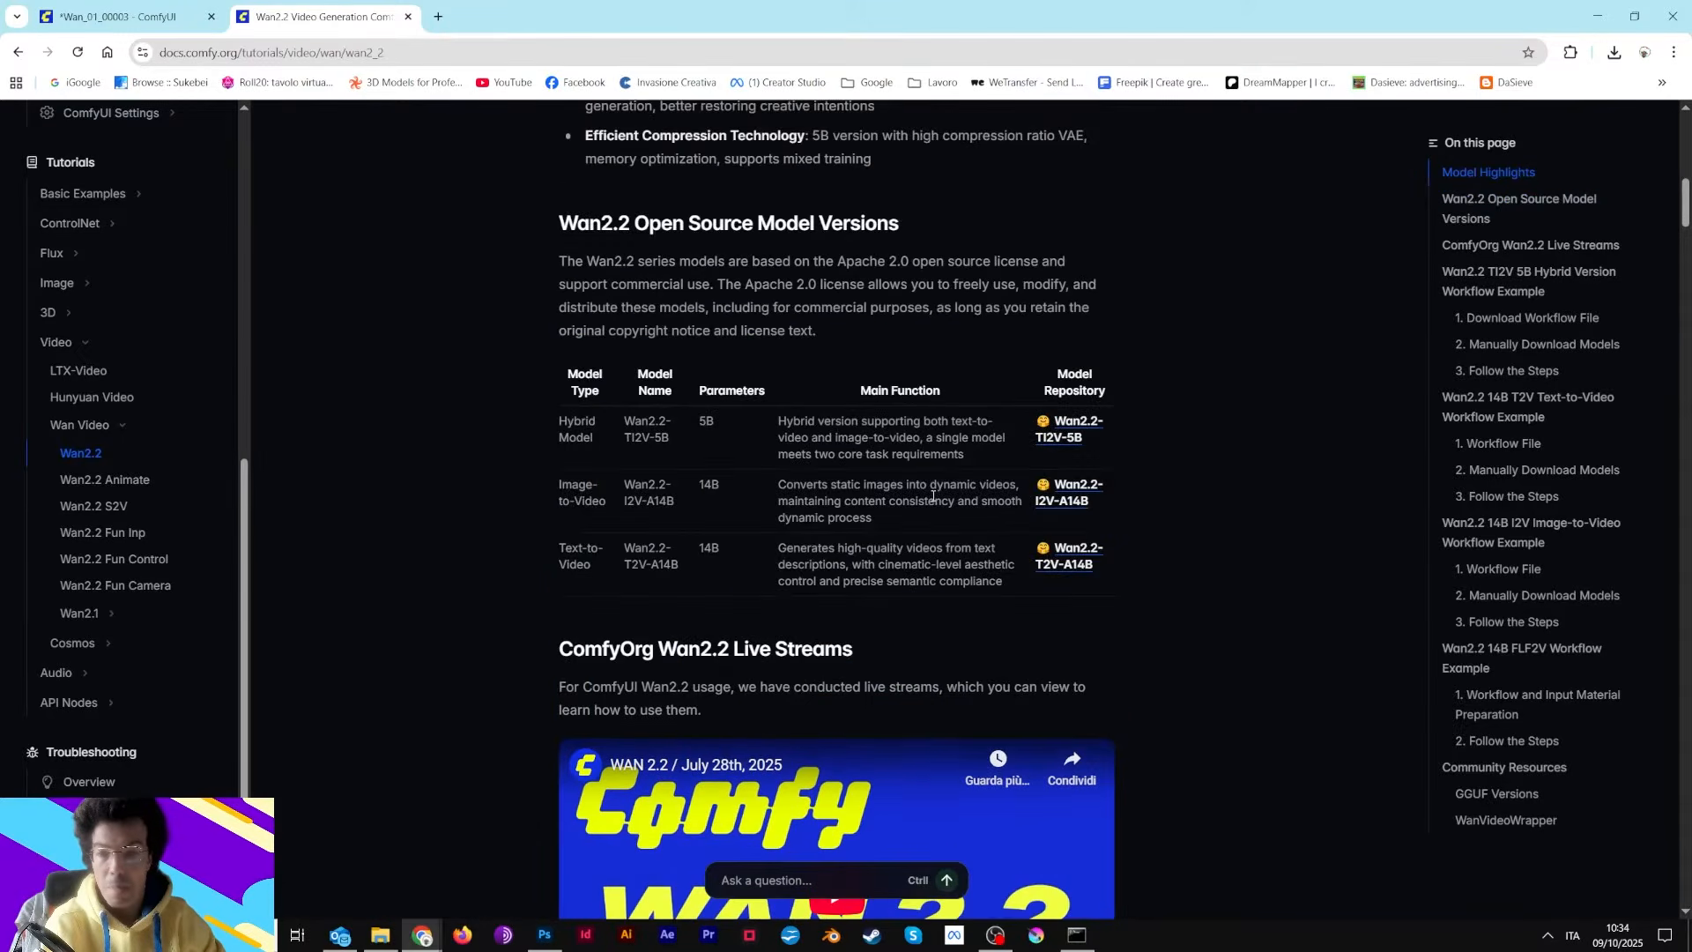
{"action": "scroll", "coordinate": [933, 496], "scroll_direction": "up", "scroll_amount": 3}
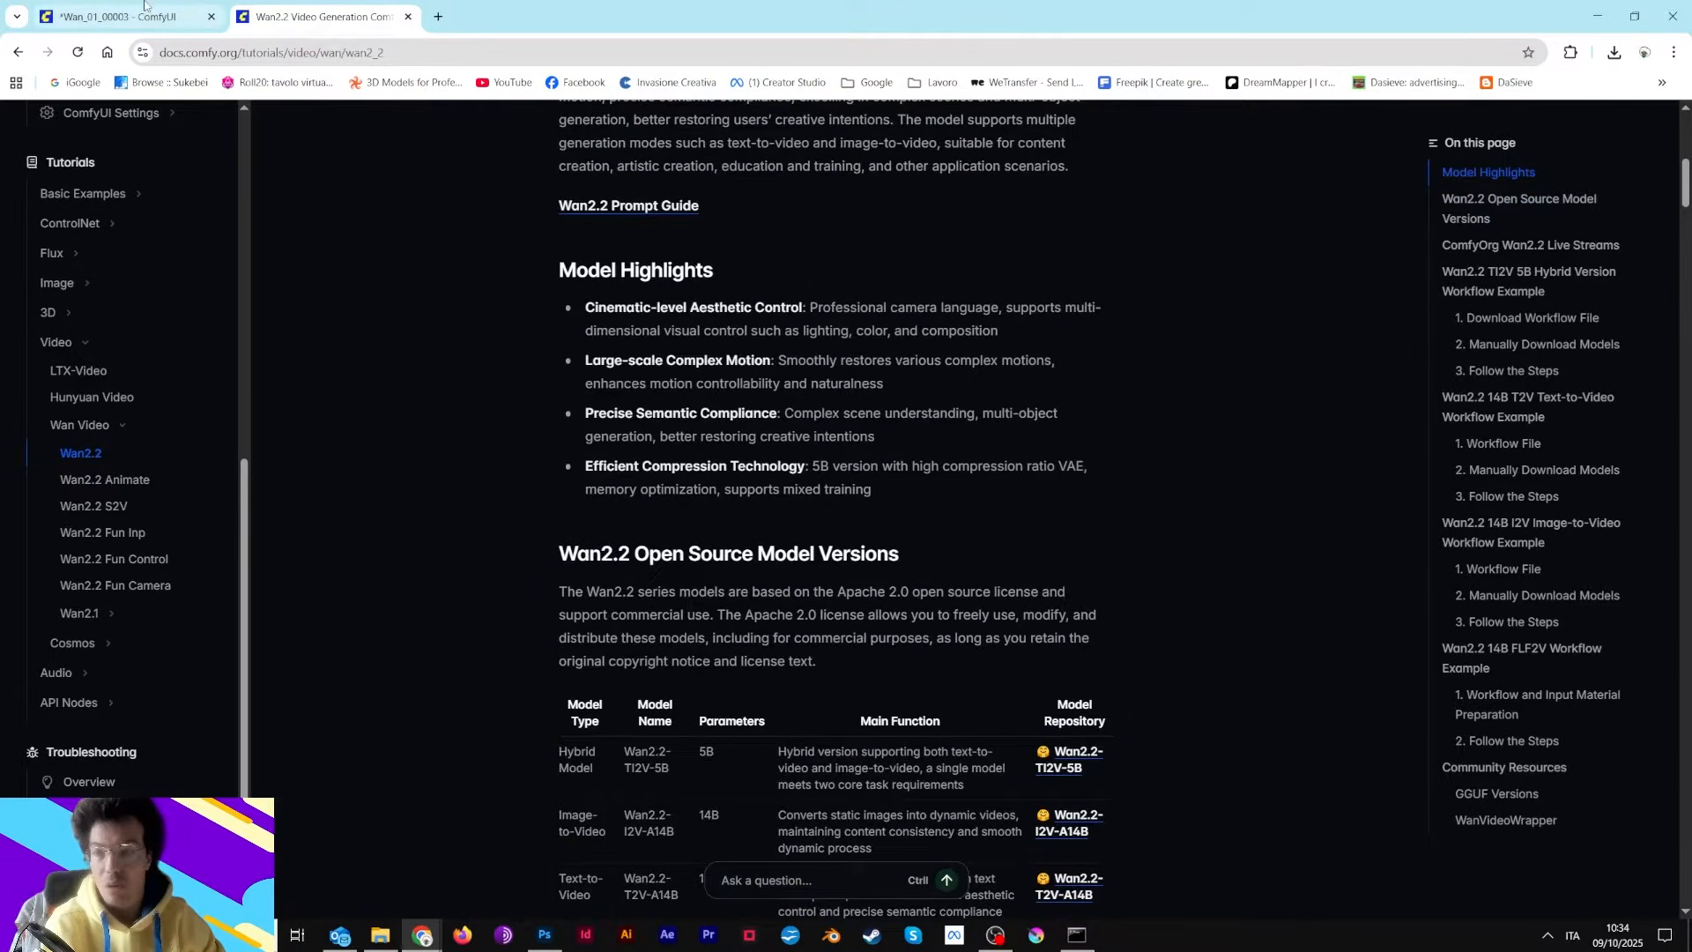
Return to the workflow and zoom in on the diffusion model nodes and the WanImageToVideo node settings
{"action": "left_click", "coordinate": [123, 15]}
{"action": "scroll", "coordinate": [616, 413], "scroll_direction": "up", "scroll_amount": 7}
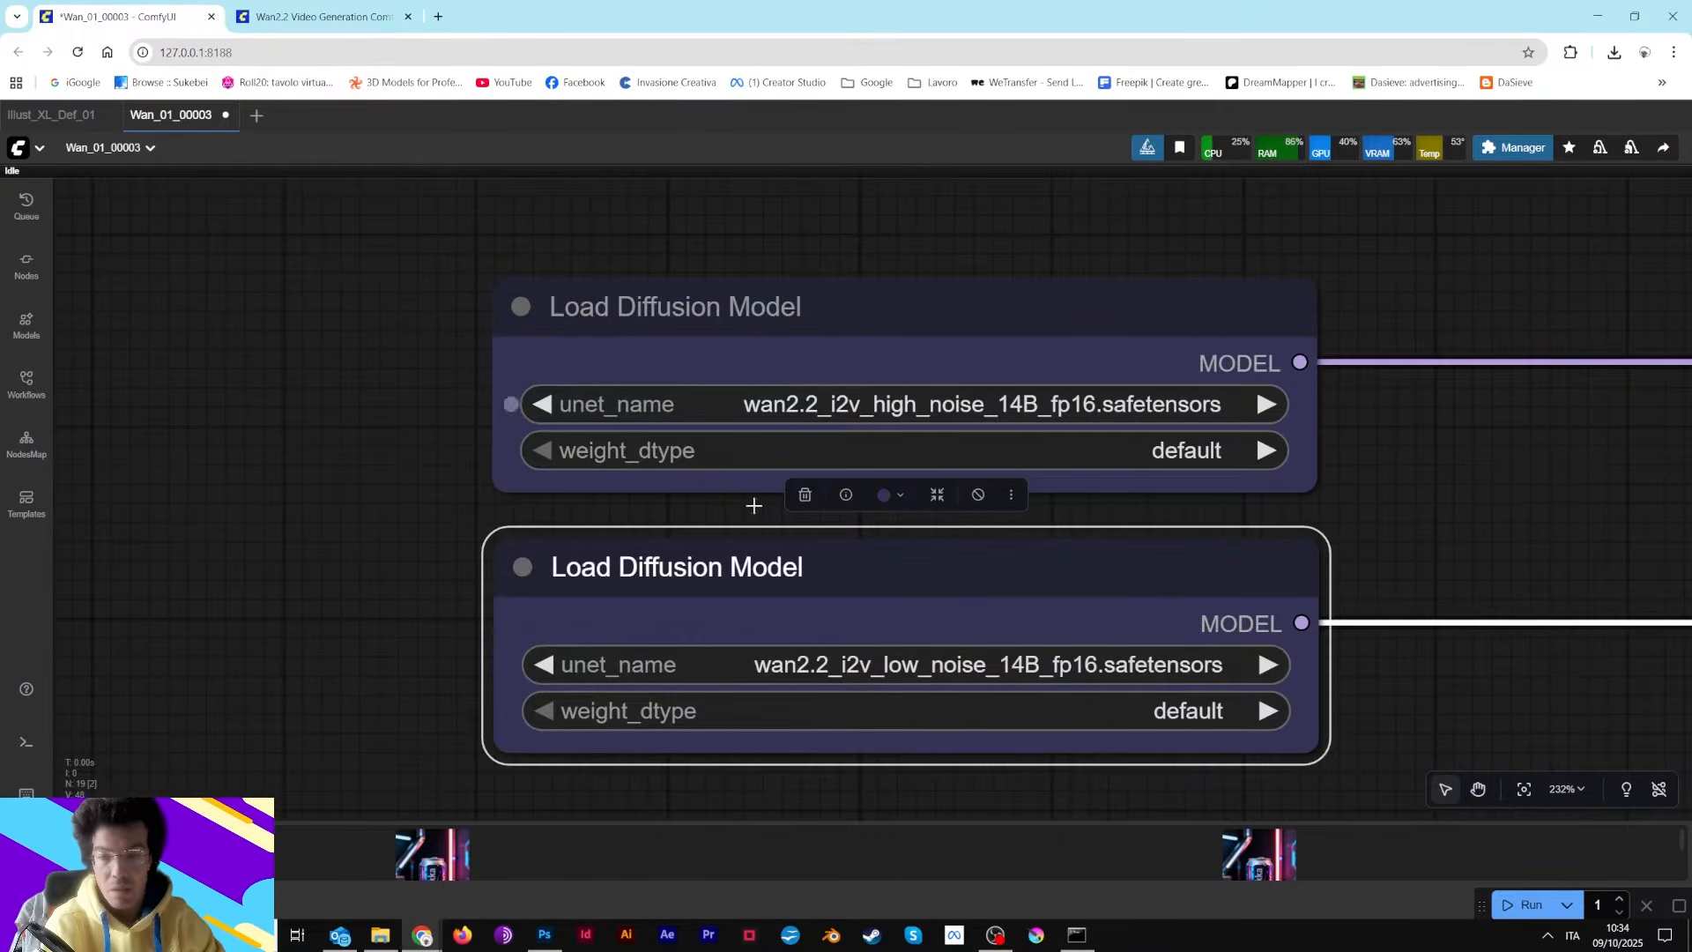
{"action": "left_click_drag", "start_coordinate": [1534, 495], "coordinate": [940, 486]}
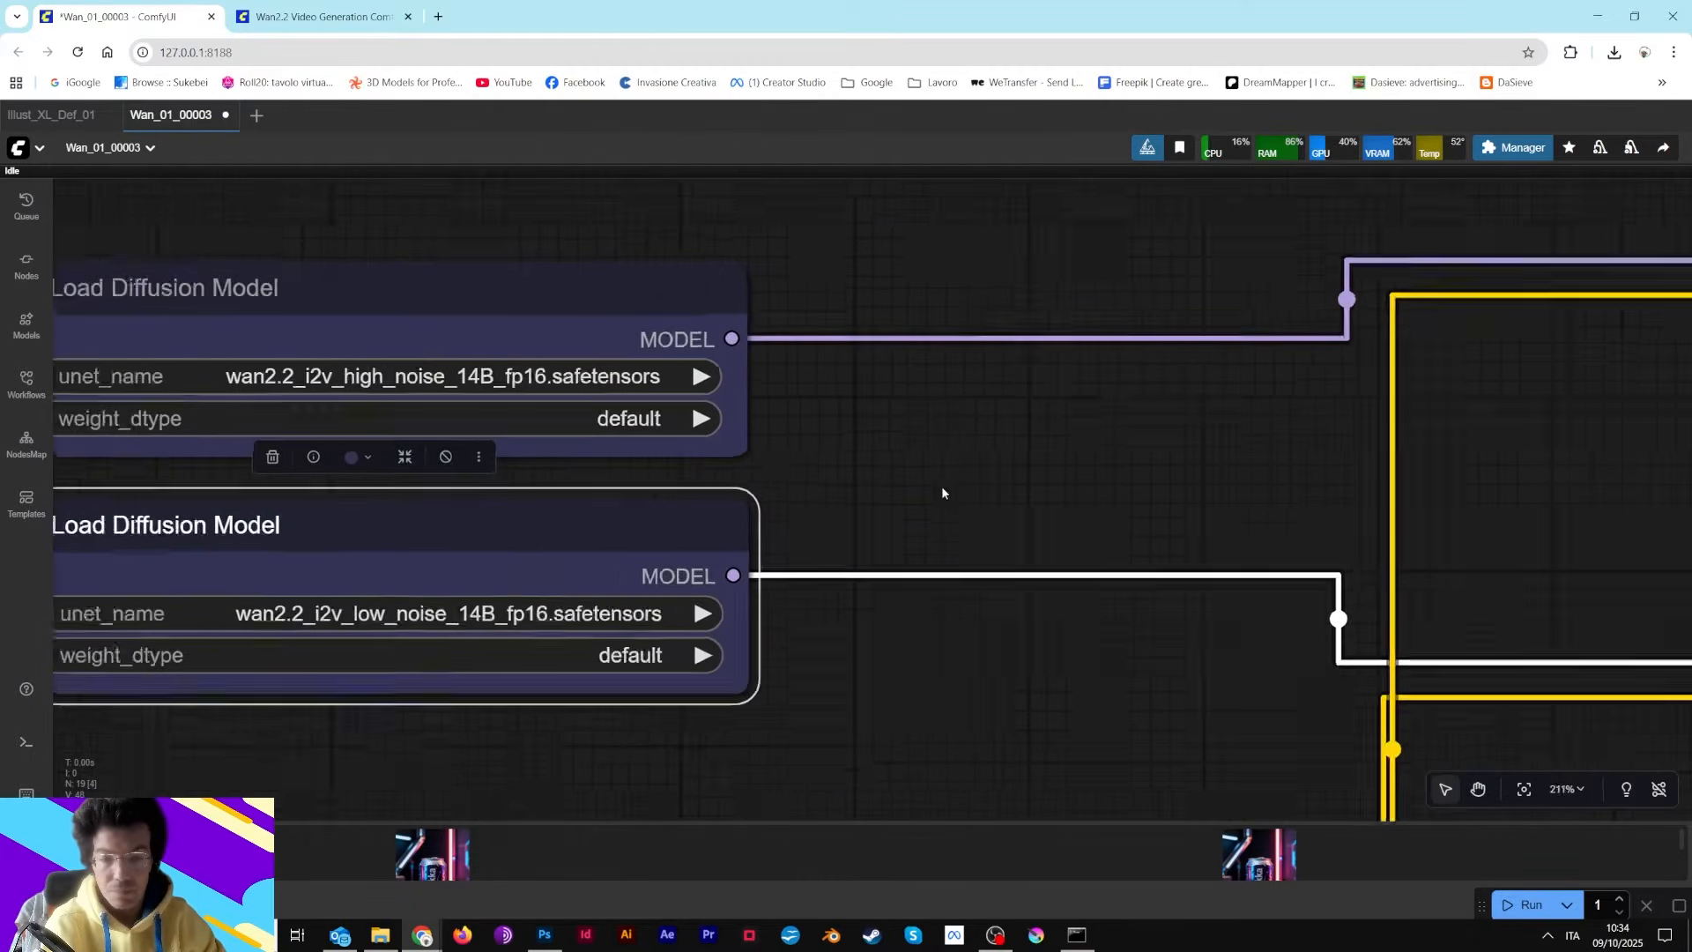
{"action": "scroll", "coordinate": [962, 517], "scroll_direction": "down", "scroll_amount": 15}
{"action": "left_click_drag", "start_coordinate": [1264, 630], "coordinate": [461, 429]}
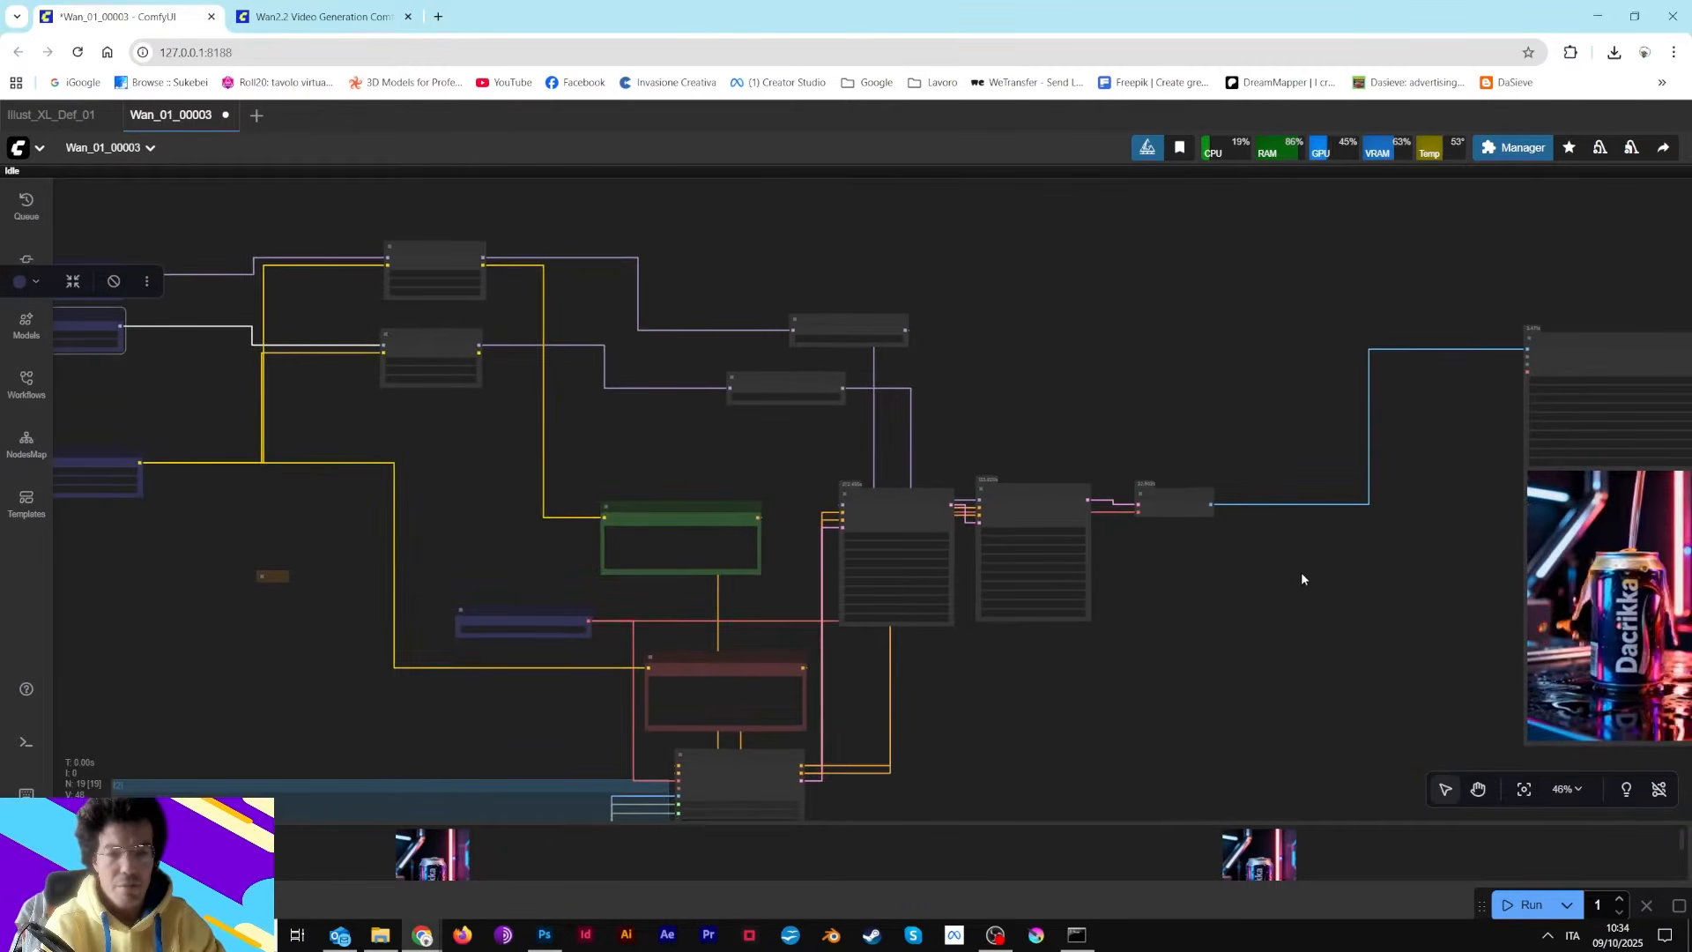
{"action": "left_click_drag", "start_coordinate": [1301, 573], "coordinate": [1381, 210]}
{"action": "left_click_drag", "start_coordinate": [1036, 534], "coordinate": [1313, 486]}
{"action": "scroll", "coordinate": [1315, 480], "scroll_direction": "up", "scroll_amount": 2}
{"action": "scroll", "coordinate": [1041, 454], "scroll_direction": "up", "scroll_amount": 7}
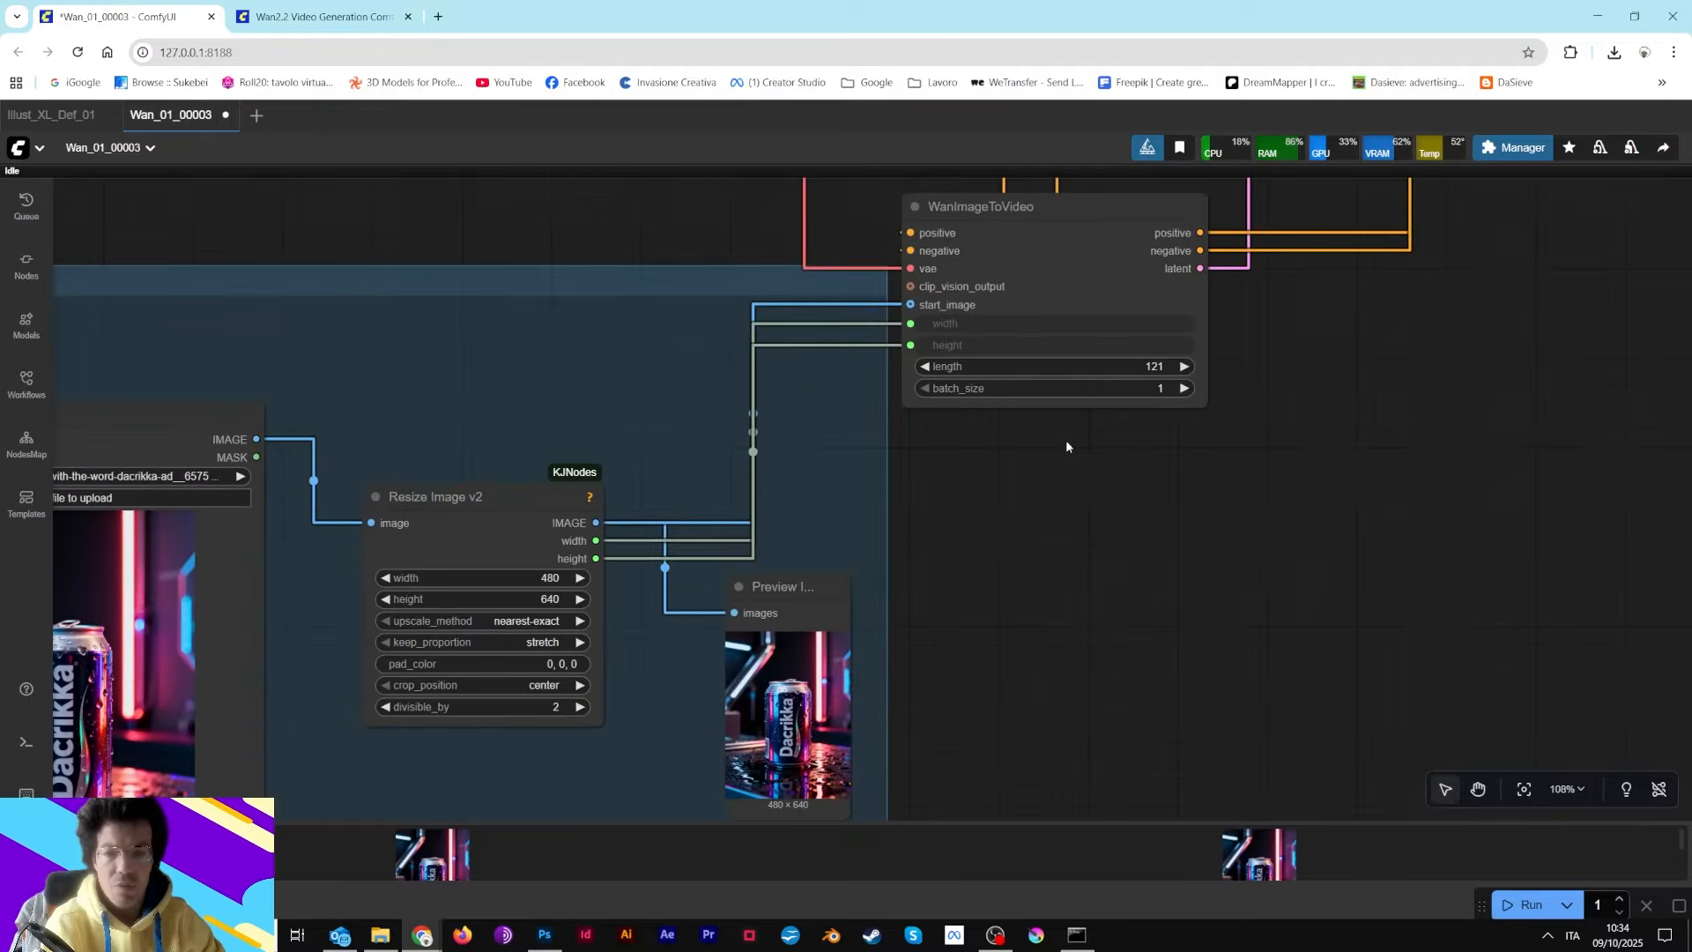
{"action": "scroll", "coordinate": [1256, 344], "scroll_direction": "up", "scroll_amount": 4}
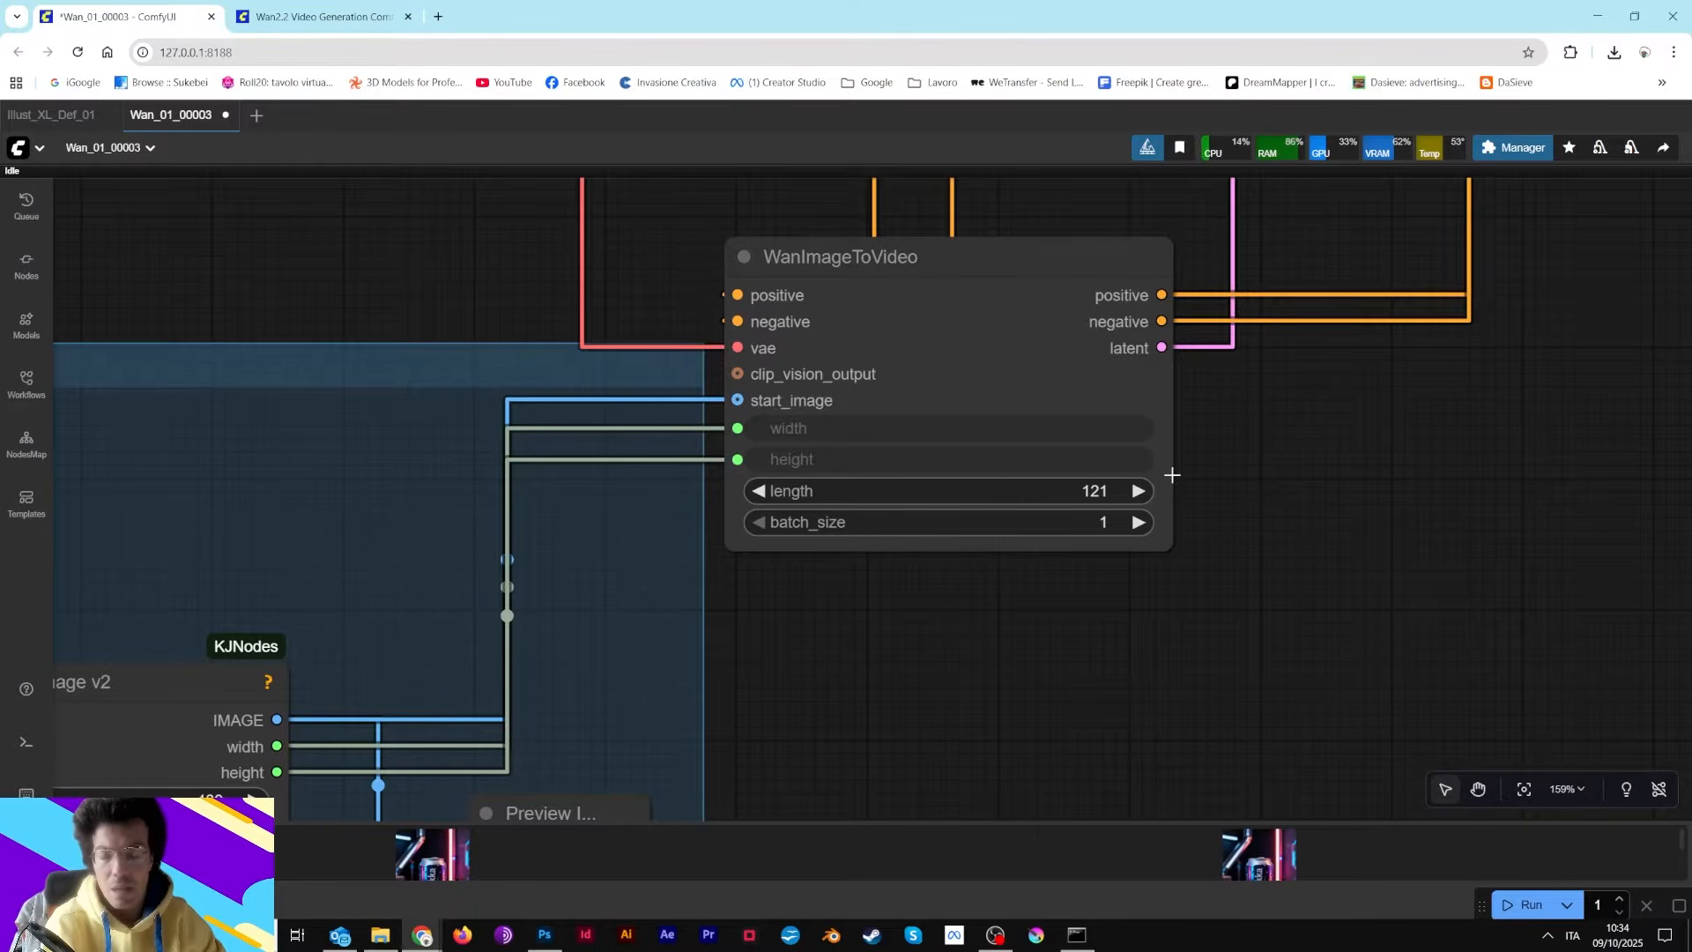
{"action": "scroll", "coordinate": [1160, 475], "scroll_direction": "down", "scroll_amount": 11}
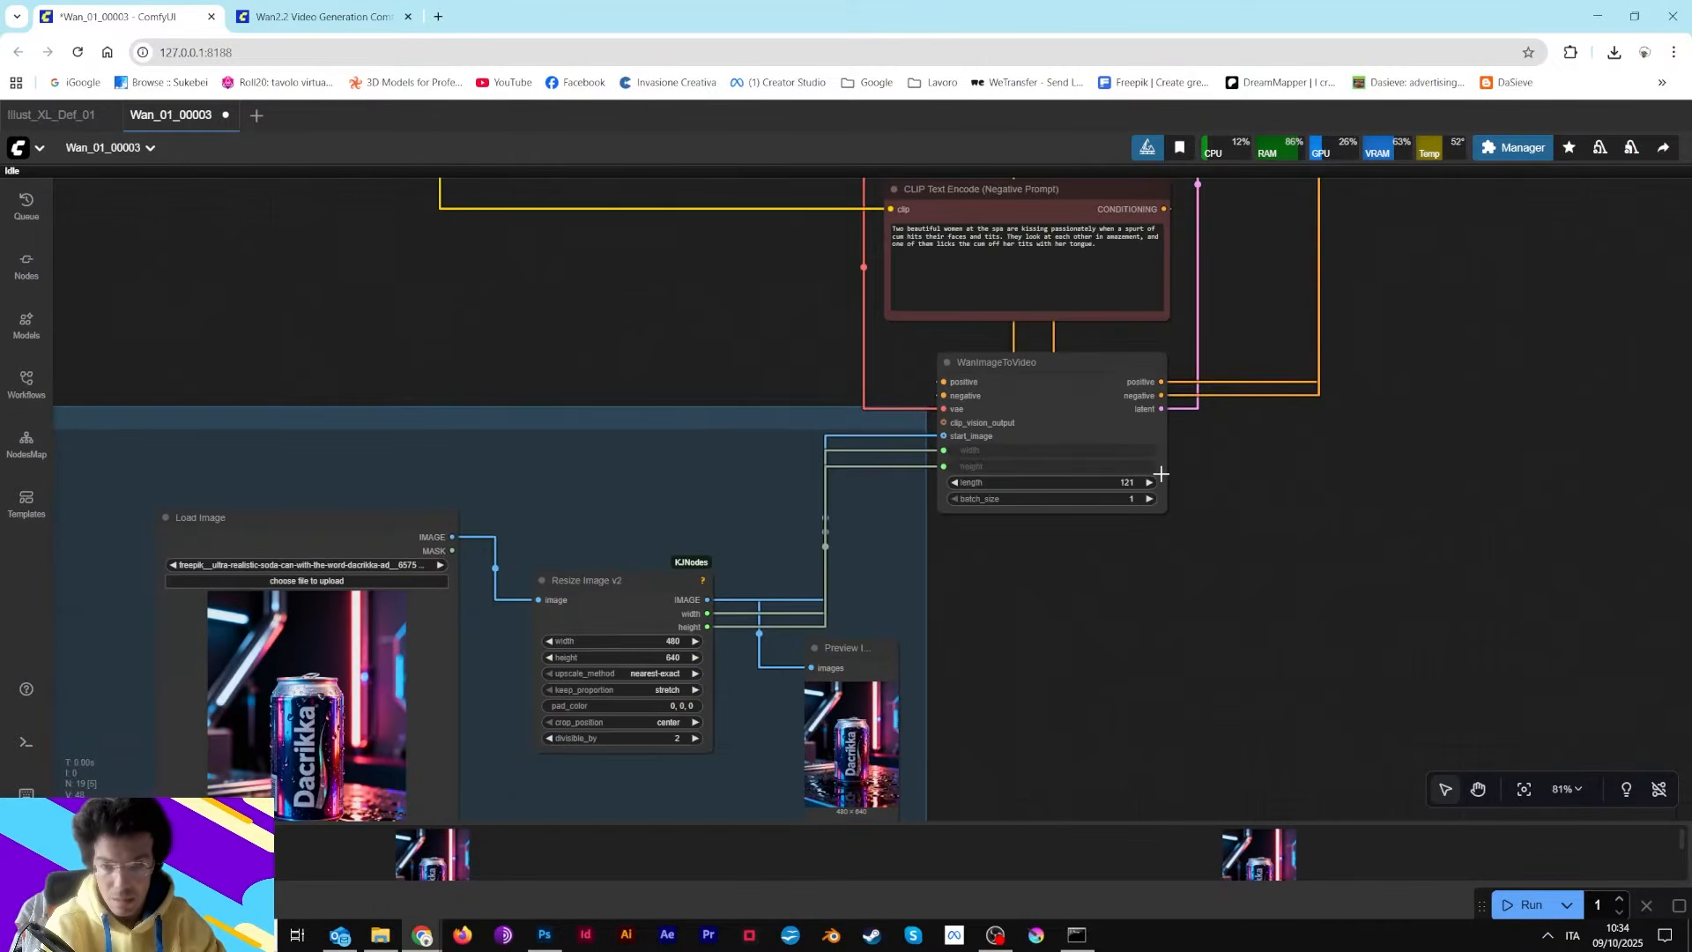
Pan across the workflow to review the Video Combine node and the sampler chain
{"action": "left_click_drag", "start_coordinate": [1322, 359], "coordinate": [759, 725]}
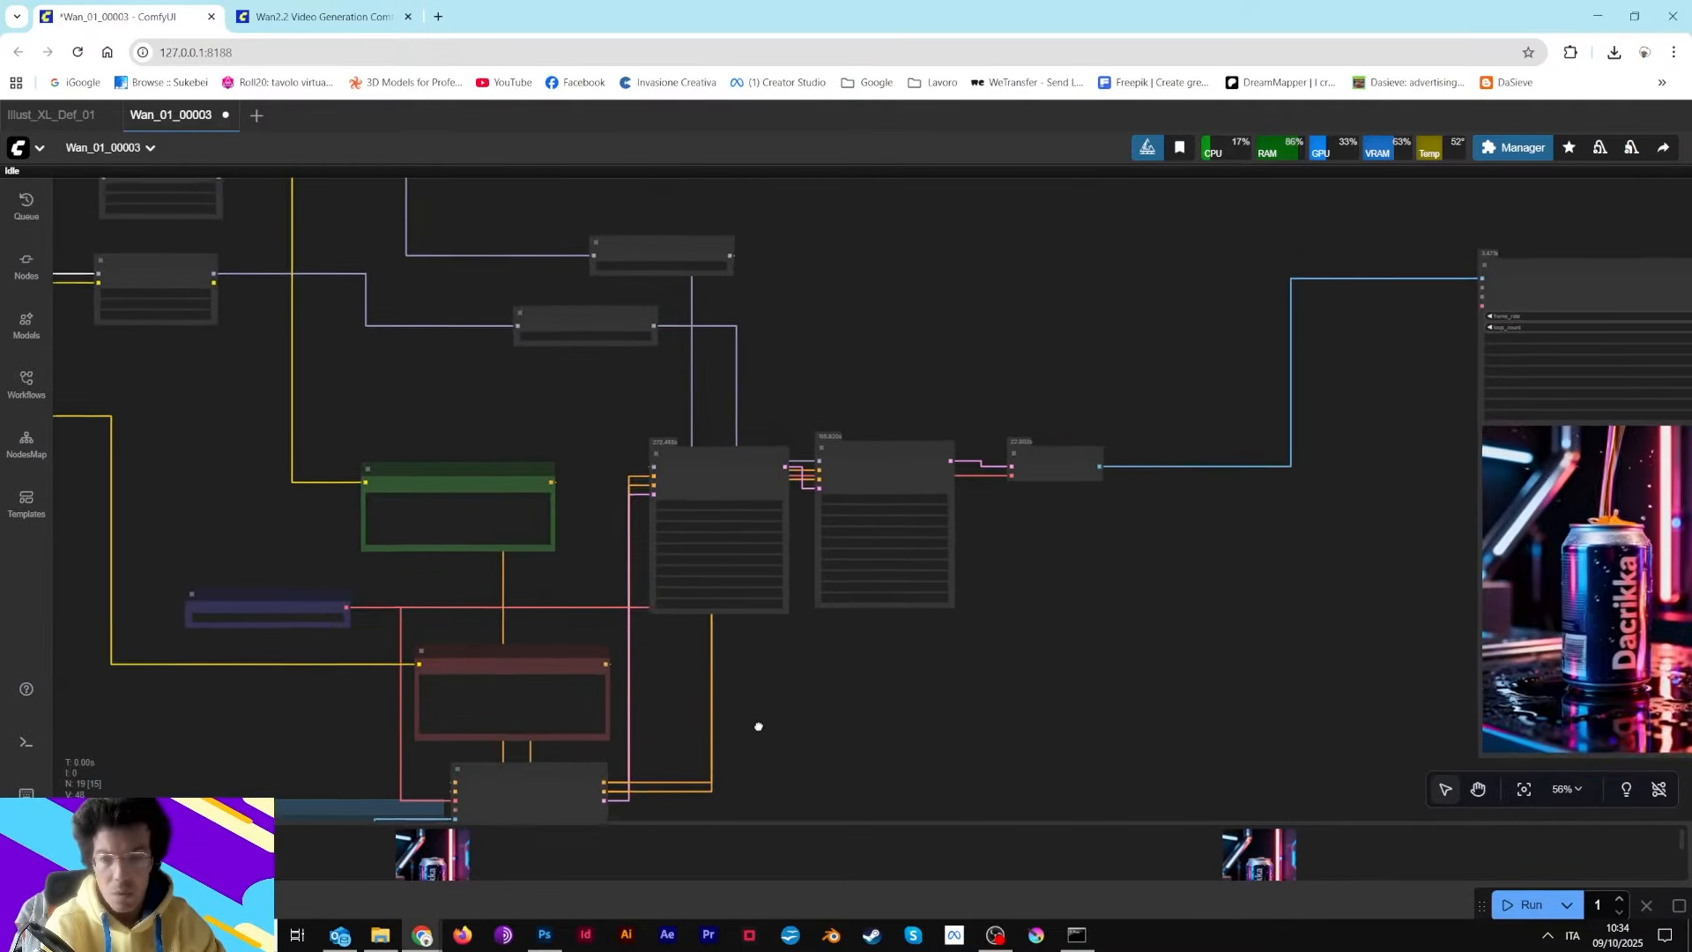
{"action": "left_click_drag", "start_coordinate": [1140, 310], "coordinate": [624, 432]}
{"action": "scroll", "coordinate": [1321, 411], "scroll_direction": "up", "scroll_amount": 8}
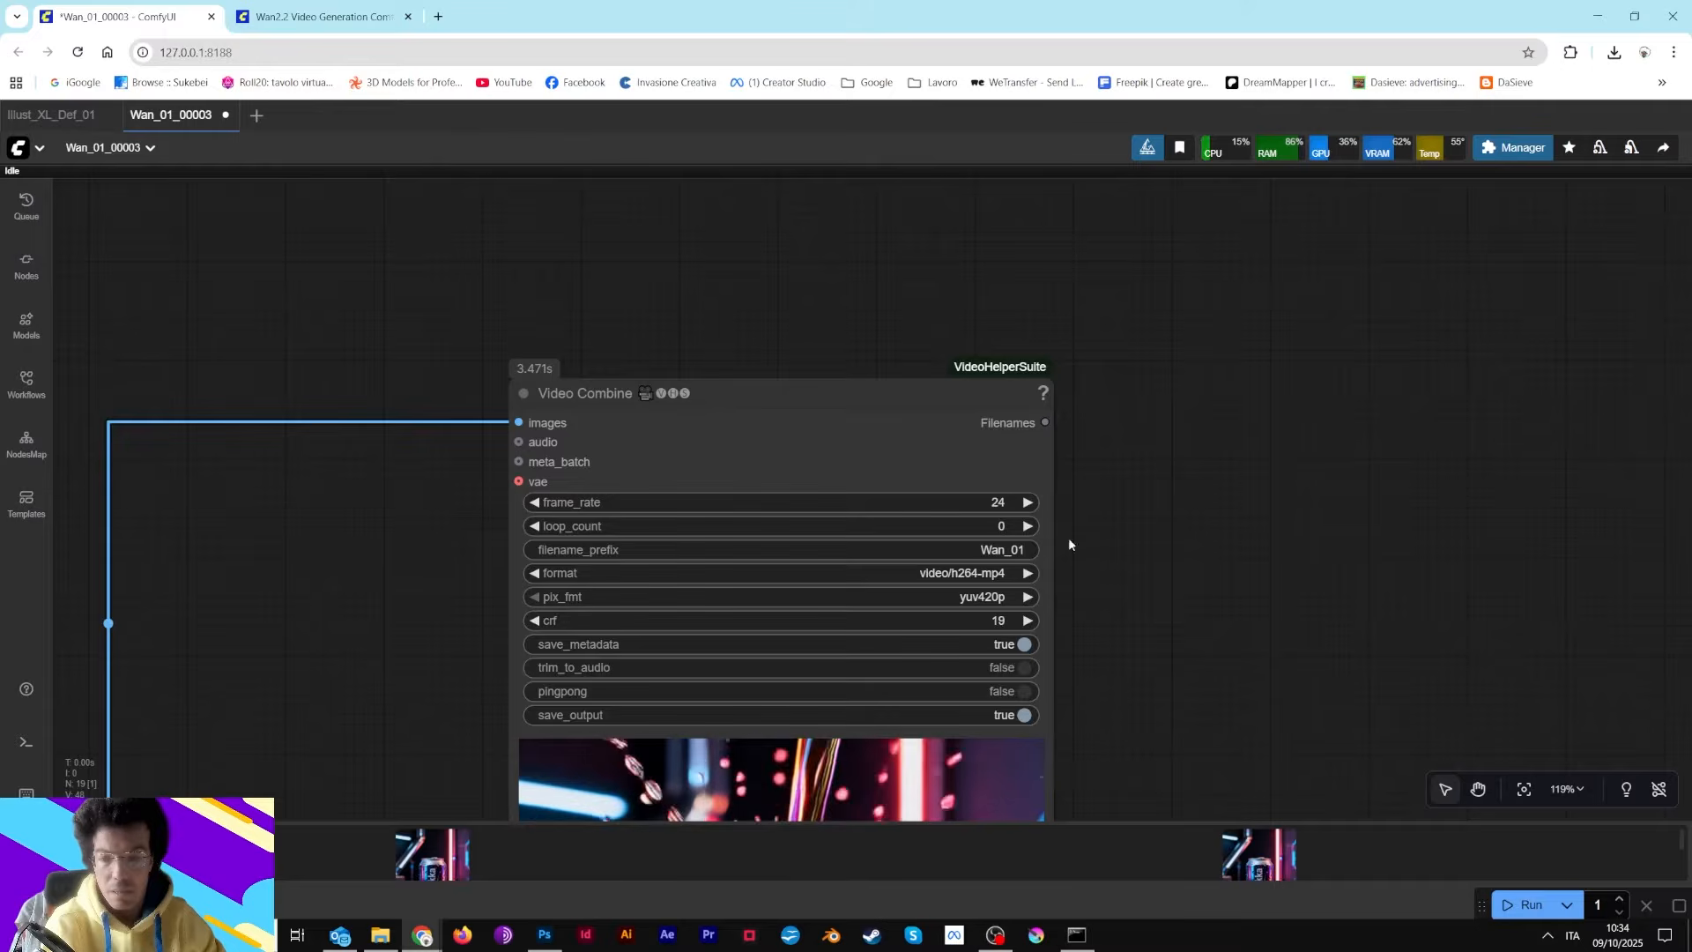
{"action": "left_click_drag", "start_coordinate": [310, 247], "coordinate": [1420, 254]}
{"action": "scroll", "coordinate": [881, 502], "scroll_direction": "down", "scroll_amount": 7}
{"action": "left_click_drag", "start_coordinate": [835, 547], "coordinate": [1152, 253]}
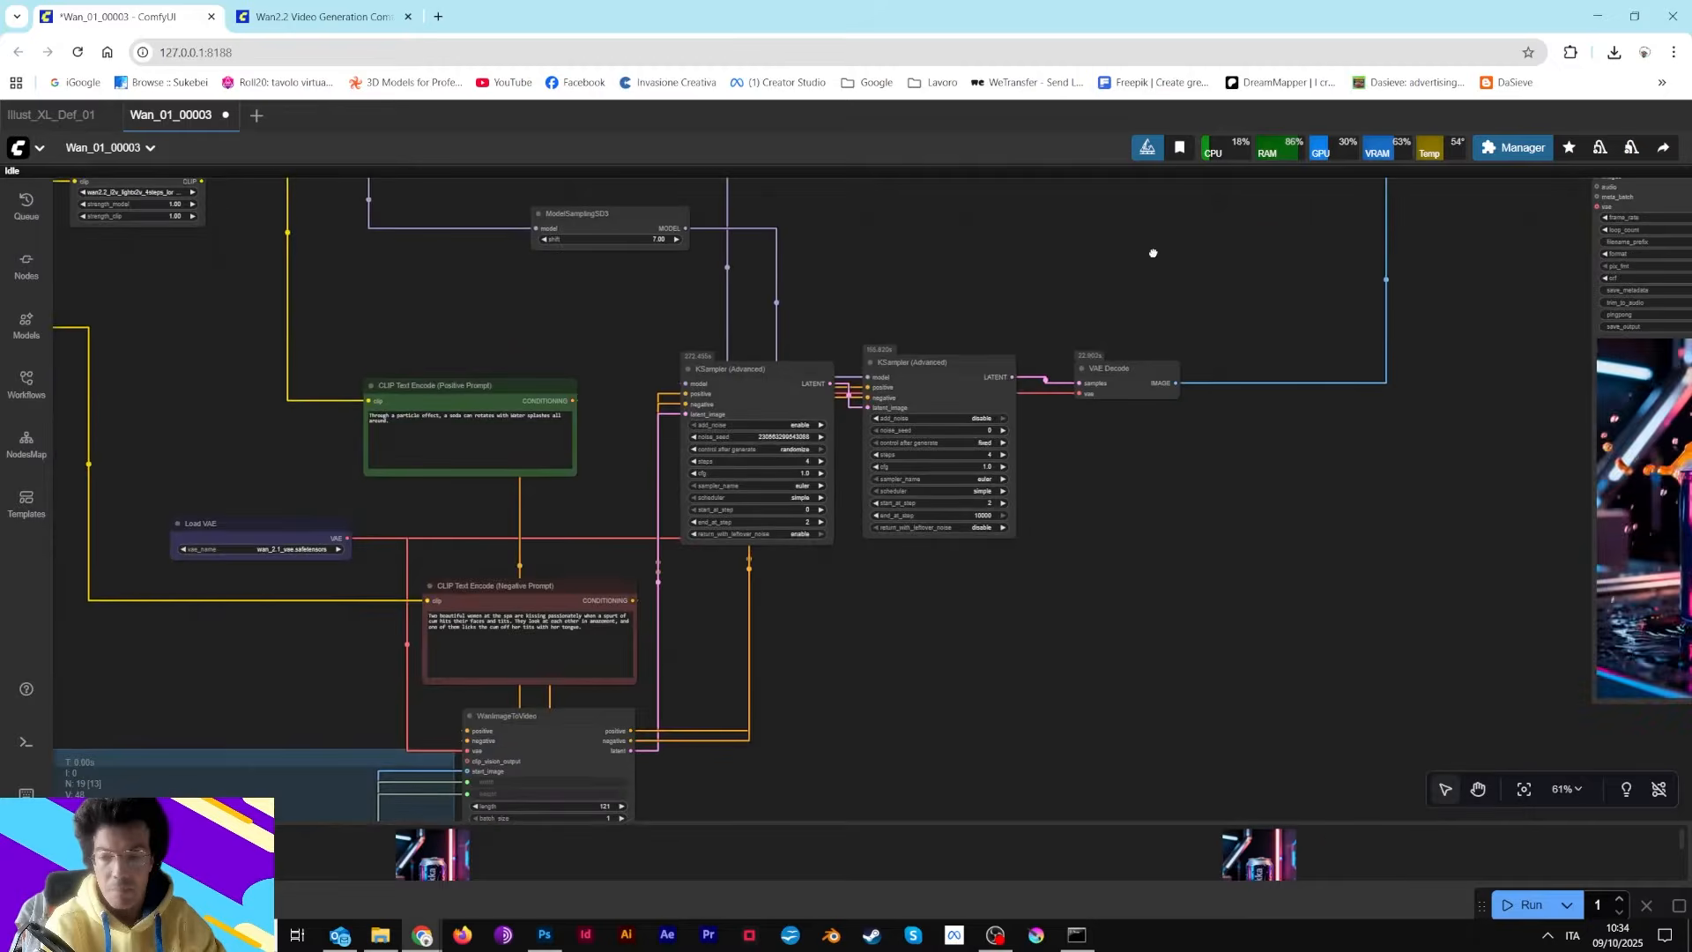
{"action": "left_click_drag", "start_coordinate": [898, 313], "coordinate": [1215, 406]}
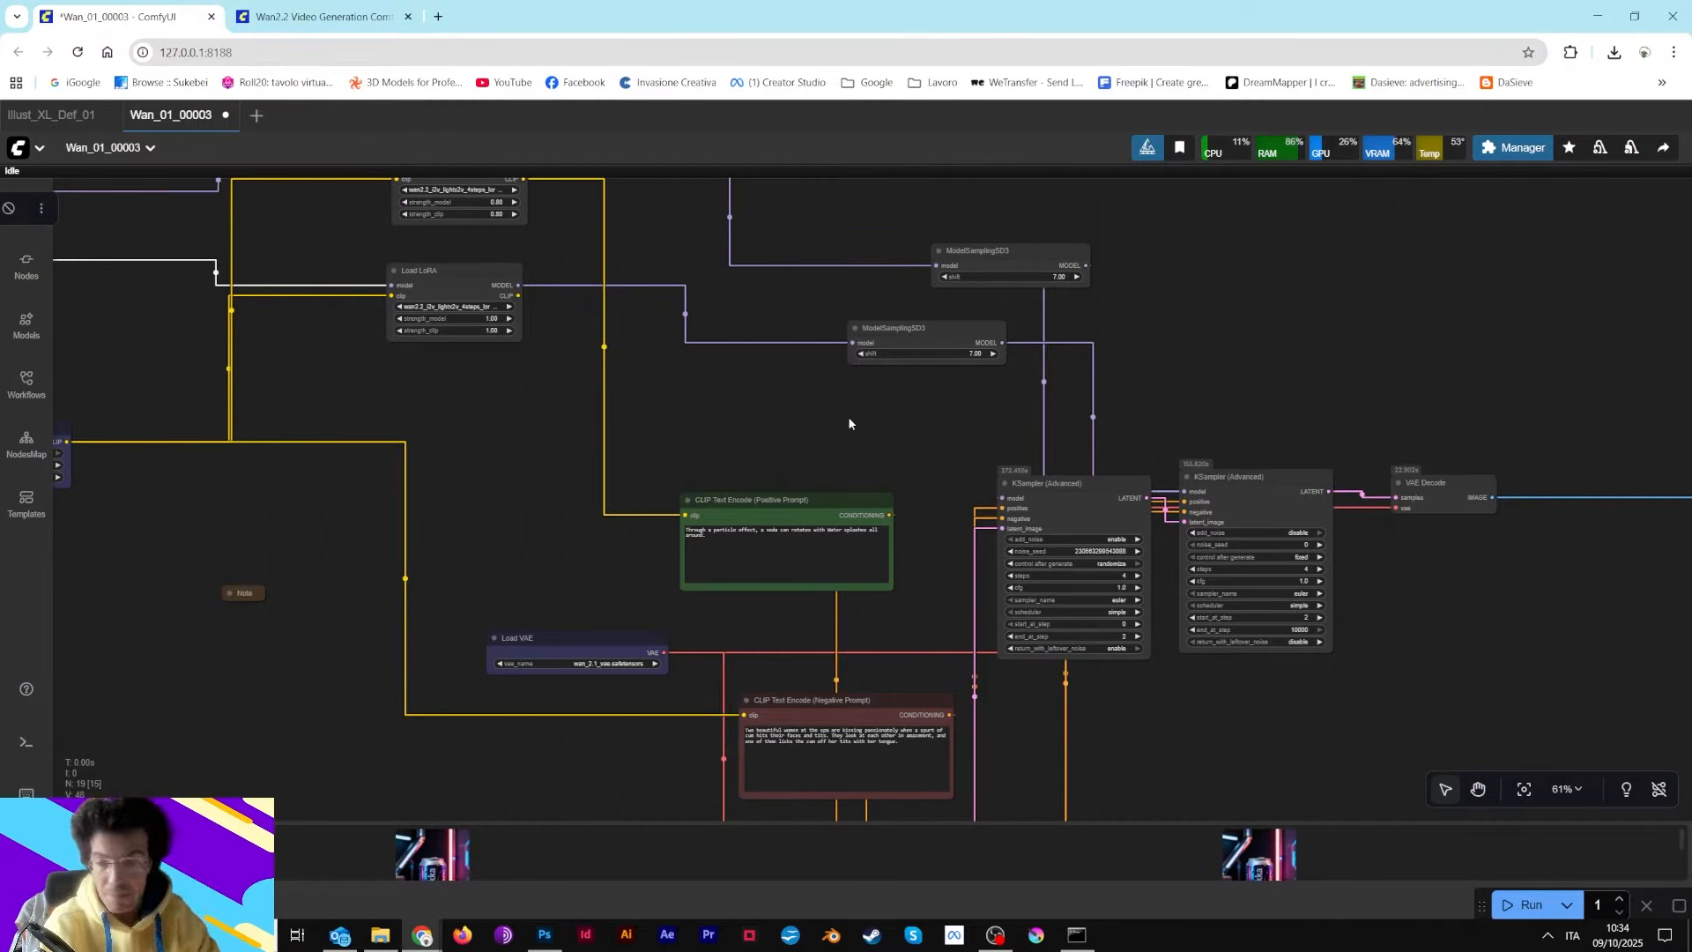
Move the Load CLIP node closer to the prompt encoders
{"action": "left_click_drag", "start_coordinate": [505, 469], "coordinate": [800, 468]}
{"action": "left_click_drag", "start_coordinate": [321, 446], "coordinate": [488, 492]}
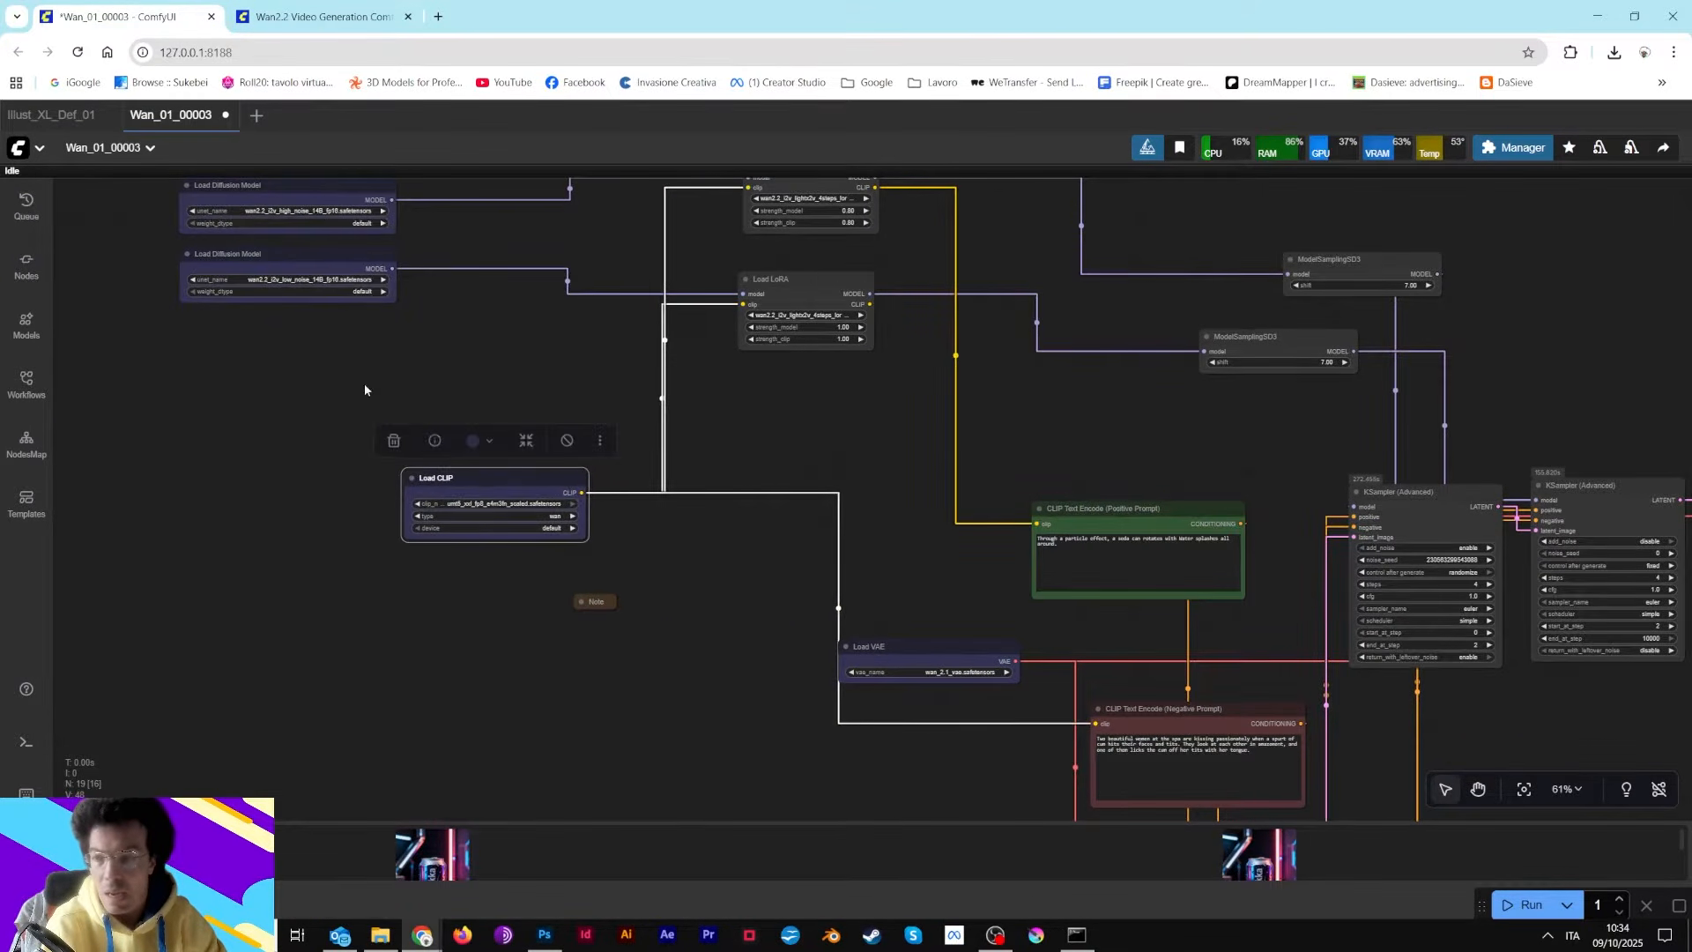
Rearrange the two Load Diffusion Model nodes and the Load CLIP node into a tidy column beside the LoRA loaders
{"action": "left_click_drag", "start_coordinate": [330, 267], "coordinate": [406, 338]}
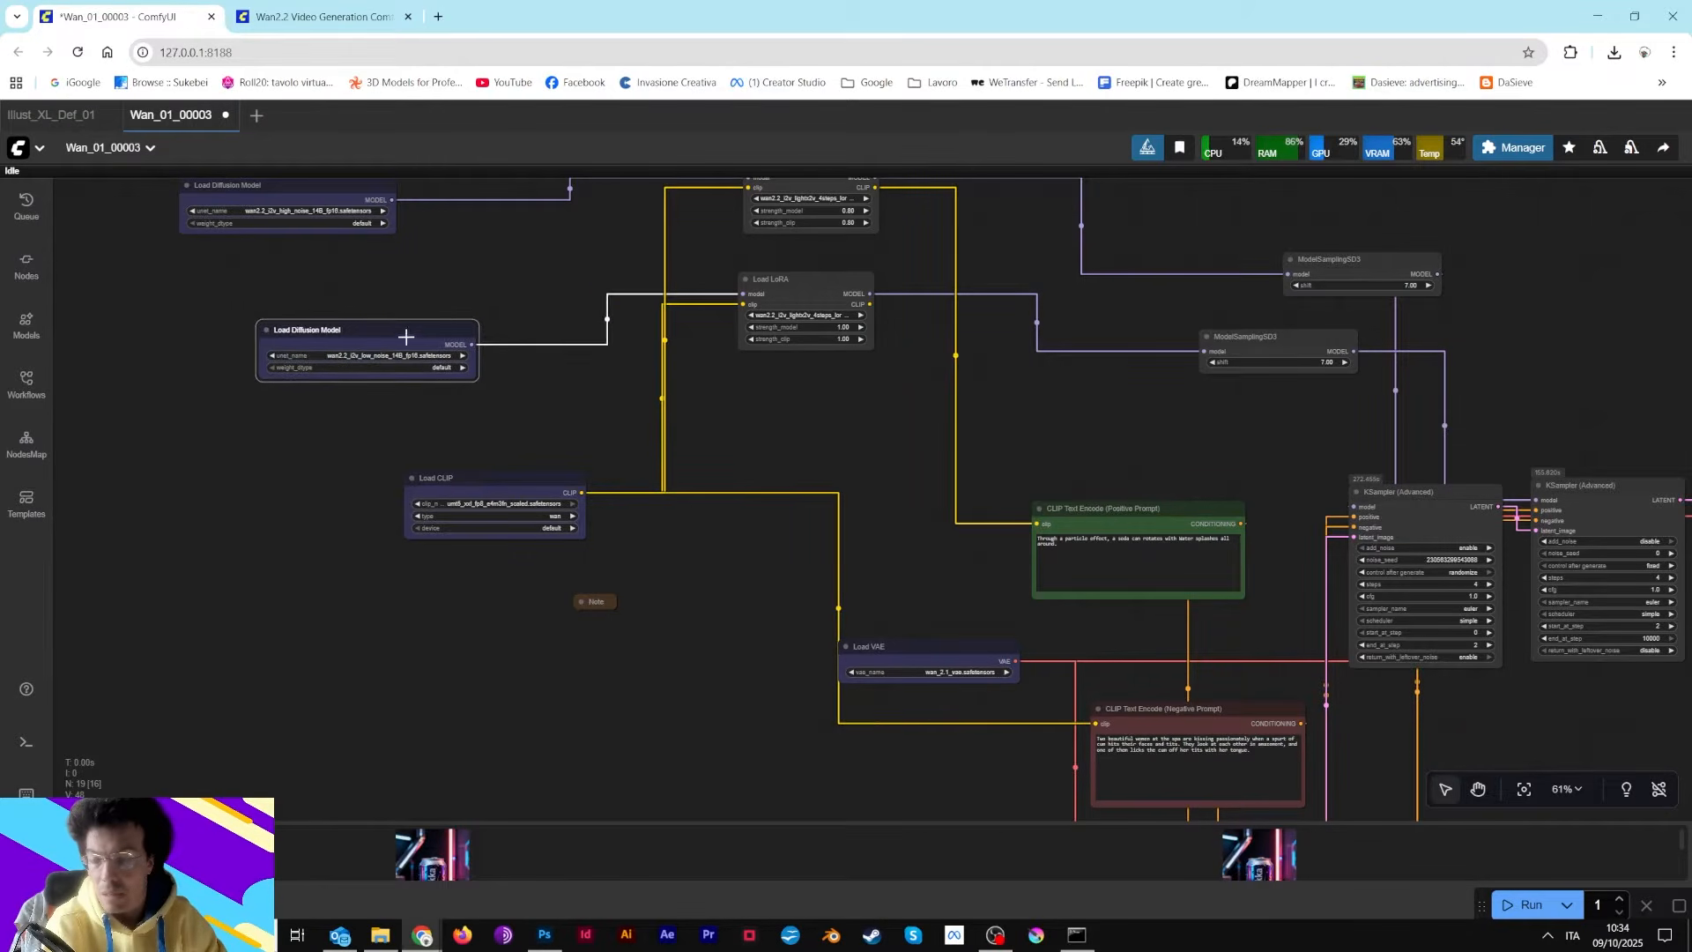
{"action": "left_click_drag", "start_coordinate": [333, 188], "coordinate": [411, 253]}
{"action": "left_click_drag", "start_coordinate": [606, 333], "coordinate": [669, 461]}
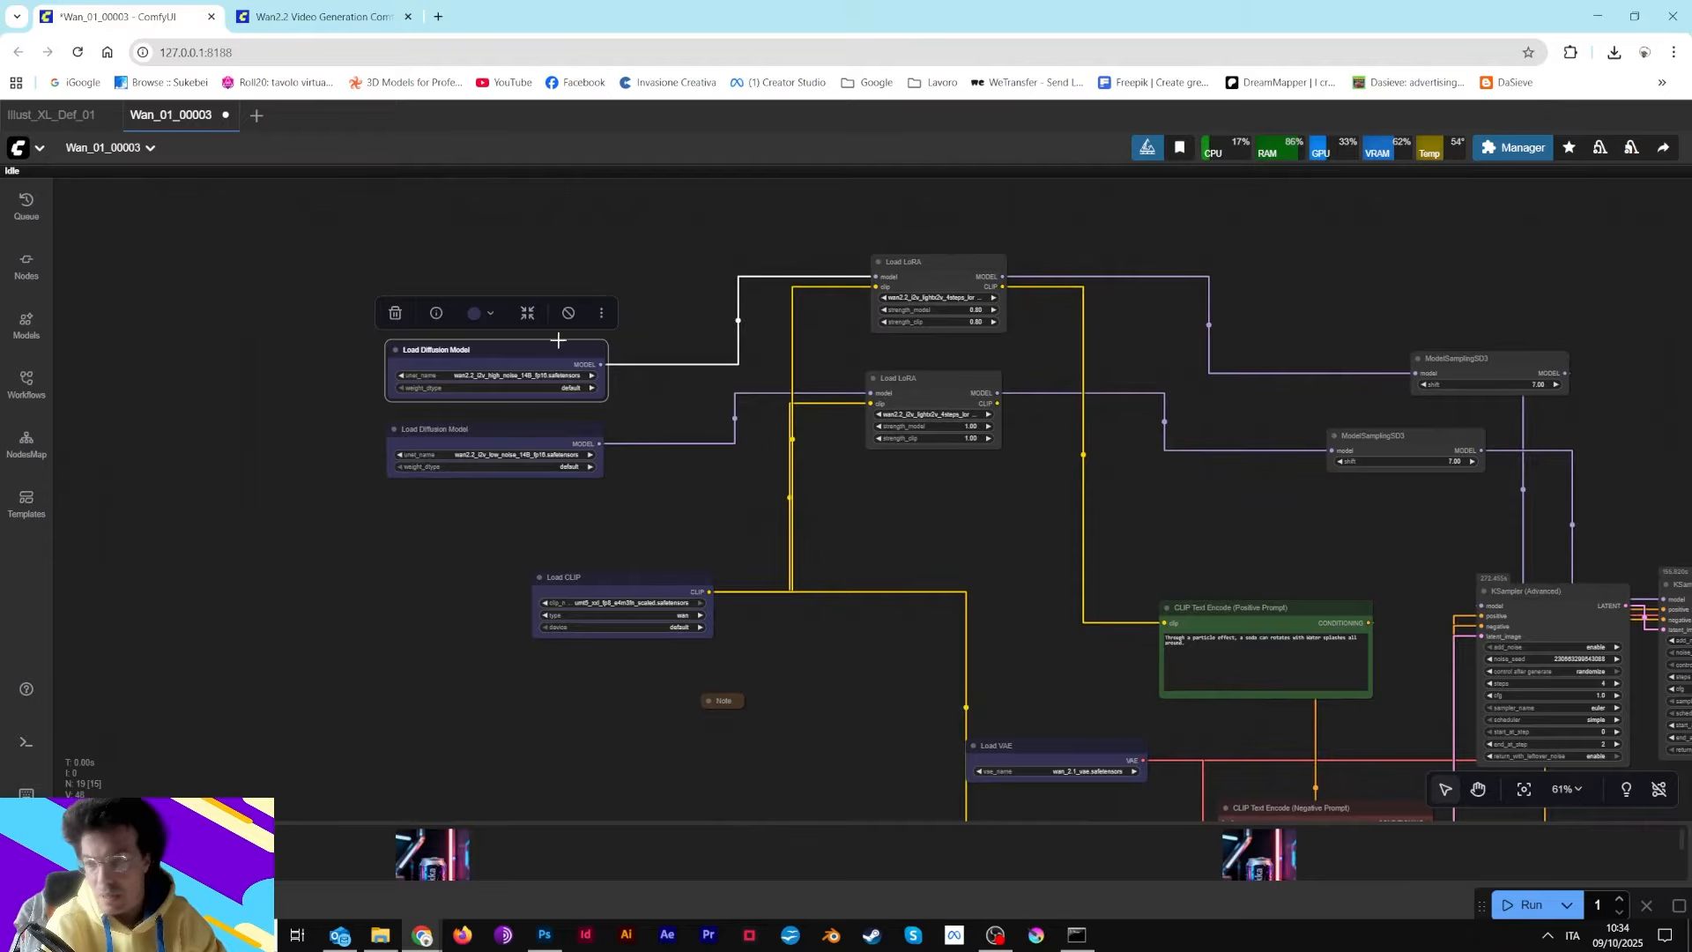
{"action": "scroll", "coordinate": [491, 437], "scroll_direction": "up", "scroll_amount": 4}
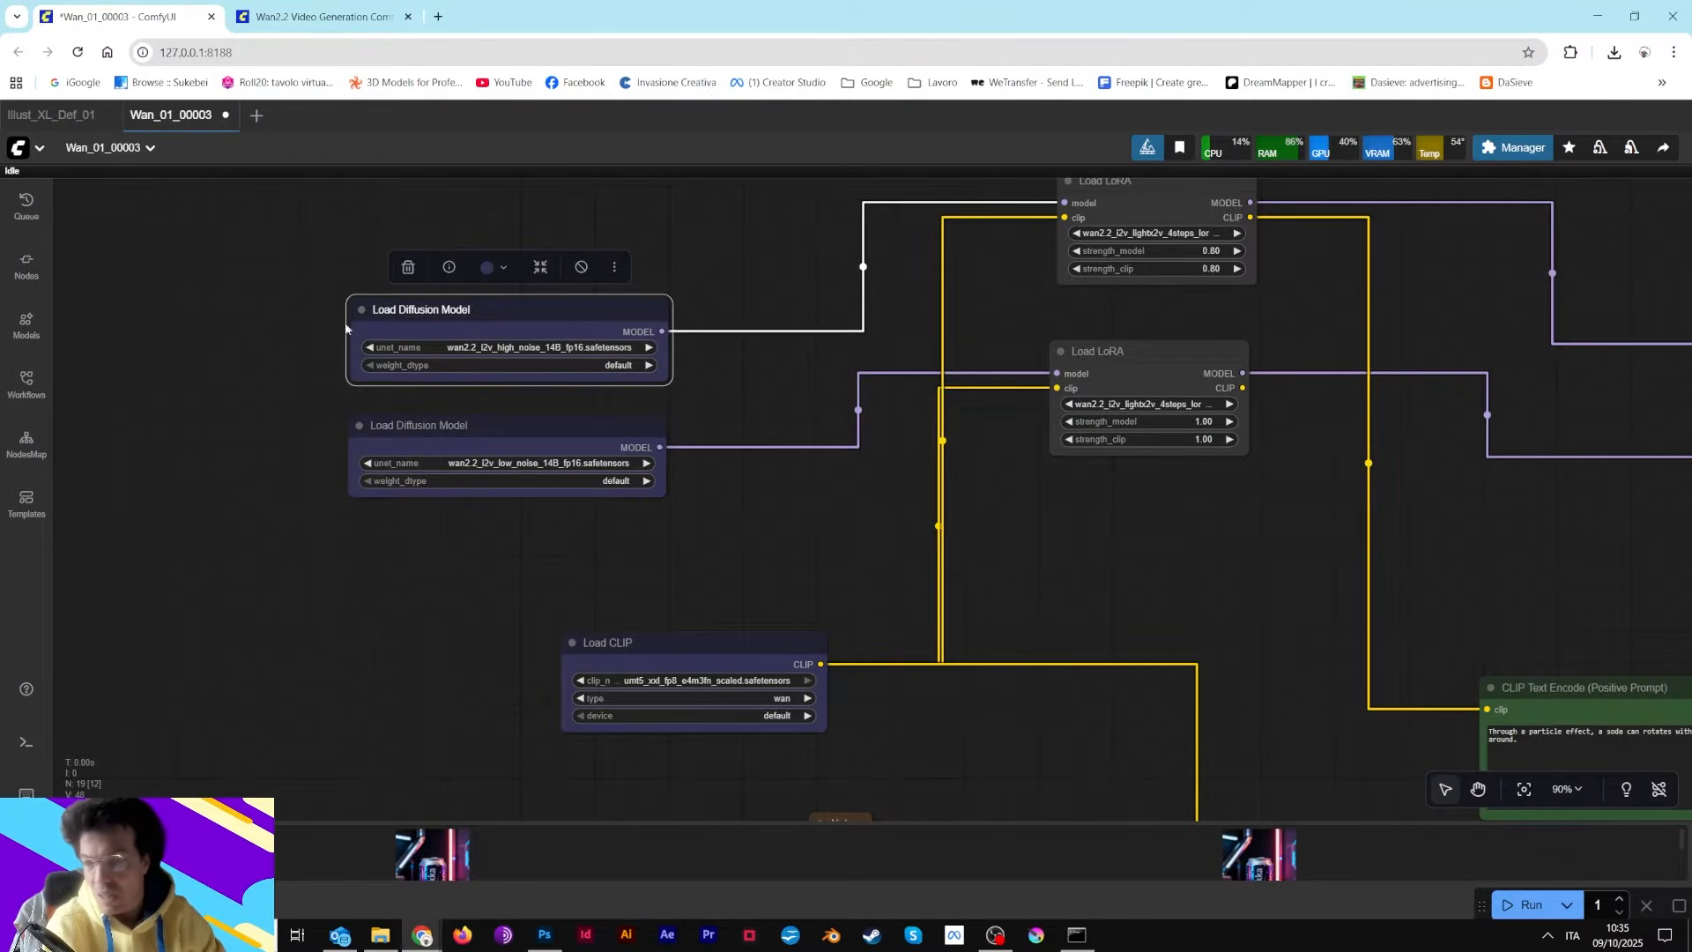
{"action": "left_click_drag", "start_coordinate": [671, 657], "coordinate": [609, 605]}
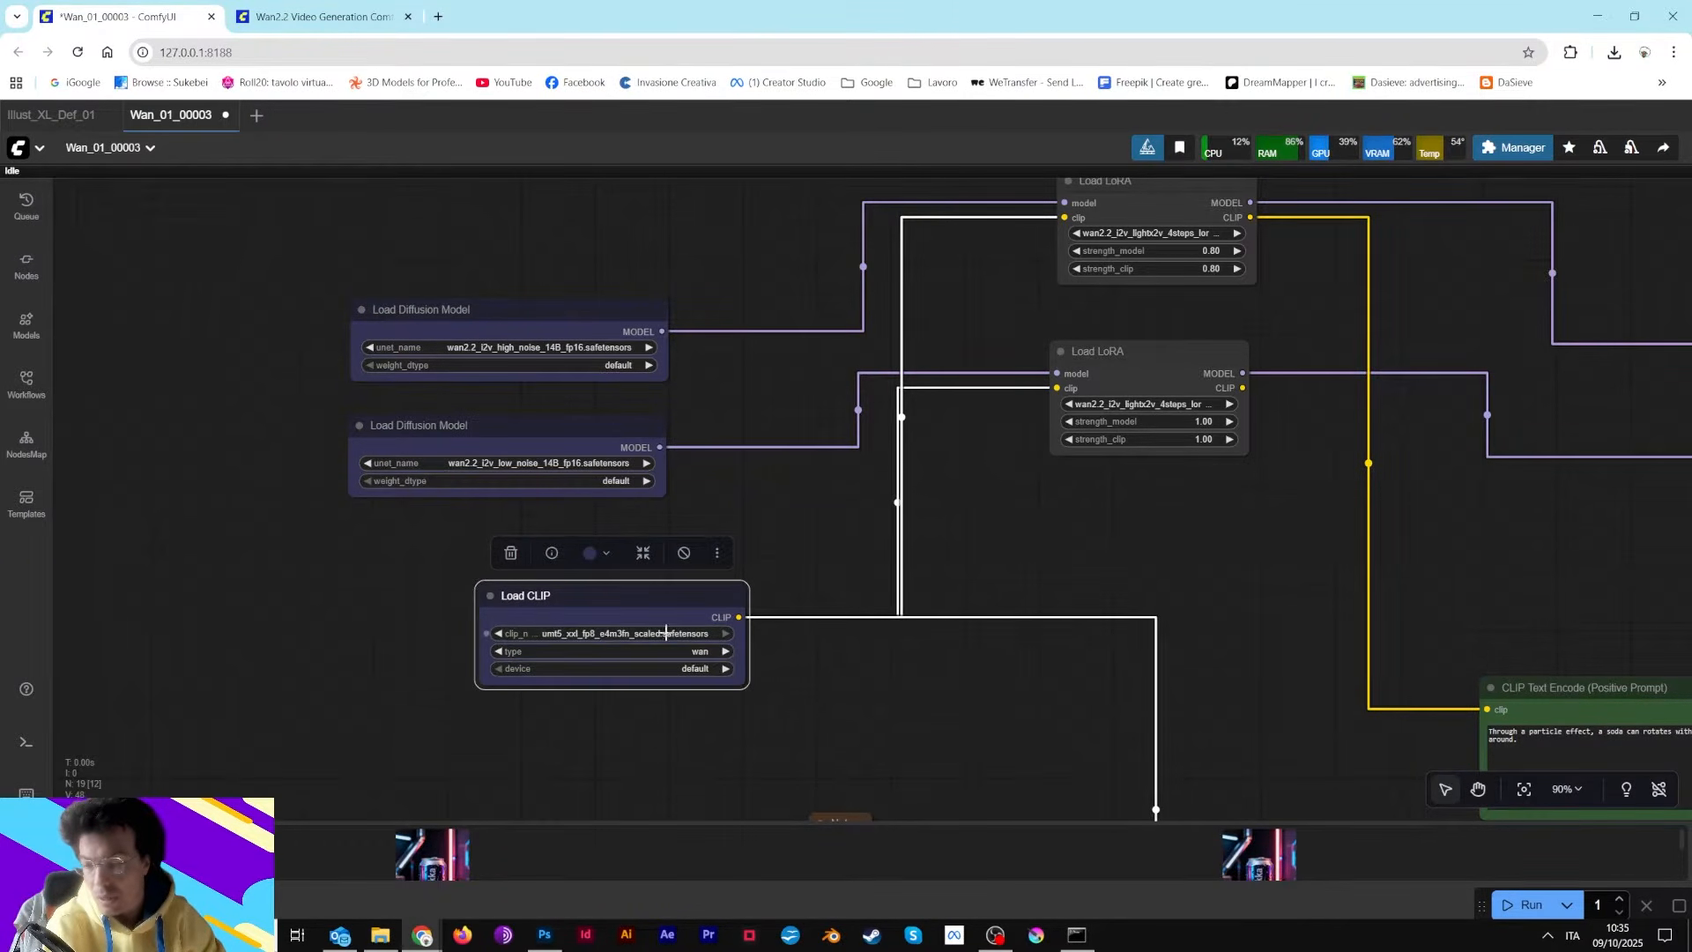
{"action": "left_click_drag", "start_coordinate": [653, 595], "coordinate": [672, 624]}
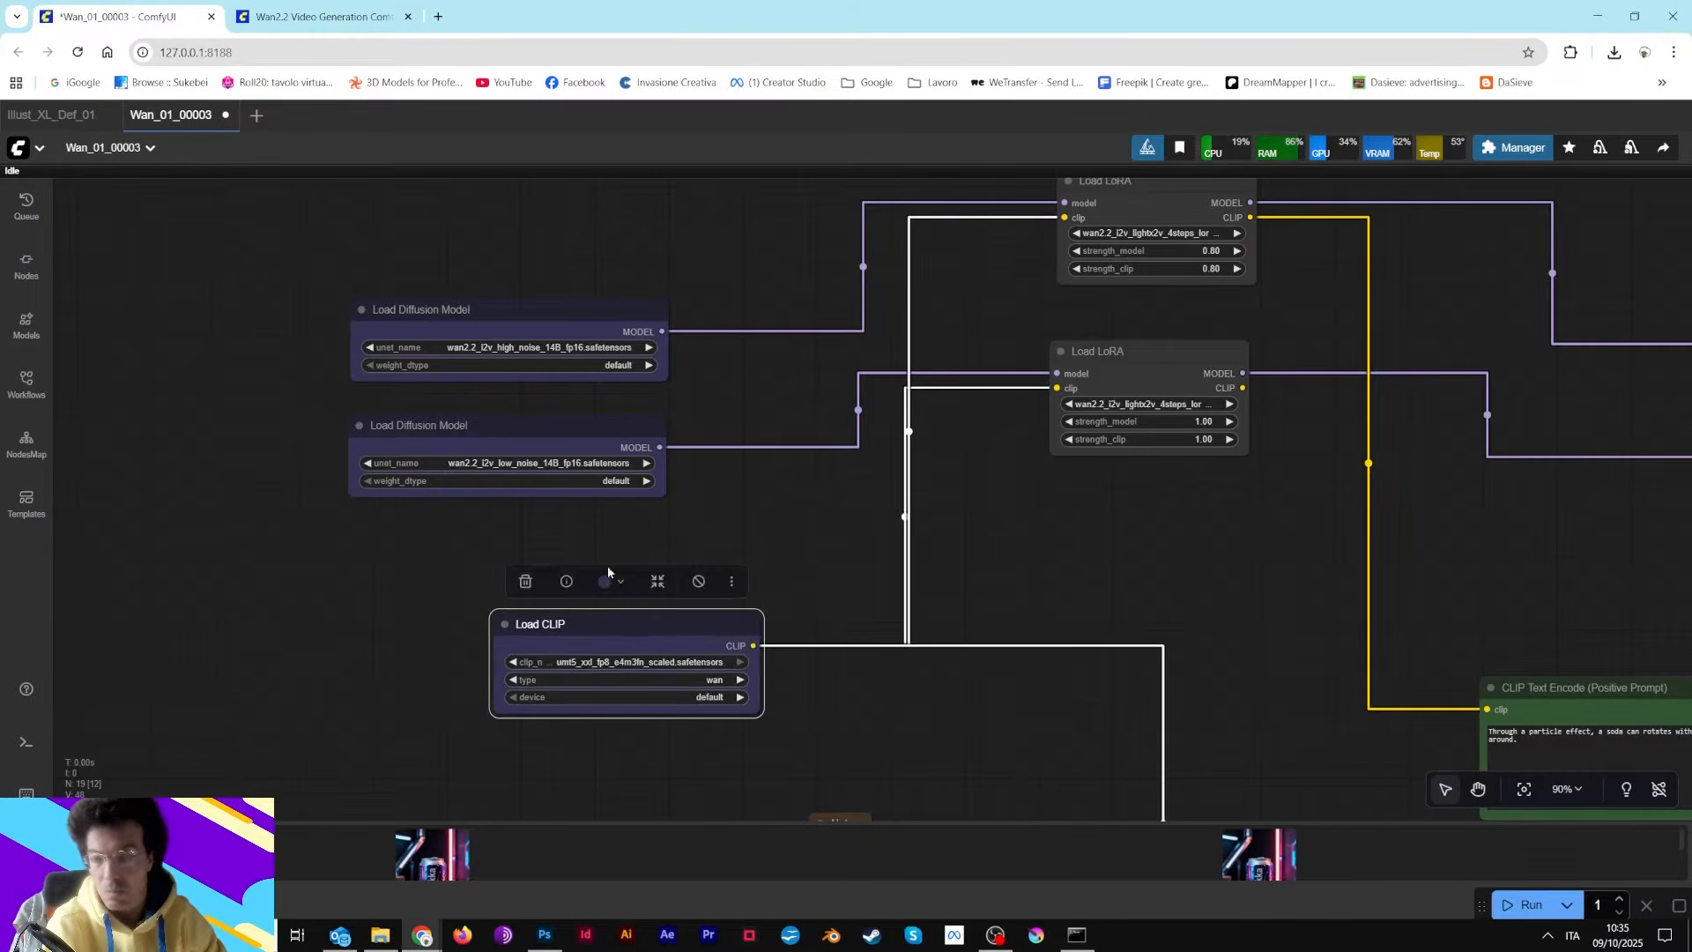
Switch to the Wan2.2 docs page and scroll back up through its video and model sections
{"action": "left_click", "coordinate": [325, 12]}
{"action": "scroll", "coordinate": [617, 349], "scroll_direction": "down", "scroll_amount": 15}
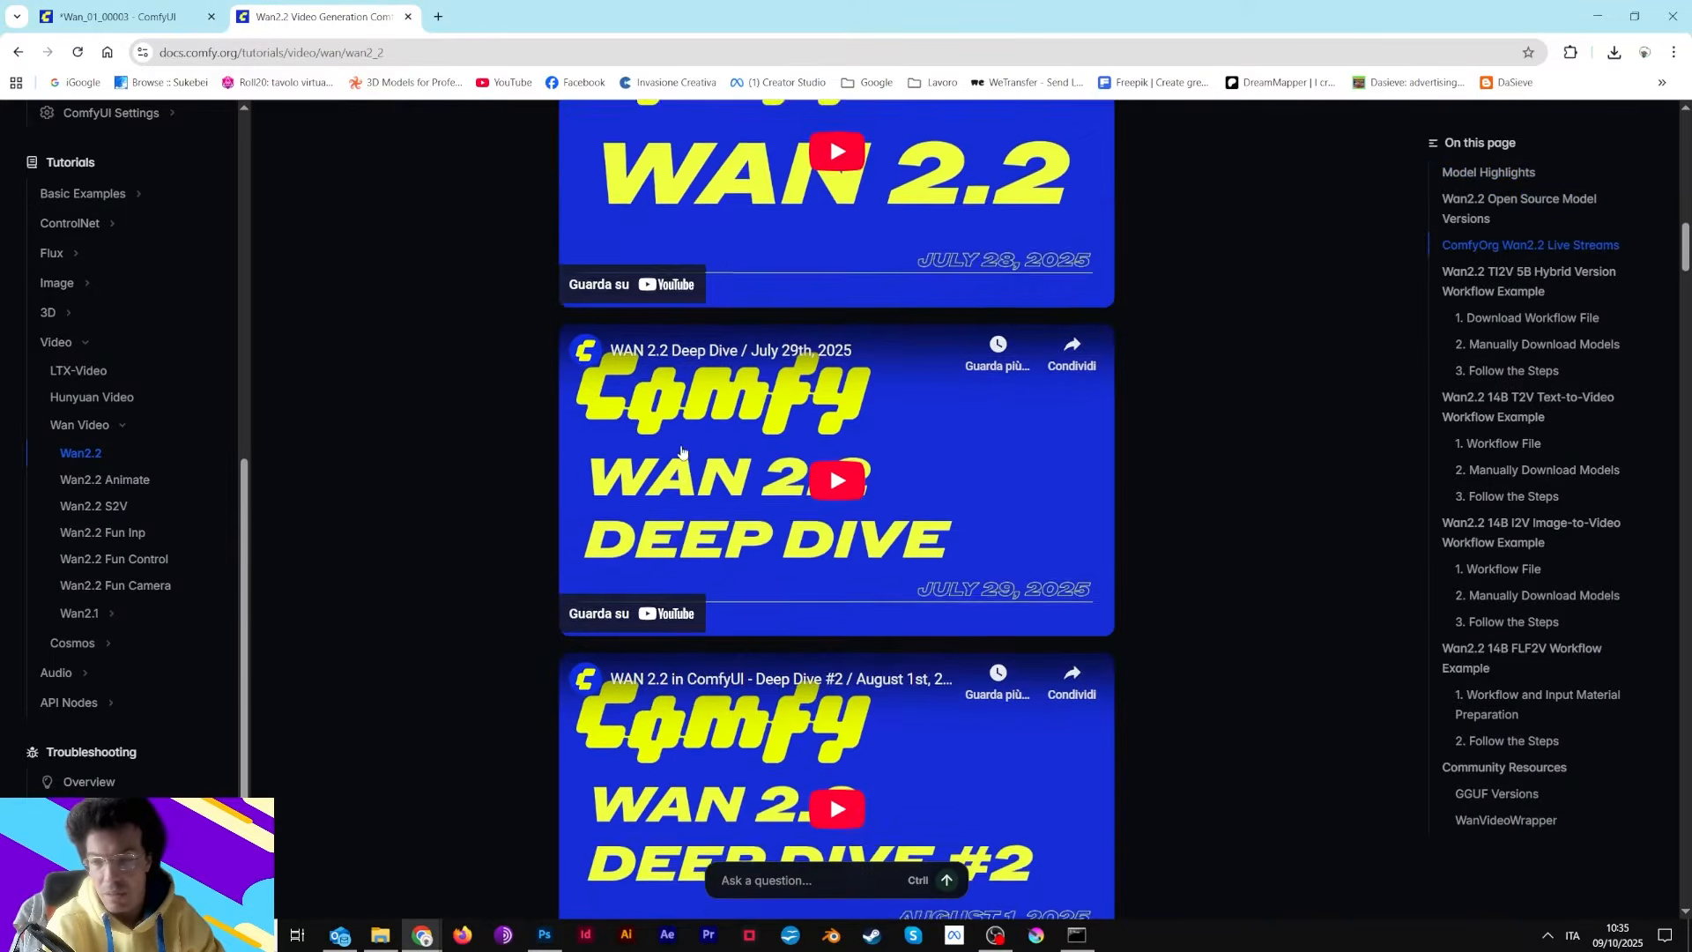
{"action": "scroll", "coordinate": [505, 385], "scroll_direction": "down", "scroll_amount": 5}
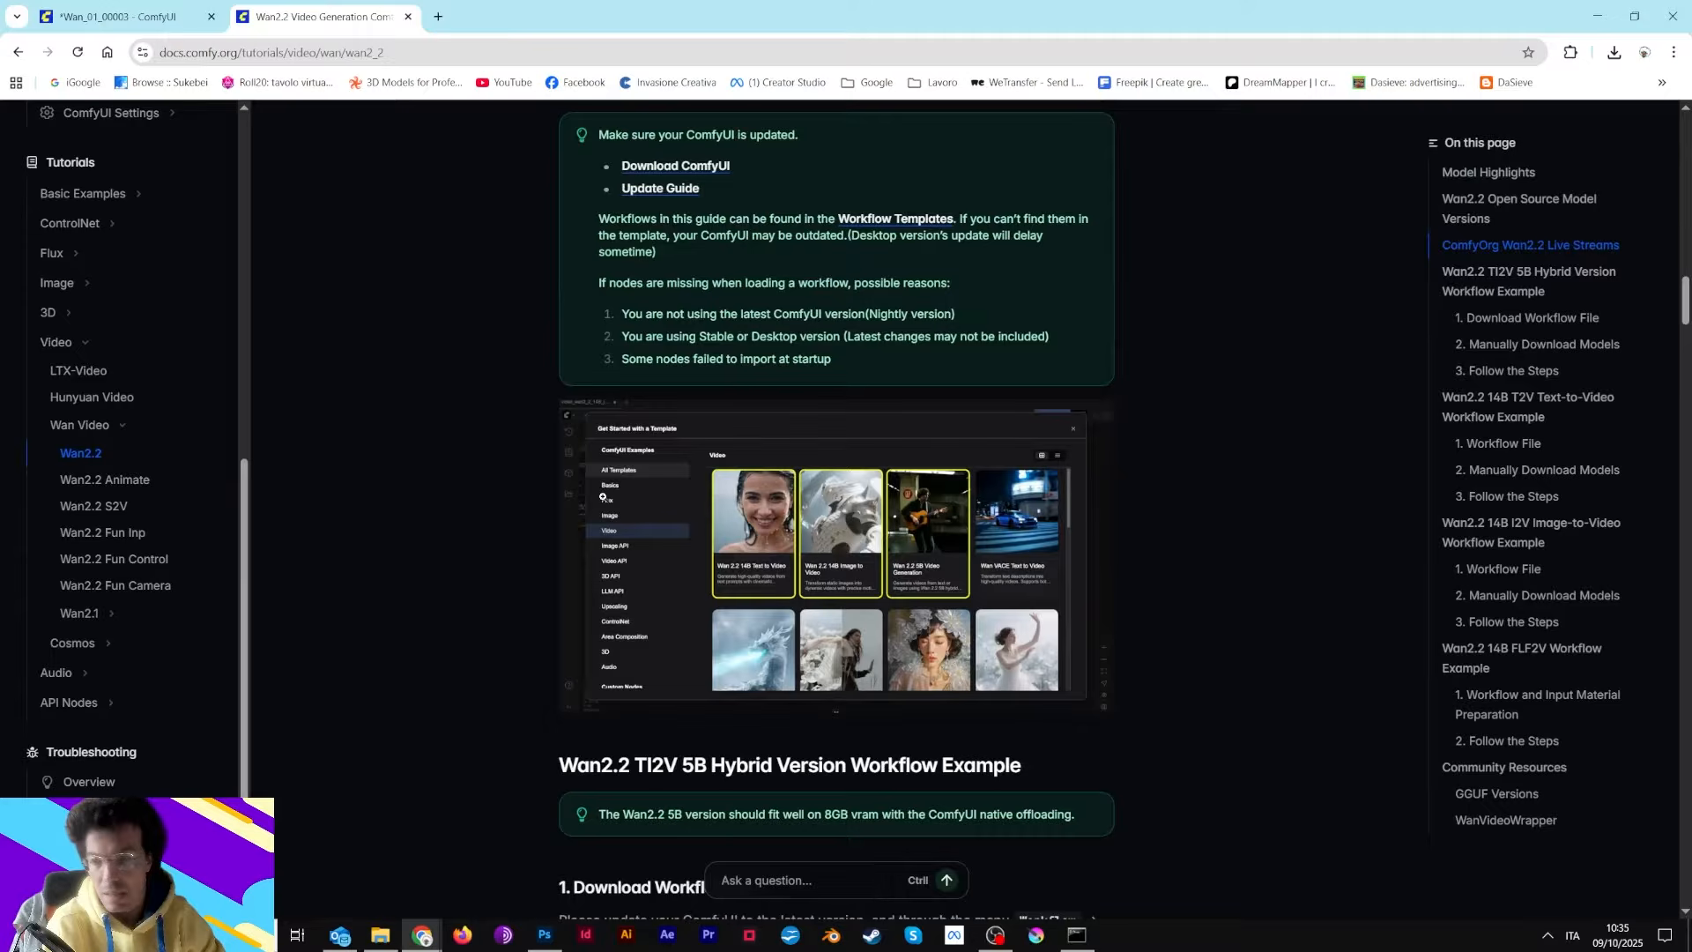
{"action": "scroll", "coordinate": [603, 497], "scroll_direction": "up", "scroll_amount": 12}
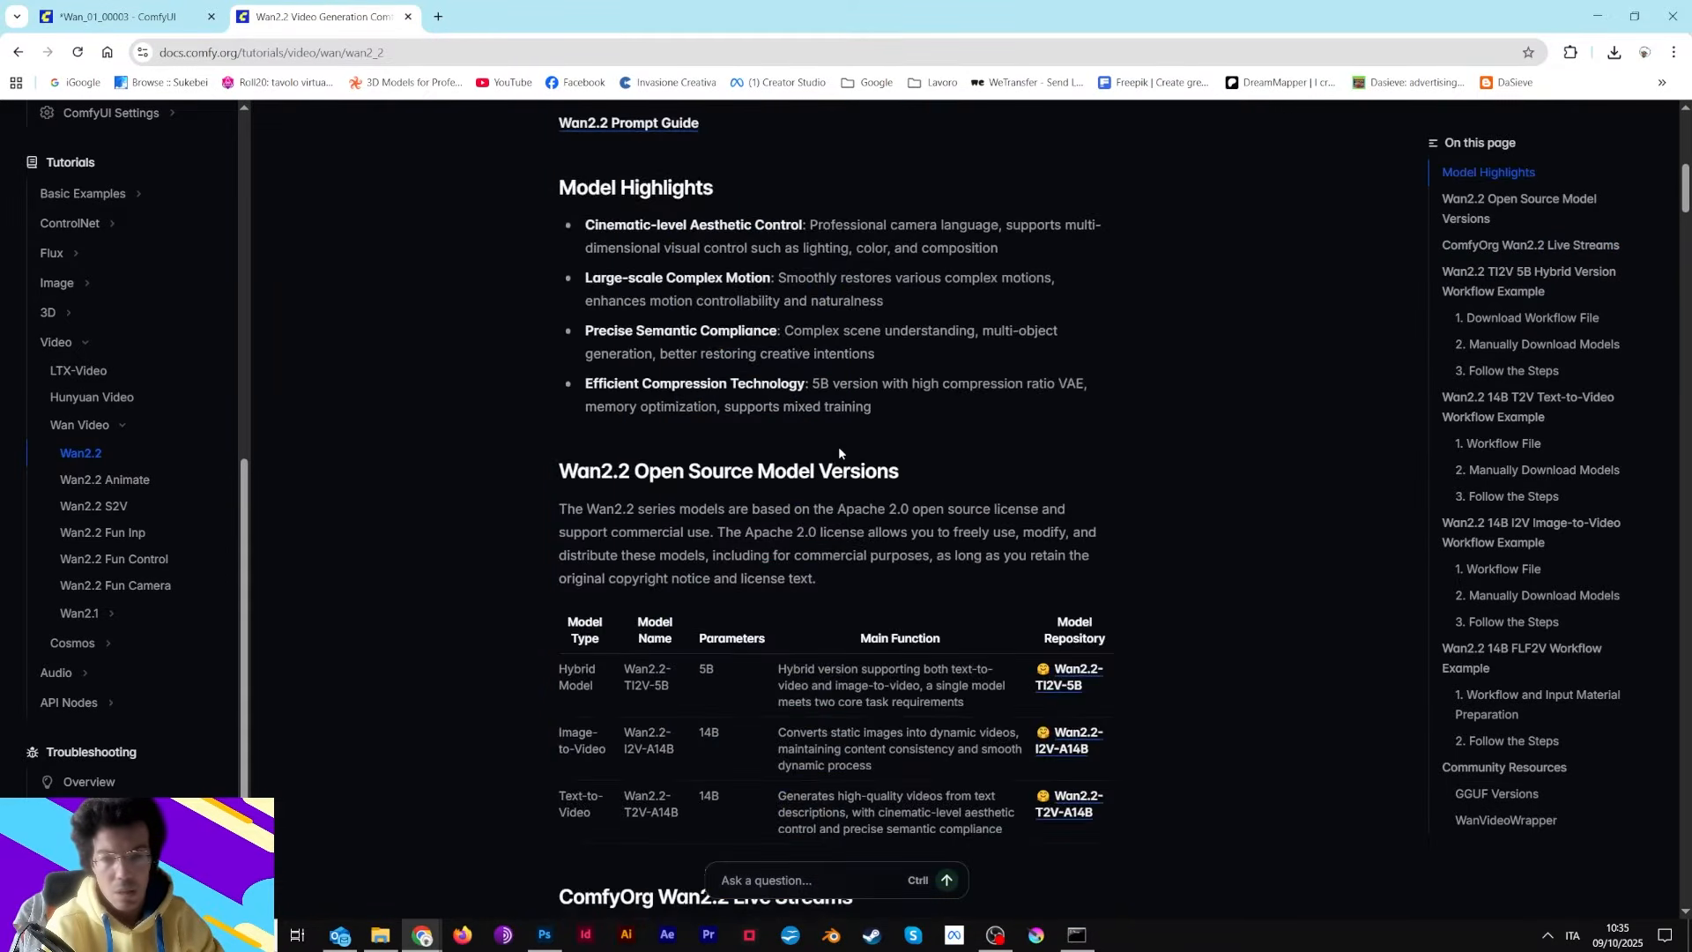
{"action": "scroll", "coordinate": [838, 454], "scroll_direction": "up", "scroll_amount": 10}
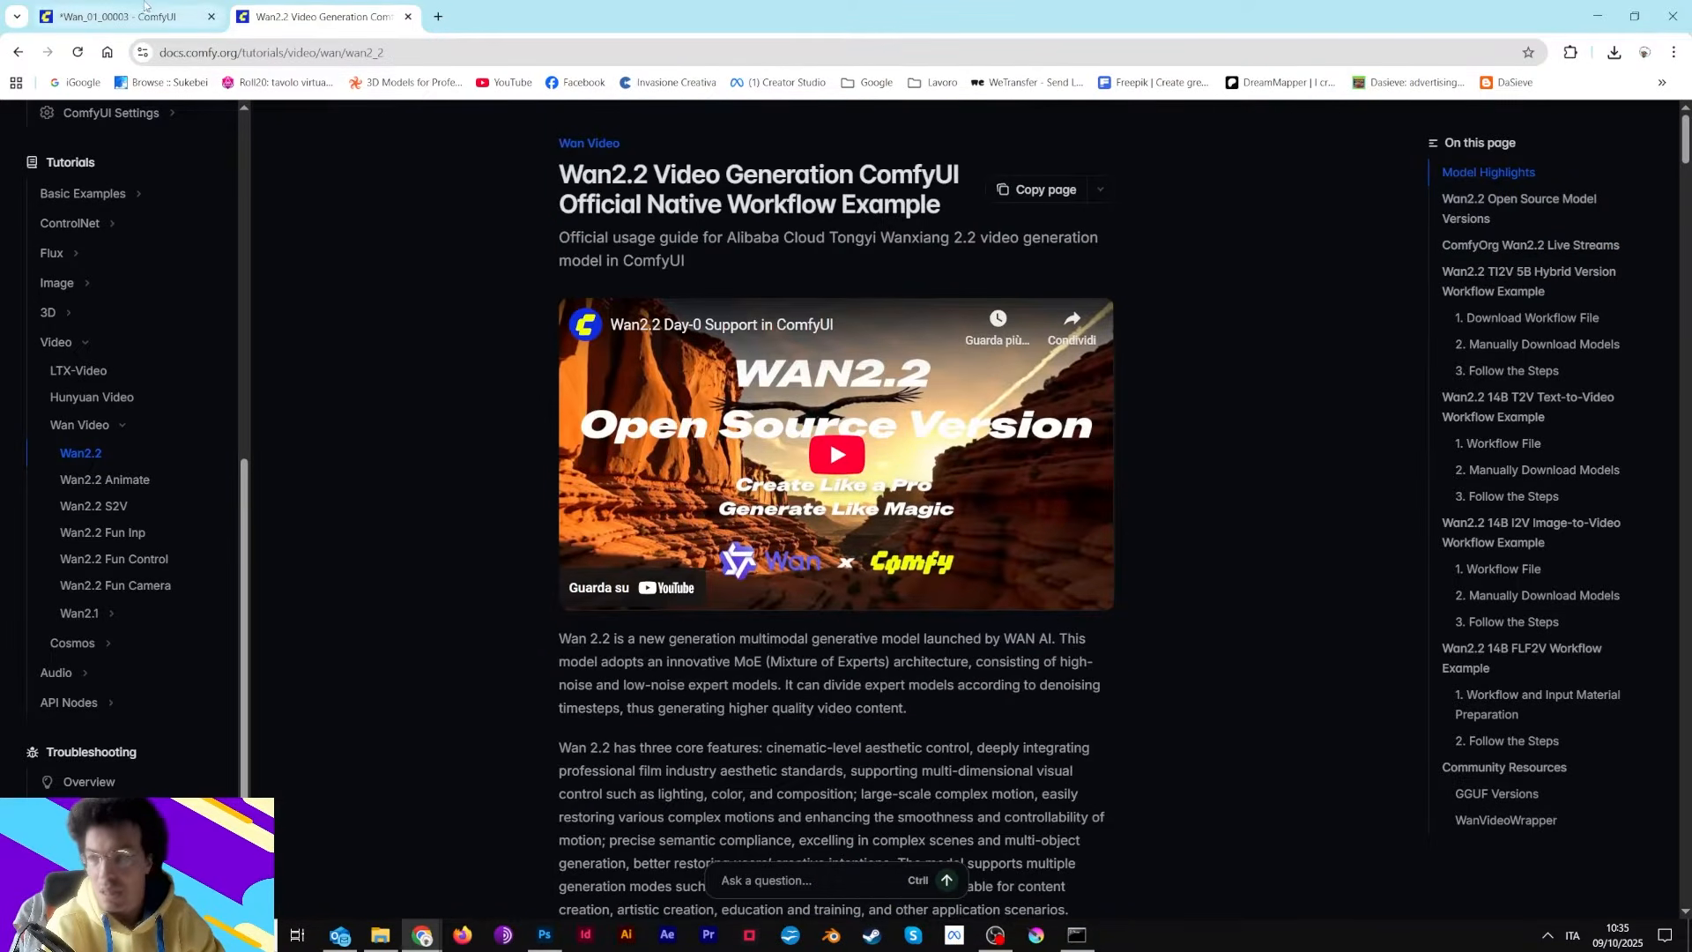
Return to the workflow and zoom in on the two Load LoRA nodes and their strength settings
{"action": "left_click", "coordinate": [126, 9]}
{"action": "left_click_drag", "start_coordinate": [667, 610], "coordinate": [555, 552]}
{"action": "scroll", "coordinate": [897, 531], "scroll_direction": "down", "scroll_amount": 8}
{"action": "left_click_drag", "start_coordinate": [1068, 531], "coordinate": [799, 625]}
{"action": "scroll", "coordinate": [734, 521], "scroll_direction": "up", "scroll_amount": 3}
{"action": "scroll", "coordinate": [734, 526], "scroll_direction": "up", "scroll_amount": 7}
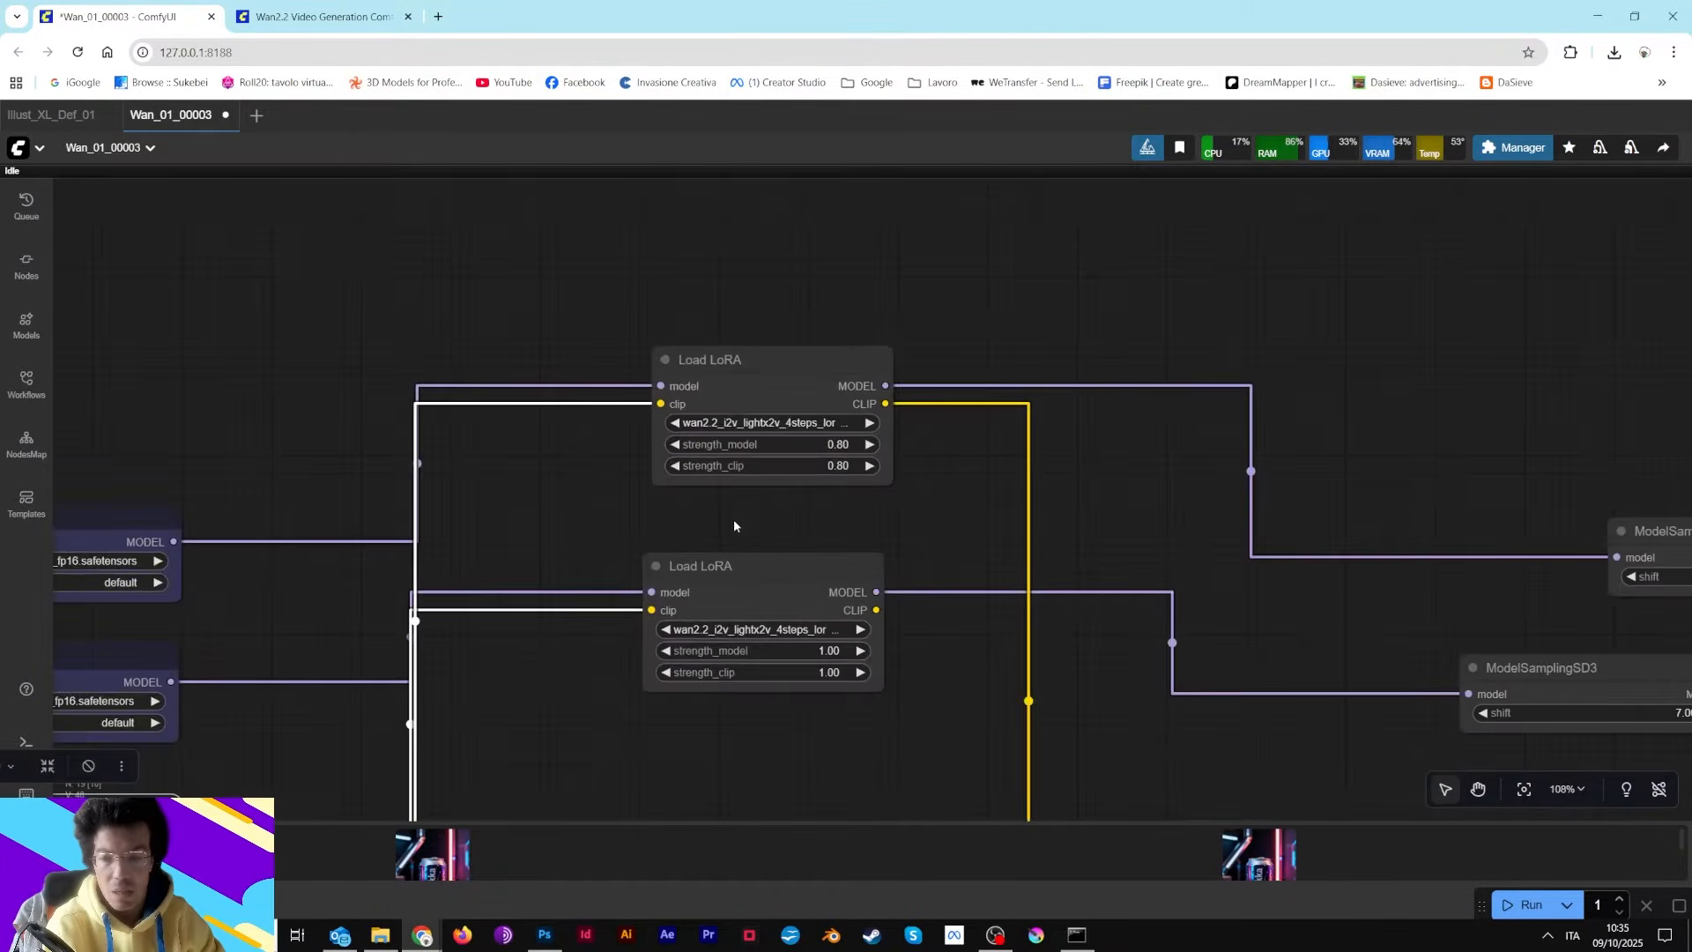
{"action": "scroll", "coordinate": [836, 469], "scroll_direction": "up", "scroll_amount": 5}
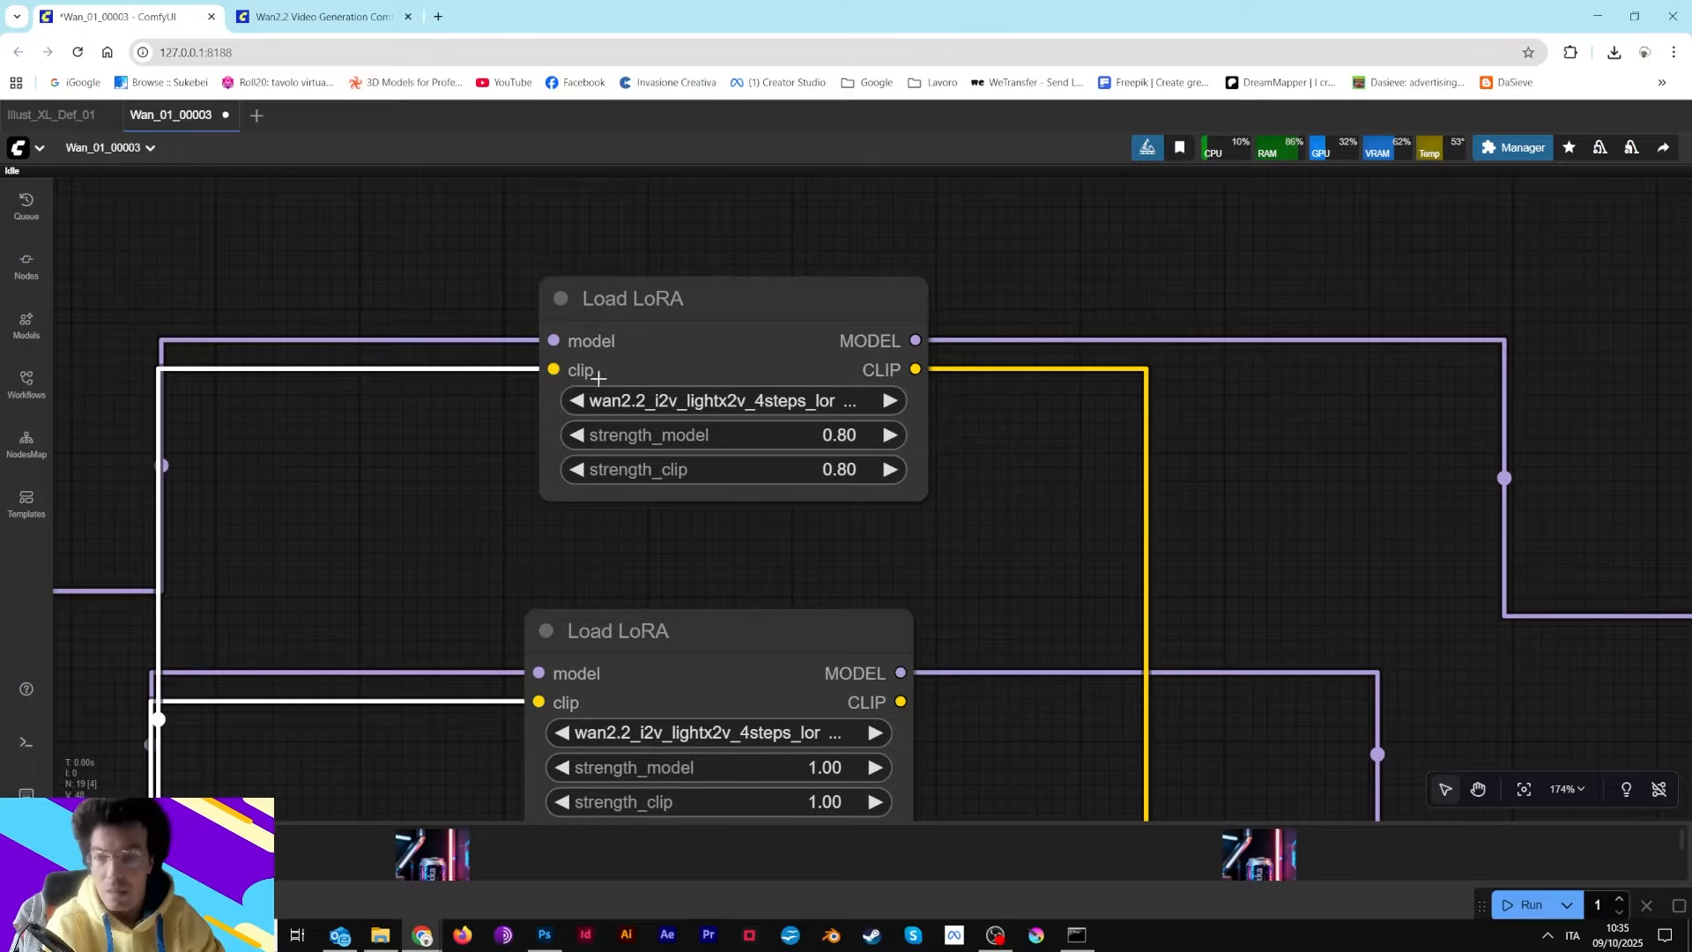
{"action": "scroll", "coordinate": [721, 493], "scroll_direction": "down", "scroll_amount": 5}
{"action": "scroll", "coordinate": [722, 497], "scroll_direction": "down", "scroll_amount": 2}
{"action": "scroll", "coordinate": [772, 557], "scroll_direction": "up", "scroll_amount": 3}
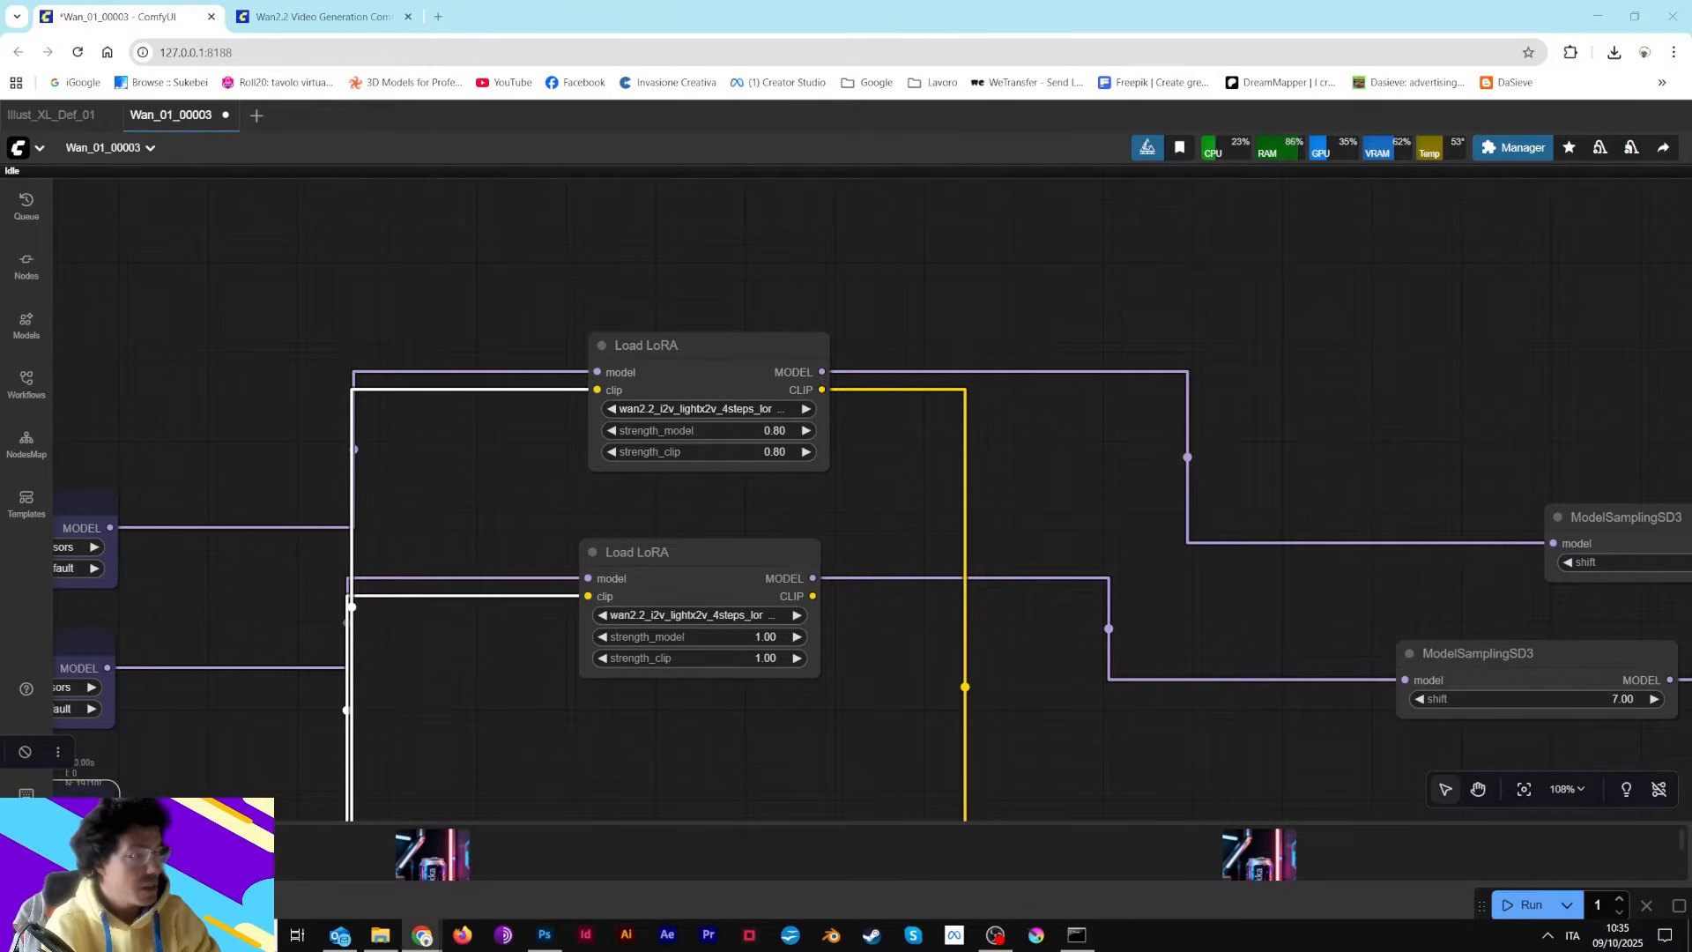
Open the lightx2v Wan2.1 I2V step-distill Hugging Face model card, read its overview, then return to the workflow
{"action": "left_click_drag", "start_coordinate": [881, 14], "coordinate": [518, 11]}
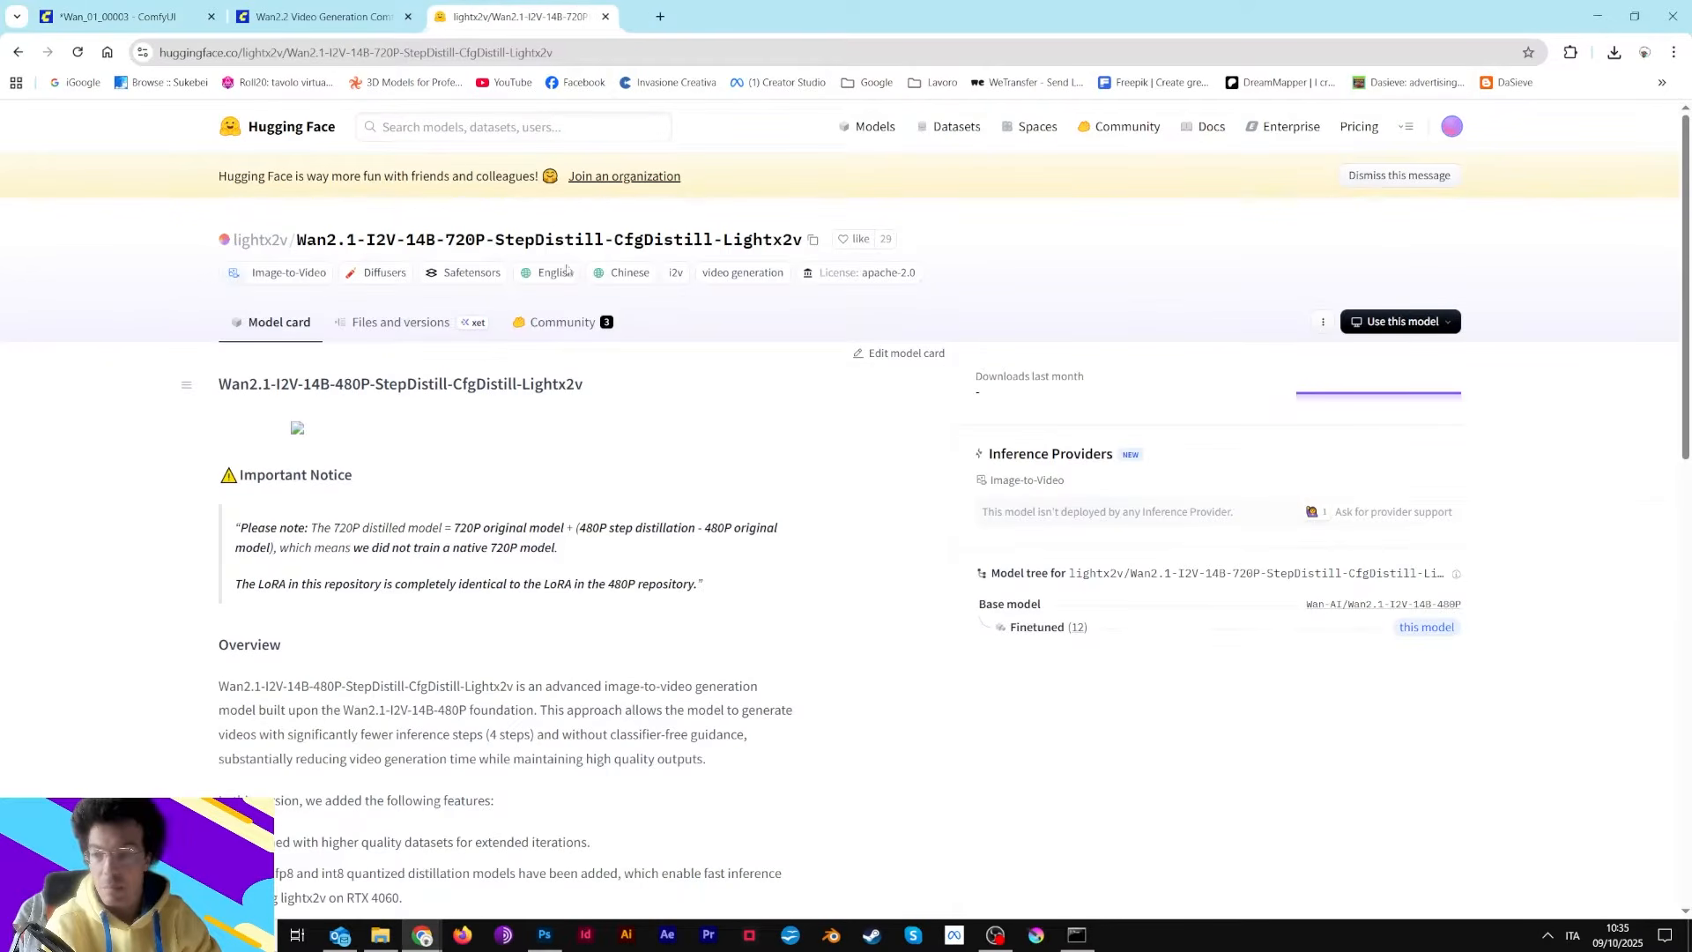
{"action": "scroll", "coordinate": [529, 495], "scroll_direction": "down", "scroll_amount": 8}
{"action": "scroll", "coordinate": [518, 552], "scroll_direction": "up", "scroll_amount": 2}
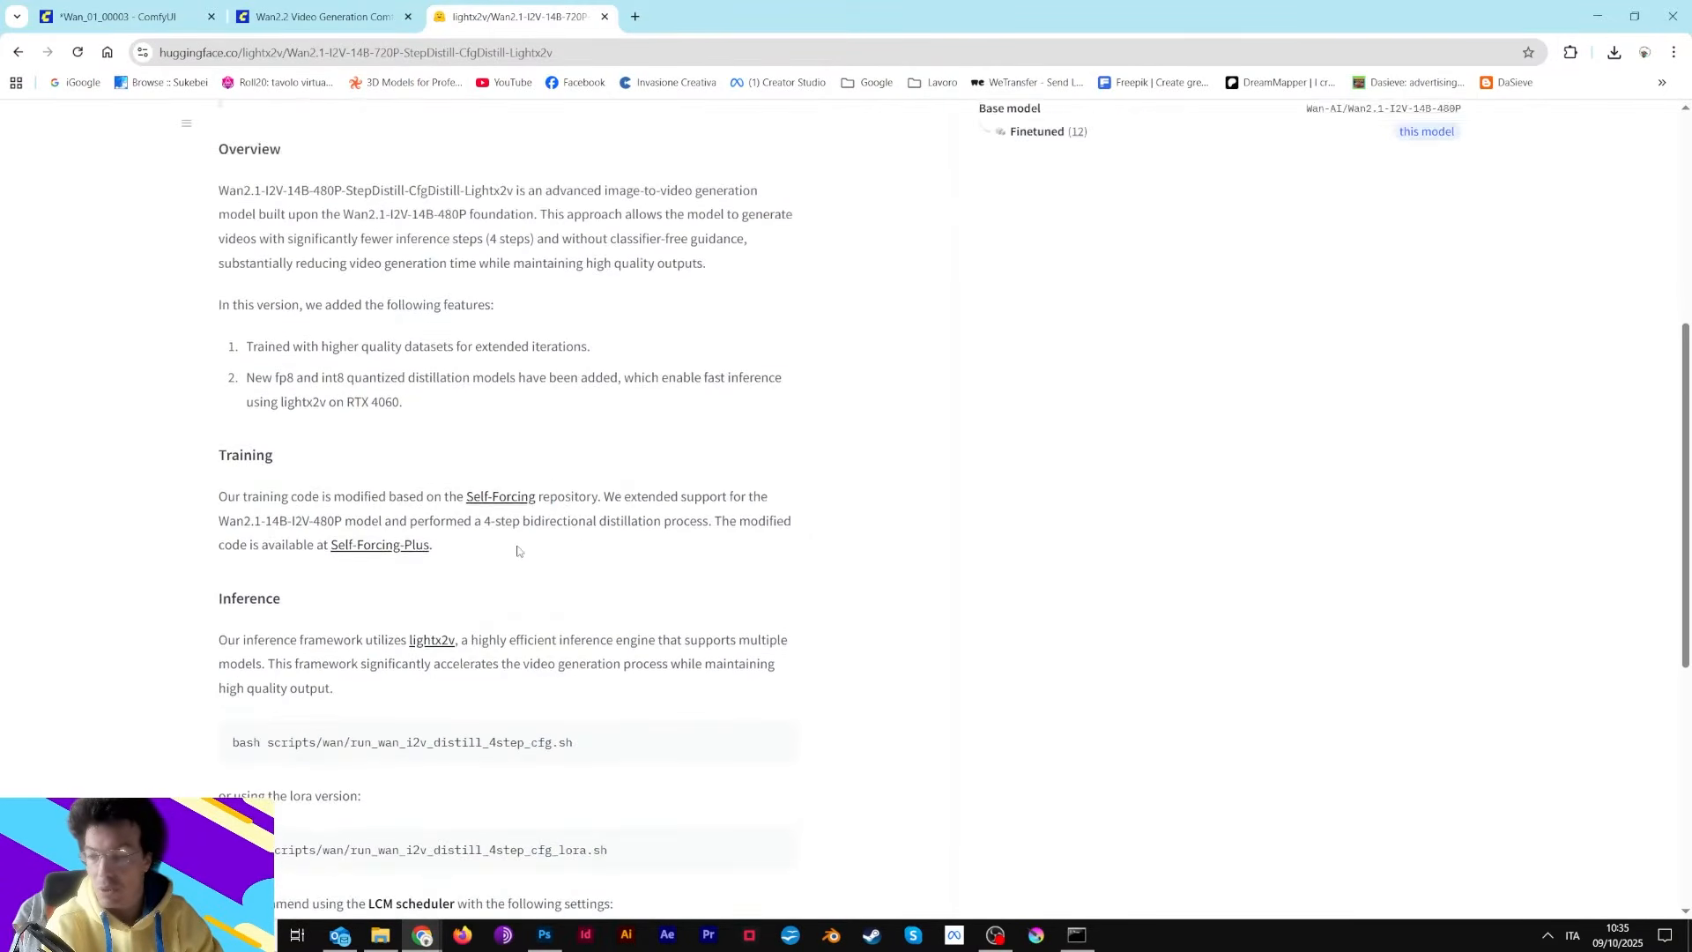
{"action": "scroll", "coordinate": [518, 551], "scroll_direction": "down", "scroll_amount": 6}
{"action": "scroll", "coordinate": [518, 551], "scroll_direction": "up", "scroll_amount": 12}
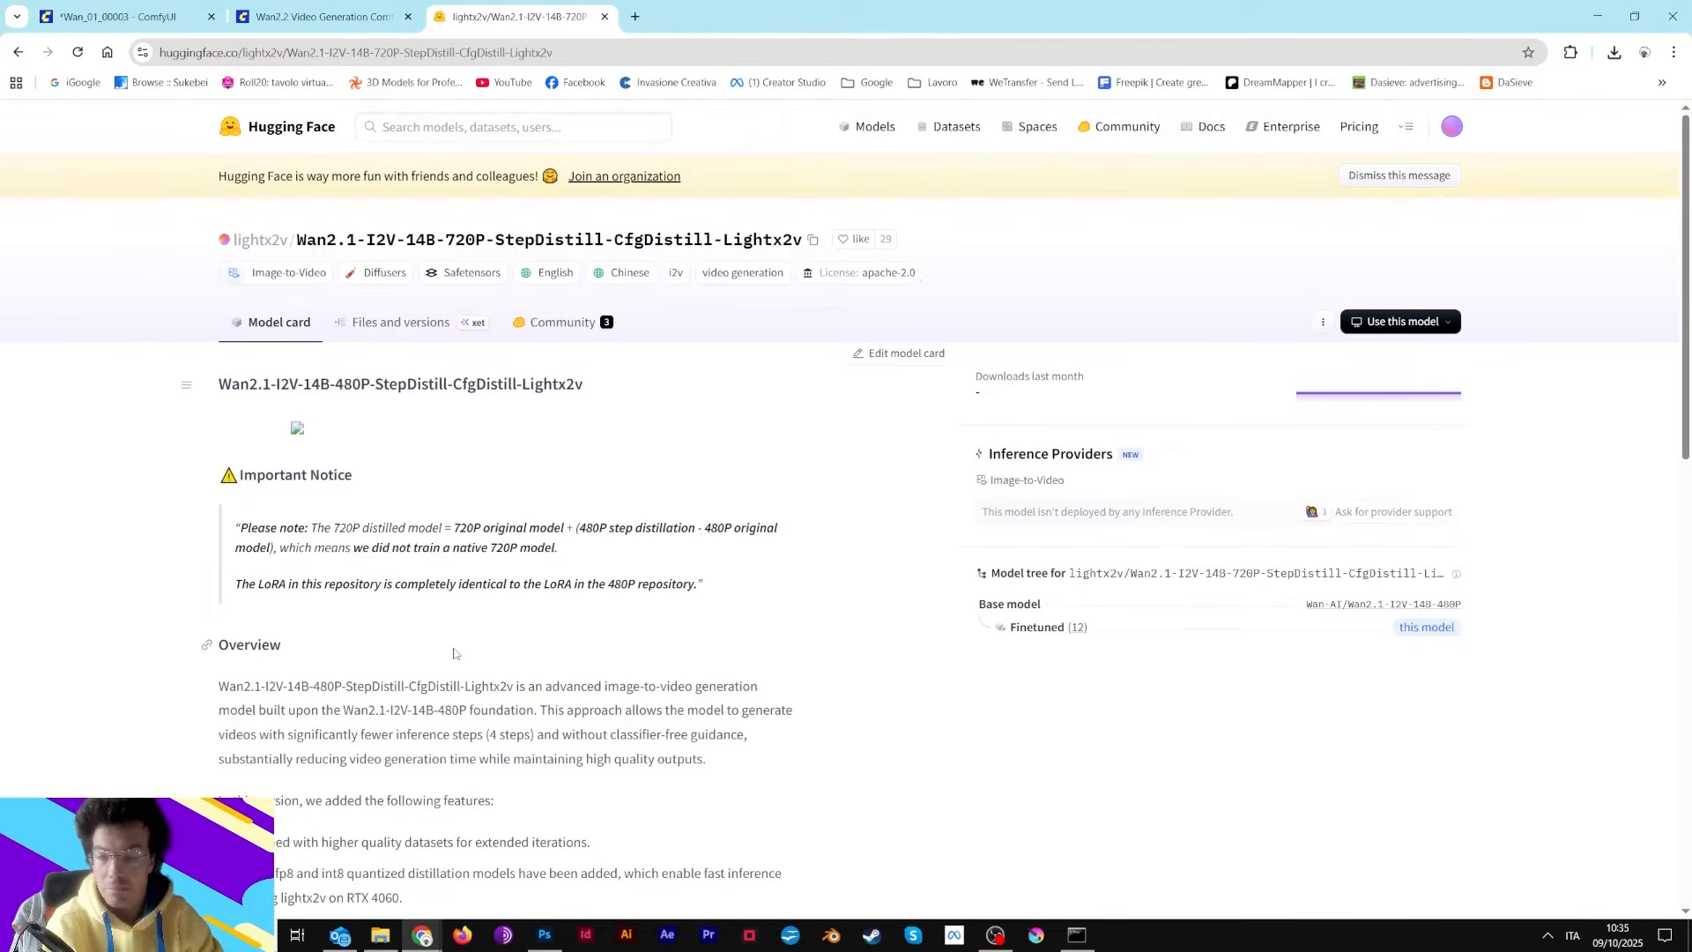
{"action": "scroll", "coordinate": [454, 656], "scroll_direction": "down", "scroll_amount": 3}
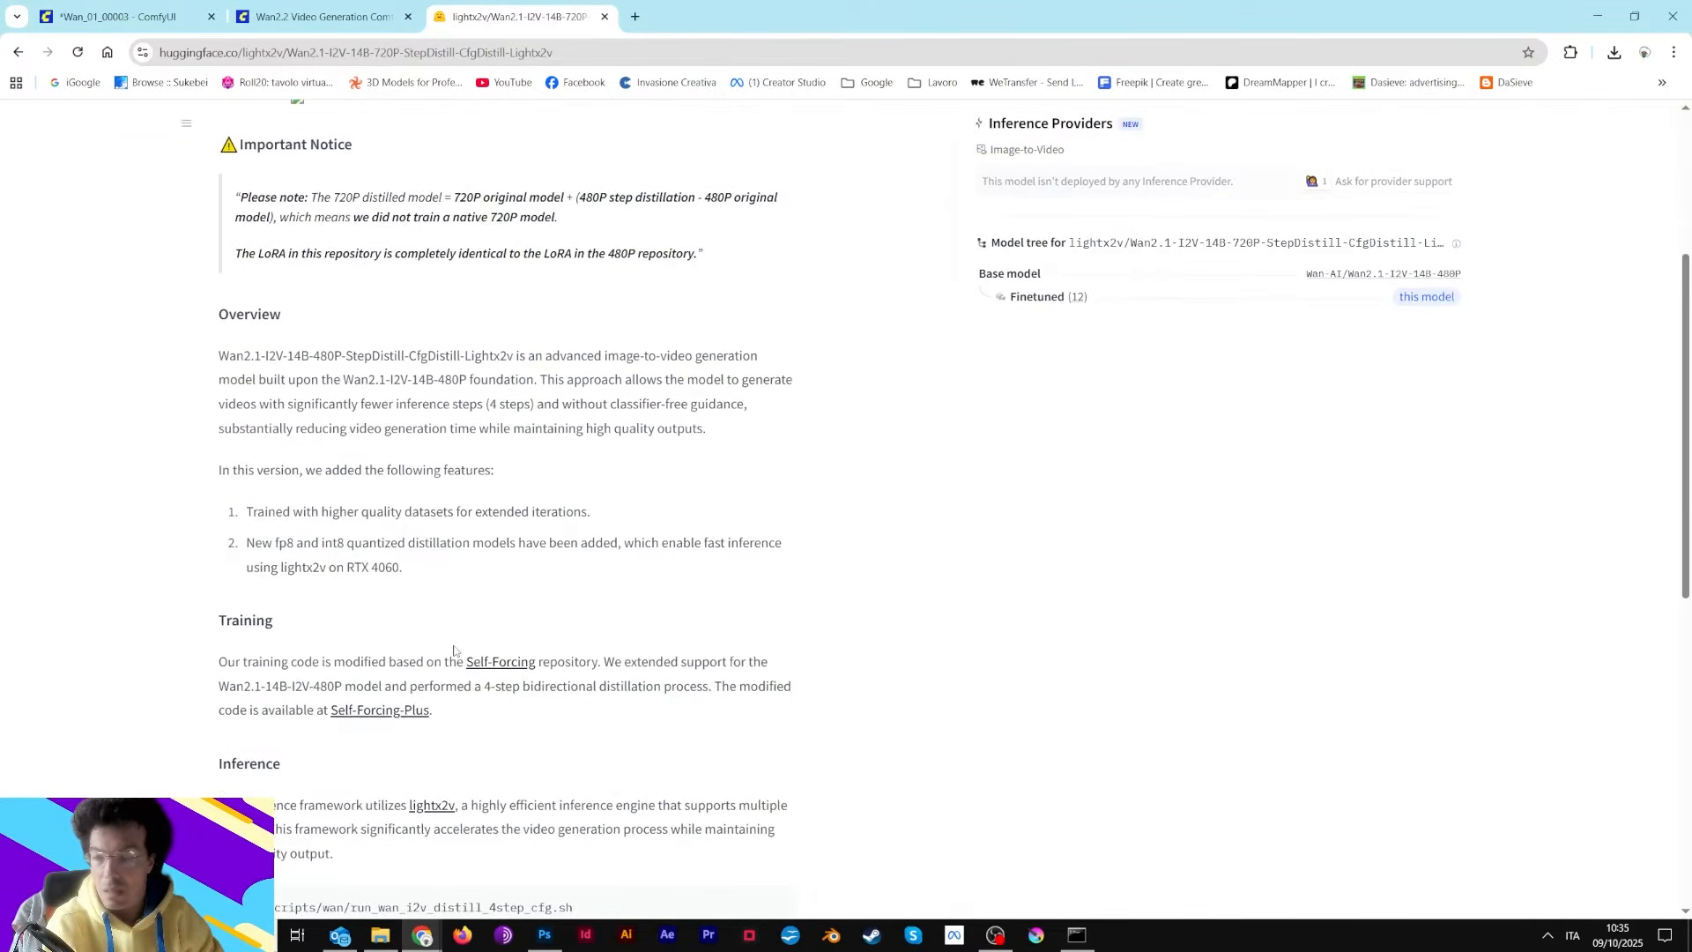
{"action": "scroll", "coordinate": [436, 648], "scroll_direction": "up", "scroll_amount": 3}
{"action": "left_click", "coordinate": [277, 6]}
{"action": "left_click", "coordinate": [126, 8]}
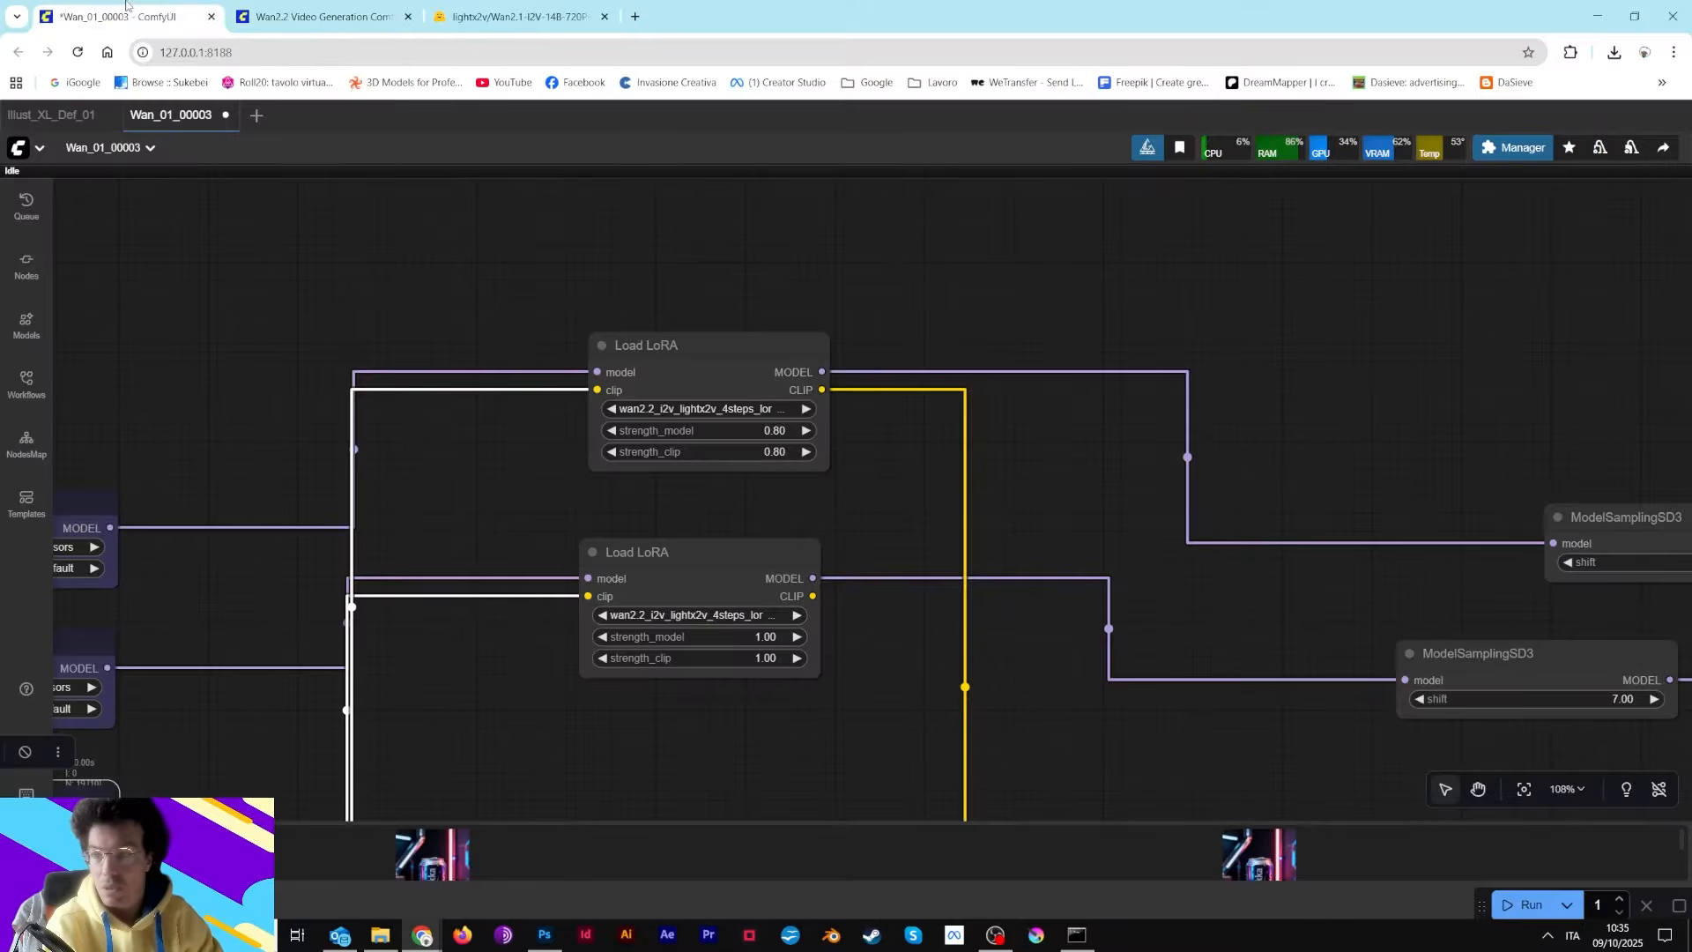
Move the high-noise and low-noise Load Diffusion Model nodes up level with their Load LoRA nodes
{"action": "left_click_drag", "start_coordinate": [468, 221], "coordinate": [591, 330]}
{"action": "left_click_drag", "start_coordinate": [650, 238], "coordinate": [621, 359]}
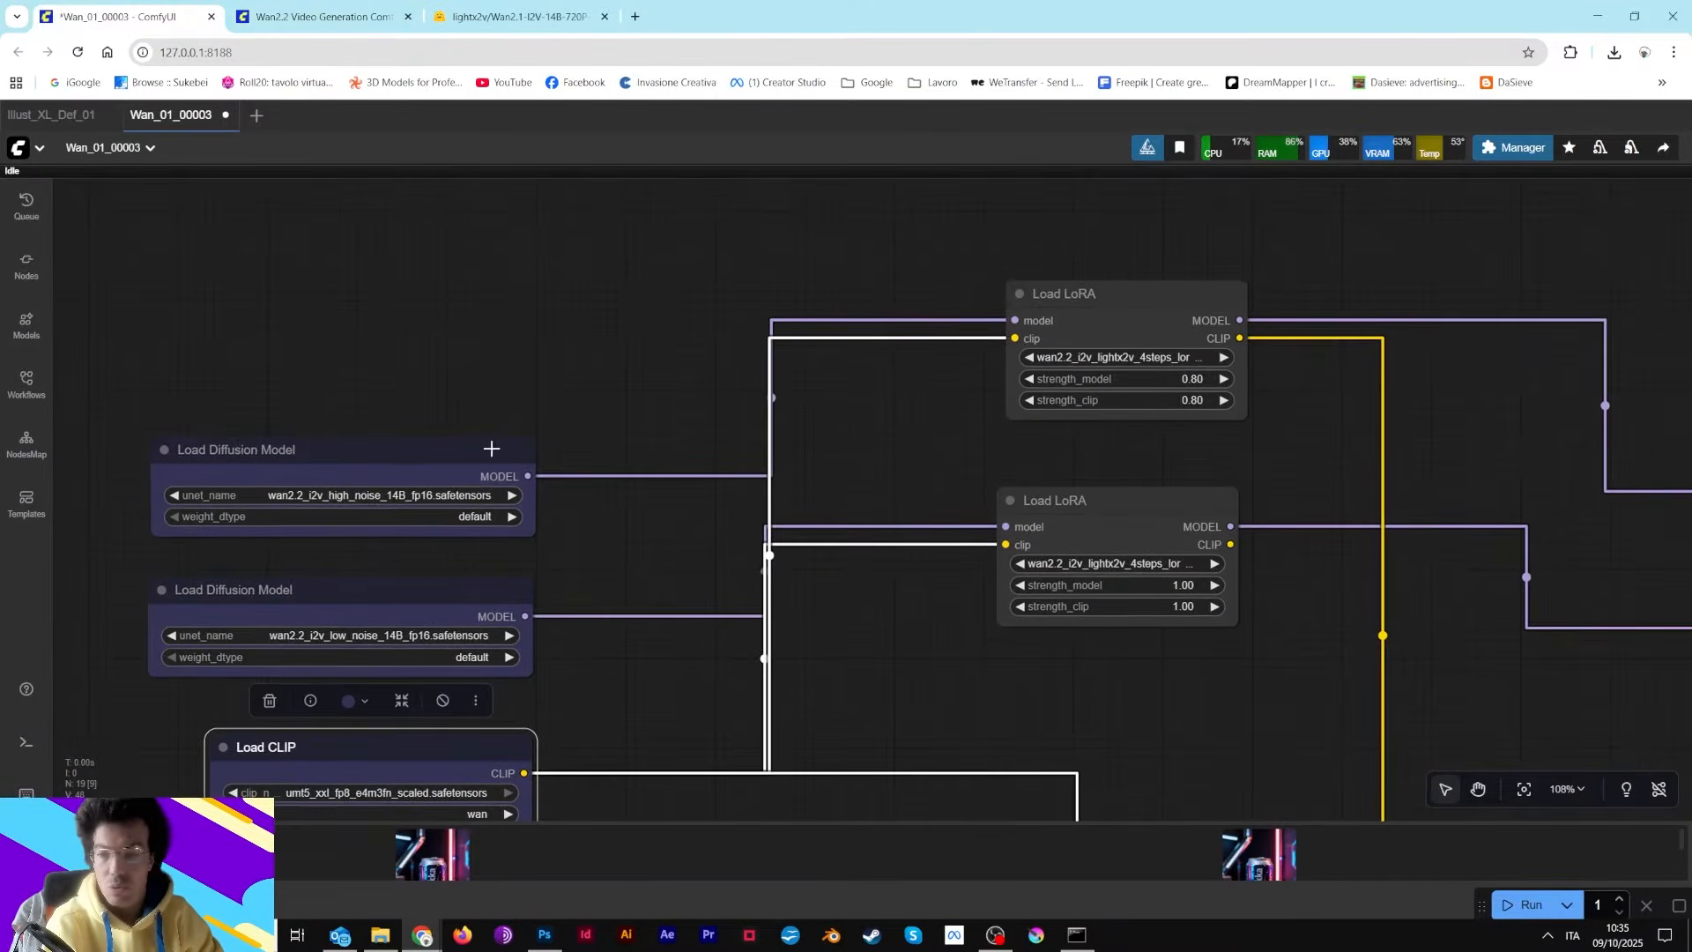
{"action": "left_click_drag", "start_coordinate": [477, 442], "coordinate": [469, 276]}
{"action": "left_click_drag", "start_coordinate": [478, 616], "coordinate": [473, 497]}
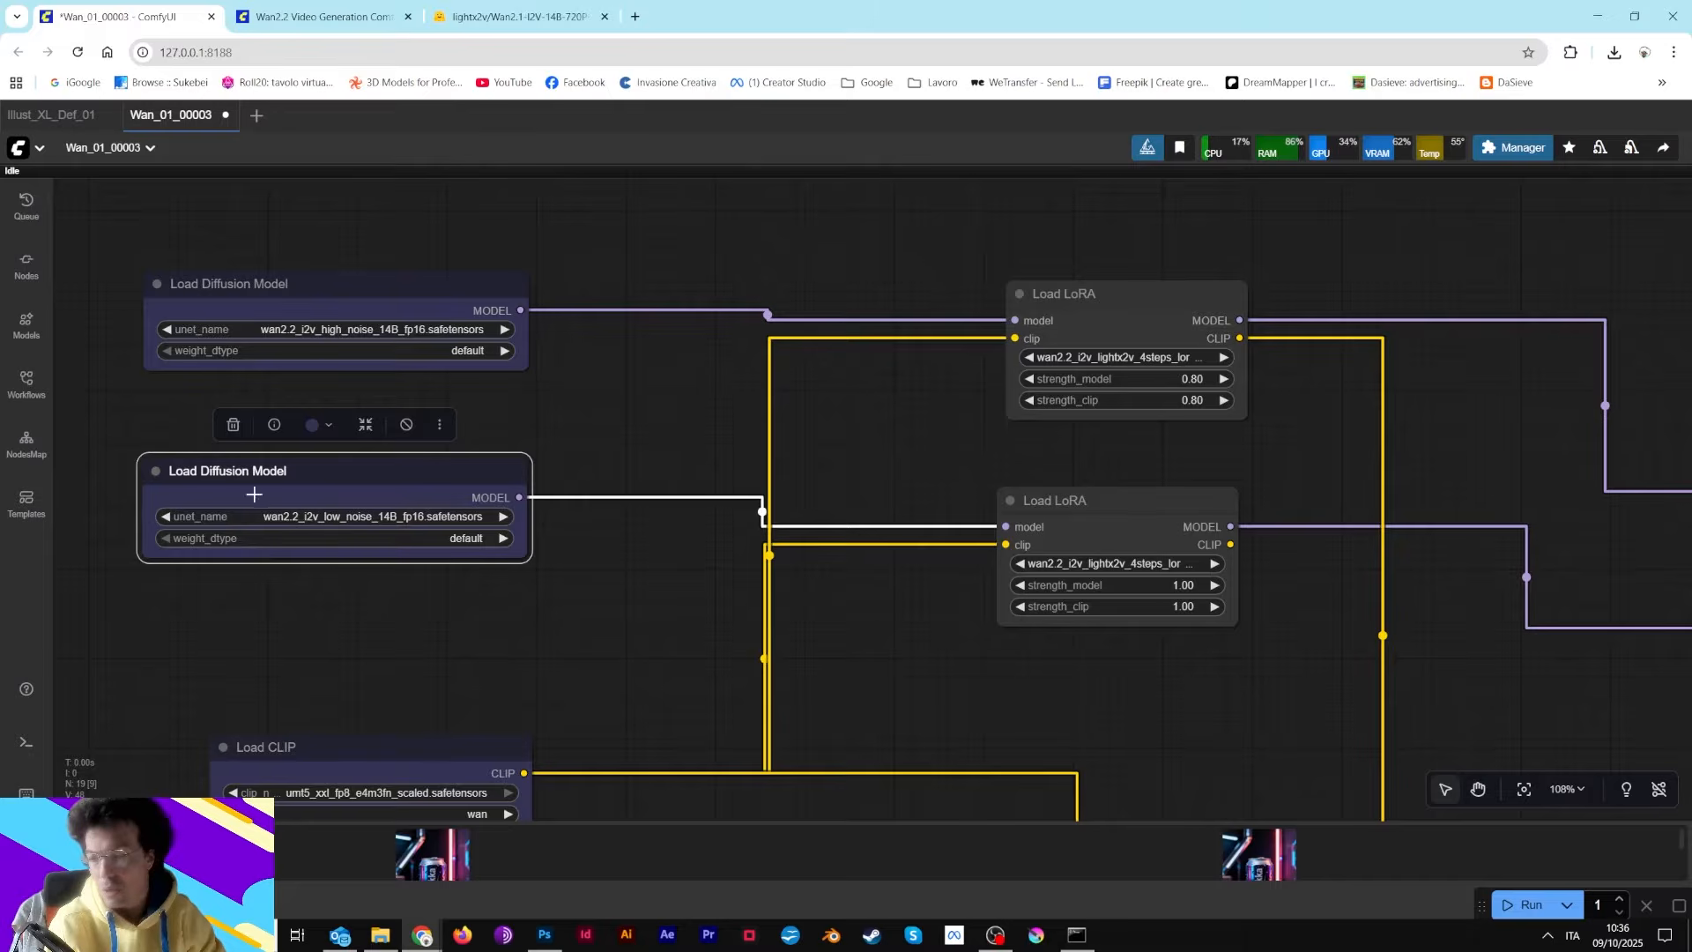
{"action": "mouse_move", "coordinate": [435, 473]}
{"action": "left_mouse_down"}
{"action": "mouse_move", "coordinate": [494, 491]}
{"action": "mouse_move", "coordinate": [449, 494]}
{"action": "left_mouse_up"}
Reposition the first KSampler (Advanced) node below the ModelSamplingSD3 nodes, next to the second sampler
{"action": "scroll", "coordinate": [892, 507], "scroll_direction": "down", "scroll_amount": 9}
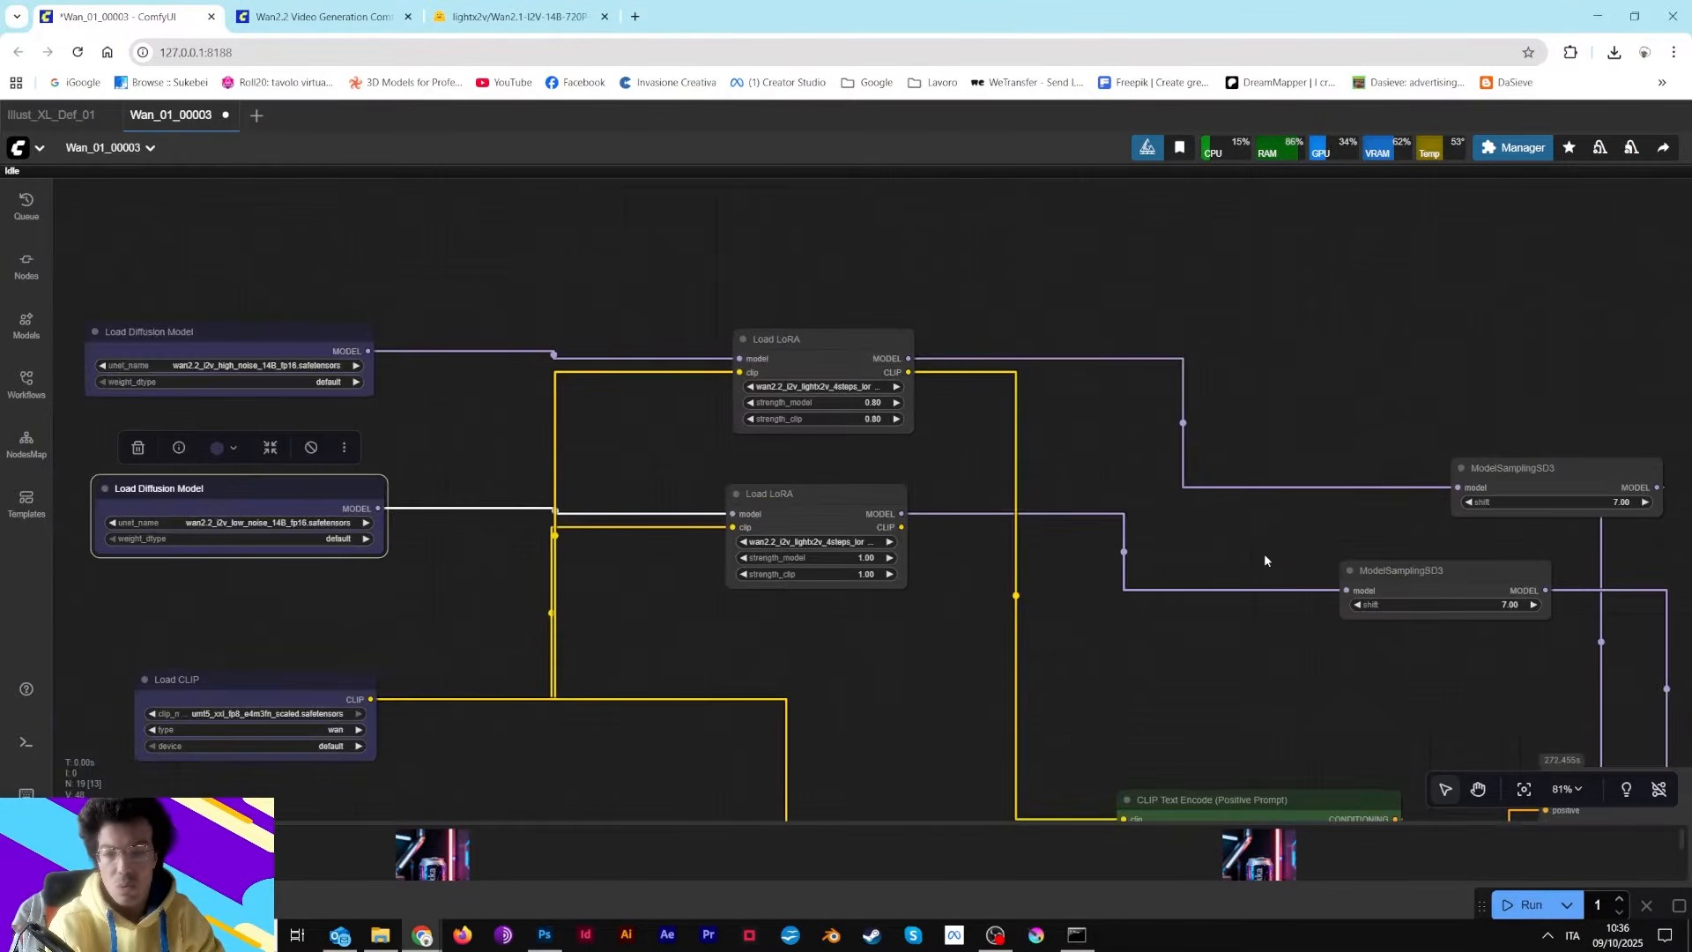
{"action": "left_click_drag", "start_coordinate": [1002, 555], "coordinate": [916, 529]}
{"action": "scroll", "coordinate": [925, 531], "scroll_direction": "up", "scroll_amount": 4}
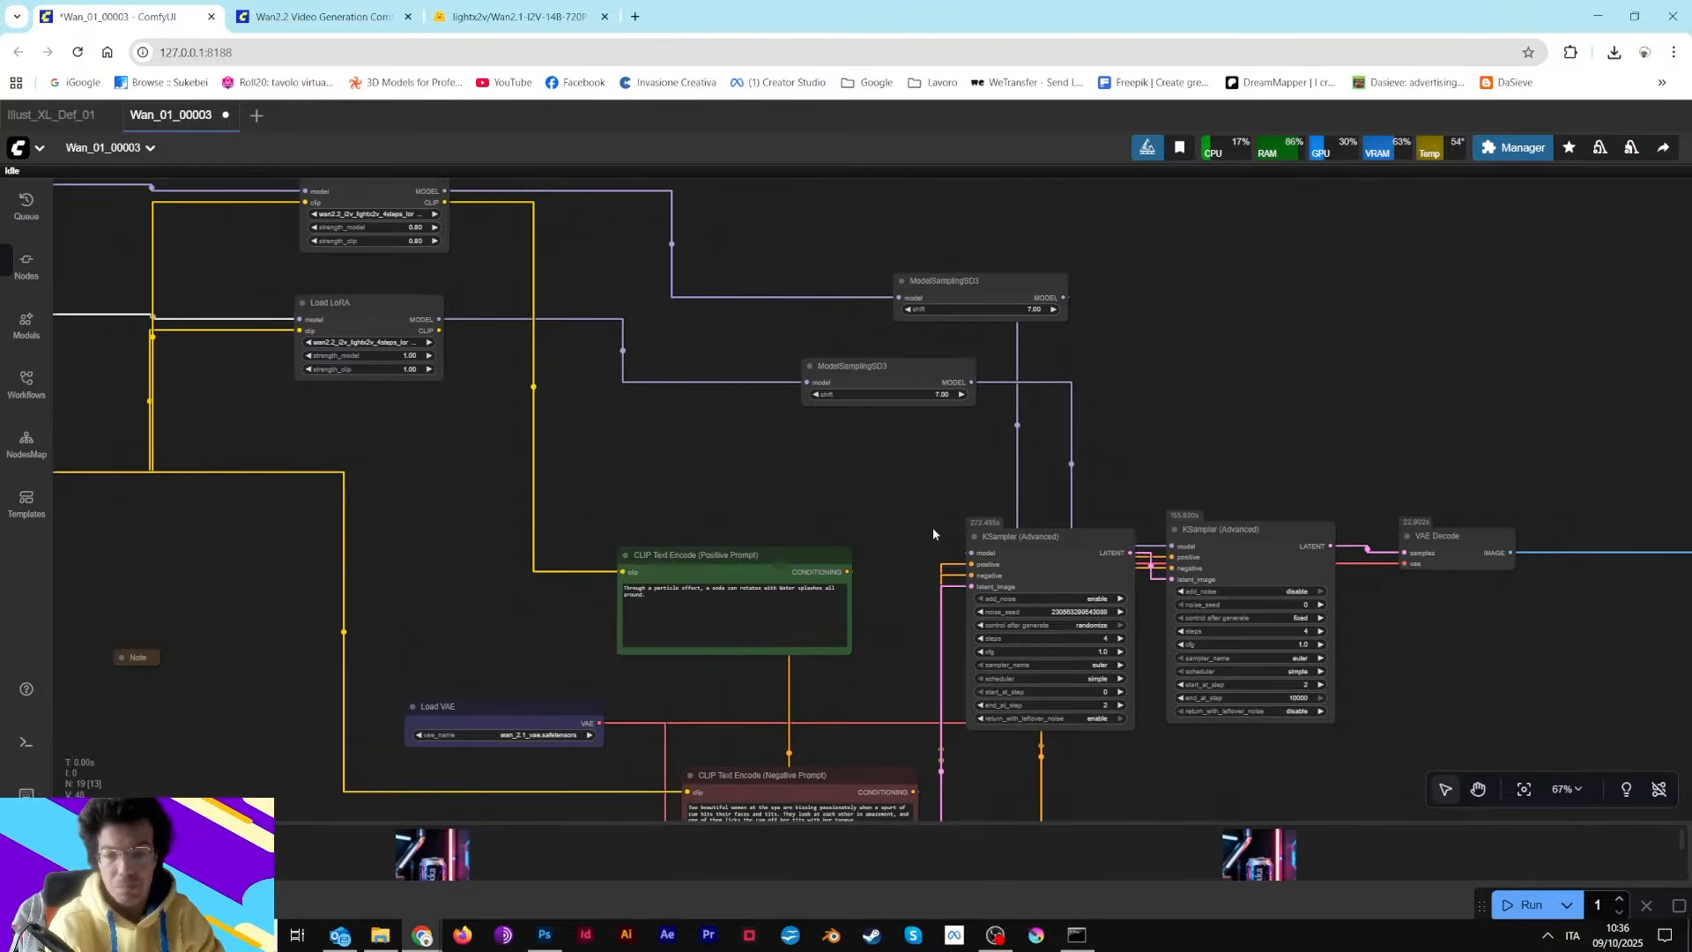
{"action": "left_click_drag", "start_coordinate": [344, 403], "coordinate": [264, 414]}
{"action": "left_click_drag", "start_coordinate": [967, 565], "coordinate": [922, 602]}
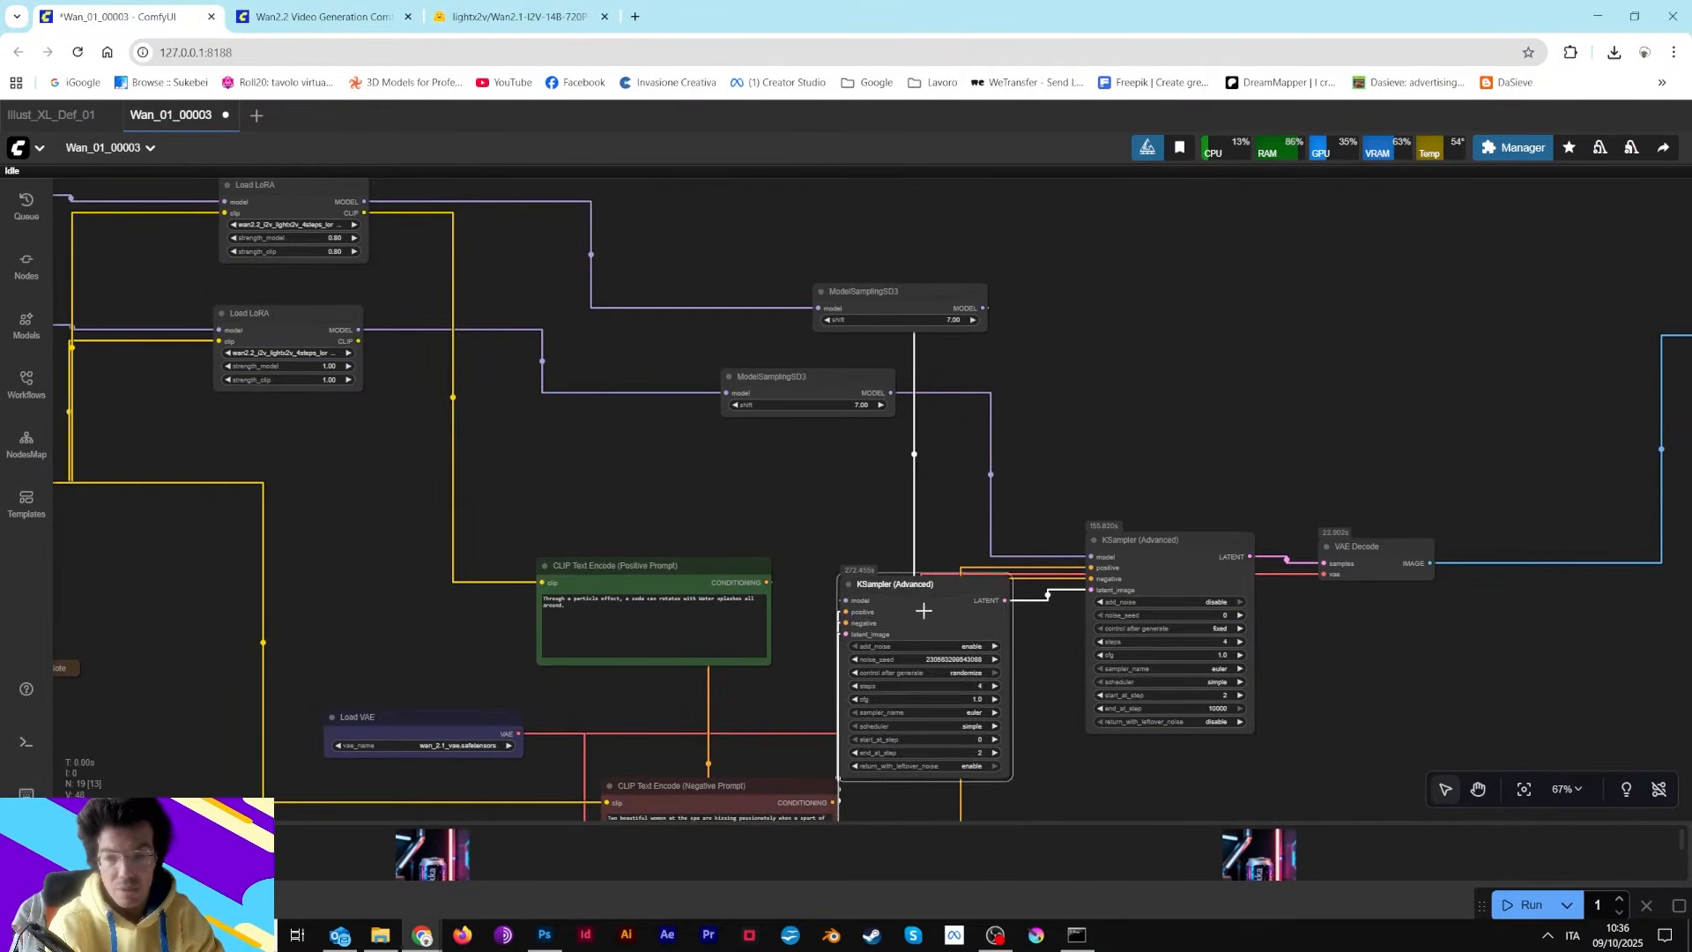
{"action": "left_click_drag", "start_coordinate": [626, 463], "coordinate": [1102, 574]}
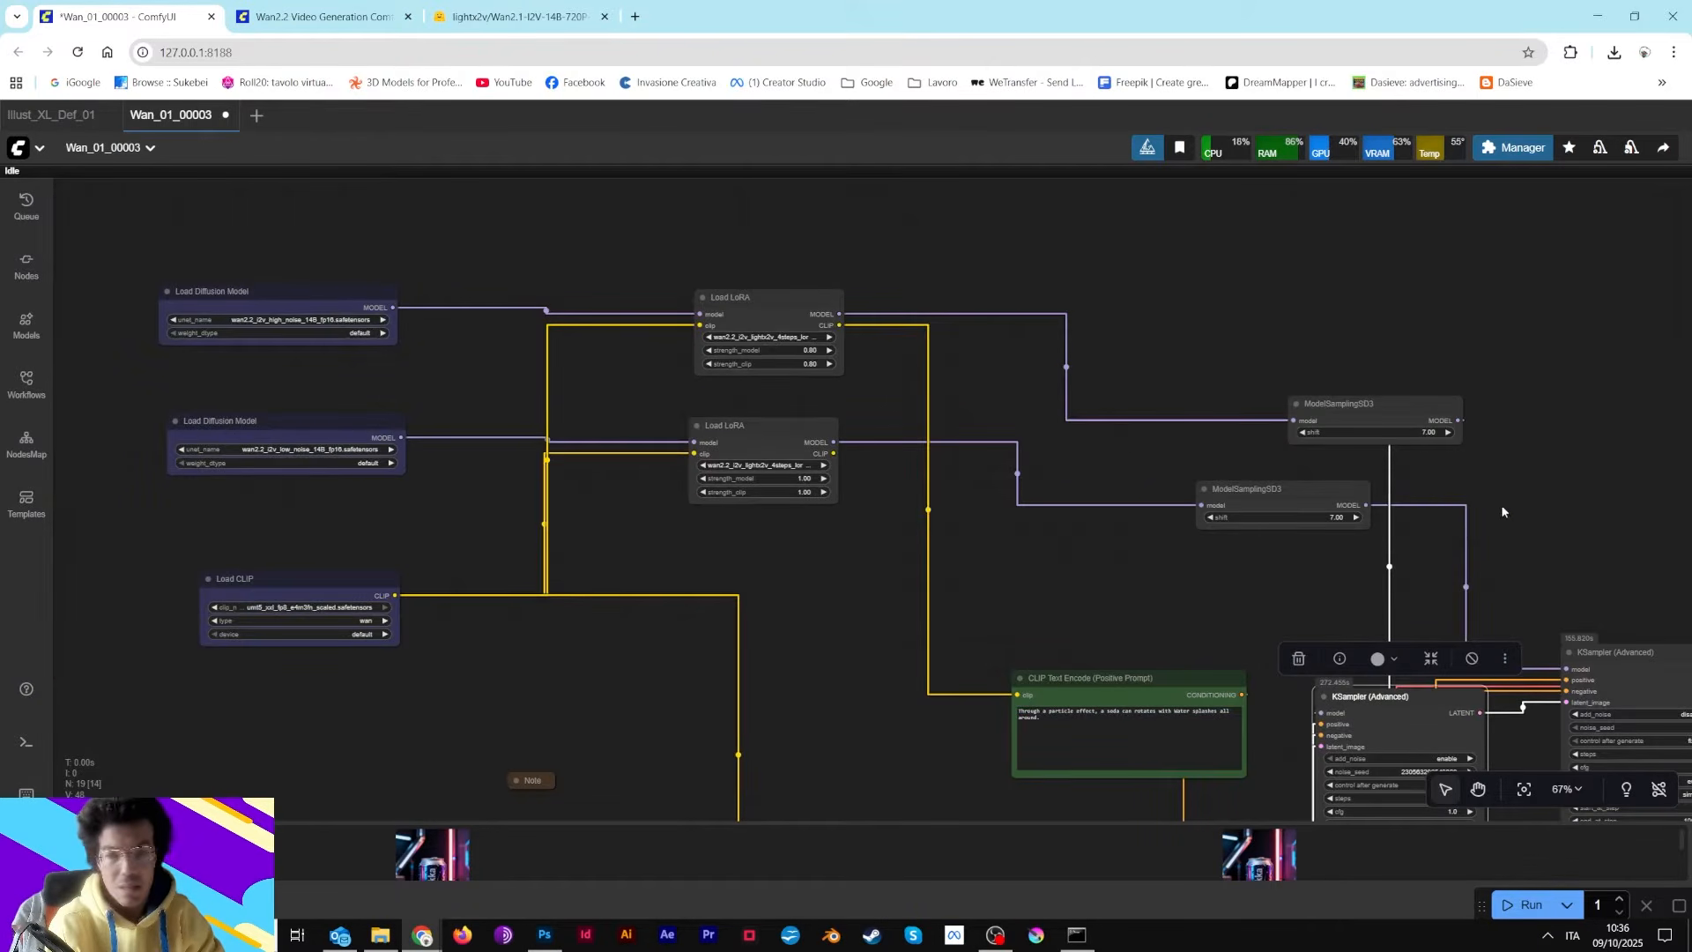
{"action": "left_click_drag", "start_coordinate": [1503, 511], "coordinate": [897, 338]}
{"action": "left_click_drag", "start_coordinate": [764, 504], "coordinate": [772, 470]}
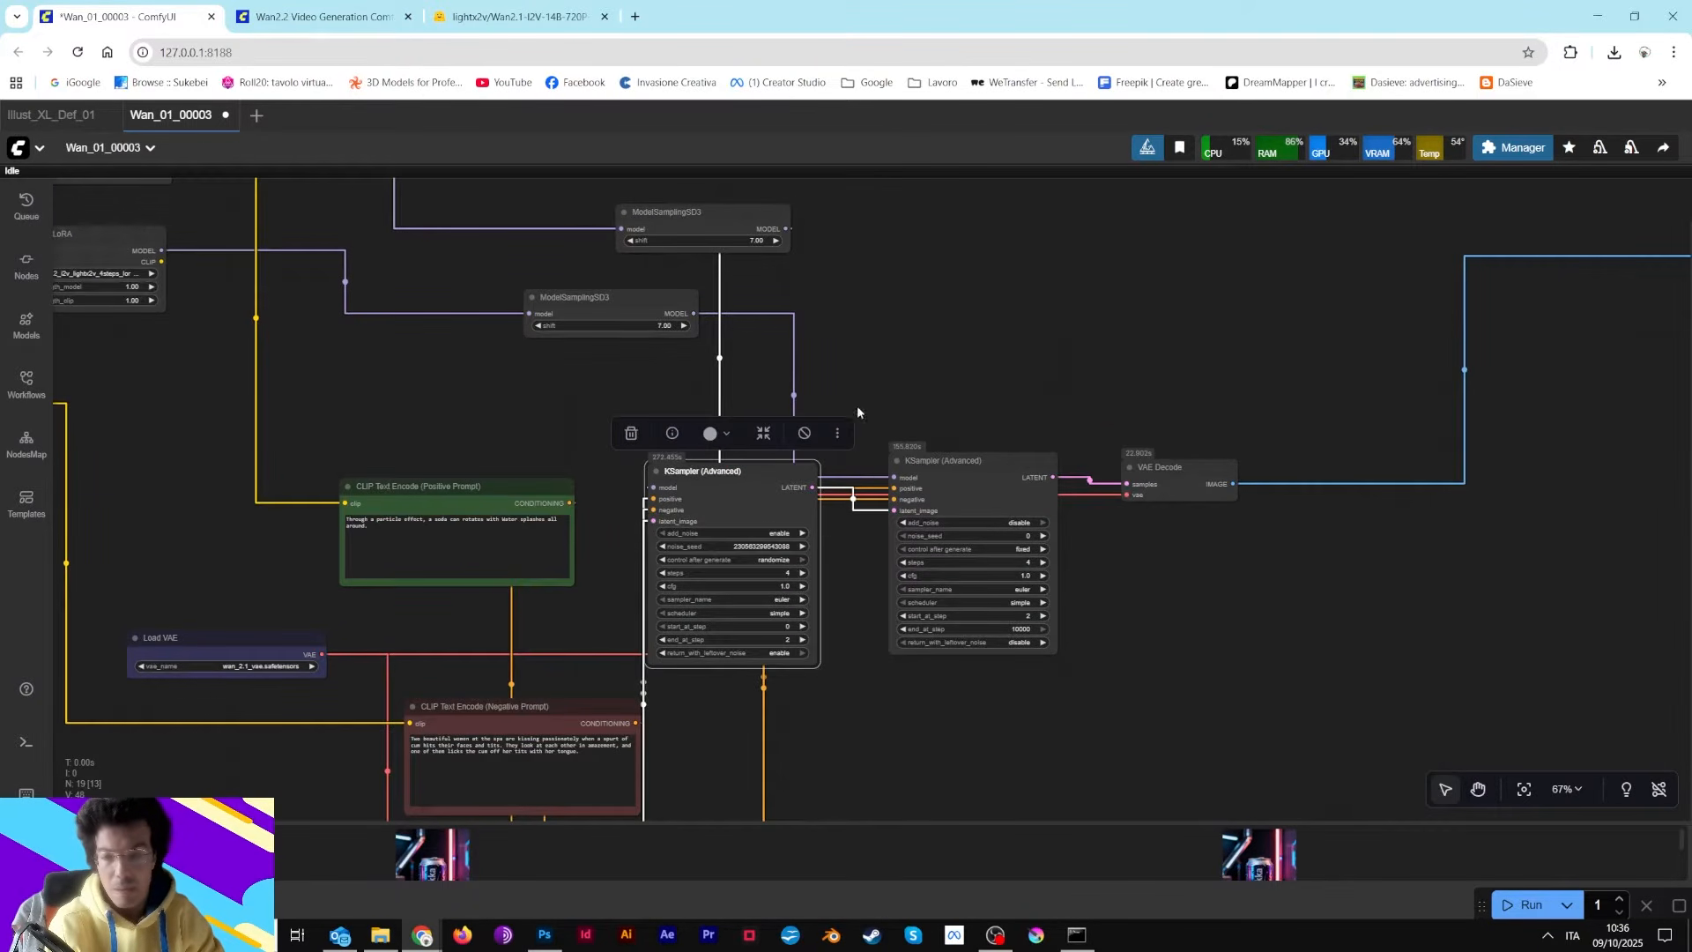
Zoom in on the high-noise Load LoRA node and open its LoRA info, then close it
{"action": "left_click_drag", "start_coordinate": [1159, 347], "coordinate": [1494, 438]}
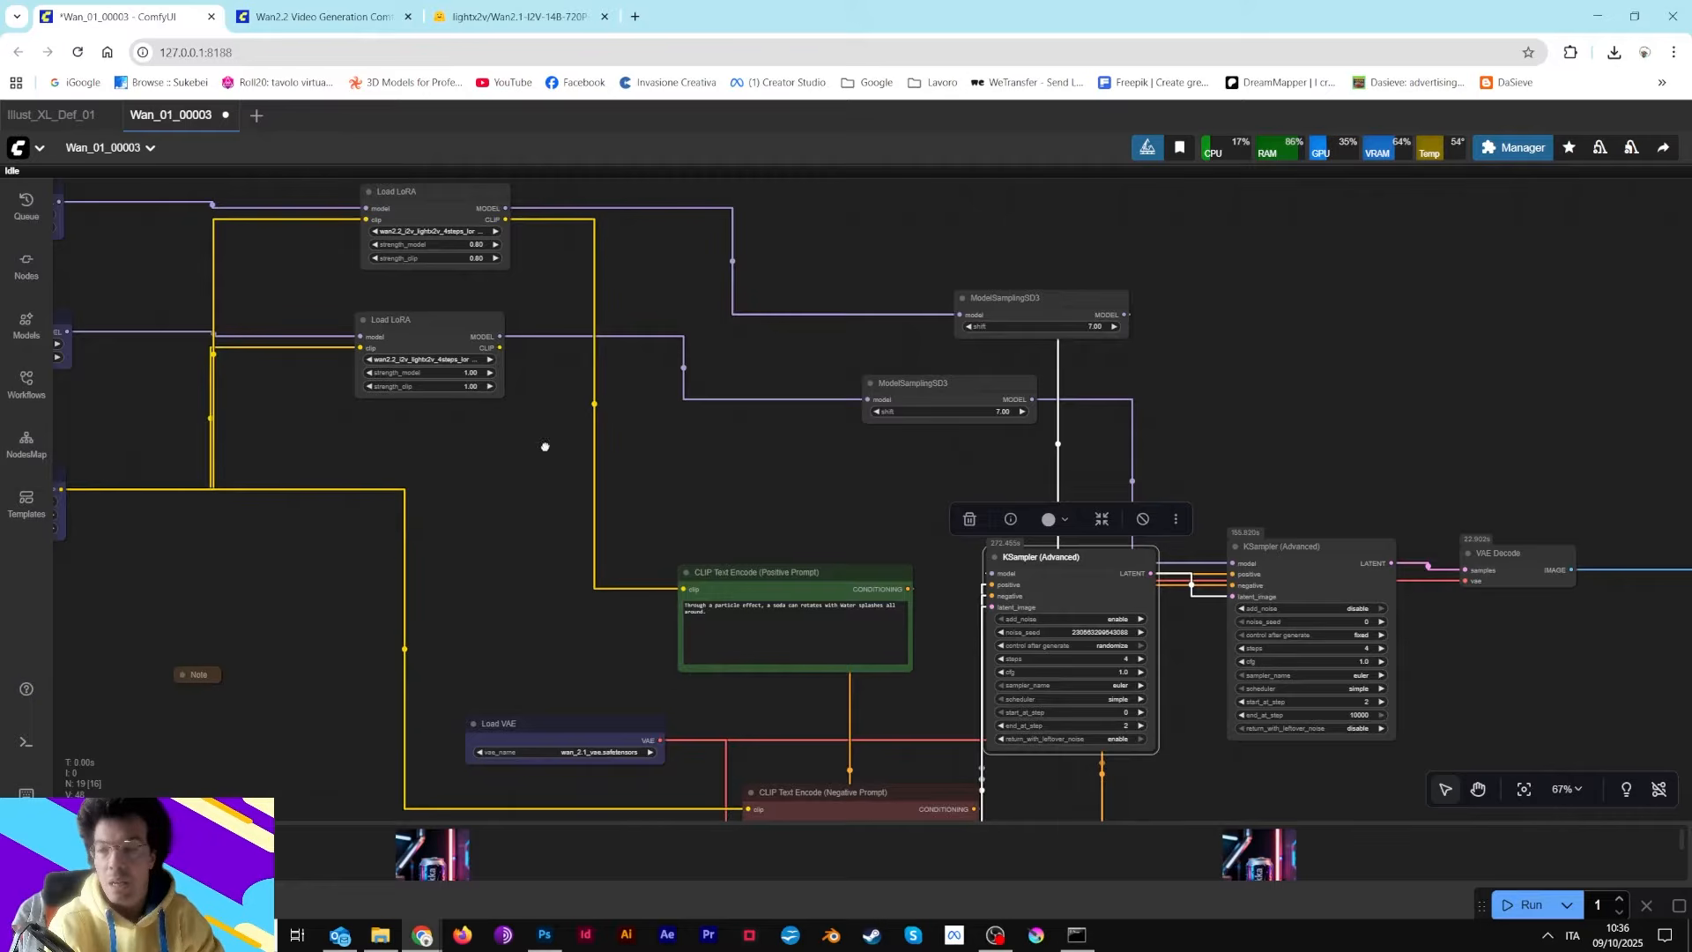
{"action": "left_click_drag", "start_coordinate": [545, 446], "coordinate": [1024, 543]}
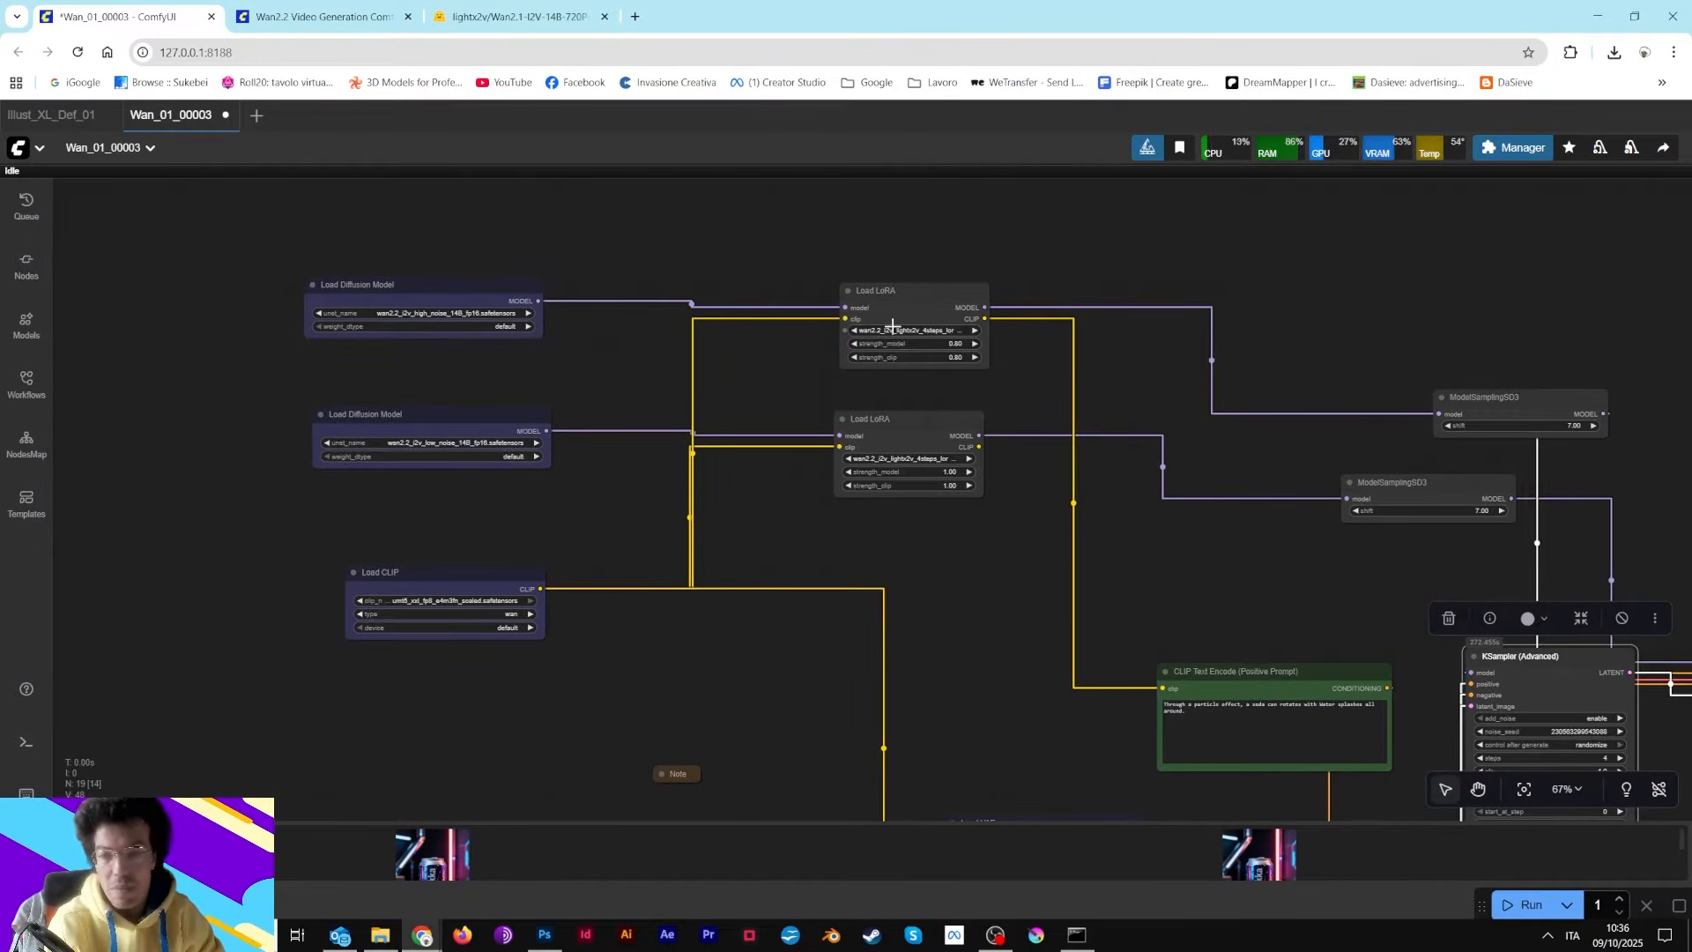
{"action": "scroll", "coordinate": [892, 326], "scroll_direction": "up", "scroll_amount": 8}
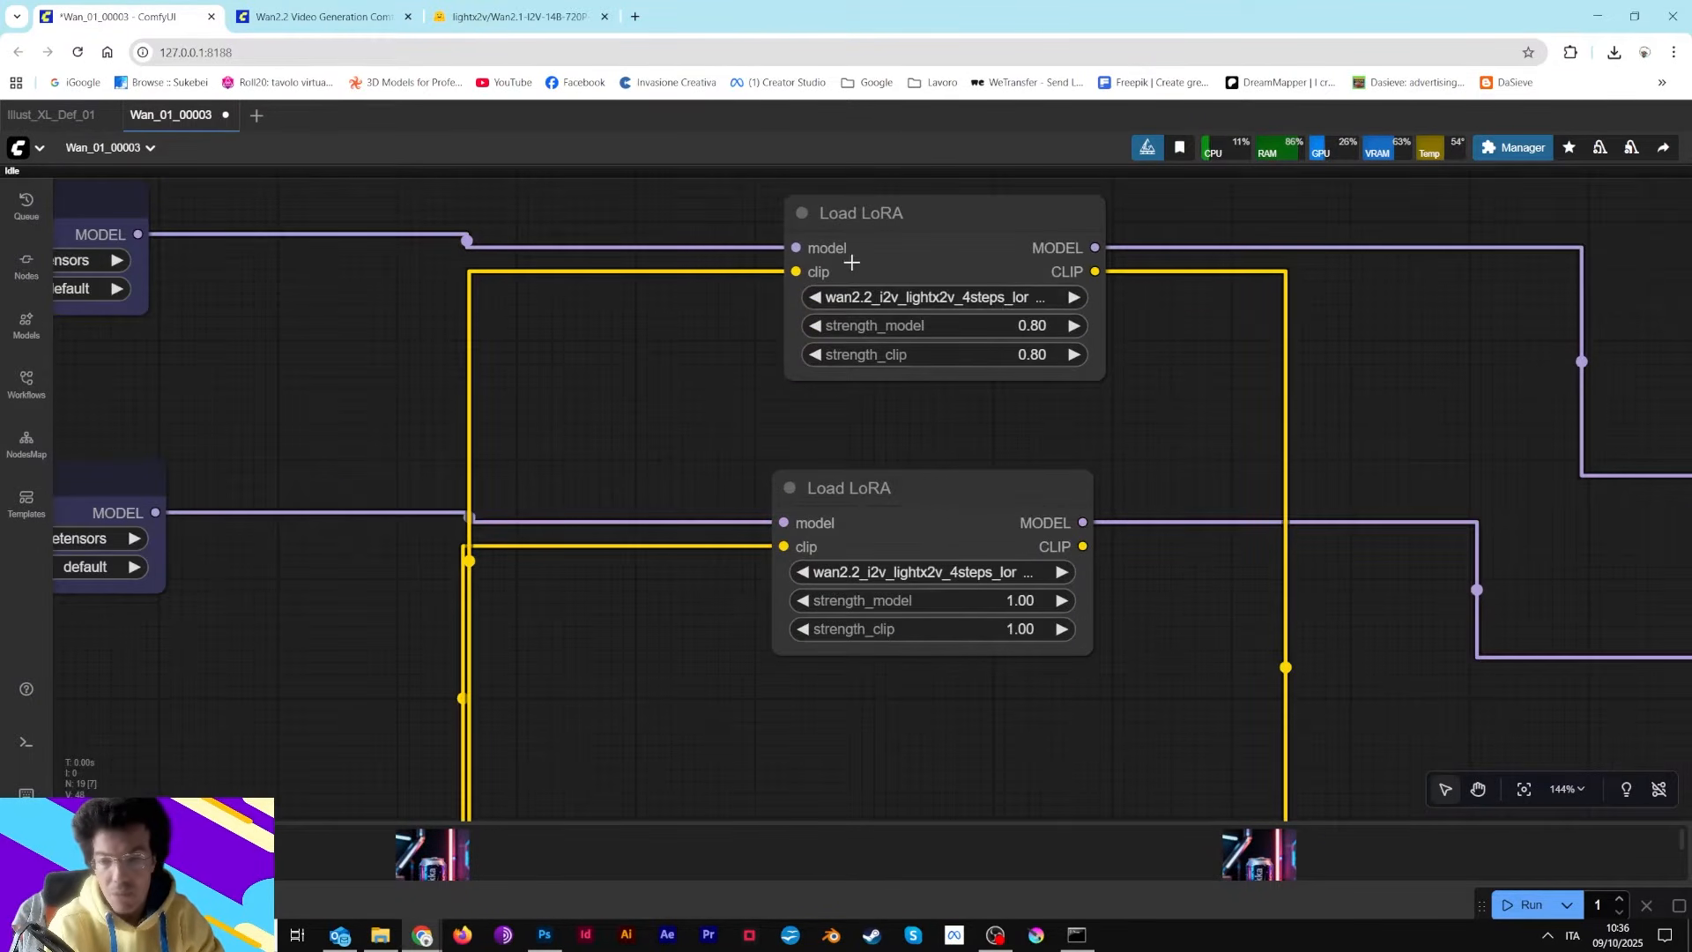
{"action": "scroll", "coordinate": [846, 242], "scroll_direction": "up", "scroll_amount": 4}
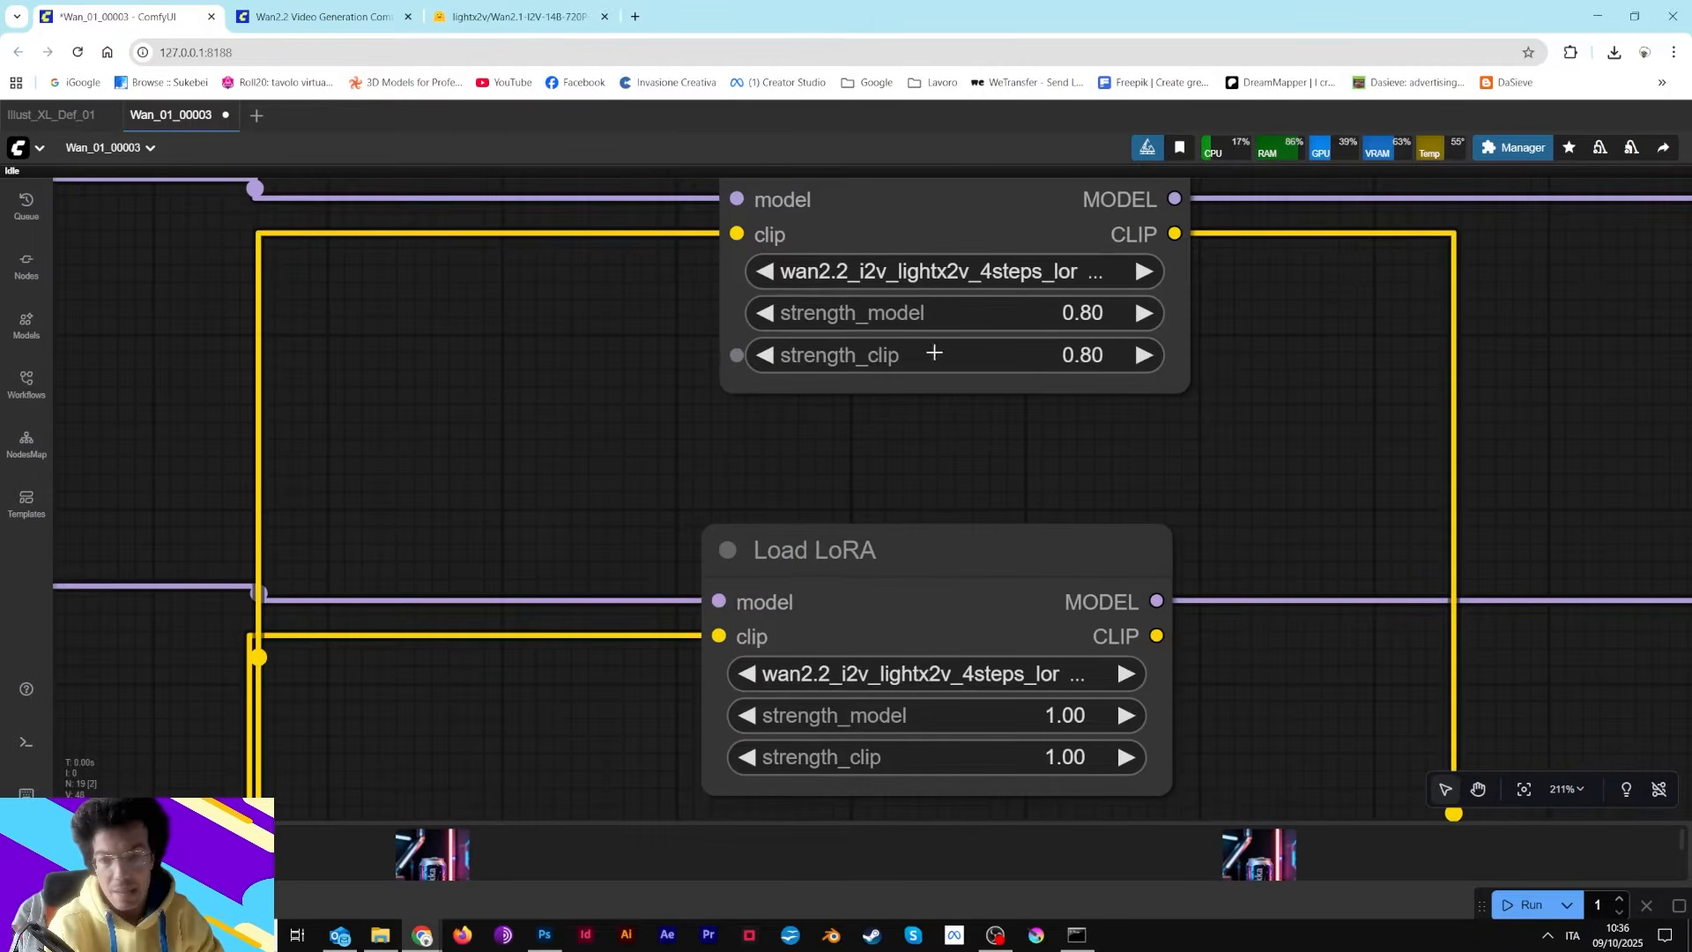
{"action": "right_click", "coordinate": [975, 264]}
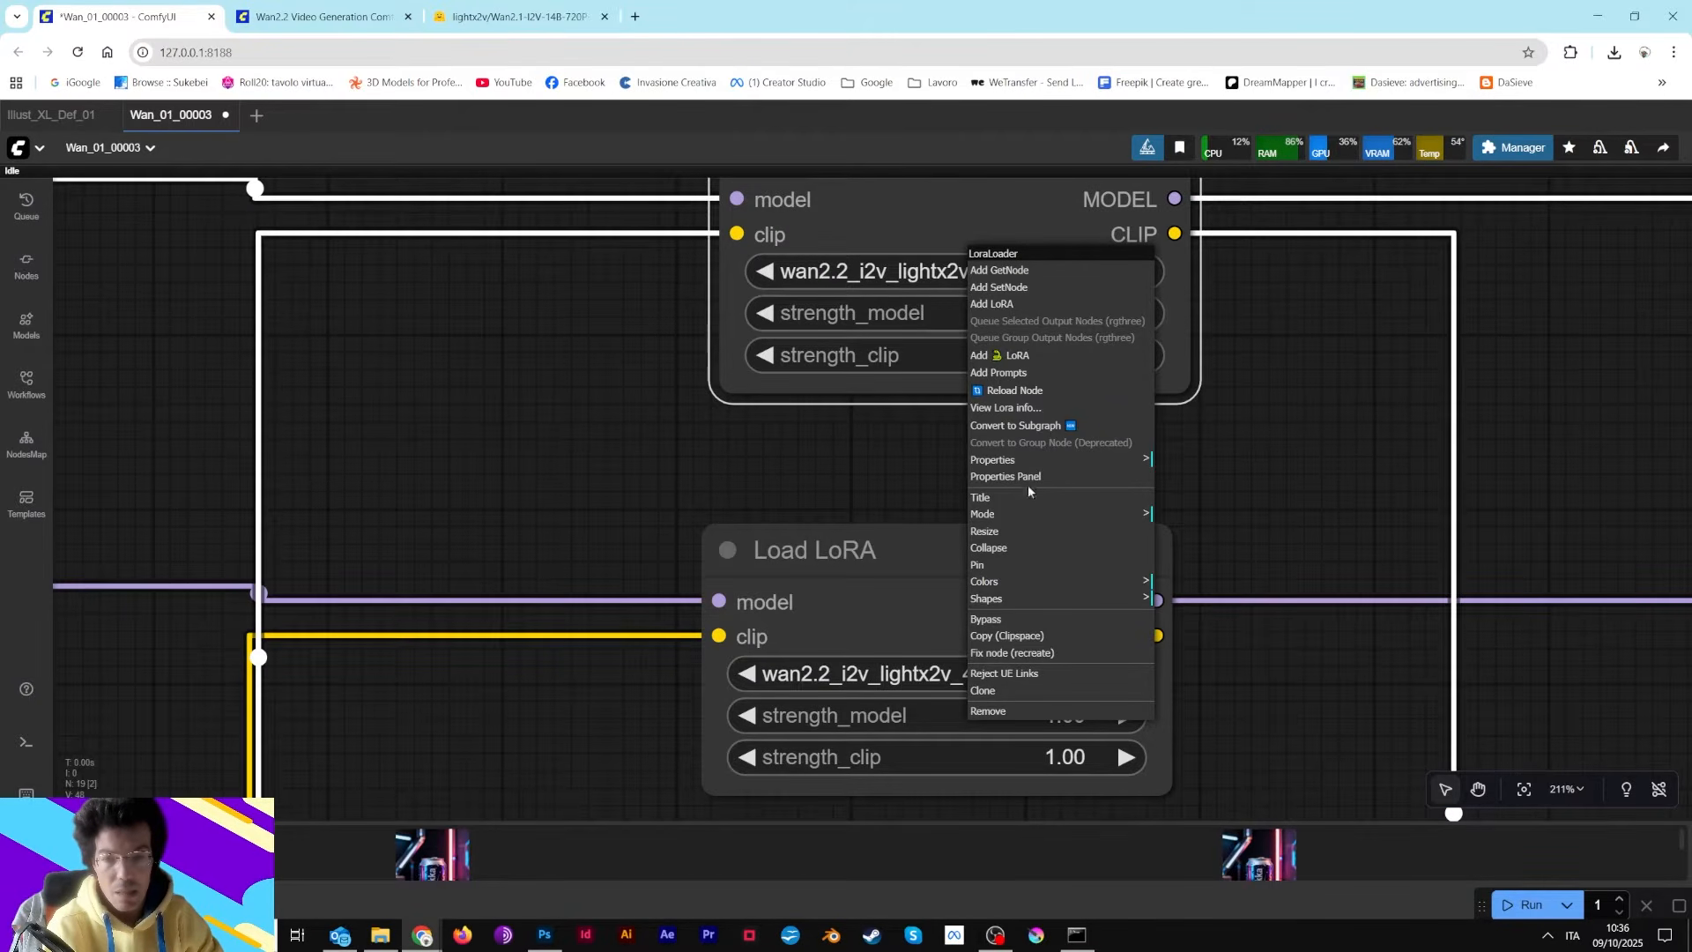
{"action": "left_click", "coordinate": [1026, 409]}
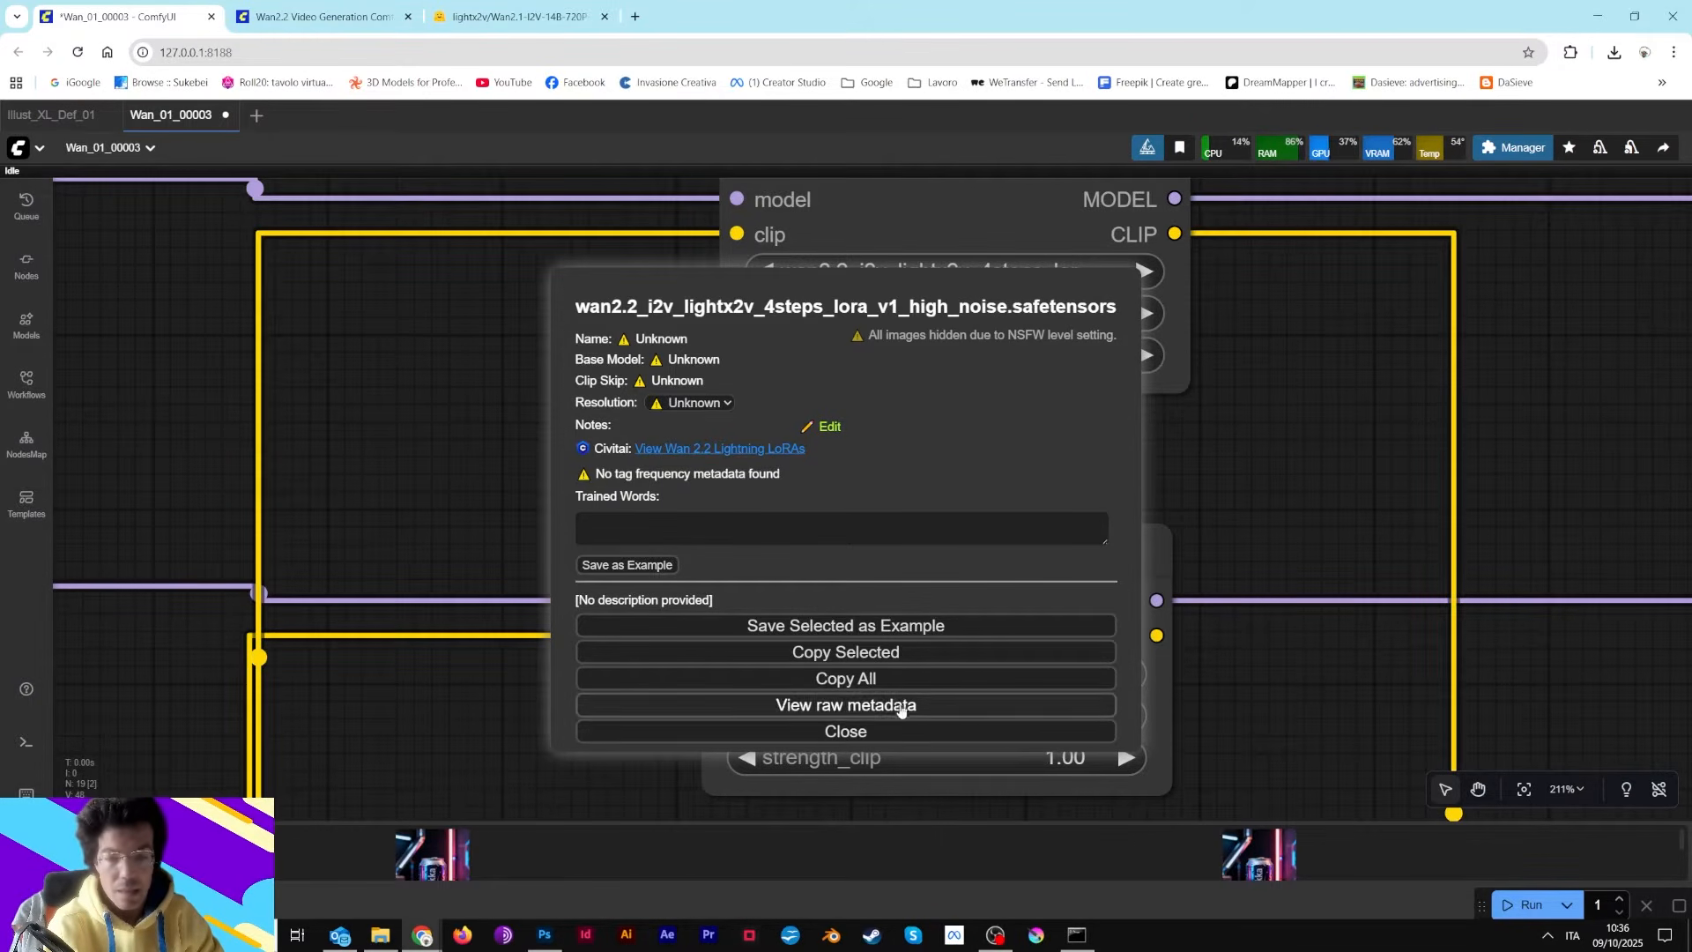
{"action": "left_click", "coordinate": [906, 730]}
Open the LoRA info for the low-noise Load LoRA node and close it
{"action": "right_click", "coordinate": [907, 598]}
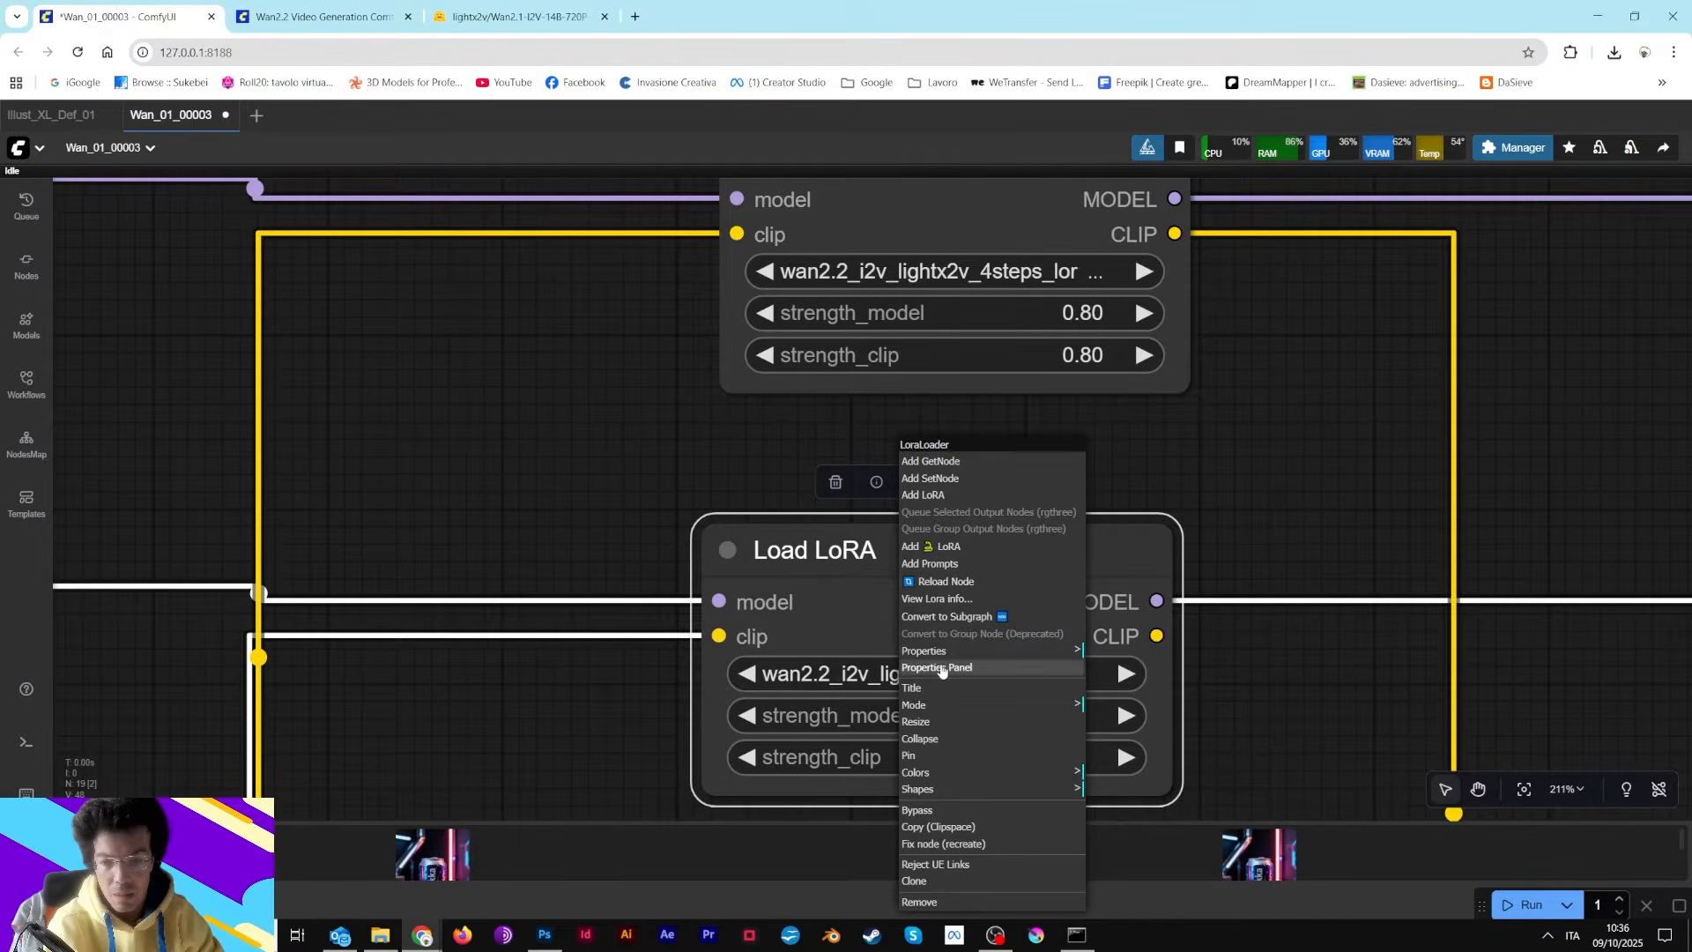
{"action": "left_click", "coordinate": [943, 600]}
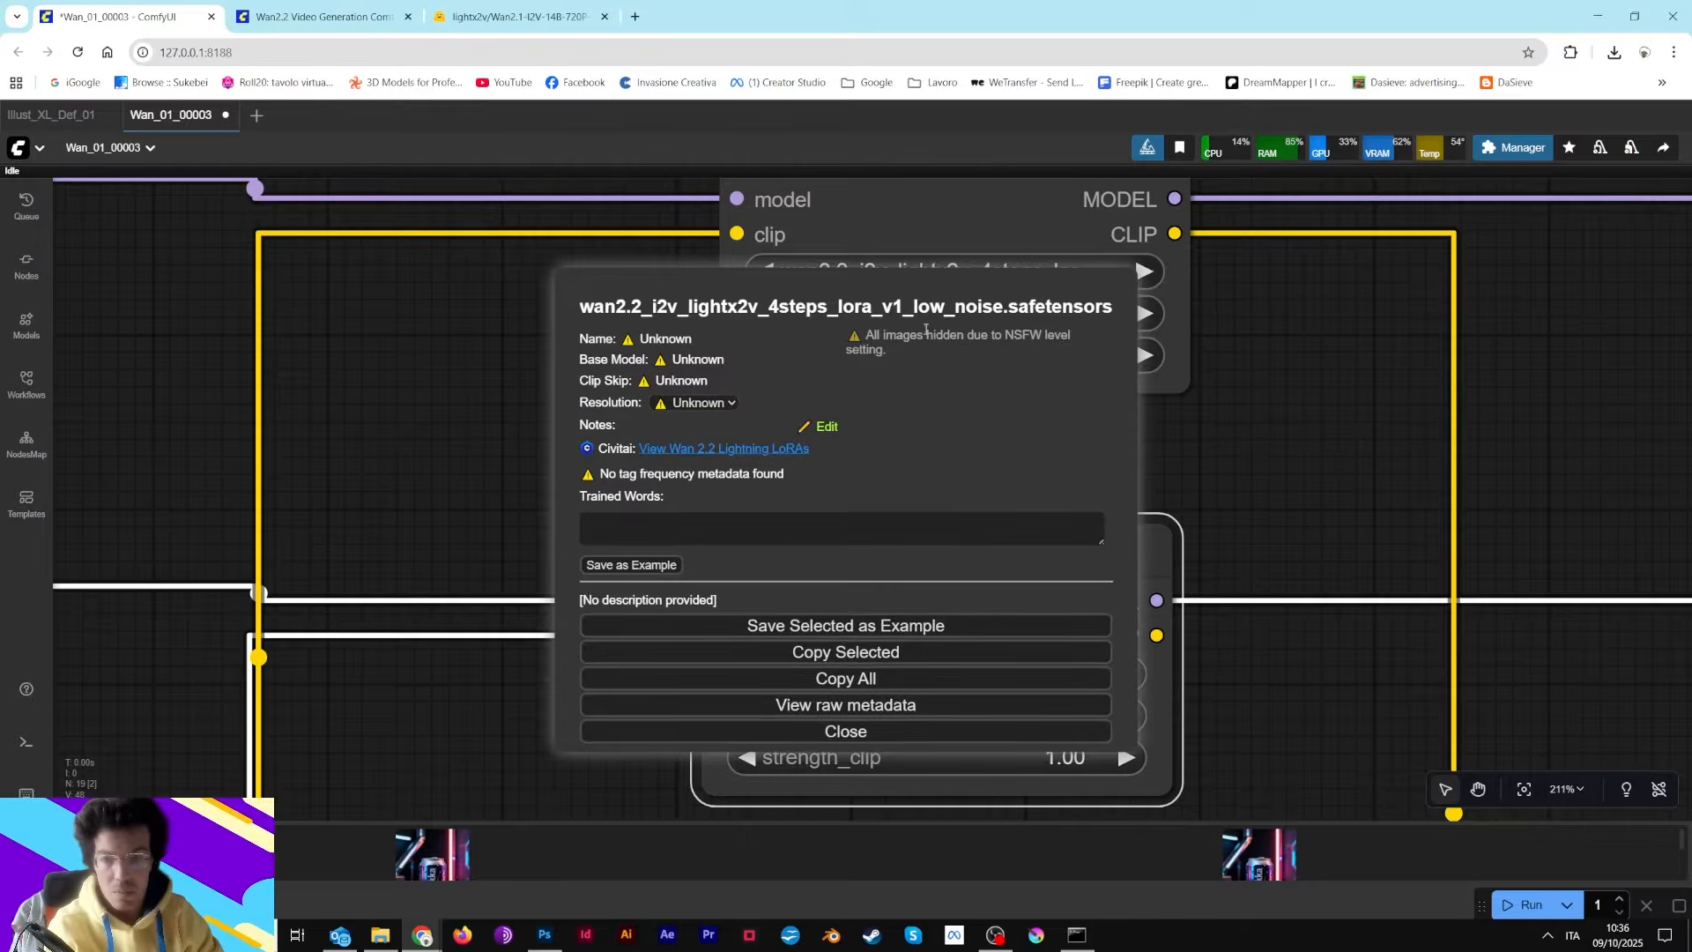
{"action": "left_click", "coordinate": [921, 732]}
Zoom in on the high-noise Load LoRA node's strength_model and strength_clip values
{"action": "scroll", "coordinate": [798, 516], "scroll_direction": "down", "scroll_amount": 8}
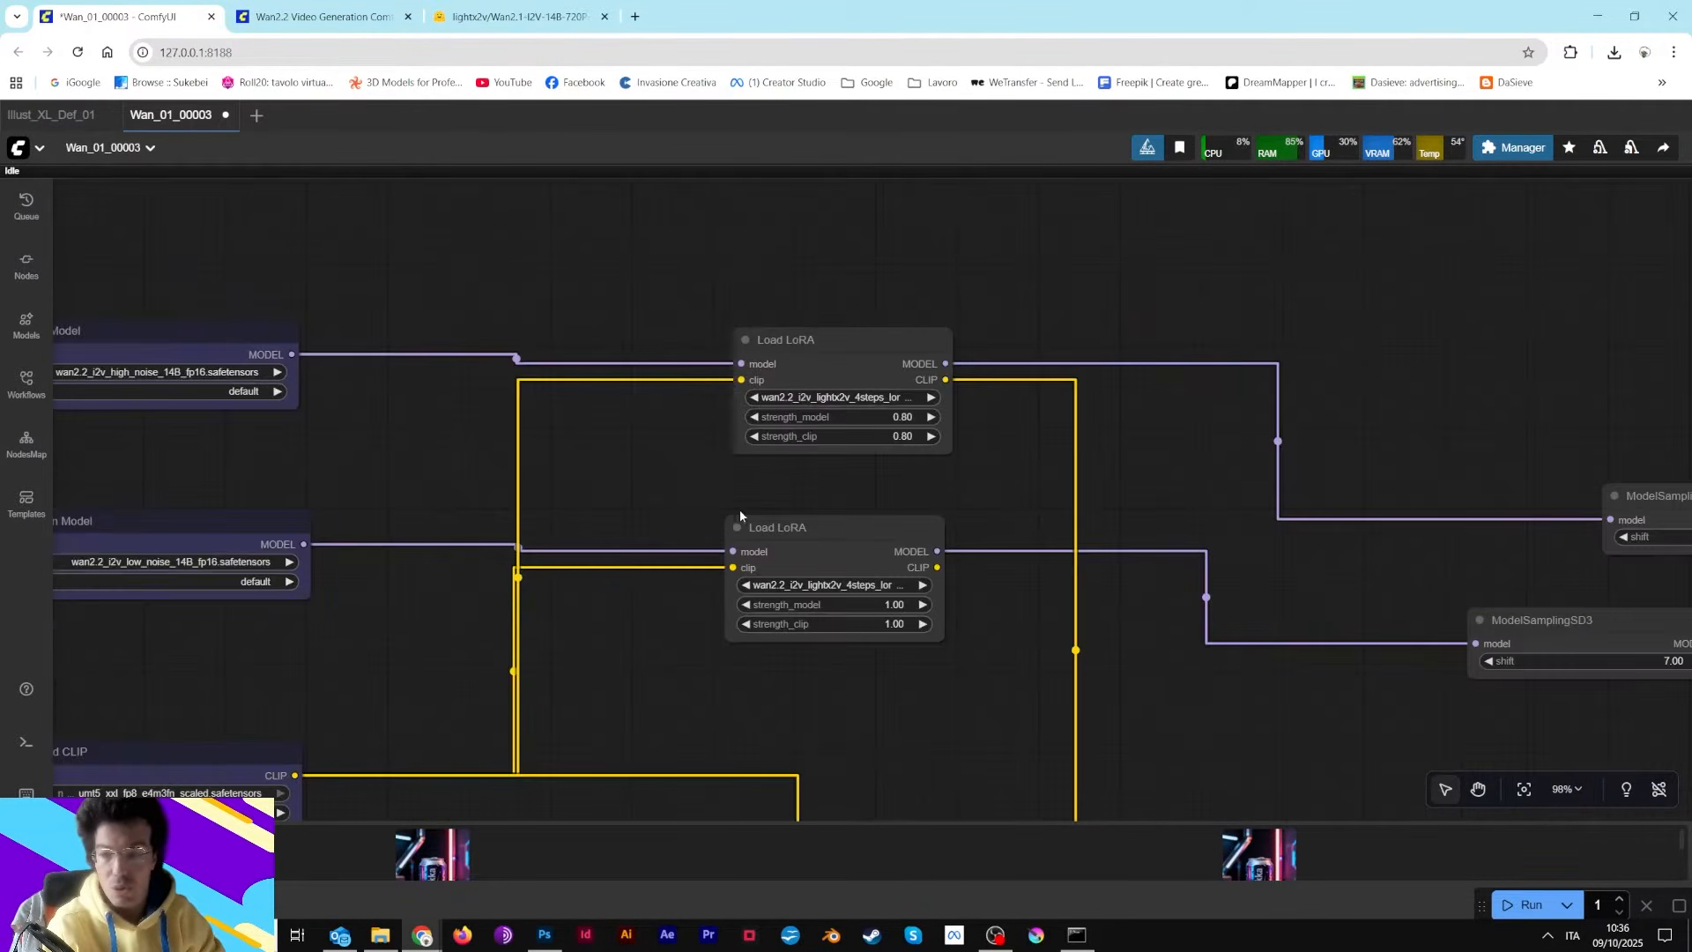
{"action": "left_click_drag", "start_coordinate": [926, 437], "coordinate": [987, 409]}
{"action": "scroll", "coordinate": [586, 429], "scroll_direction": "up", "scroll_amount": 7}
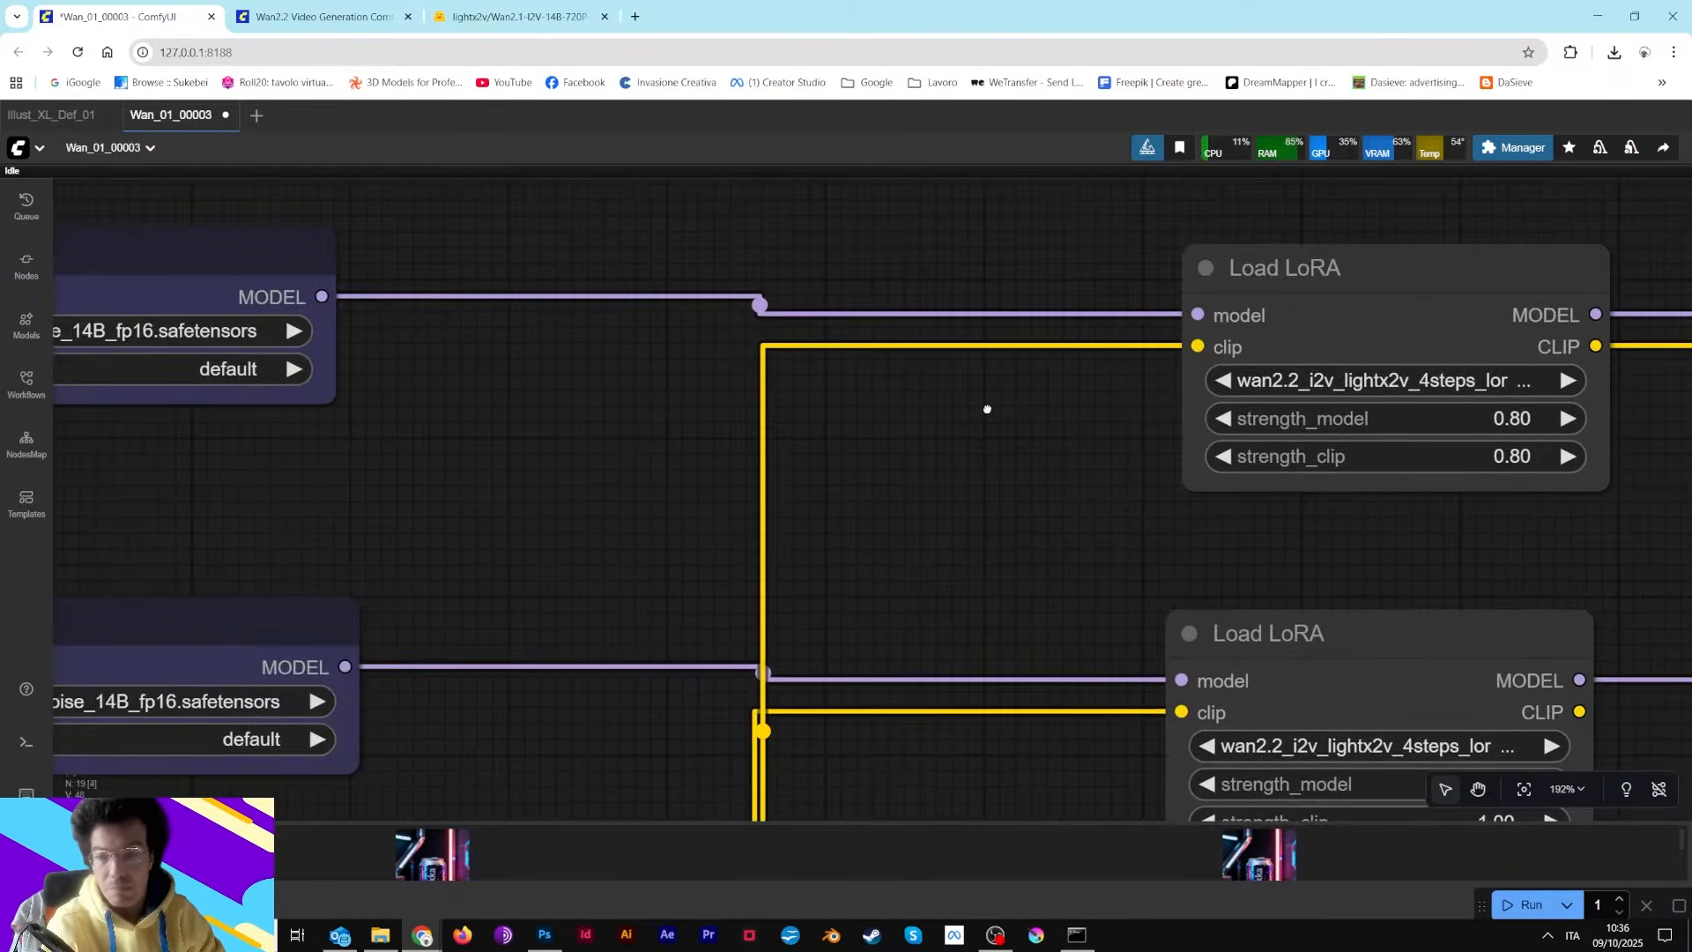
{"action": "left_click_drag", "start_coordinate": [1049, 466], "coordinate": [558, 480]}
{"action": "scroll", "coordinate": [1074, 432], "scroll_direction": "up", "scroll_amount": 4}
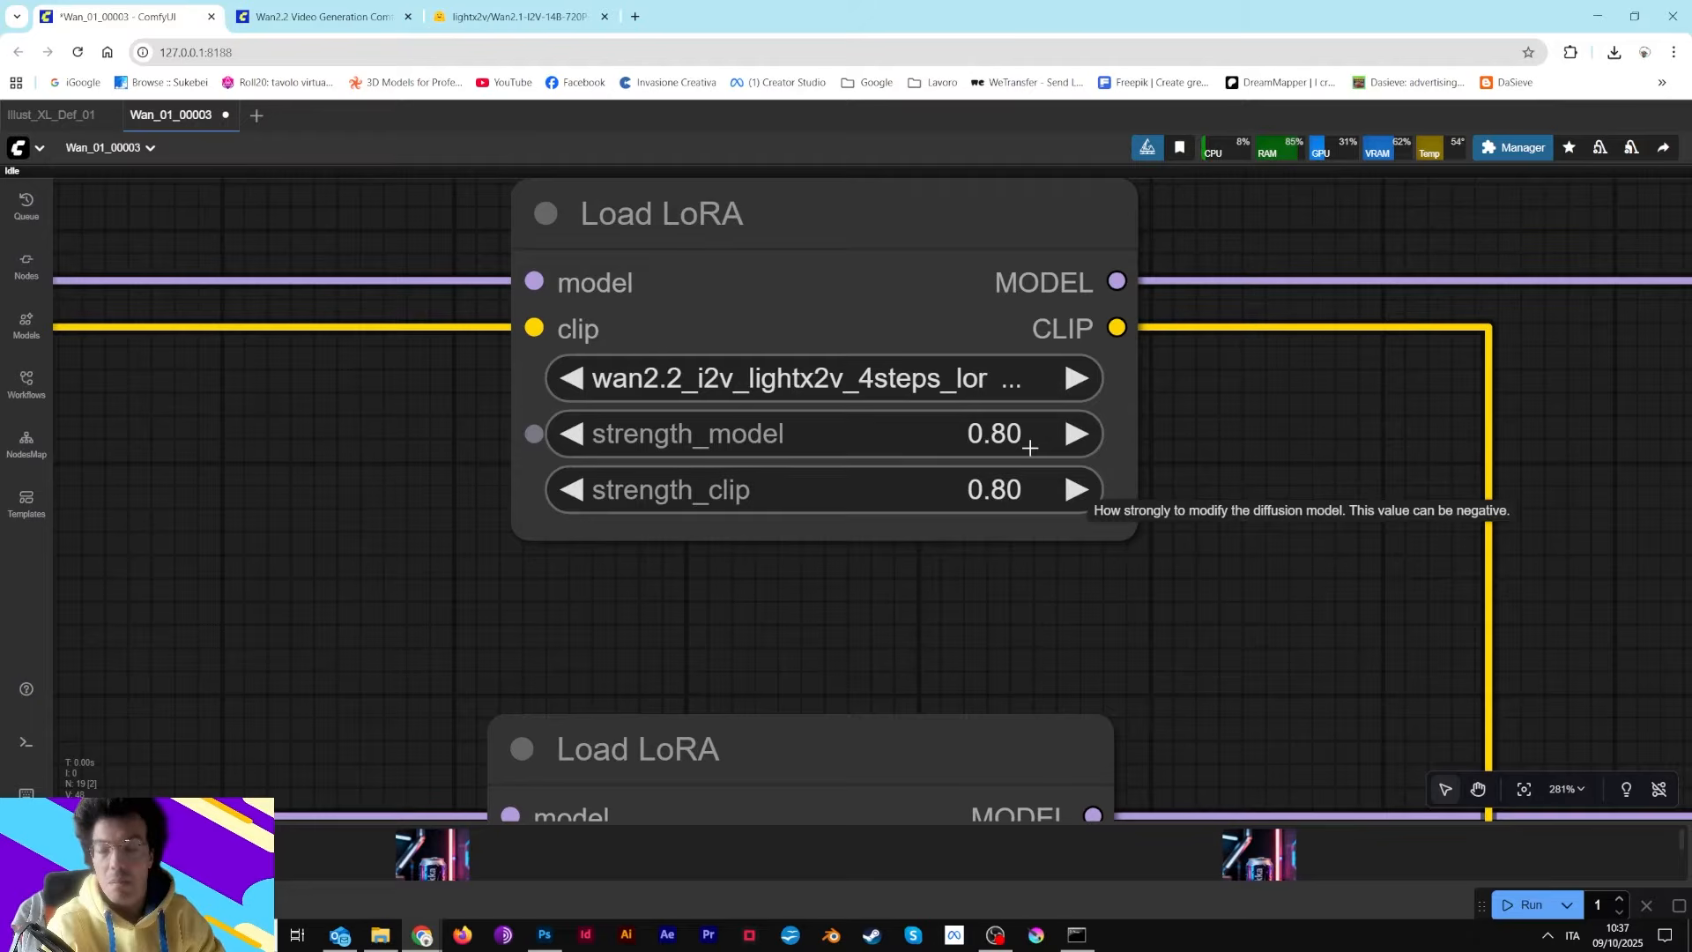
Compare the strength_model and strength_clip settings of the high-noise and low-noise Load LoRA nodes
{"action": "scroll", "coordinate": [1029, 447], "scroll_direction": "down", "scroll_amount": 7}
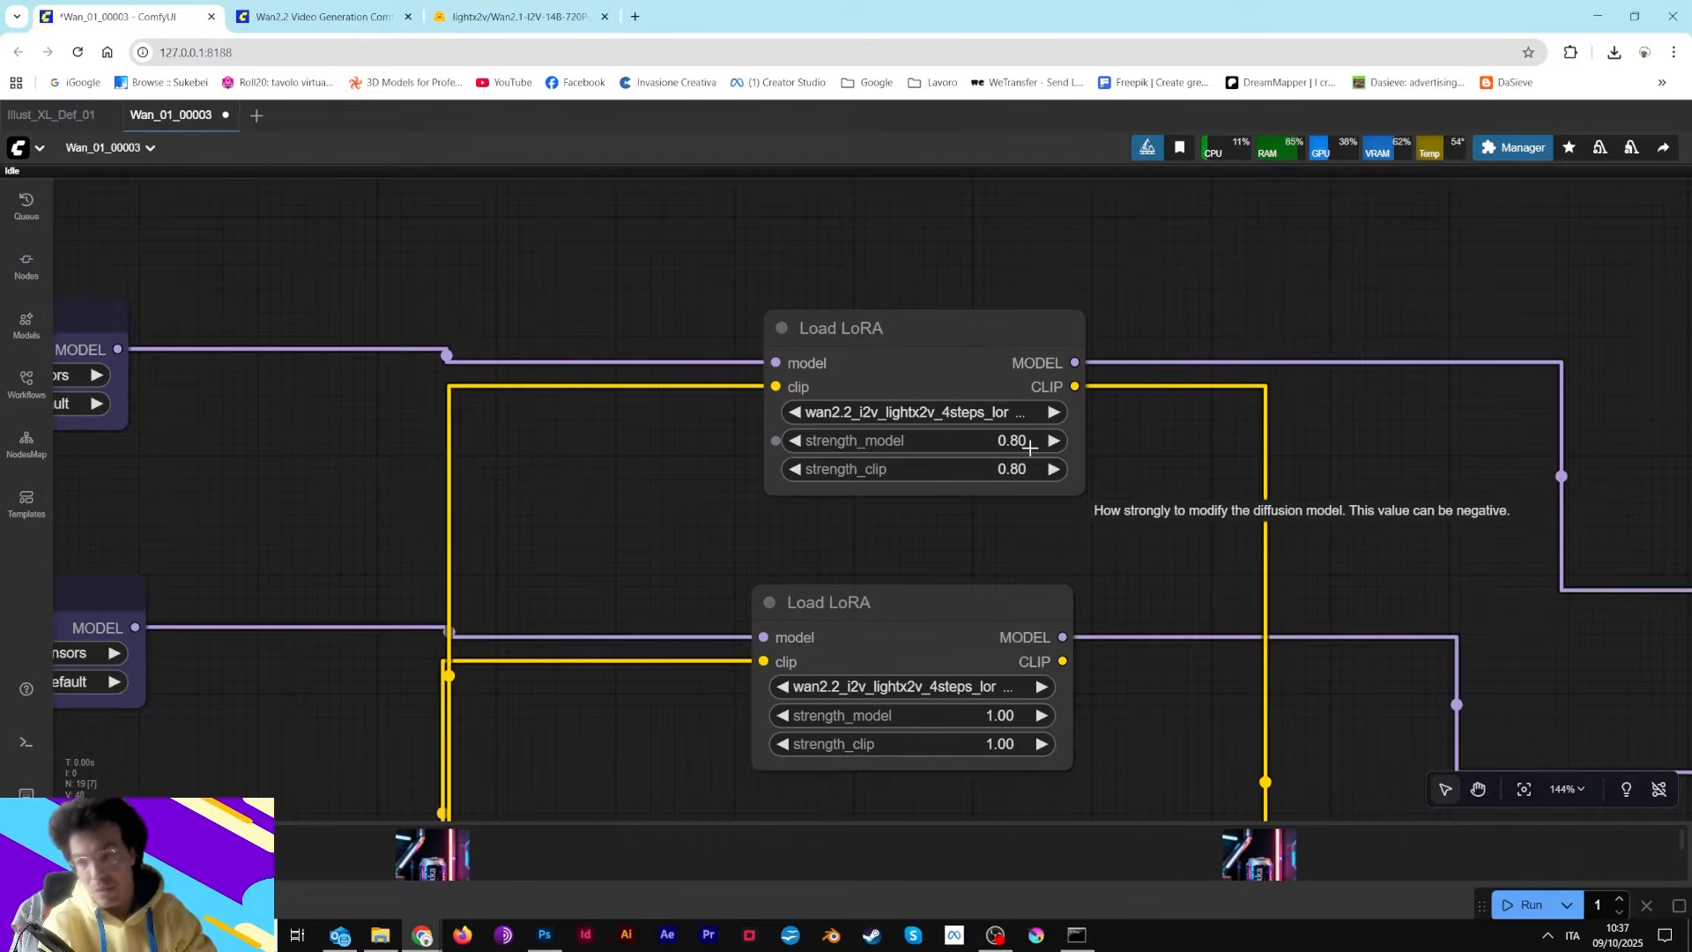
{"action": "left_click_drag", "start_coordinate": [744, 298], "coordinate": [805, 226]}
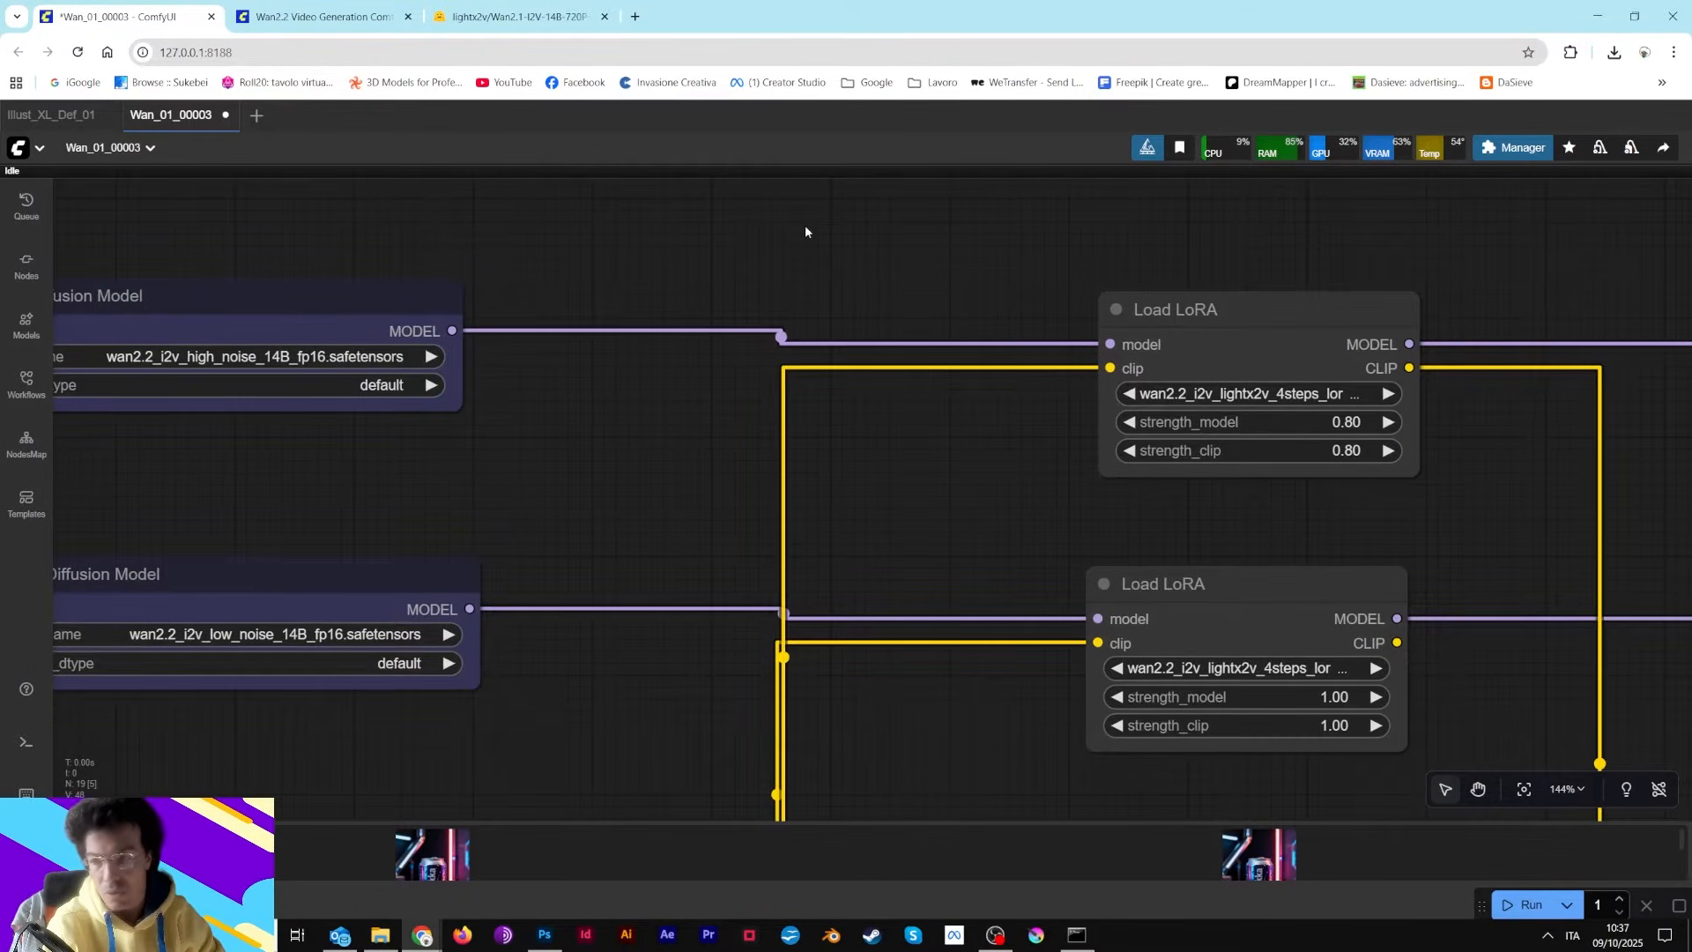
{"action": "left_click_drag", "start_coordinate": [1431, 438], "coordinate": [1093, 295]}
{"action": "scroll", "coordinate": [1078, 458], "scroll_direction": "up", "scroll_amount": 5}
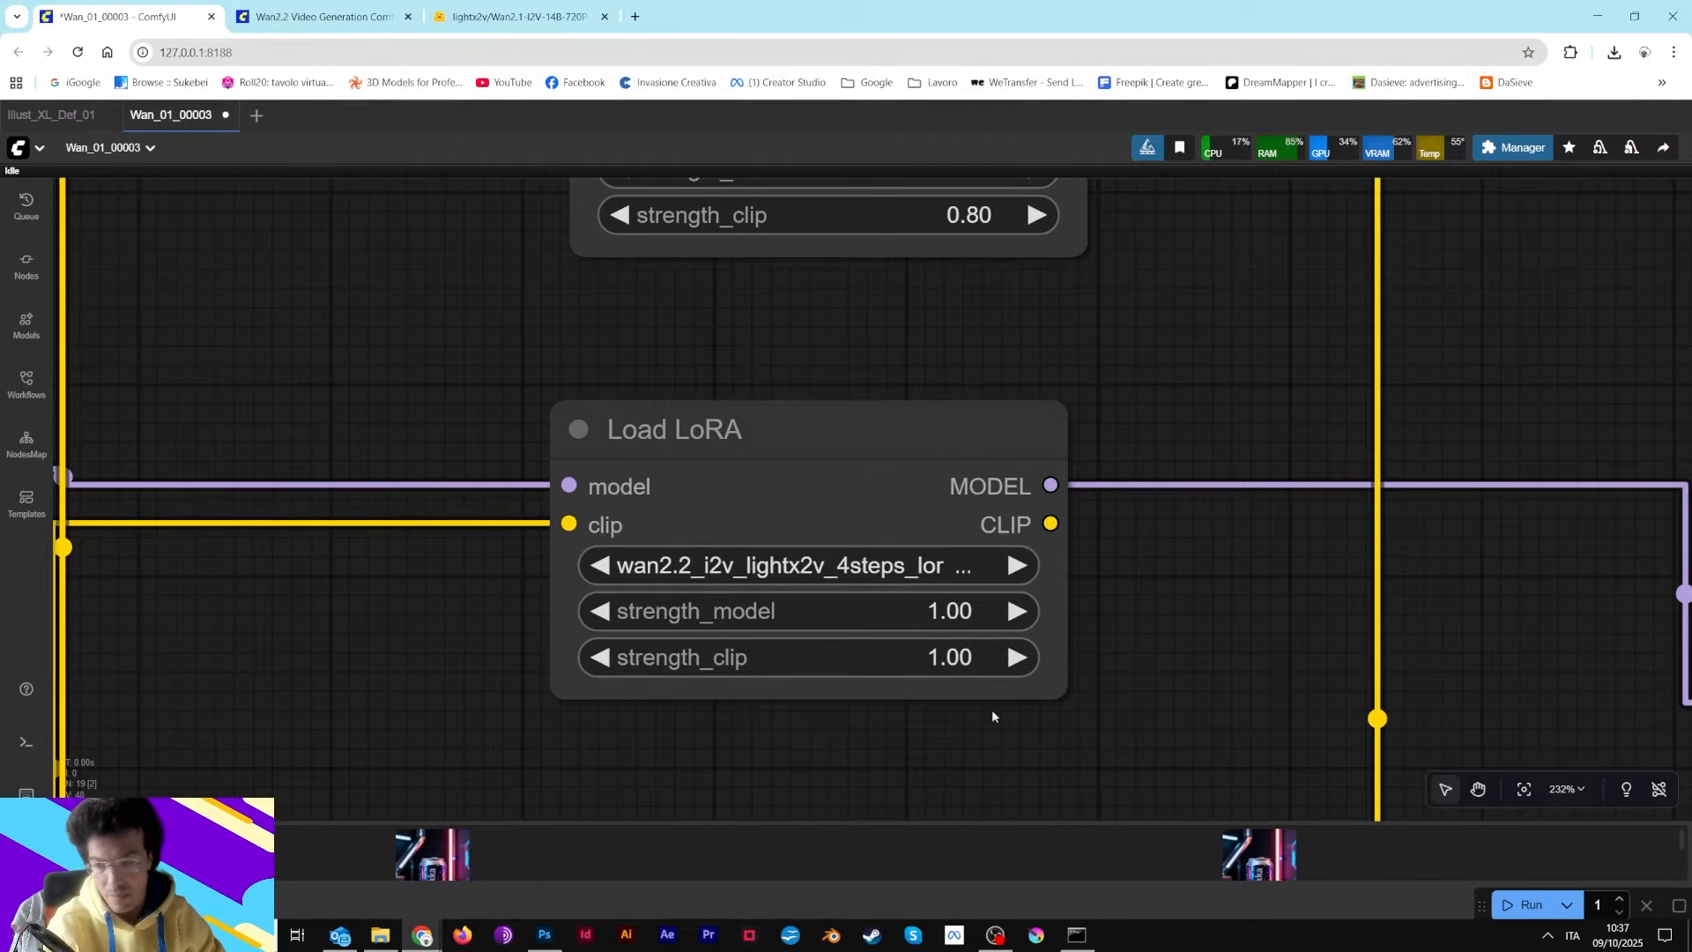
{"action": "scroll", "coordinate": [1046, 682], "scroll_direction": "down", "scroll_amount": 7}
{"action": "scroll", "coordinate": [1046, 683], "scroll_direction": "down", "scroll_amount": 3}
{"action": "scroll", "coordinate": [1023, 564], "scroll_direction": "up", "scroll_amount": 8}
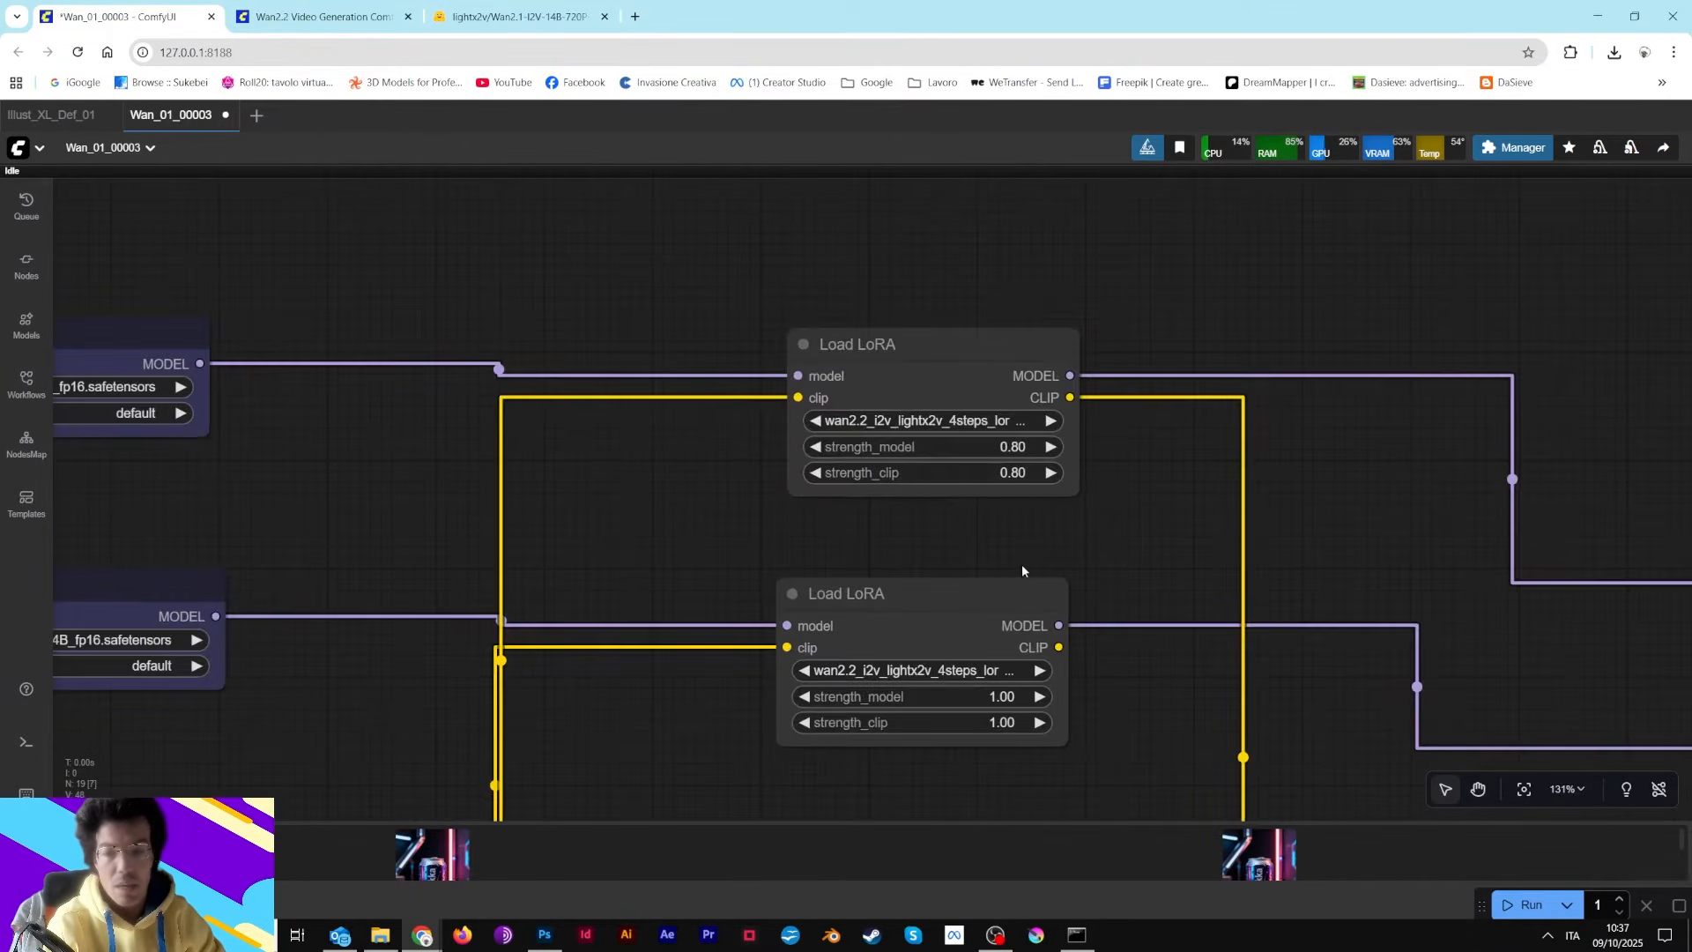
{"action": "left_click_drag", "start_coordinate": [1101, 583], "coordinate": [1077, 657]}
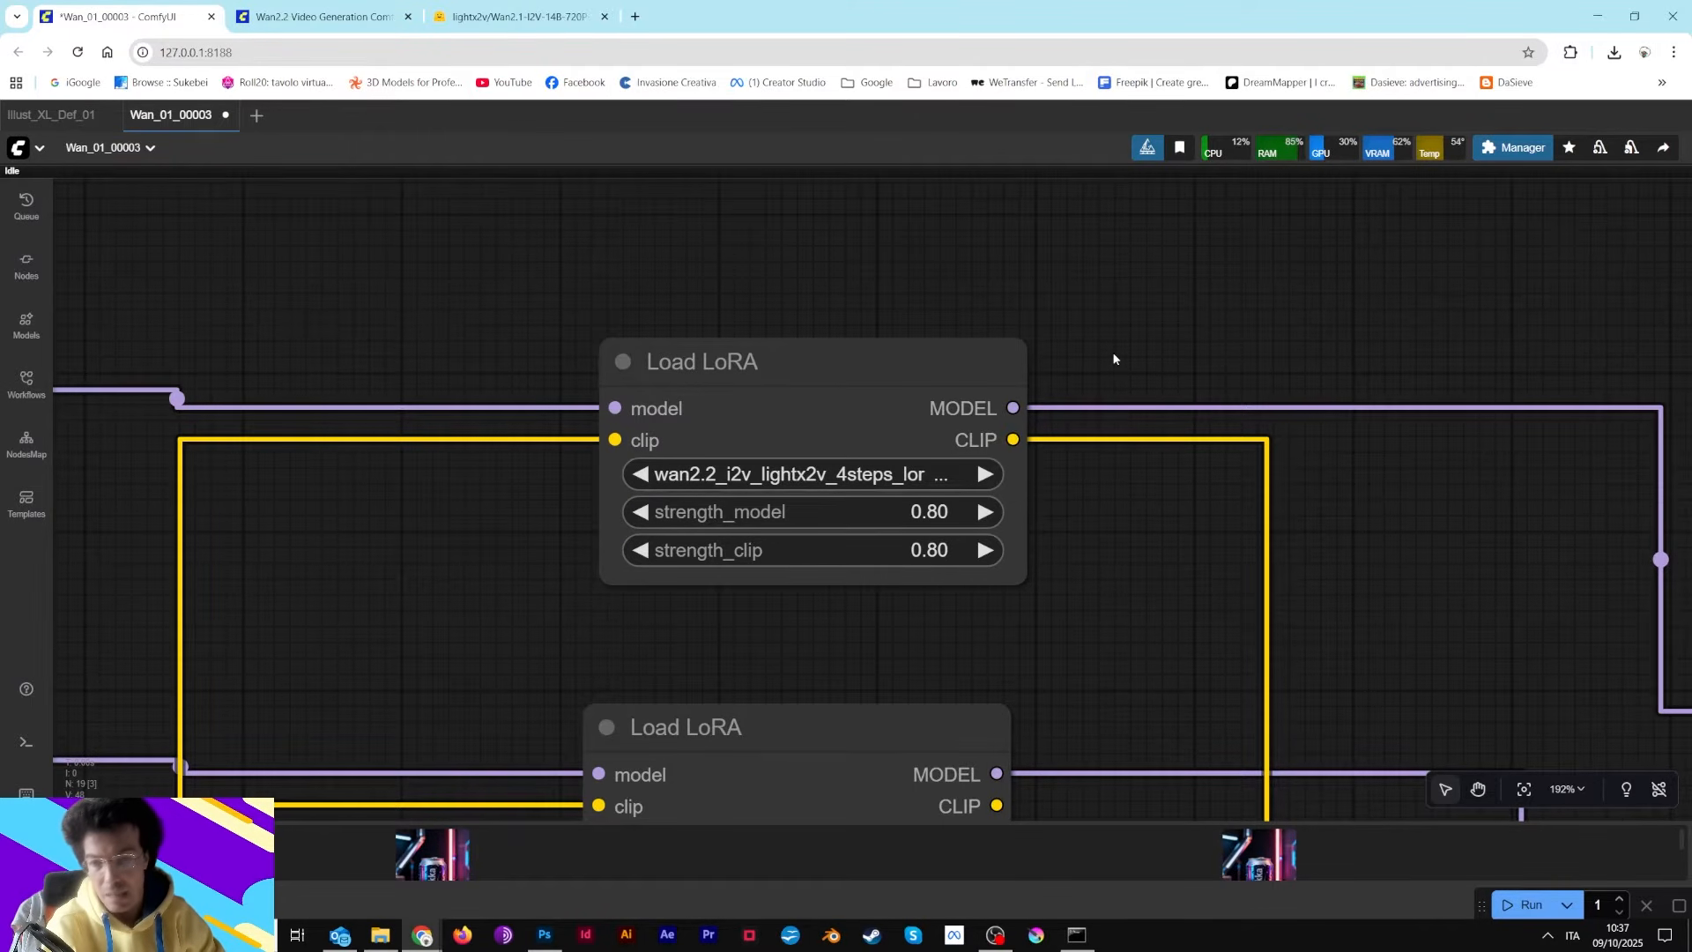
{"action": "left_click_drag", "start_coordinate": [1113, 360], "coordinate": [996, 321]}
{"action": "scroll", "coordinate": [932, 548], "scroll_direction": "down", "scroll_amount": 6}
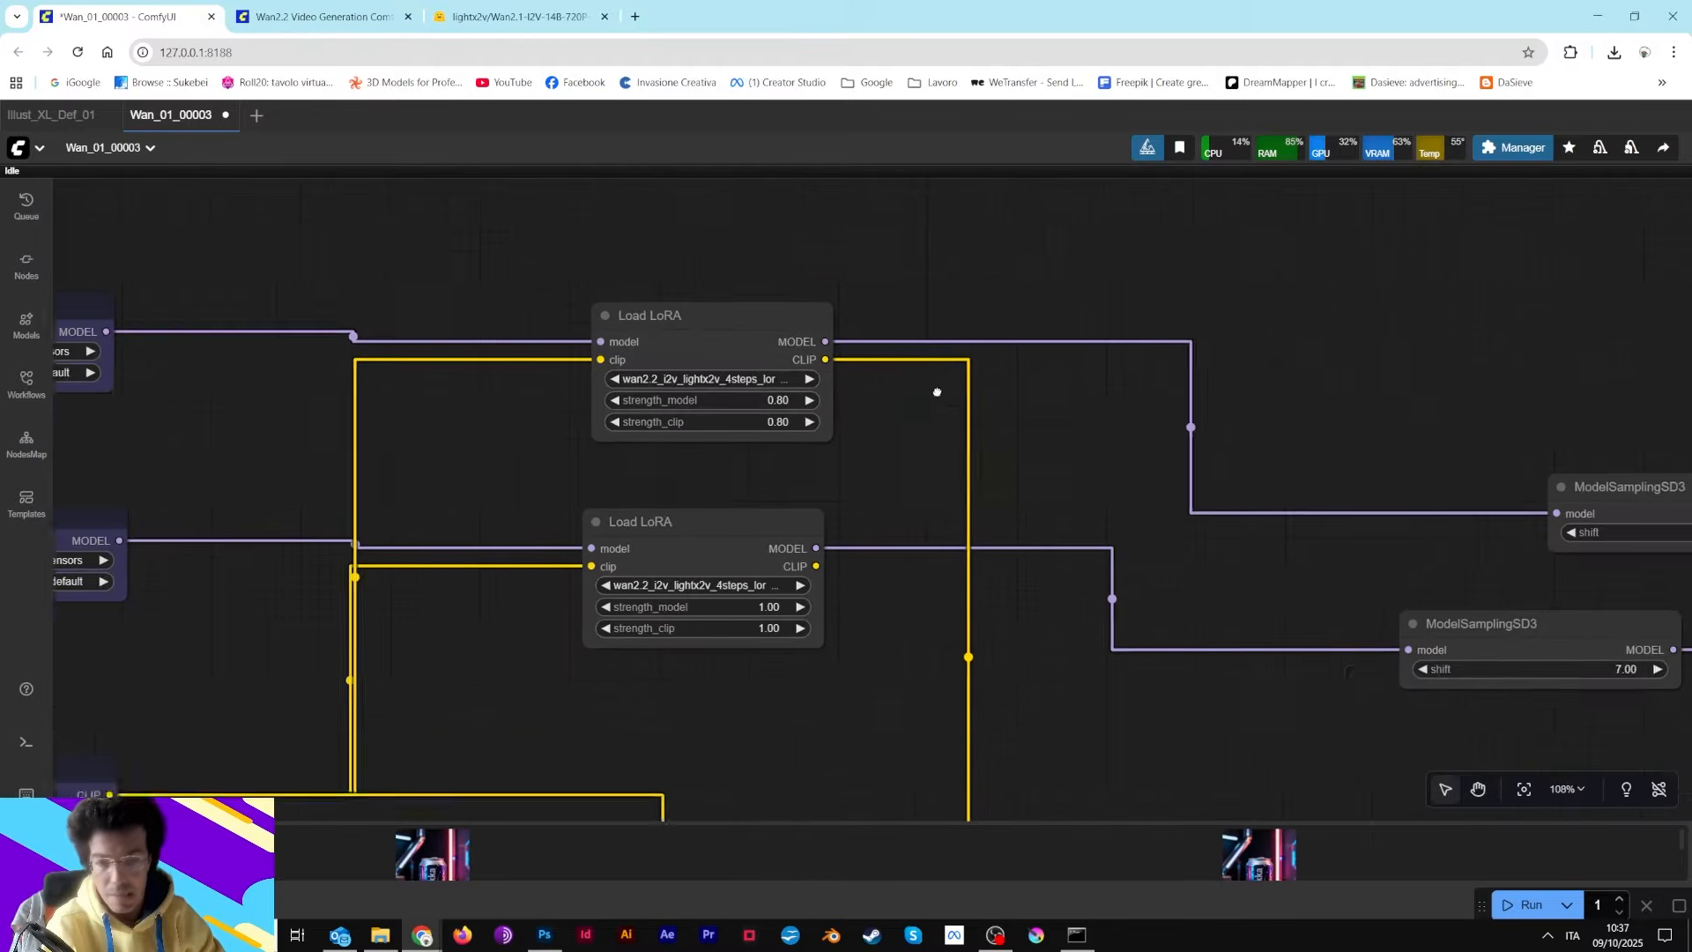
{"action": "left_click_drag", "start_coordinate": [937, 389], "coordinate": [1150, 640]}
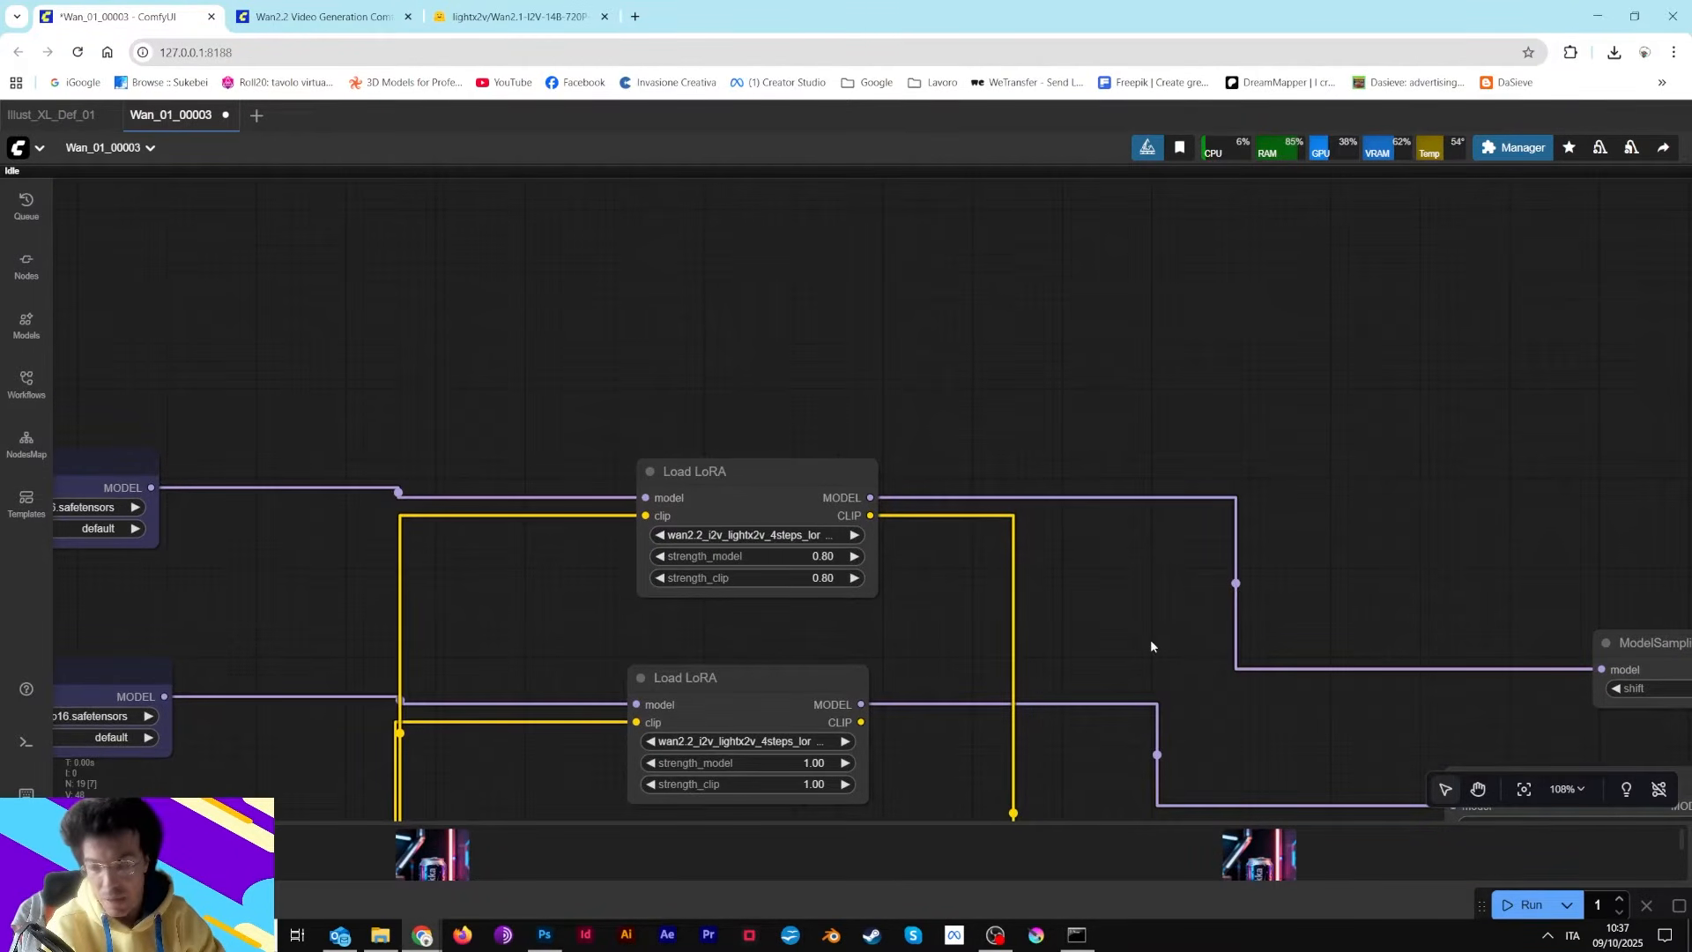
{"action": "left_click_drag", "start_coordinate": [1257, 752], "coordinate": [1044, 455]}
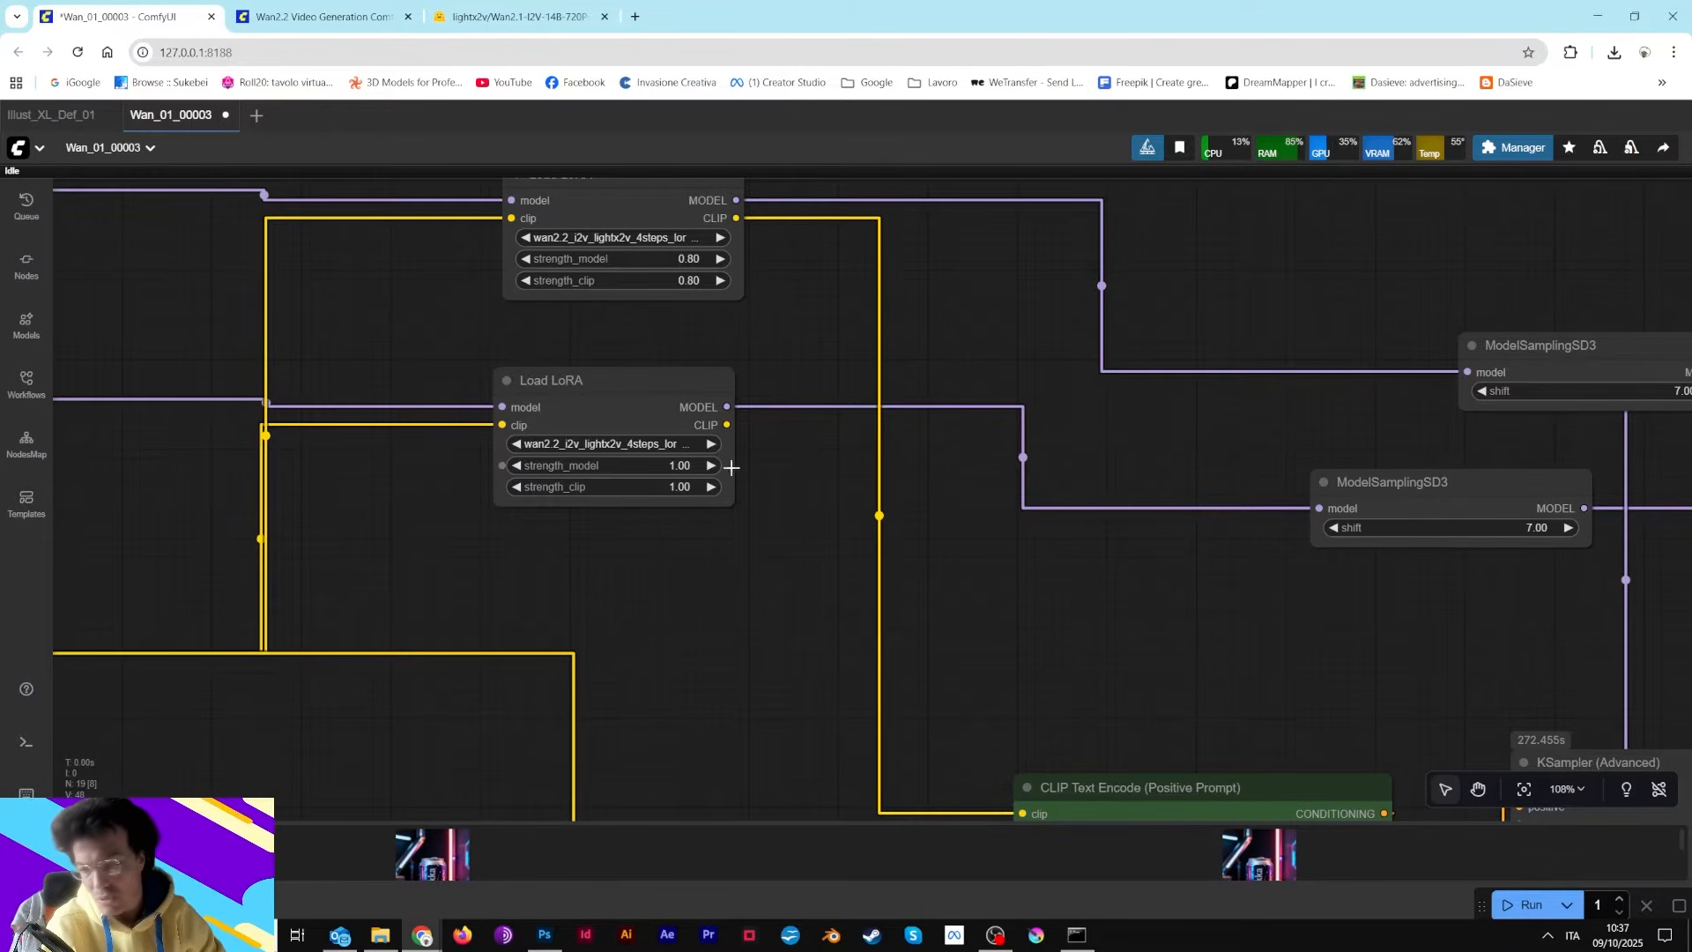
{"action": "left_click_drag", "start_coordinate": [1130, 669], "coordinate": [708, 703]}
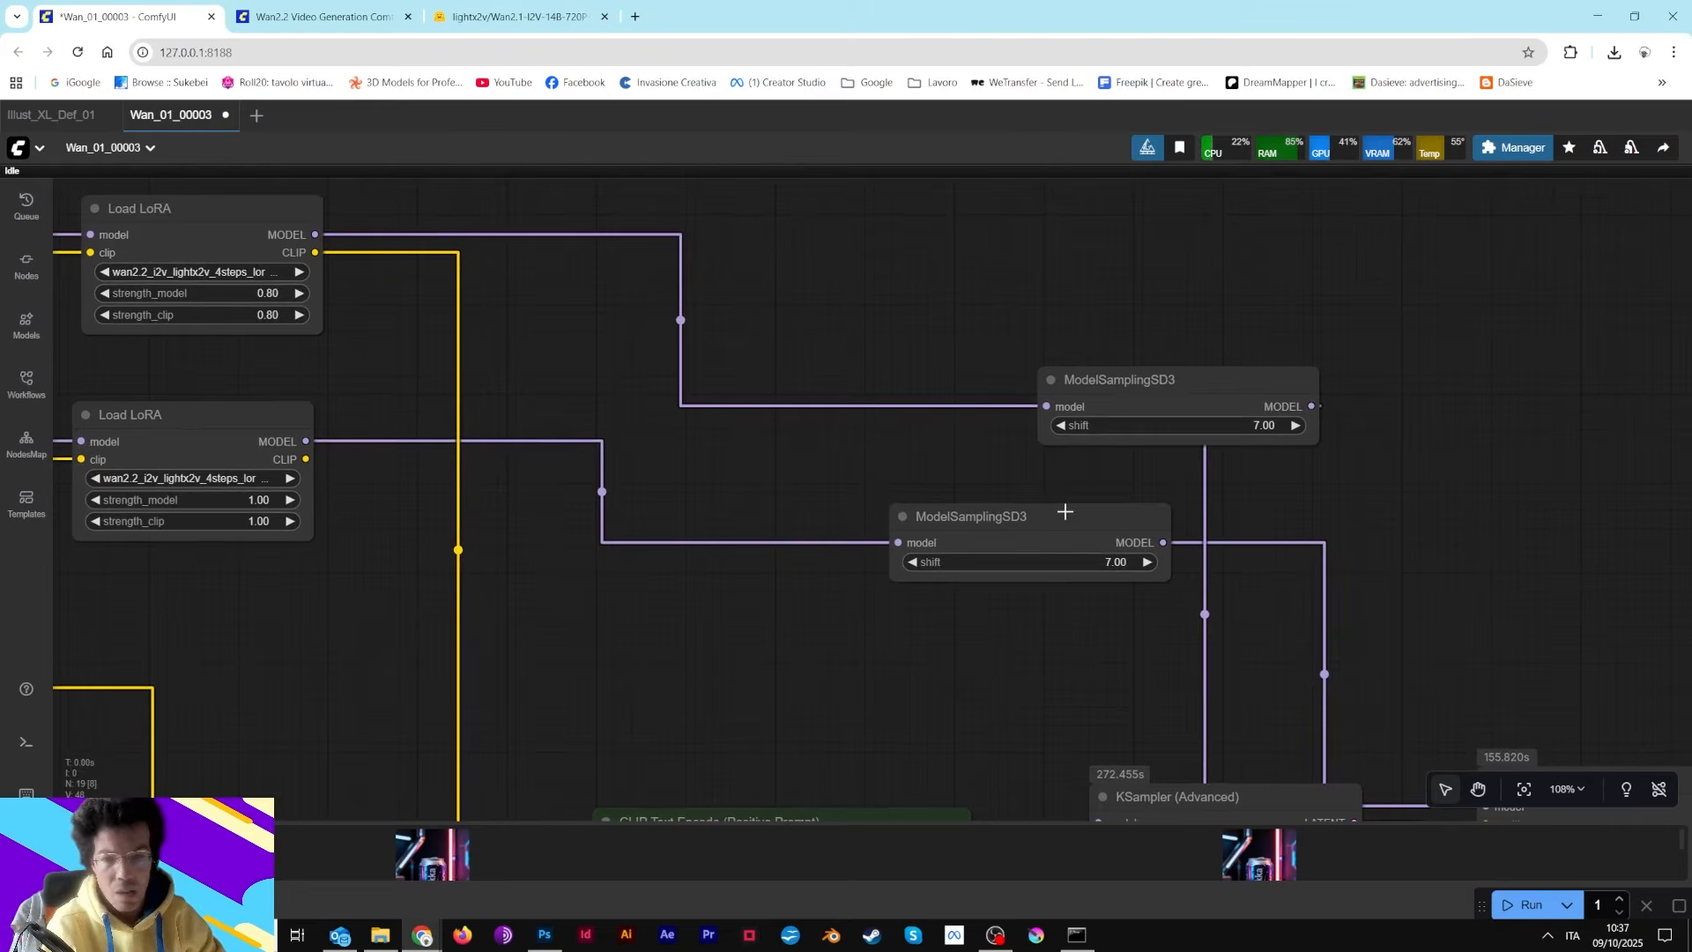
Move both ModelSamplingSD3 nodes next to the Load LoRA nodes, stacked one above the other
{"action": "left_click_drag", "start_coordinate": [1064, 512], "coordinate": [809, 488]}
{"action": "left_click_drag", "start_coordinate": [1100, 379], "coordinate": [696, 402]}
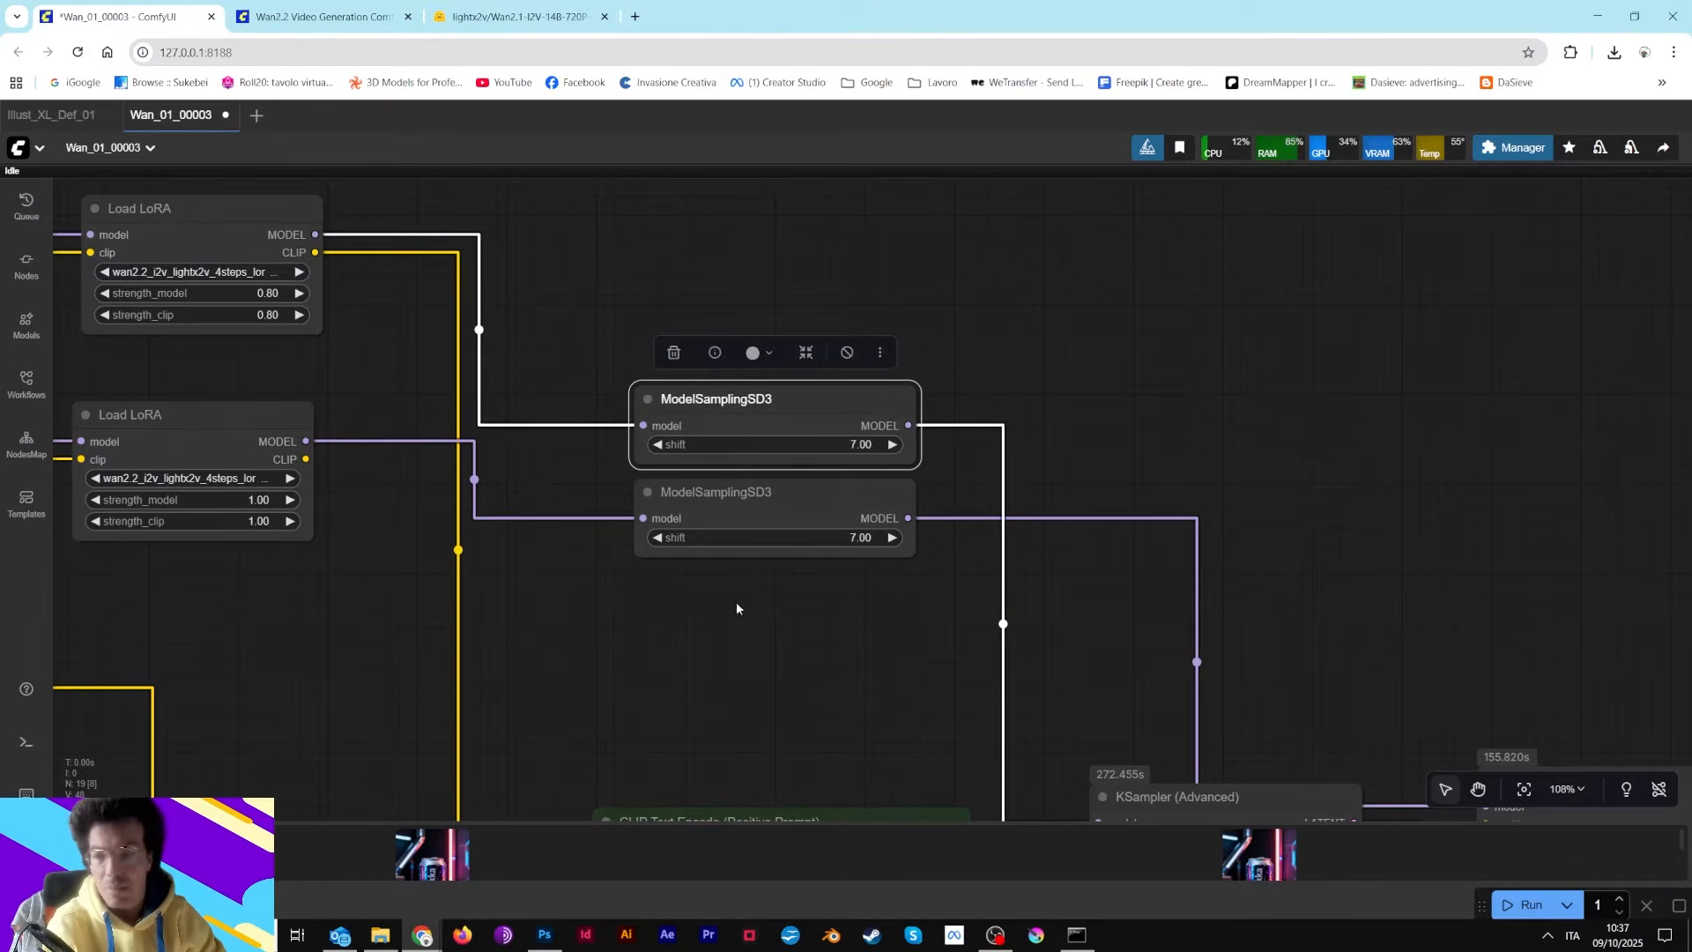
{"action": "left_click_drag", "start_coordinate": [528, 346], "coordinate": [1040, 267]}
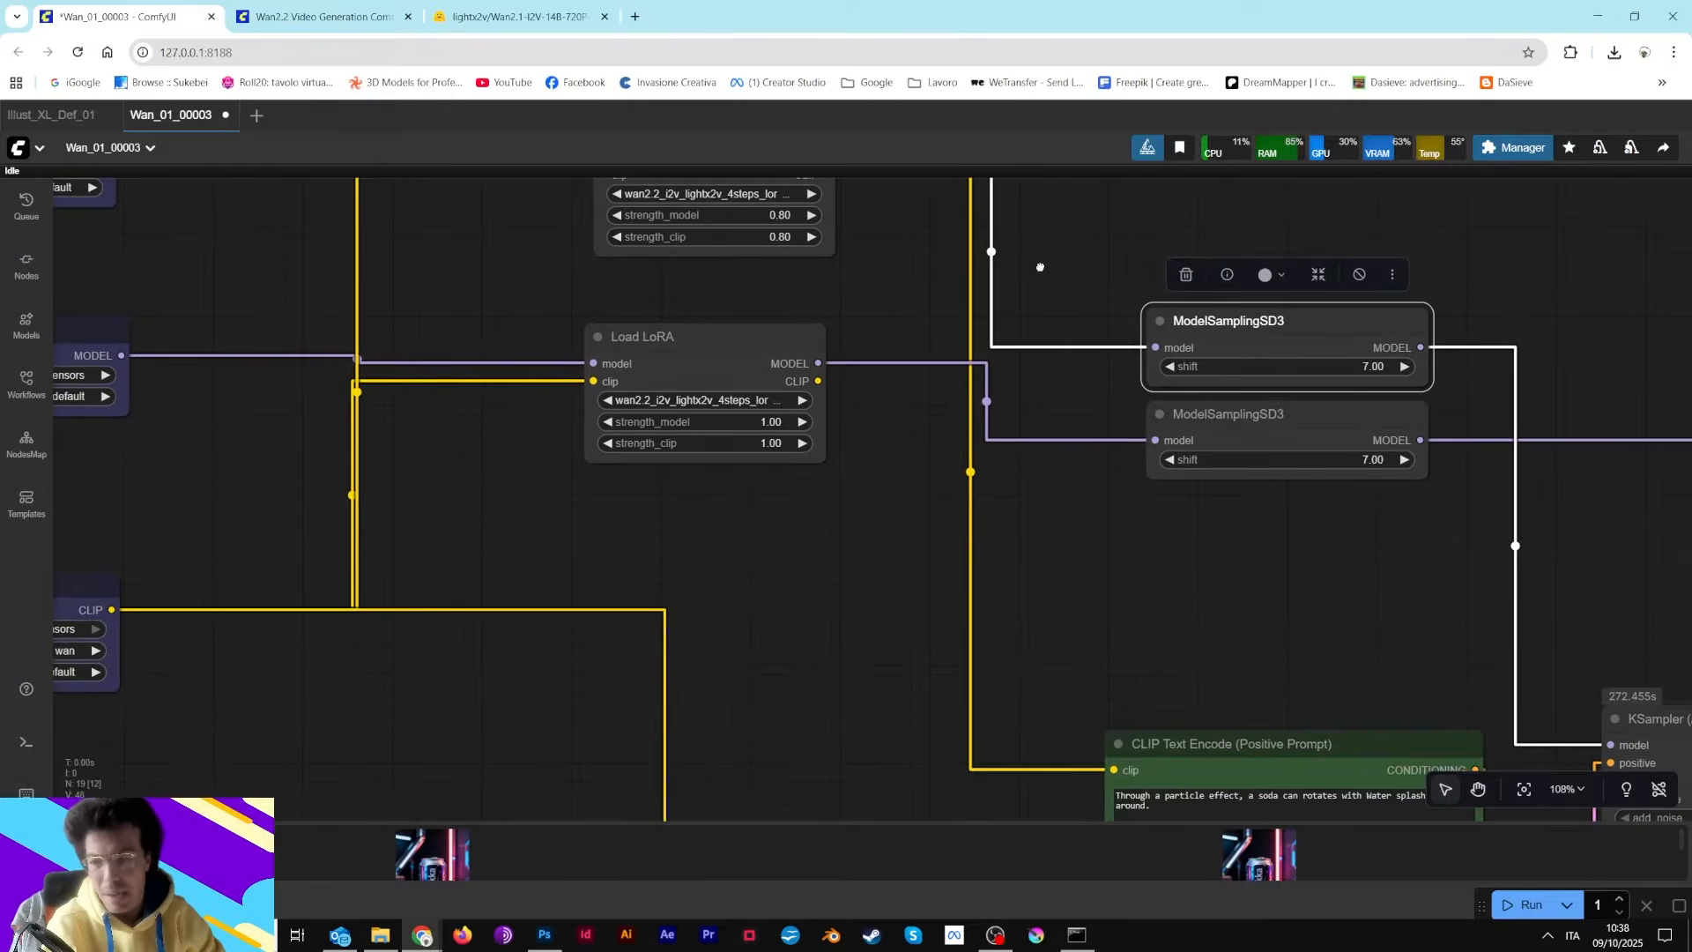
{"action": "left_click_drag", "start_coordinate": [670, 594], "coordinate": [1179, 655]}
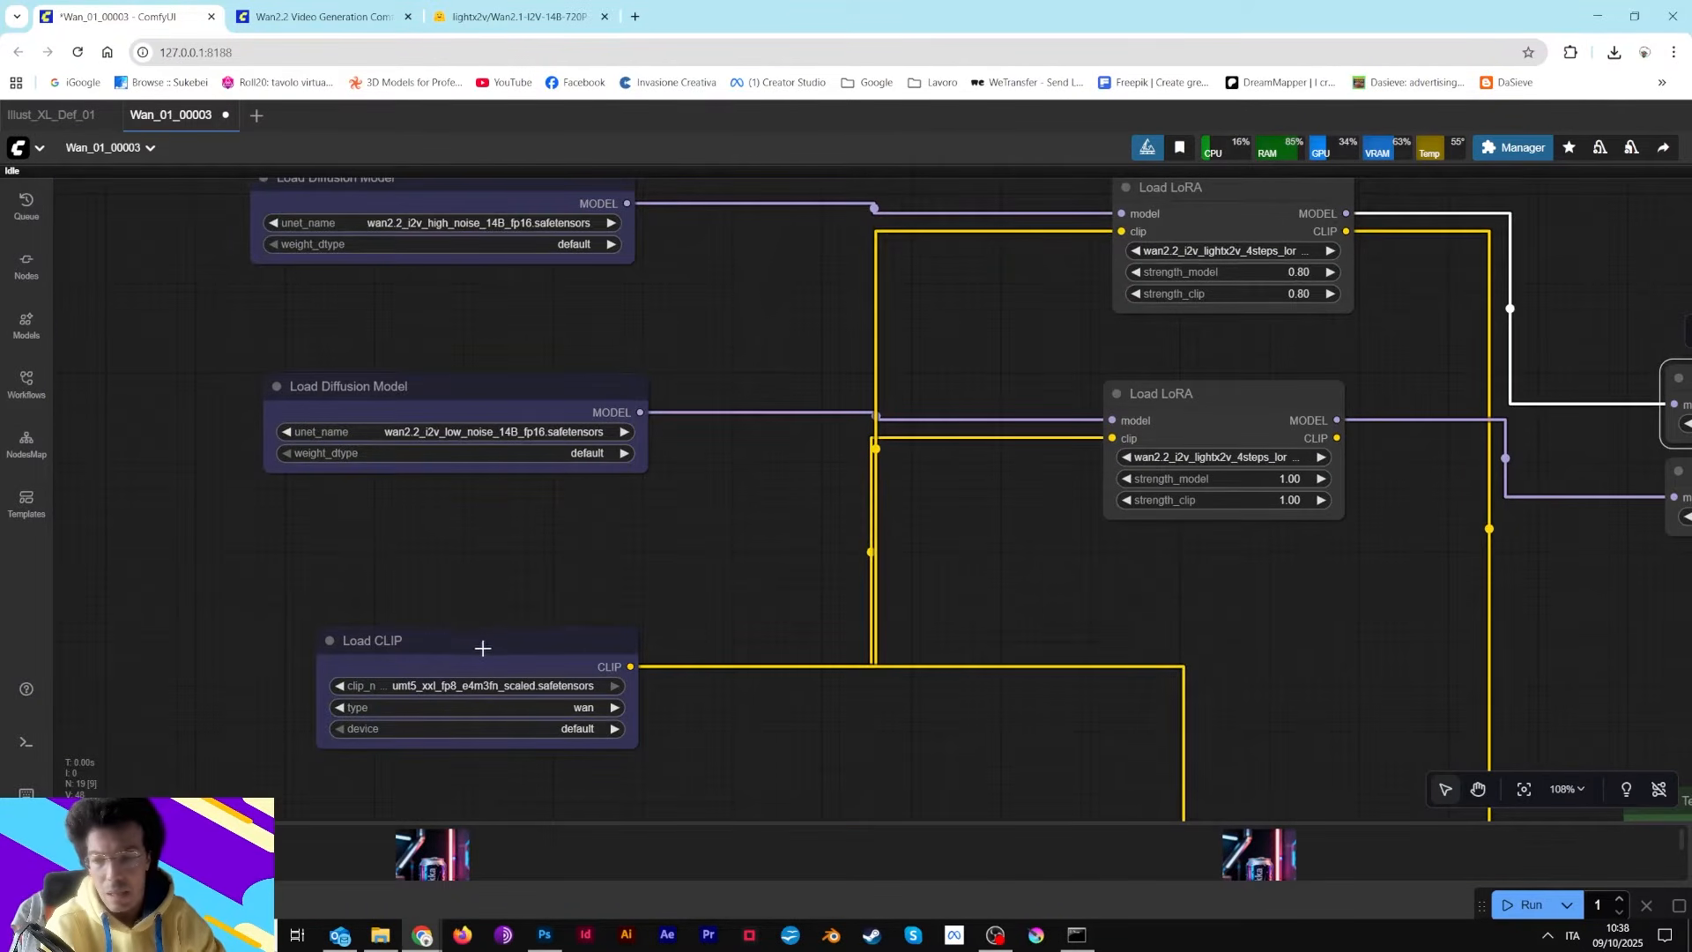
Move the Load CLIP node up beneath the two Load Diffusion Model nodes
{"action": "left_click_drag", "start_coordinate": [479, 650], "coordinate": [461, 510]}
{"action": "left_click_drag", "start_coordinate": [990, 693], "coordinate": [794, 315]}
{"action": "scroll", "coordinate": [895, 559], "scroll_direction": "down", "scroll_amount": 6}
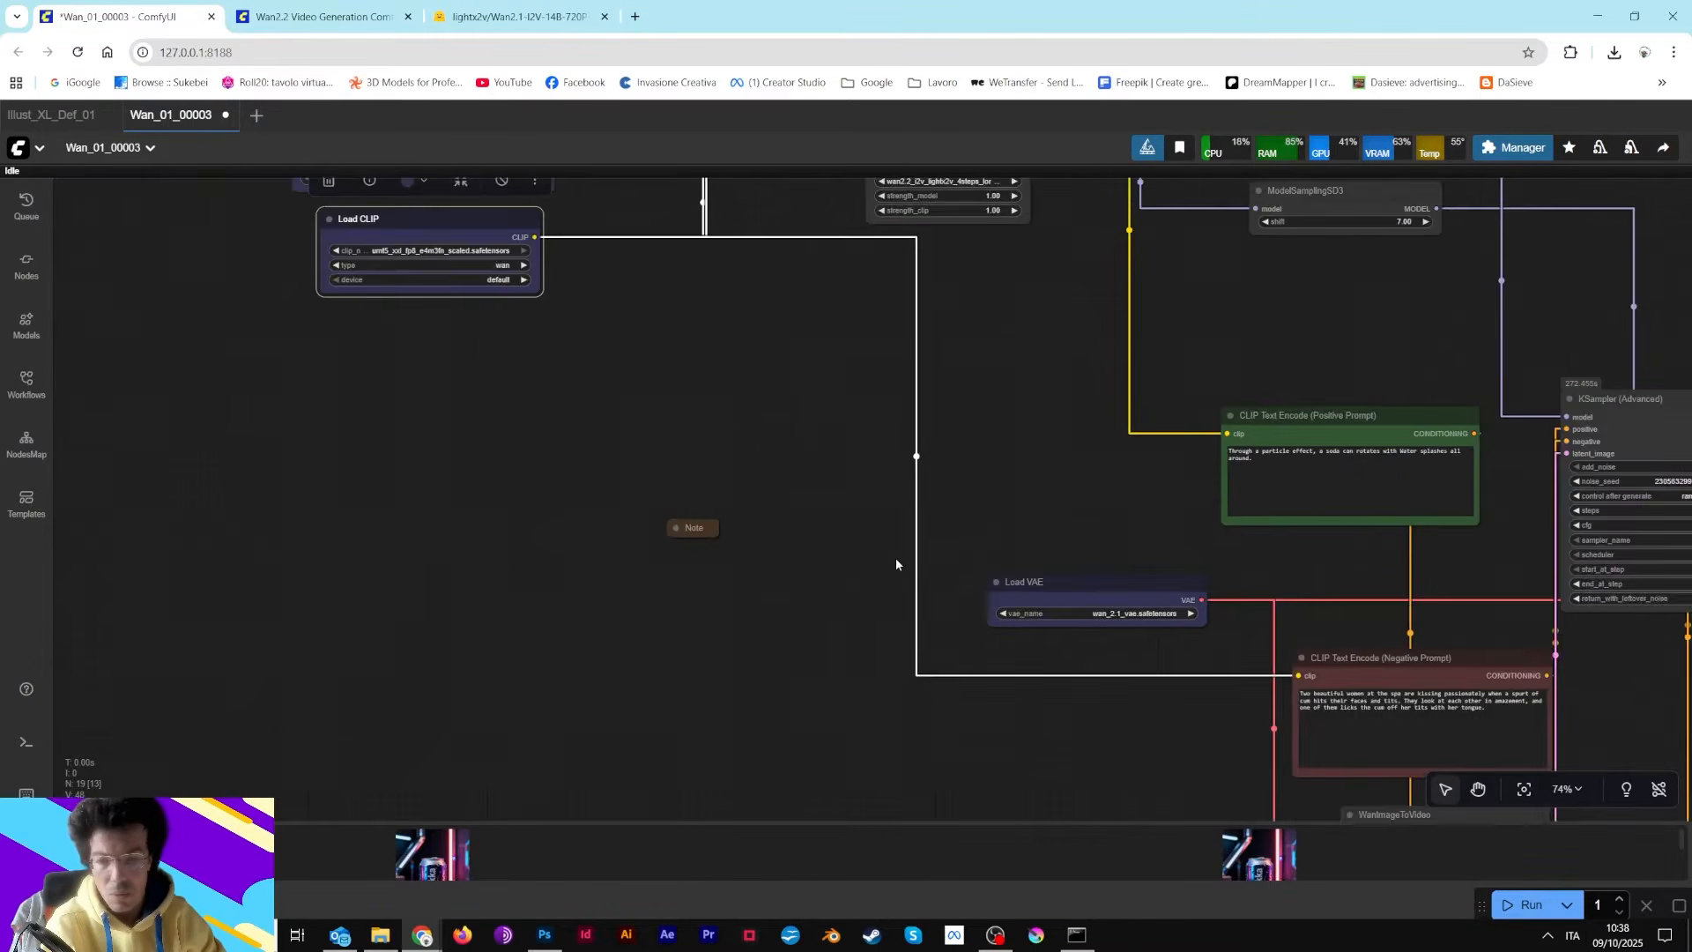
{"action": "left_click_drag", "start_coordinate": [1070, 491], "coordinate": [568, 535]}
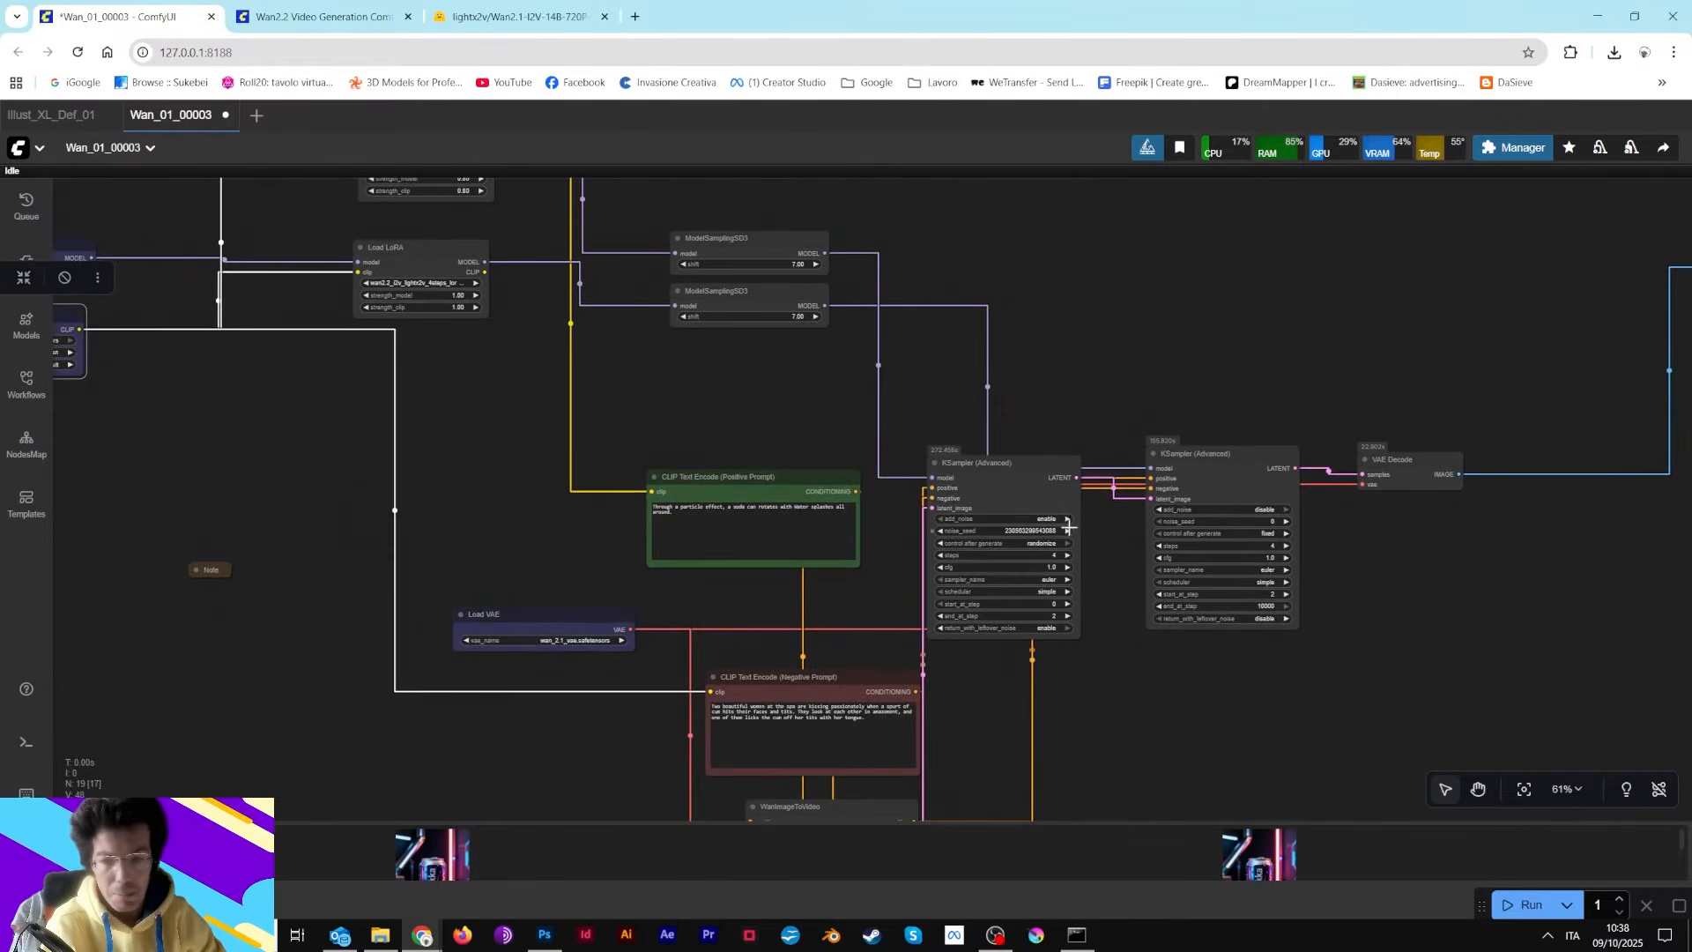
Examine the Load Image node, the Resize Image v2 settings and the resized soda can preview
{"action": "left_click", "coordinate": [755, 497]}
{"action": "scroll", "coordinate": [754, 498], "scroll_direction": "up", "scroll_amount": 5}
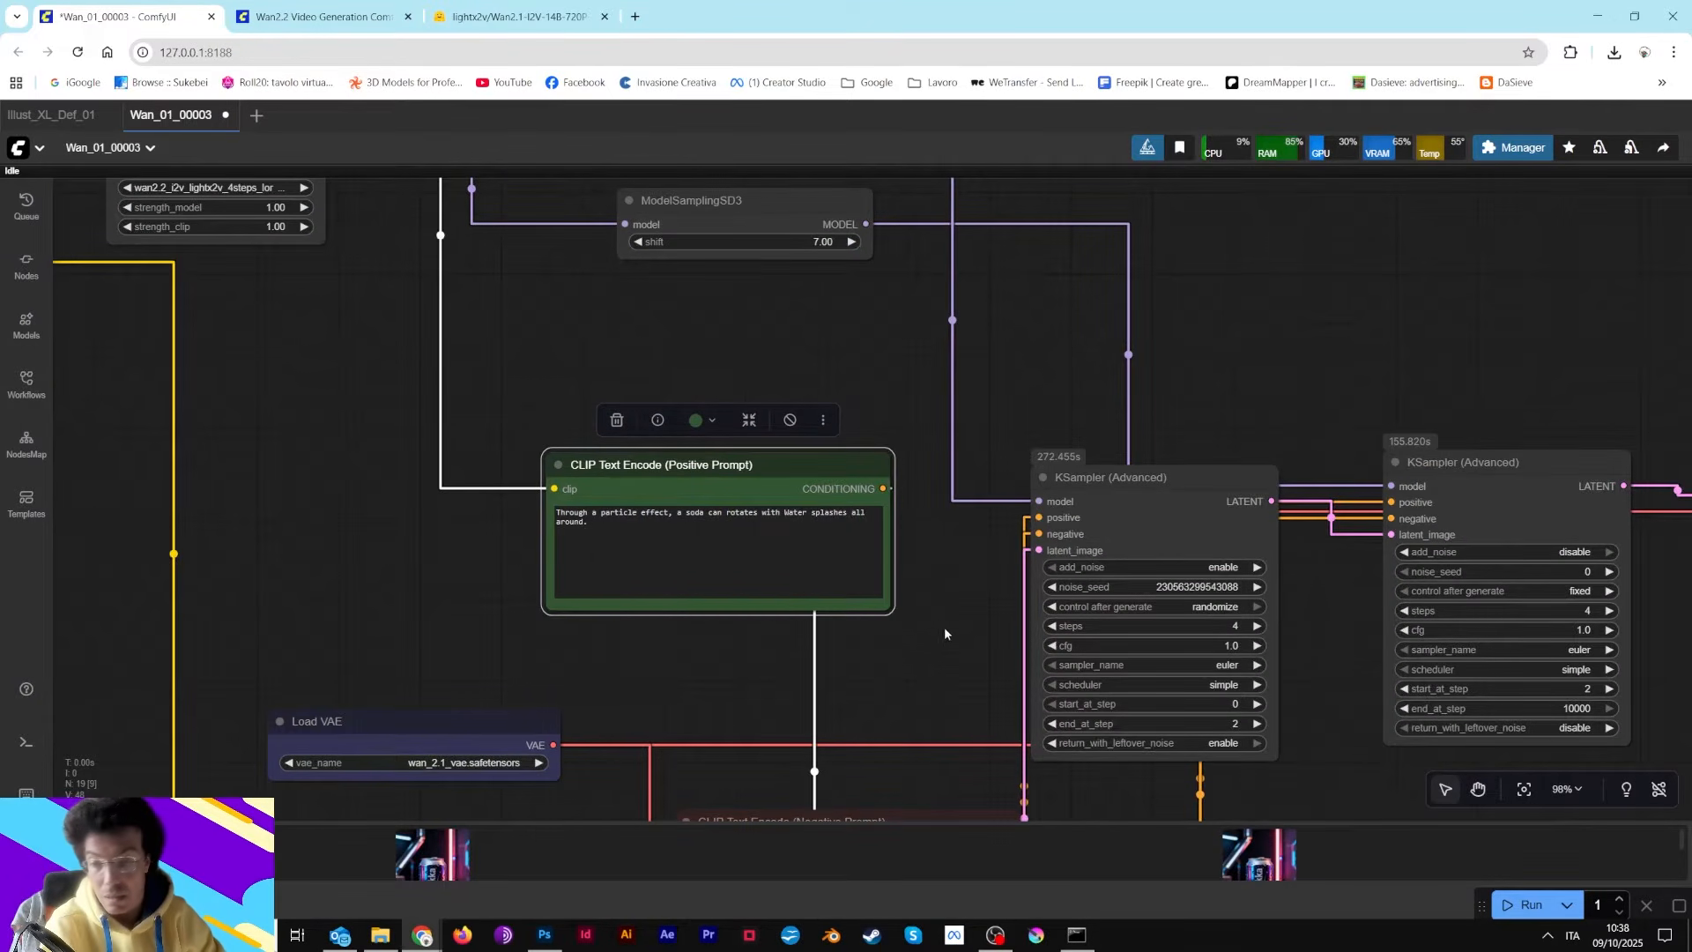
{"action": "left_click_drag", "start_coordinate": [944, 627], "coordinate": [742, 705]}
{"action": "left_click_drag", "start_coordinate": [953, 527], "coordinate": [1295, 71]}
{"action": "left_click_drag", "start_coordinate": [525, 579], "coordinate": [914, 276]}
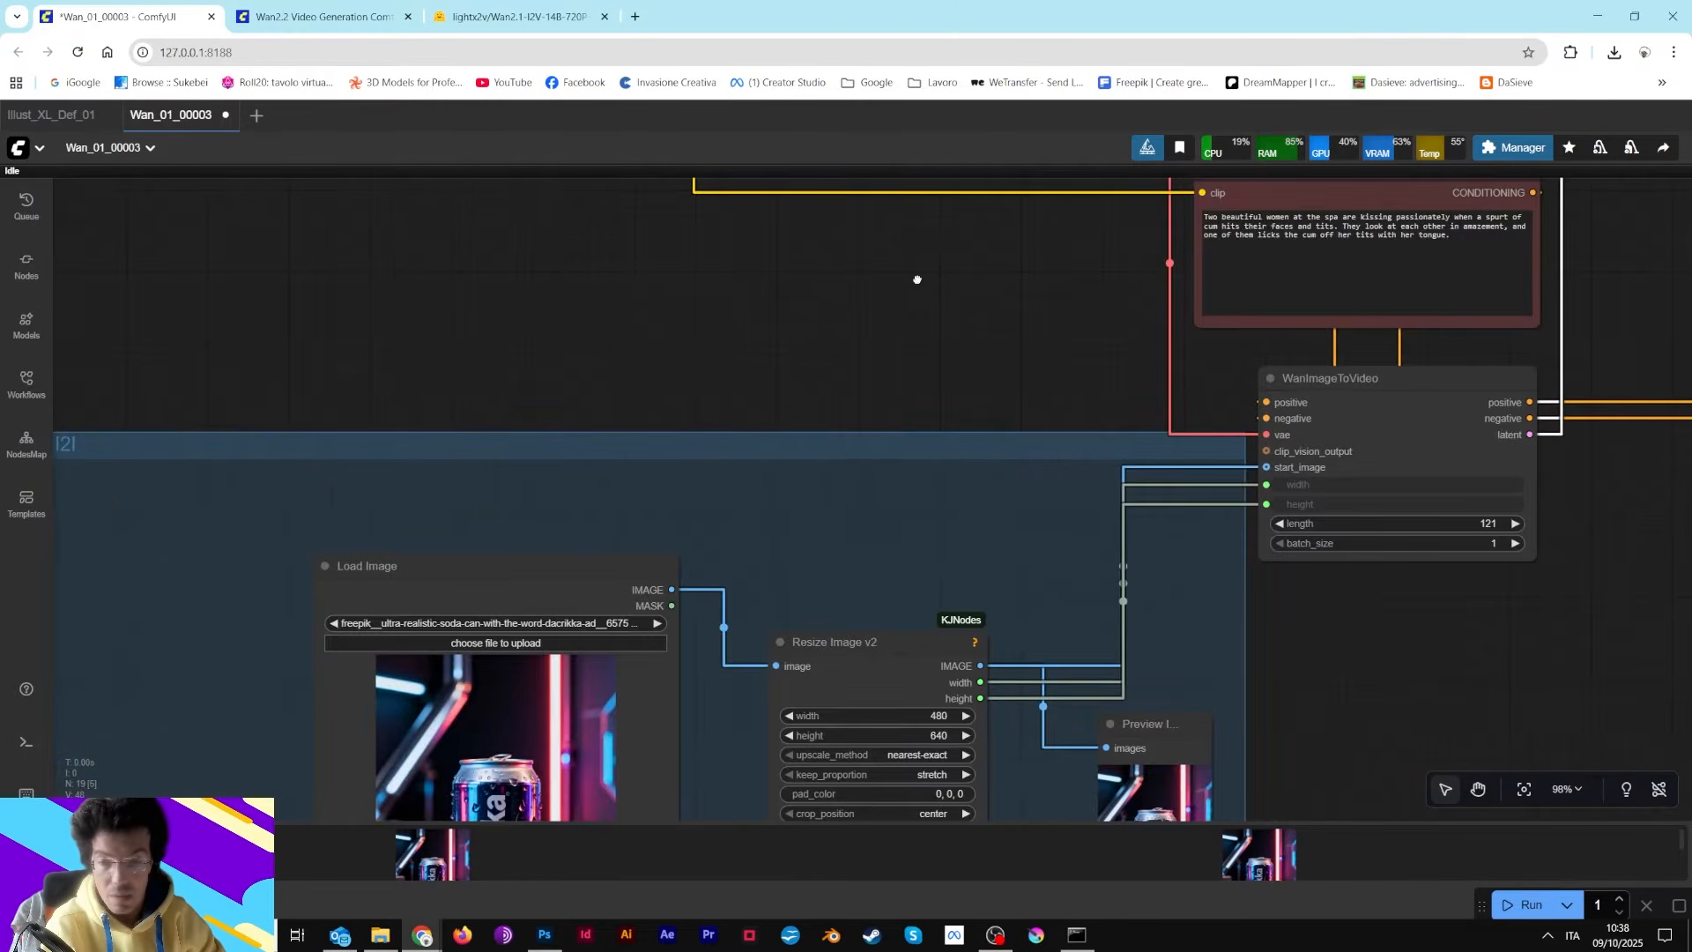
{"action": "left_click_drag", "start_coordinate": [768, 377], "coordinate": [922, 125]}
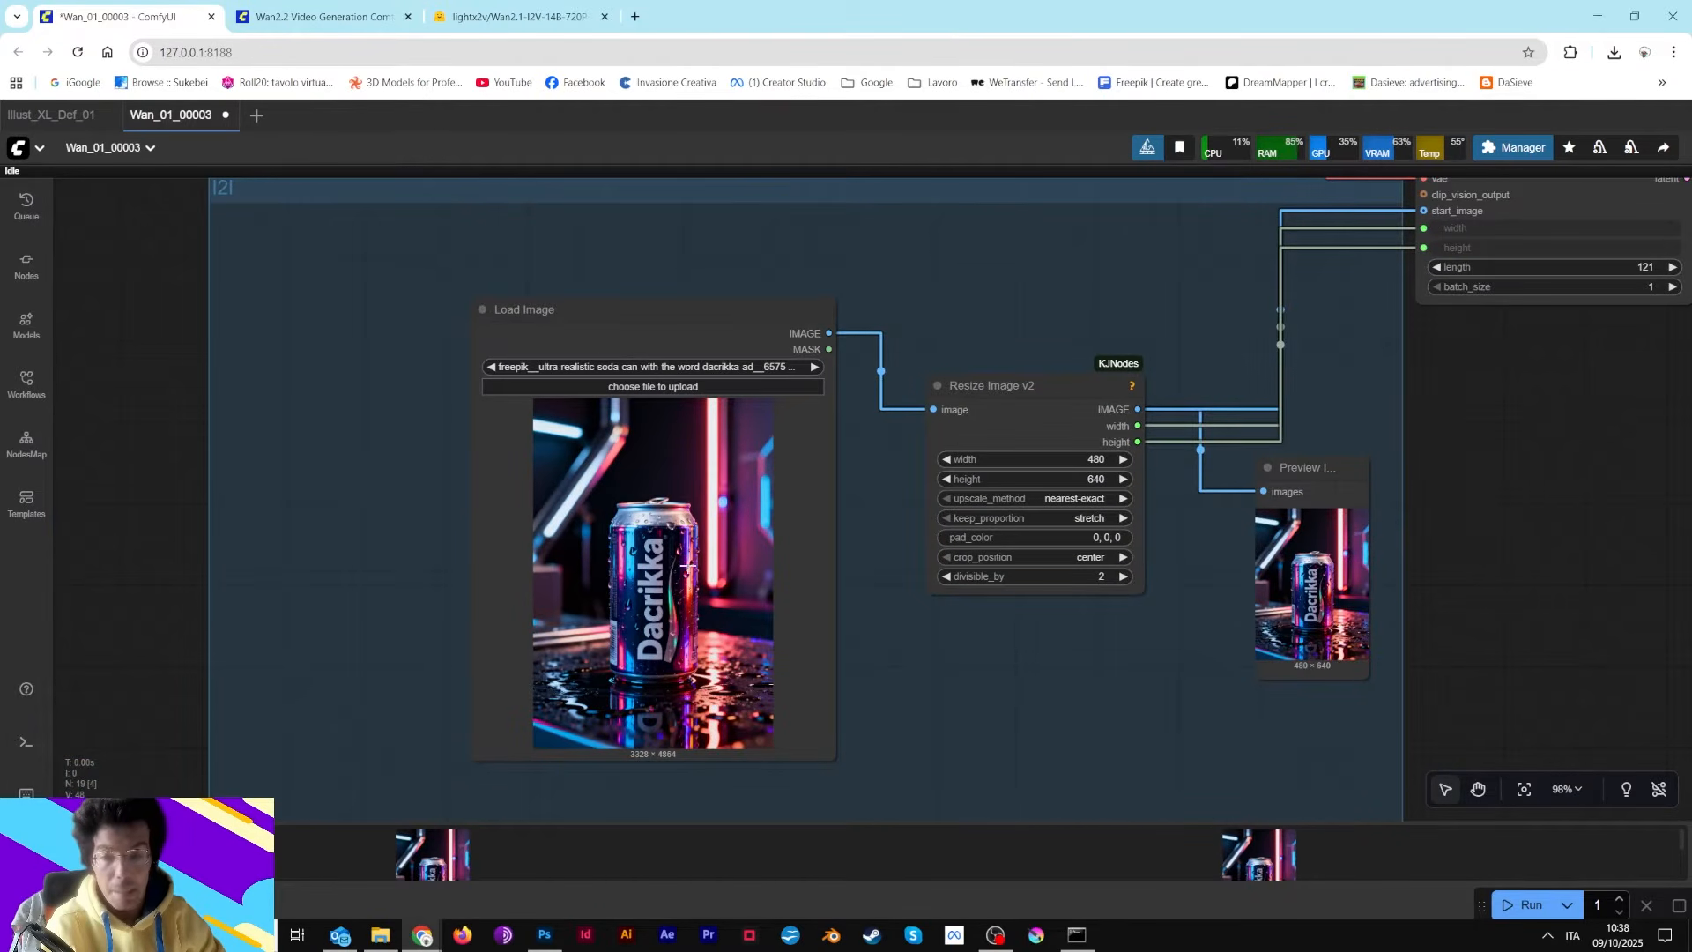
{"action": "scroll", "coordinate": [692, 622], "scroll_direction": "up", "scroll_amount": 4}
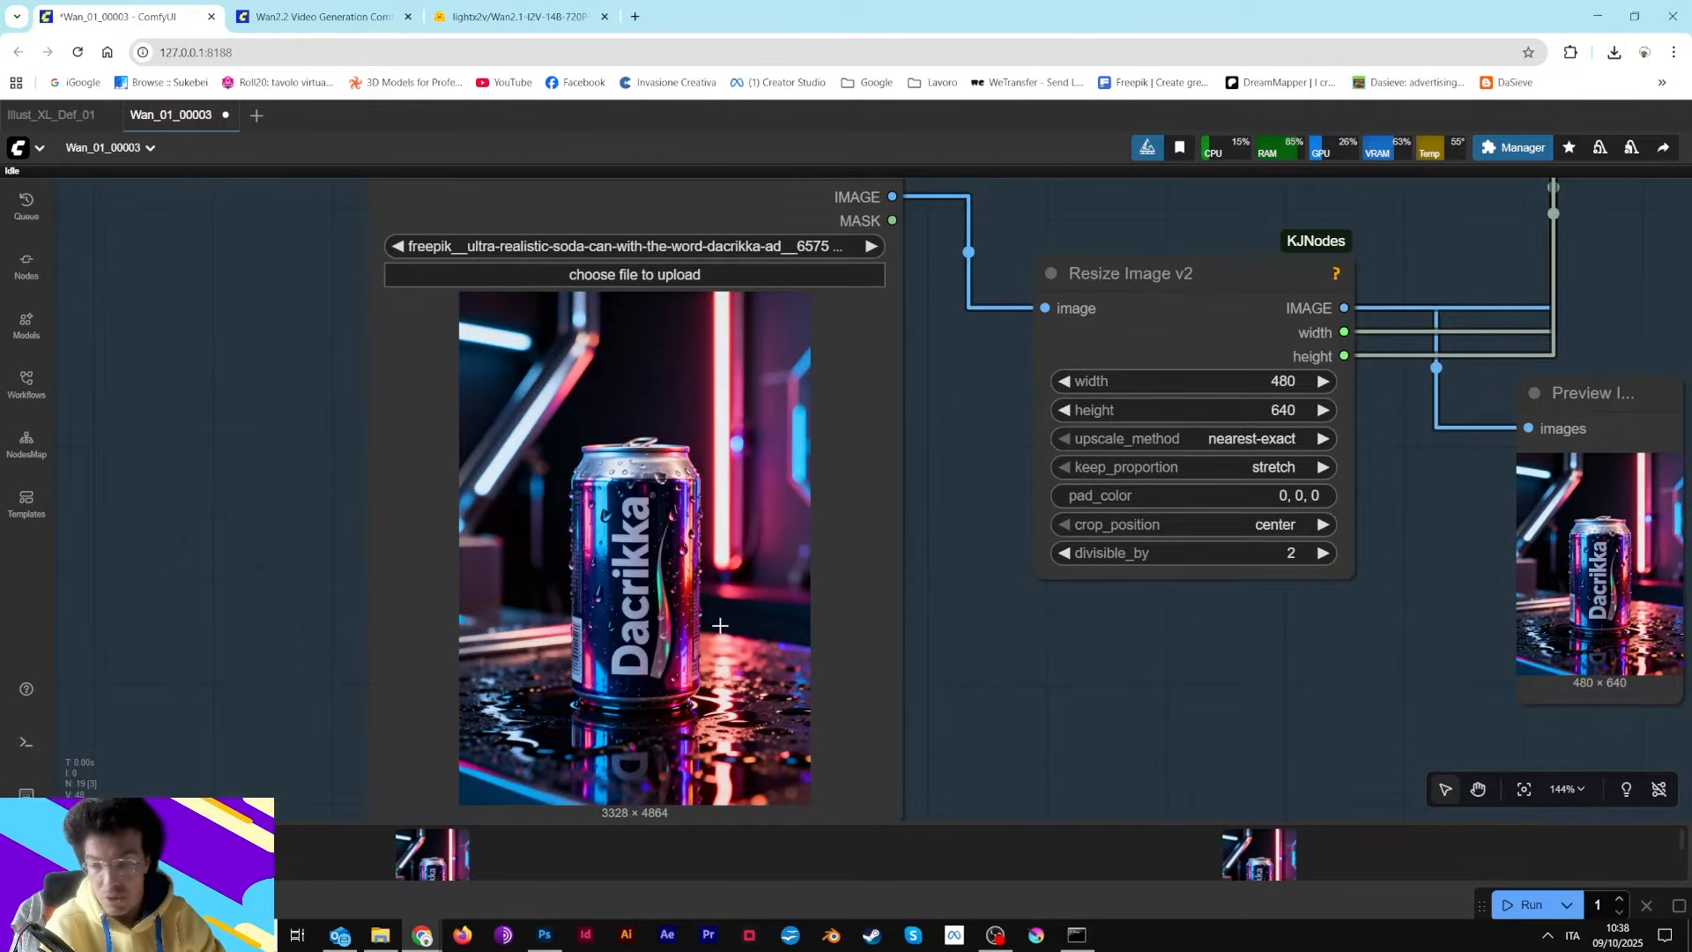
{"action": "scroll", "coordinate": [720, 624], "scroll_direction": "up", "scroll_amount": 2}
{"action": "left_click_drag", "start_coordinate": [1001, 612], "coordinate": [1071, 392]}
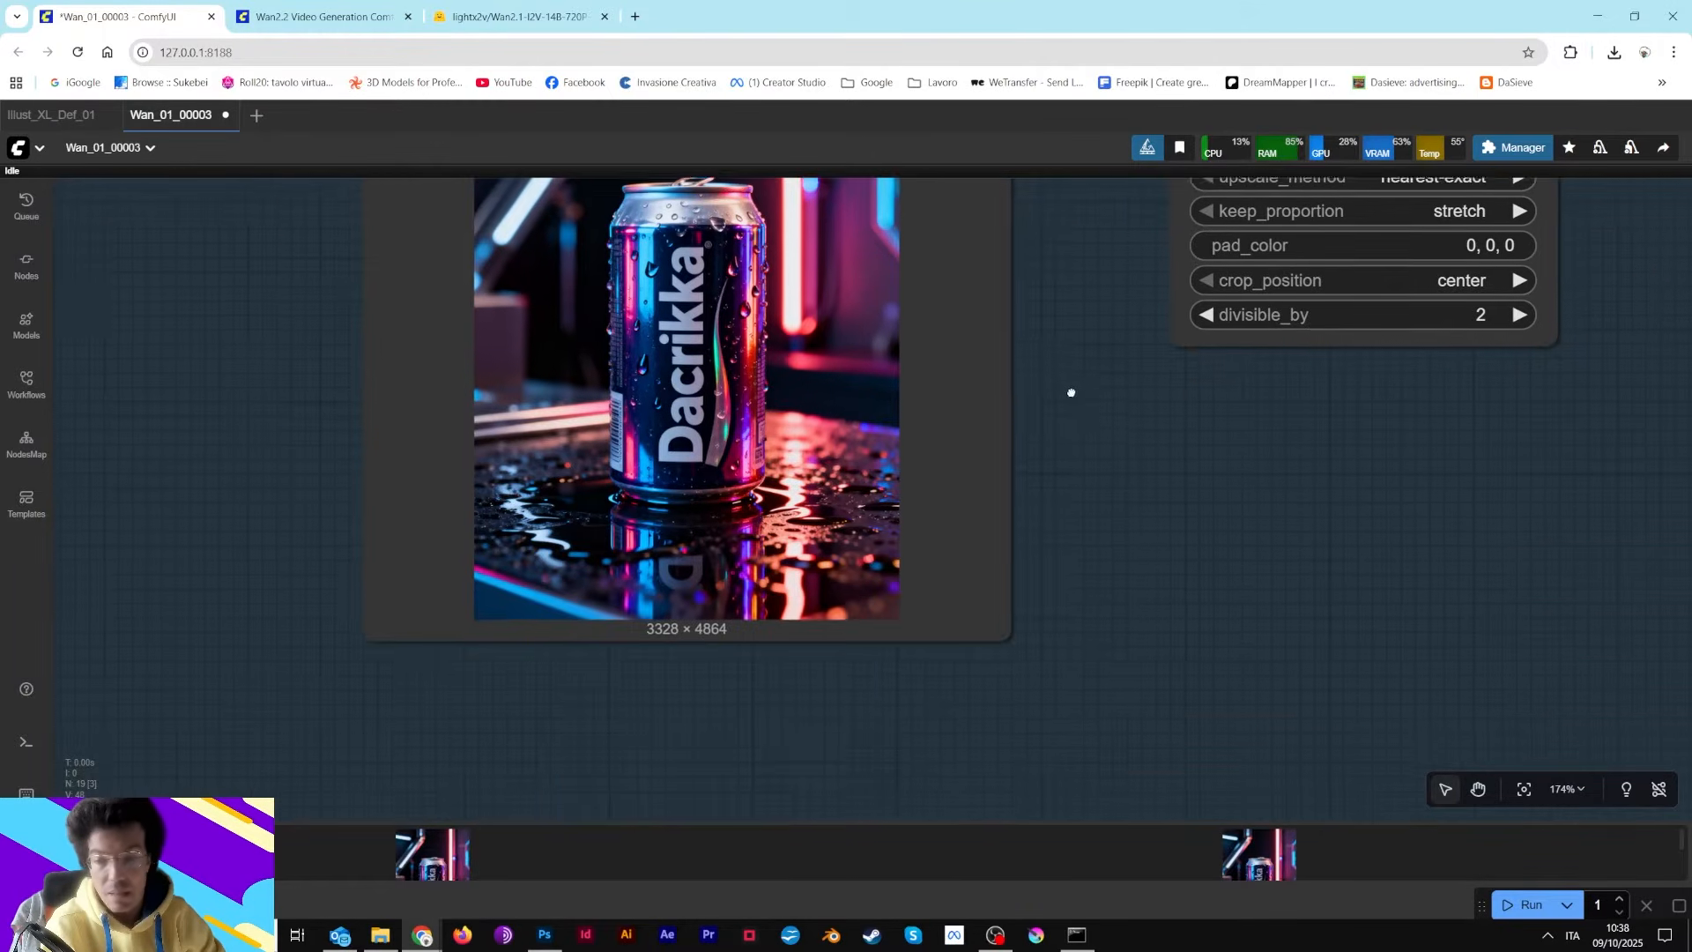
{"action": "scroll", "coordinate": [622, 627], "scroll_direction": "up", "scroll_amount": 3}
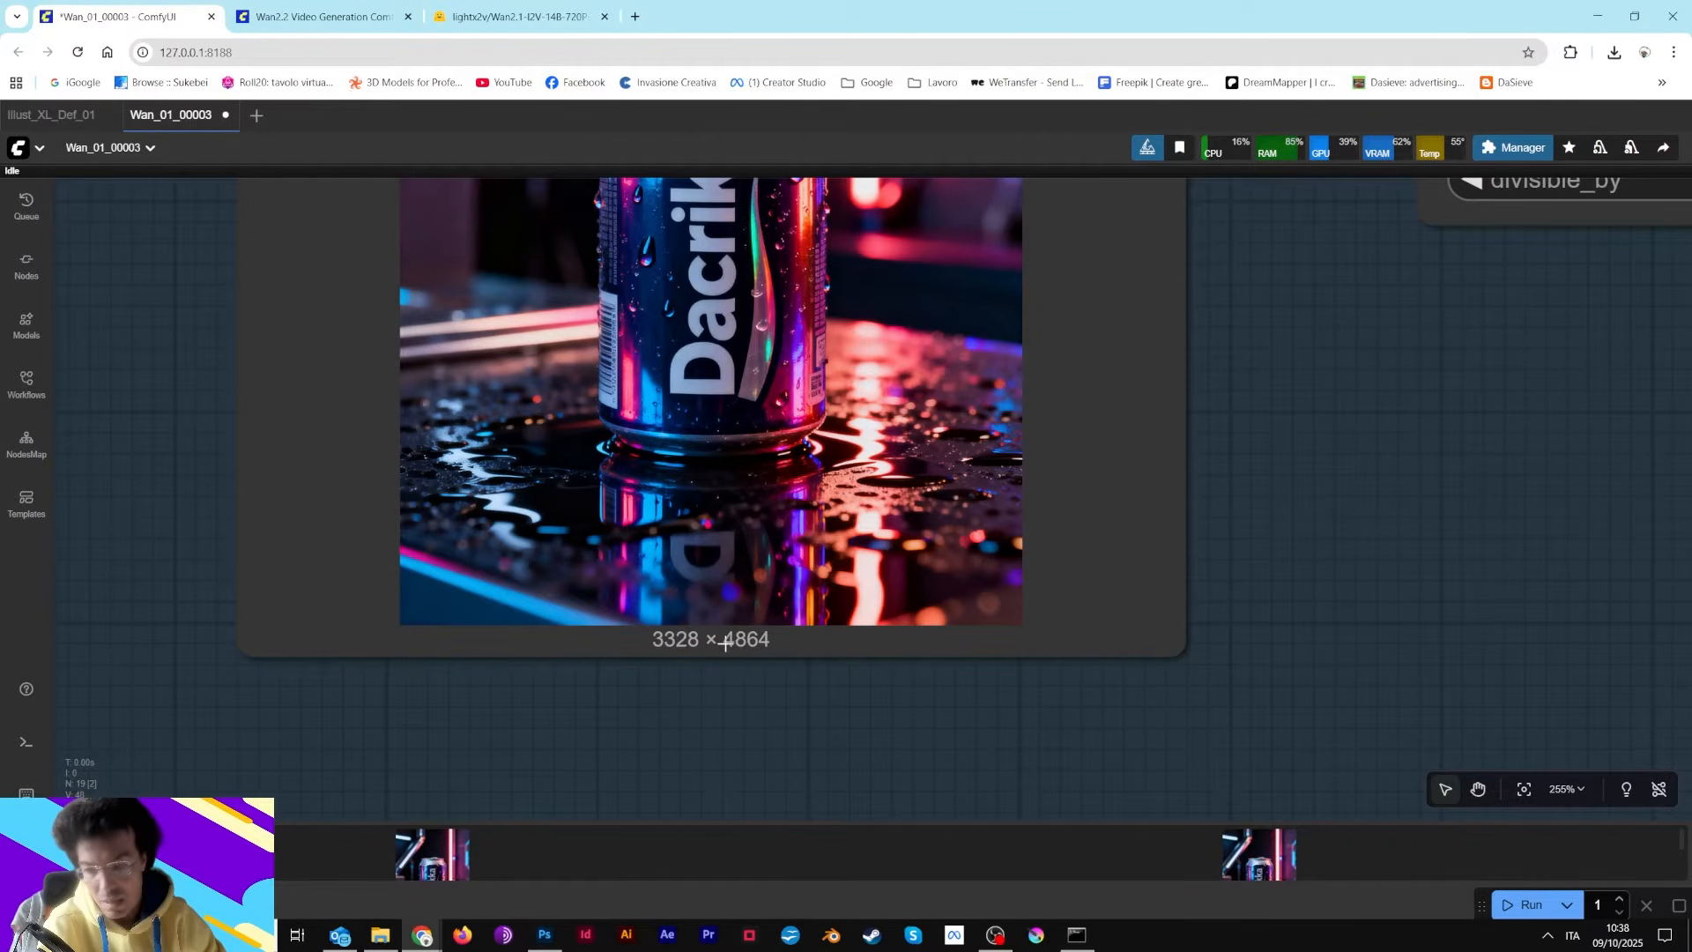
{"action": "scroll", "coordinate": [724, 643], "scroll_direction": "down", "scroll_amount": 10}
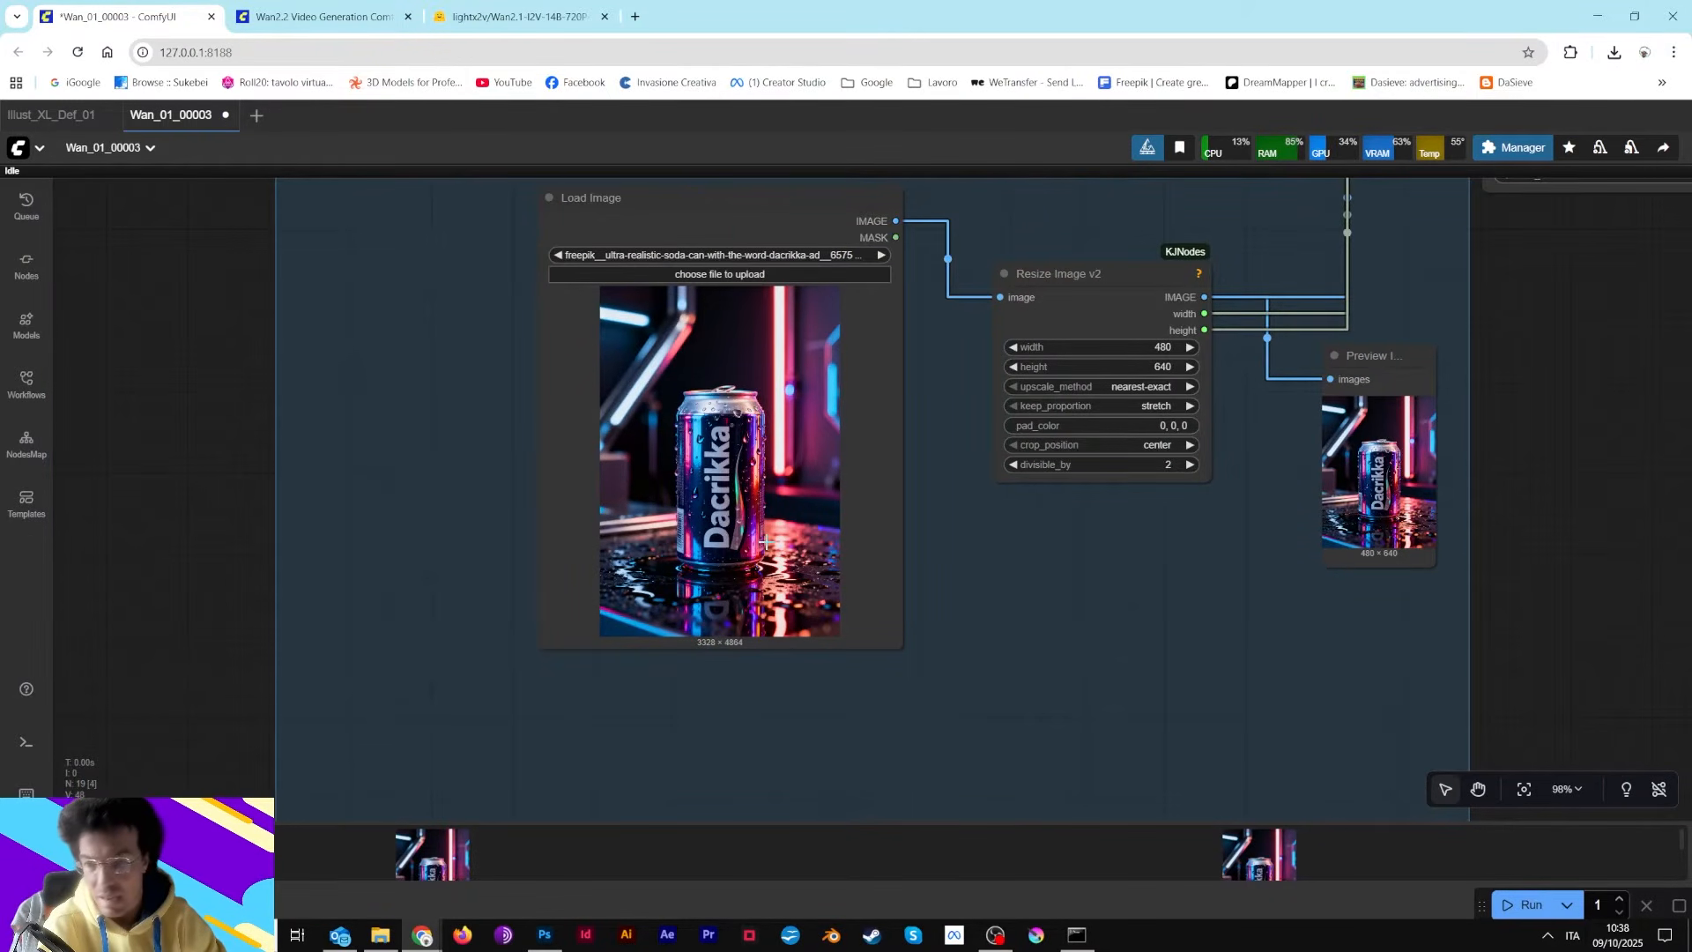
{"action": "left_click_drag", "start_coordinate": [931, 497], "coordinate": [667, 683]}
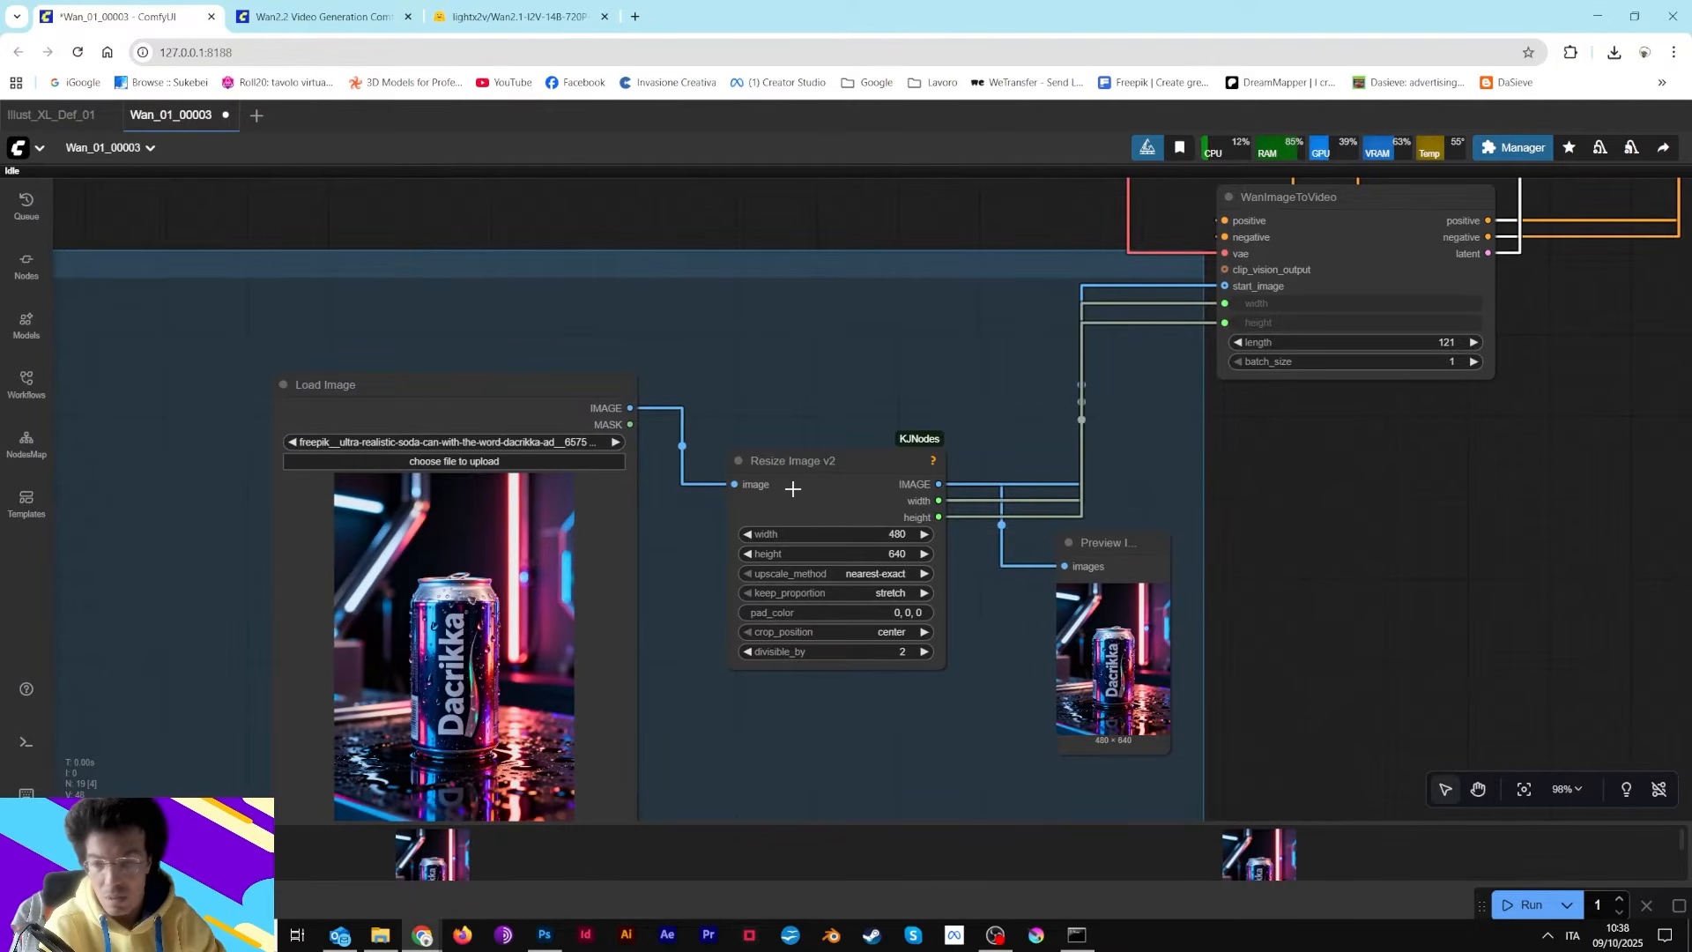
{"action": "scroll", "coordinate": [852, 522], "scroll_direction": "up", "scroll_amount": 3}
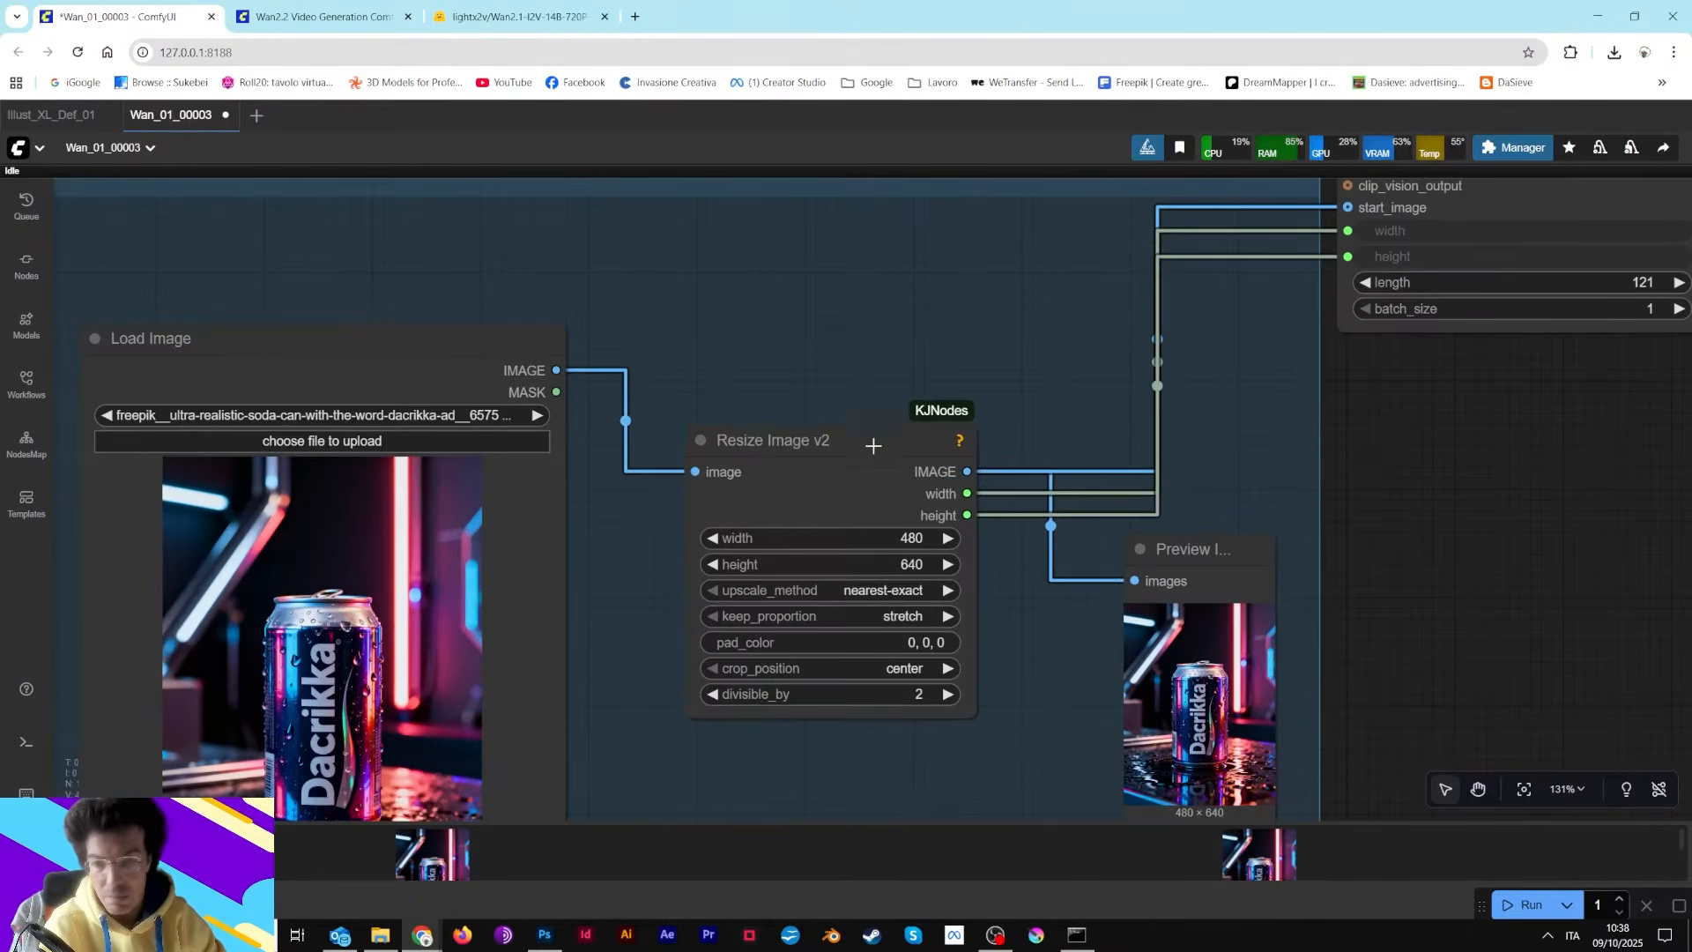
{"action": "scroll", "coordinate": [848, 491], "scroll_direction": "up", "scroll_amount": 3}
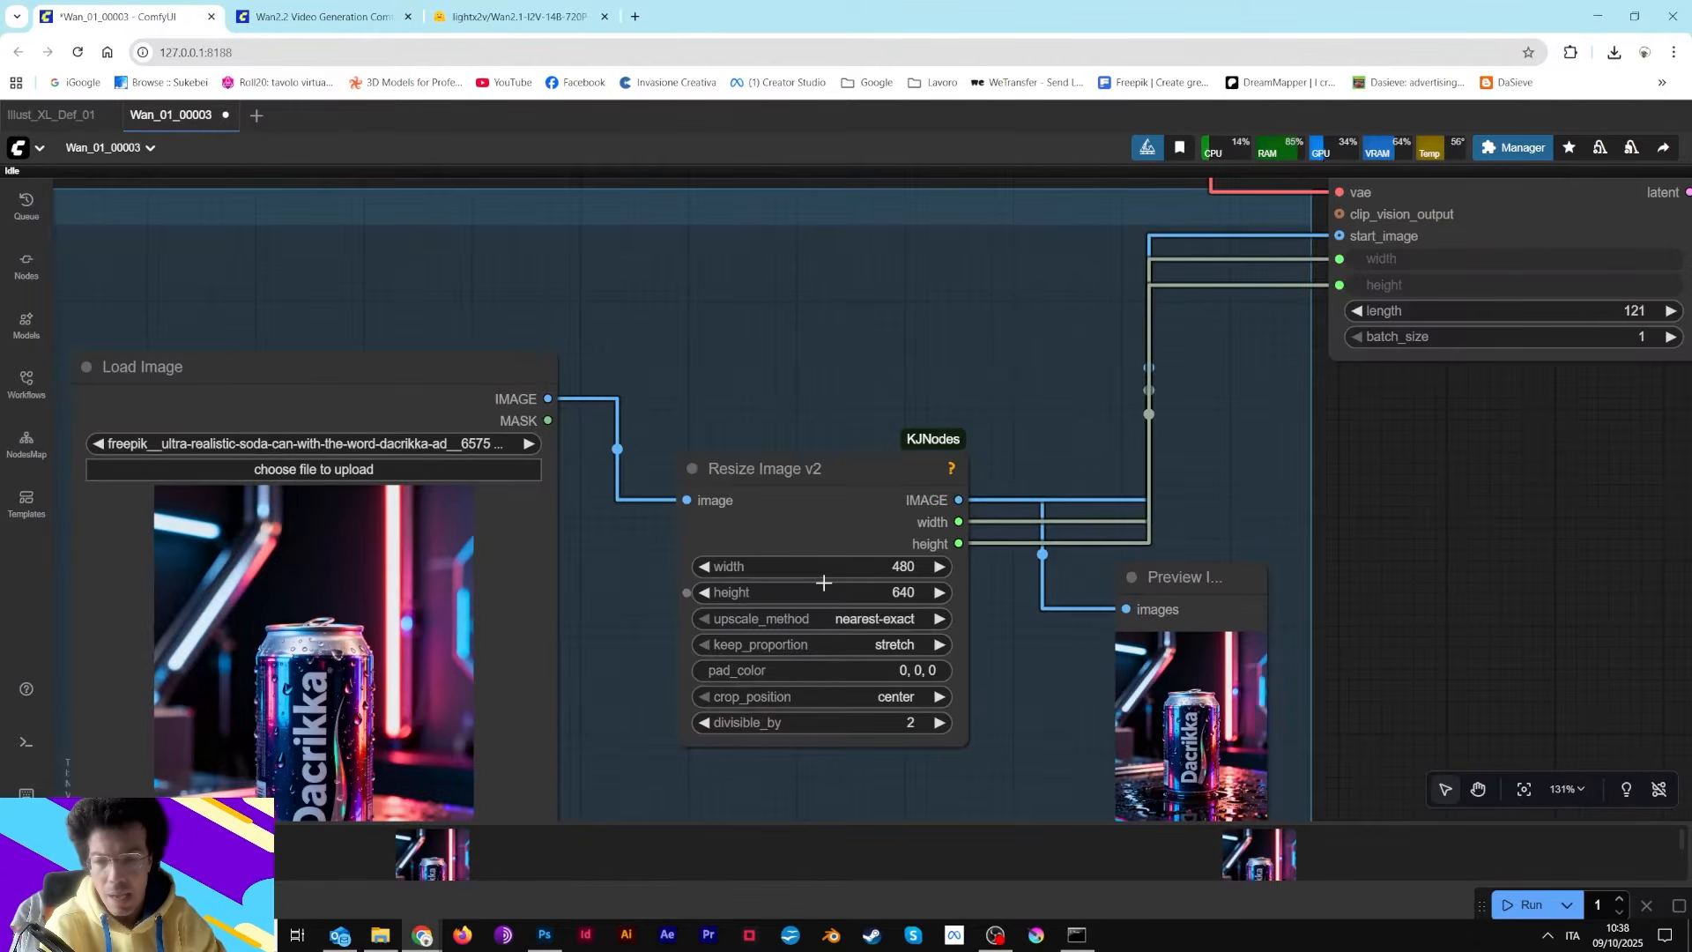
{"action": "scroll", "coordinate": [826, 588], "scroll_direction": "down", "scroll_amount": 6}
{"action": "scroll", "coordinate": [841, 652], "scroll_direction": "up", "scroll_amount": 3}
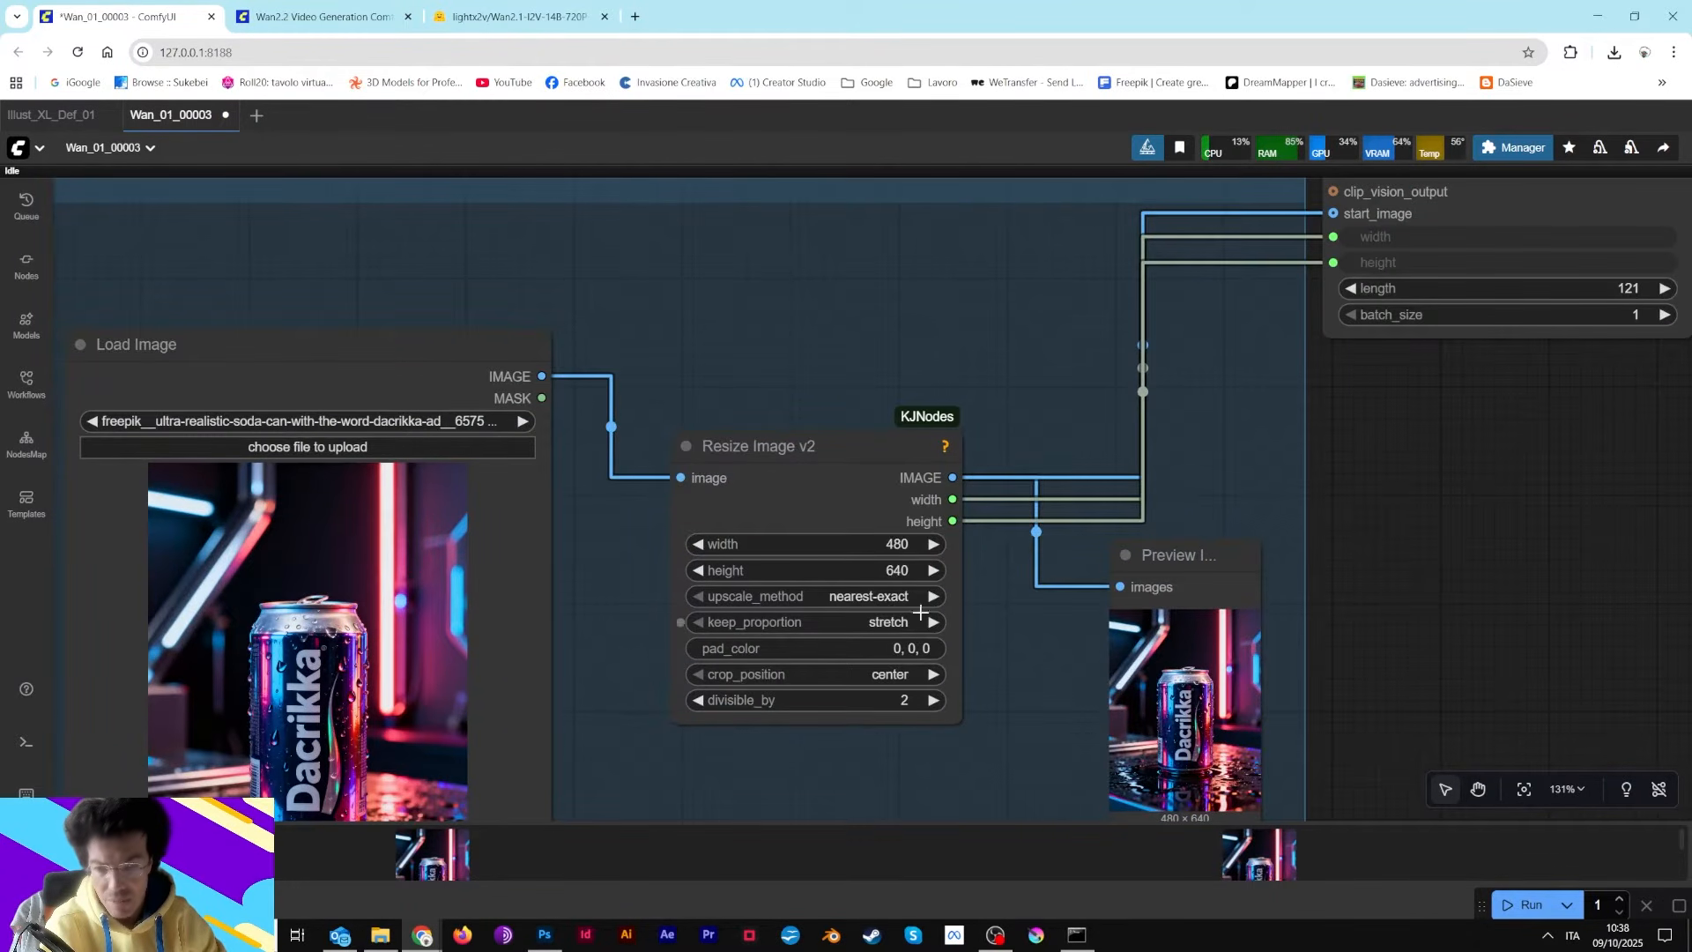
{"action": "left_click_drag", "start_coordinate": [780, 323], "coordinate": [843, 112]}
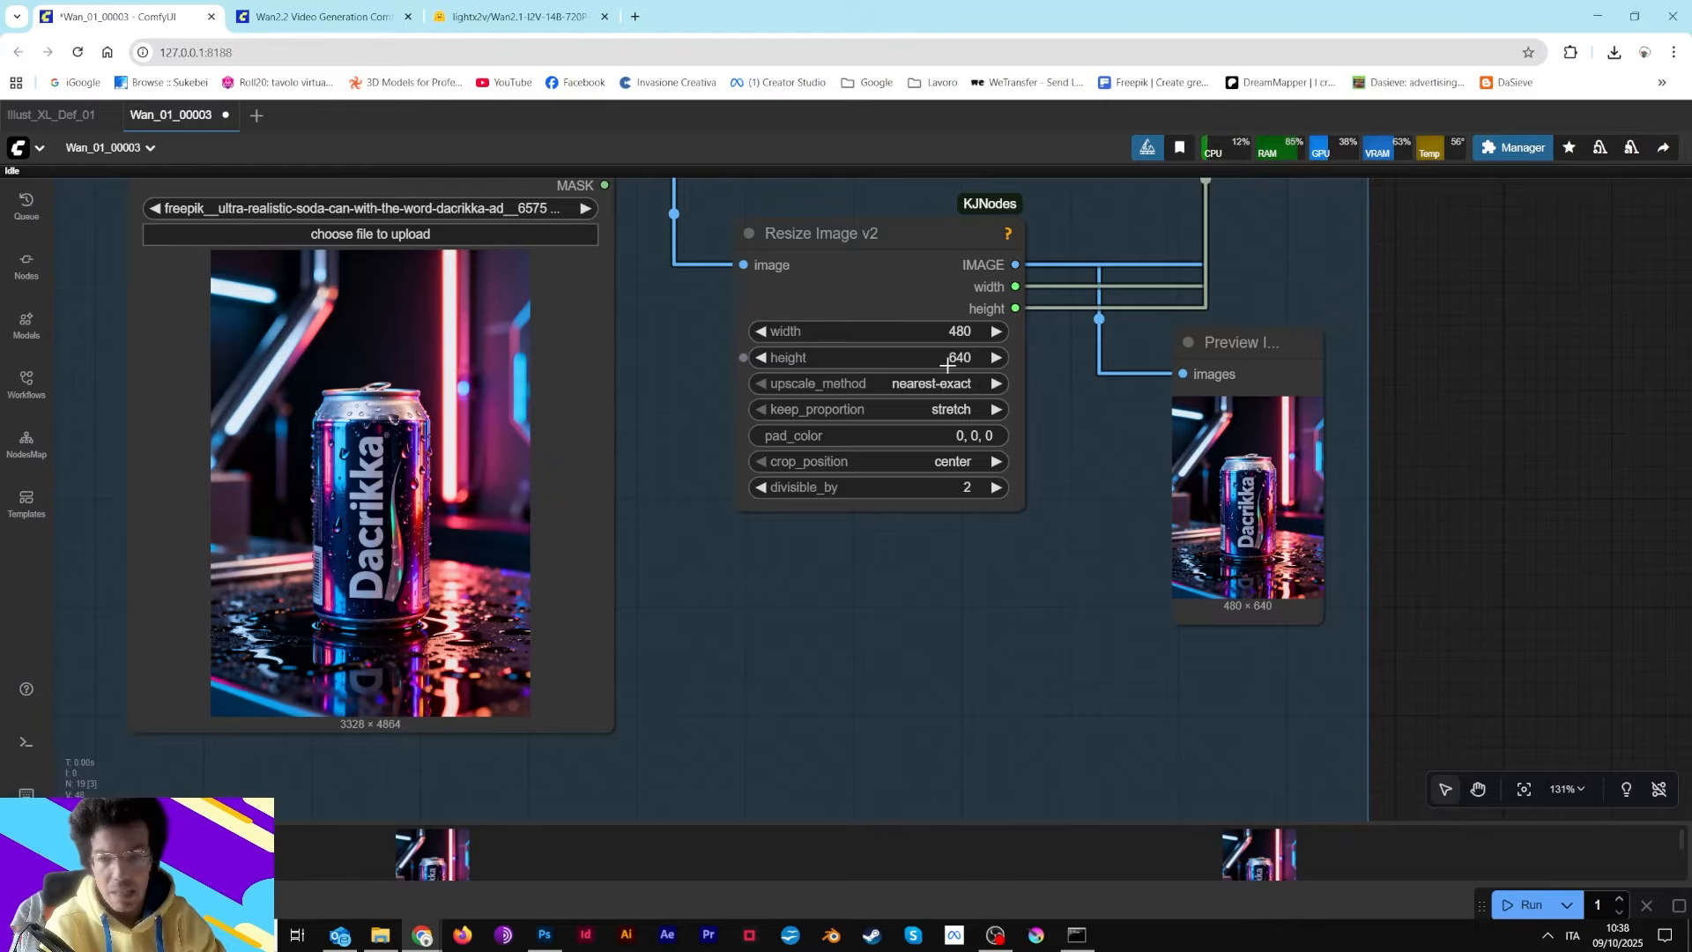
{"action": "left_click_drag", "start_coordinate": [1095, 501], "coordinate": [671, 594]}
{"action": "scroll", "coordinate": [829, 487], "scroll_direction": "up", "scroll_amount": 8}
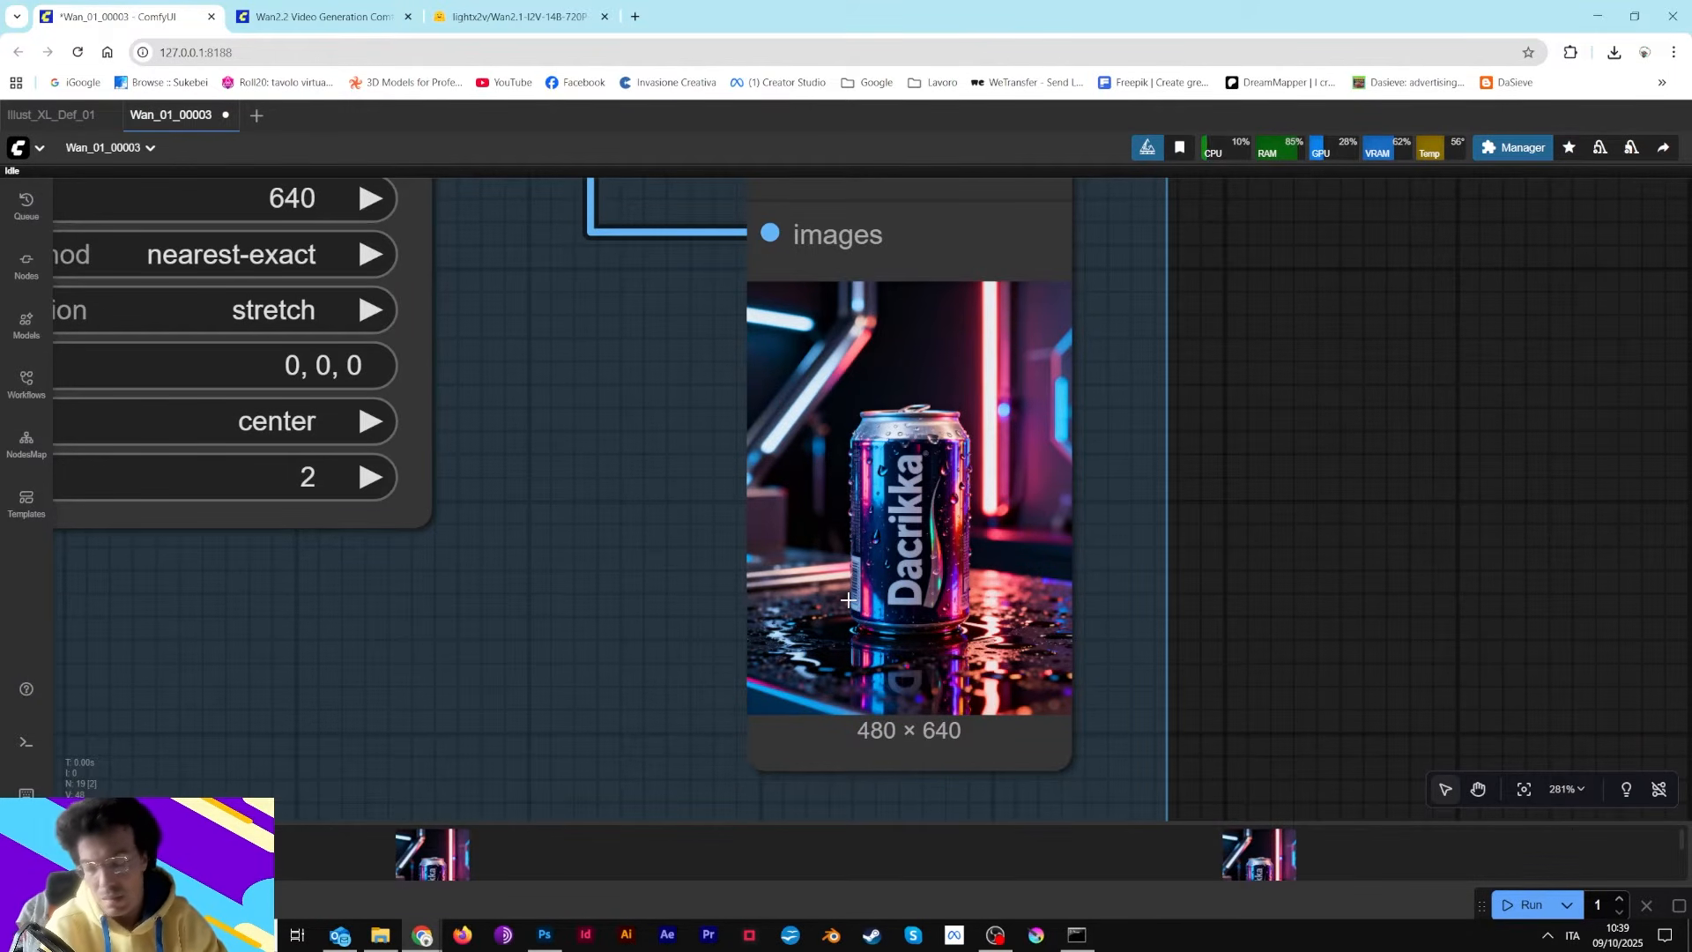
{"action": "scroll", "coordinate": [847, 600], "scroll_direction": "down", "scroll_amount": 13}
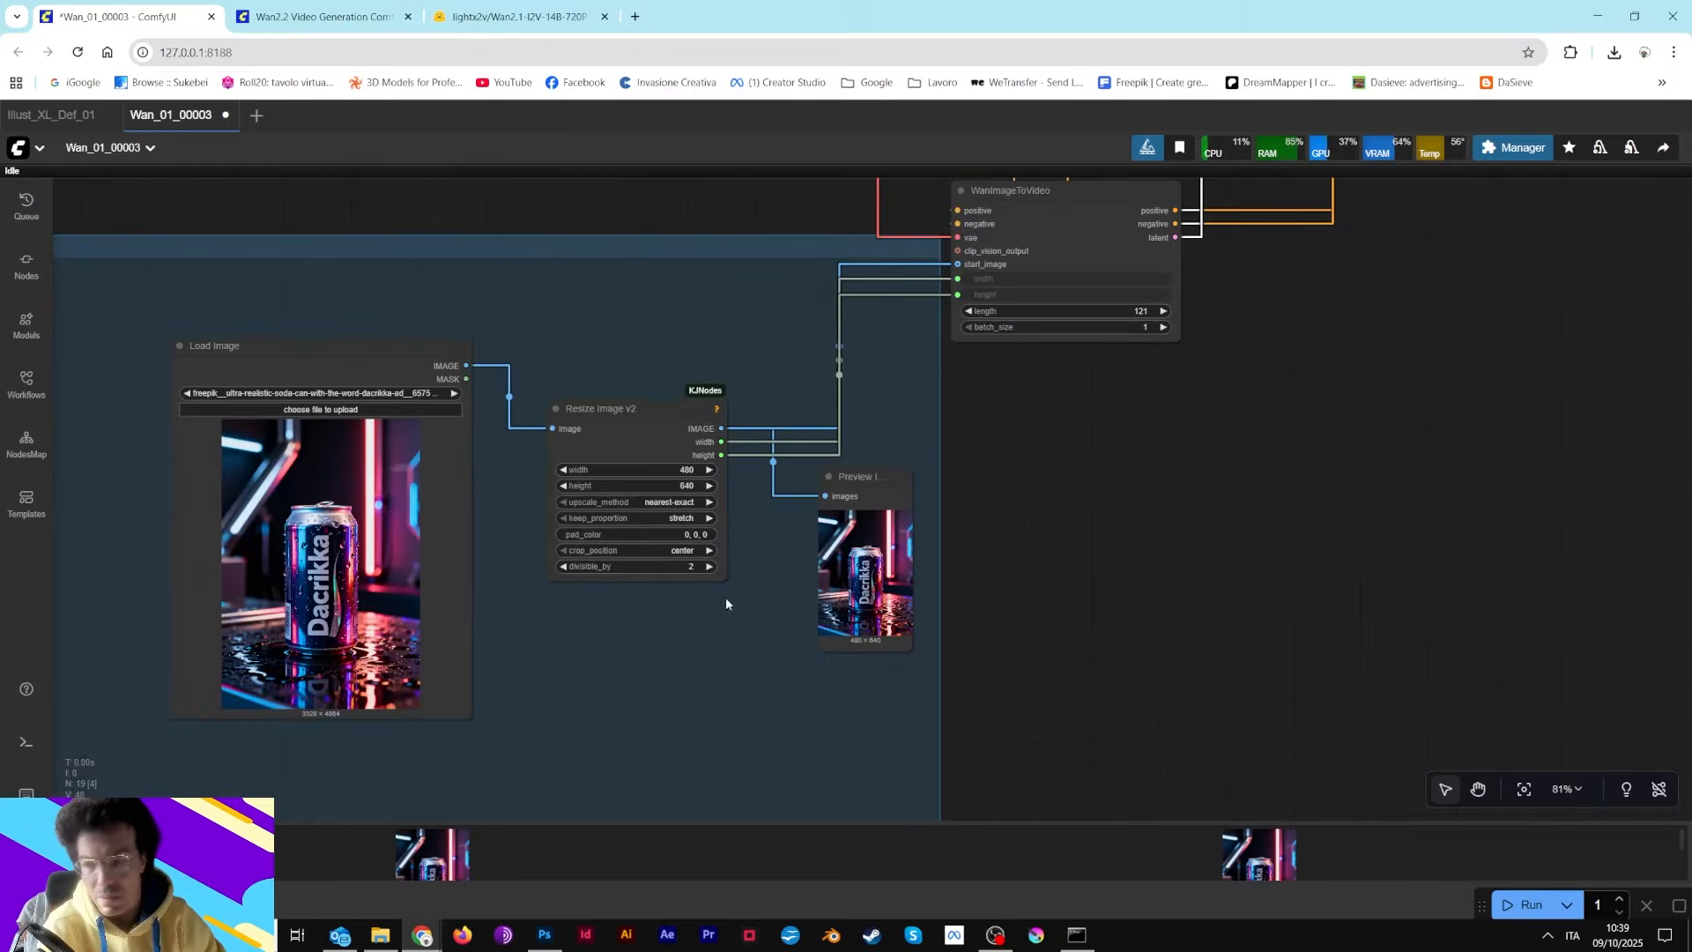
{"action": "left_click_drag", "start_coordinate": [363, 374], "coordinate": [1129, 389]}
{"action": "scroll", "coordinate": [970, 590], "scroll_direction": "up", "scroll_amount": 4}
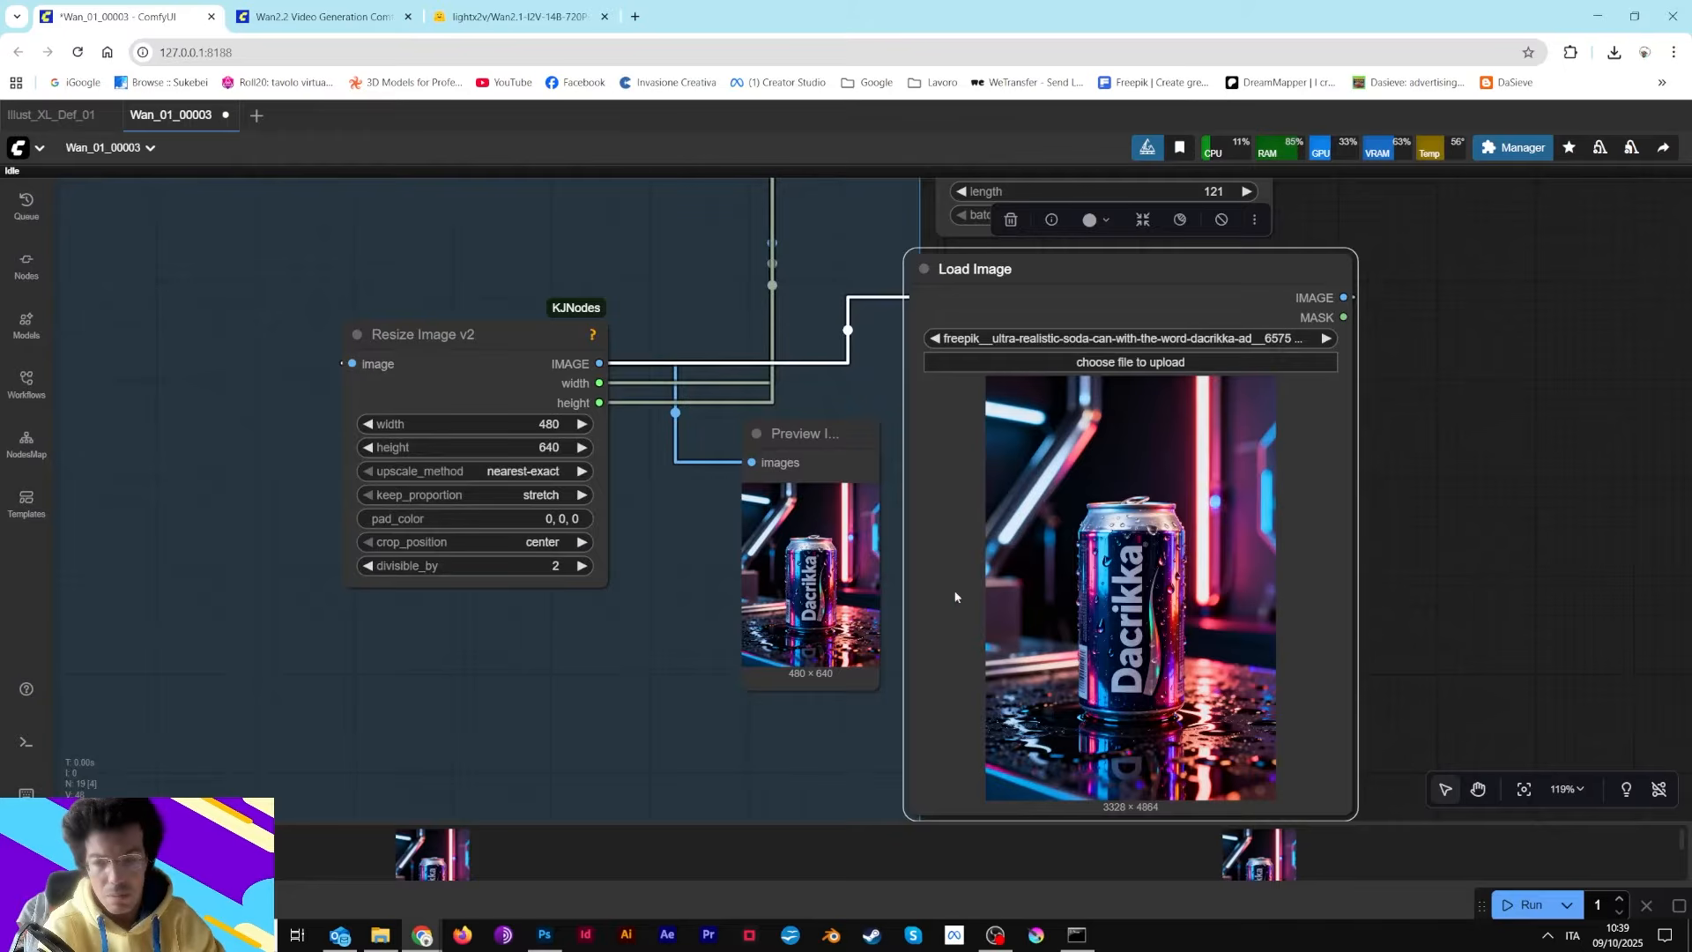
{"action": "left_click_drag", "start_coordinate": [1091, 287], "coordinate": [22, 331]}
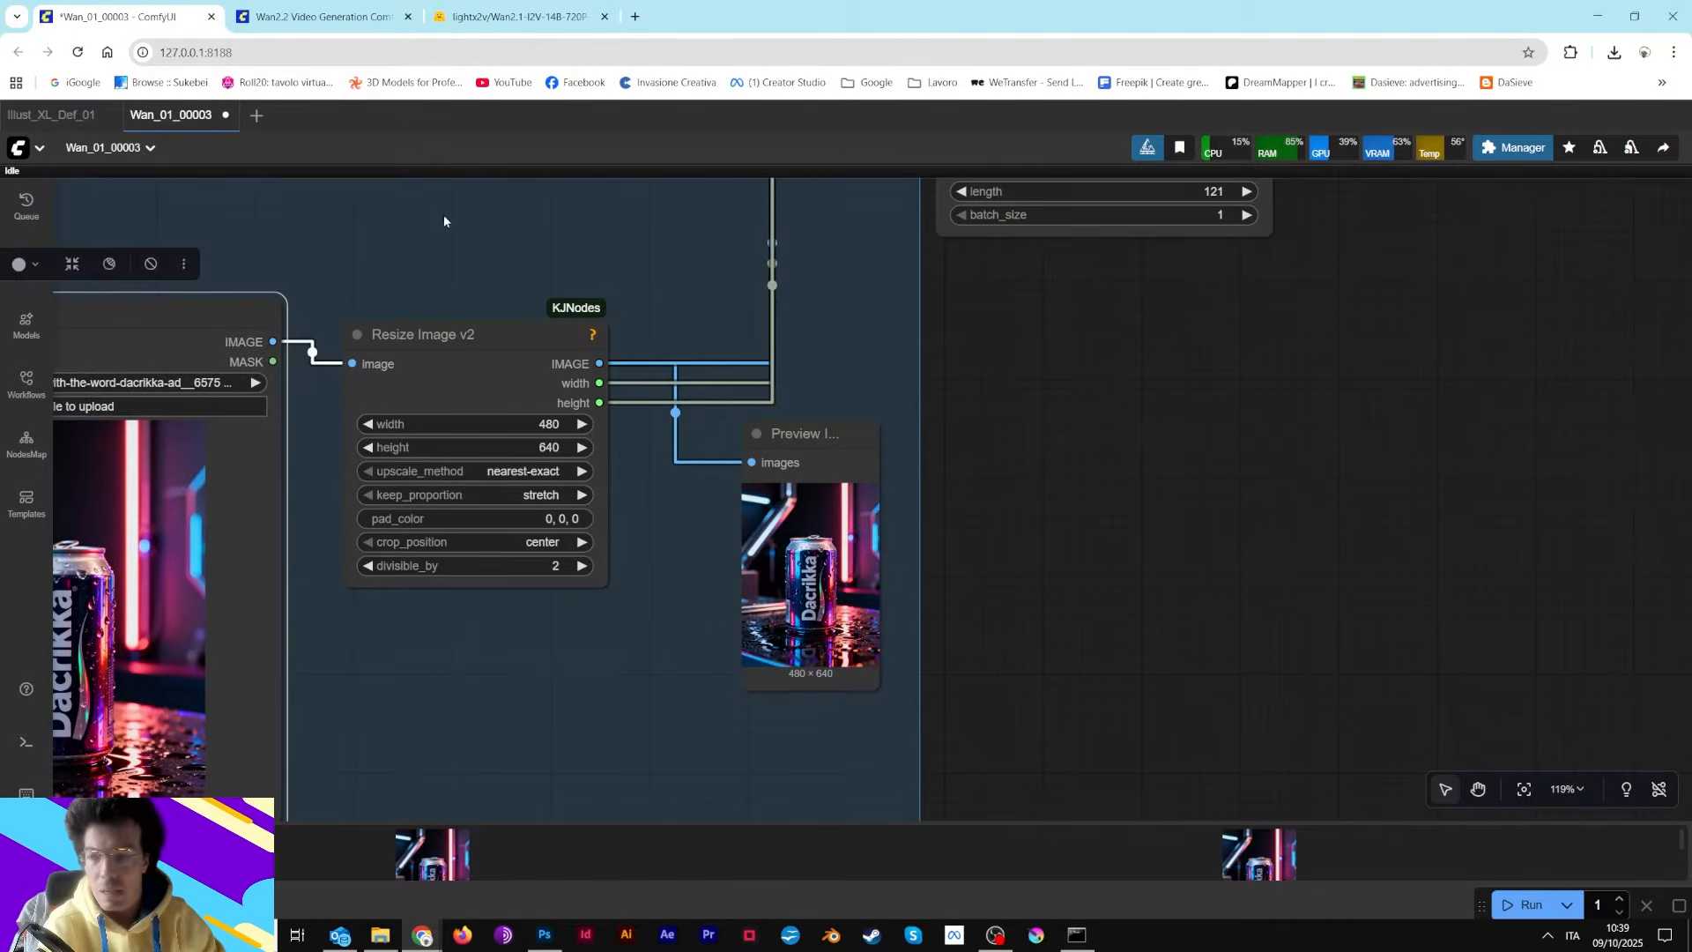
Move the WanImageToVideo node down directly beneath the negative prompt CLIP Text Encode node
{"action": "left_click_drag", "start_coordinate": [442, 214], "coordinate": [623, 385]}
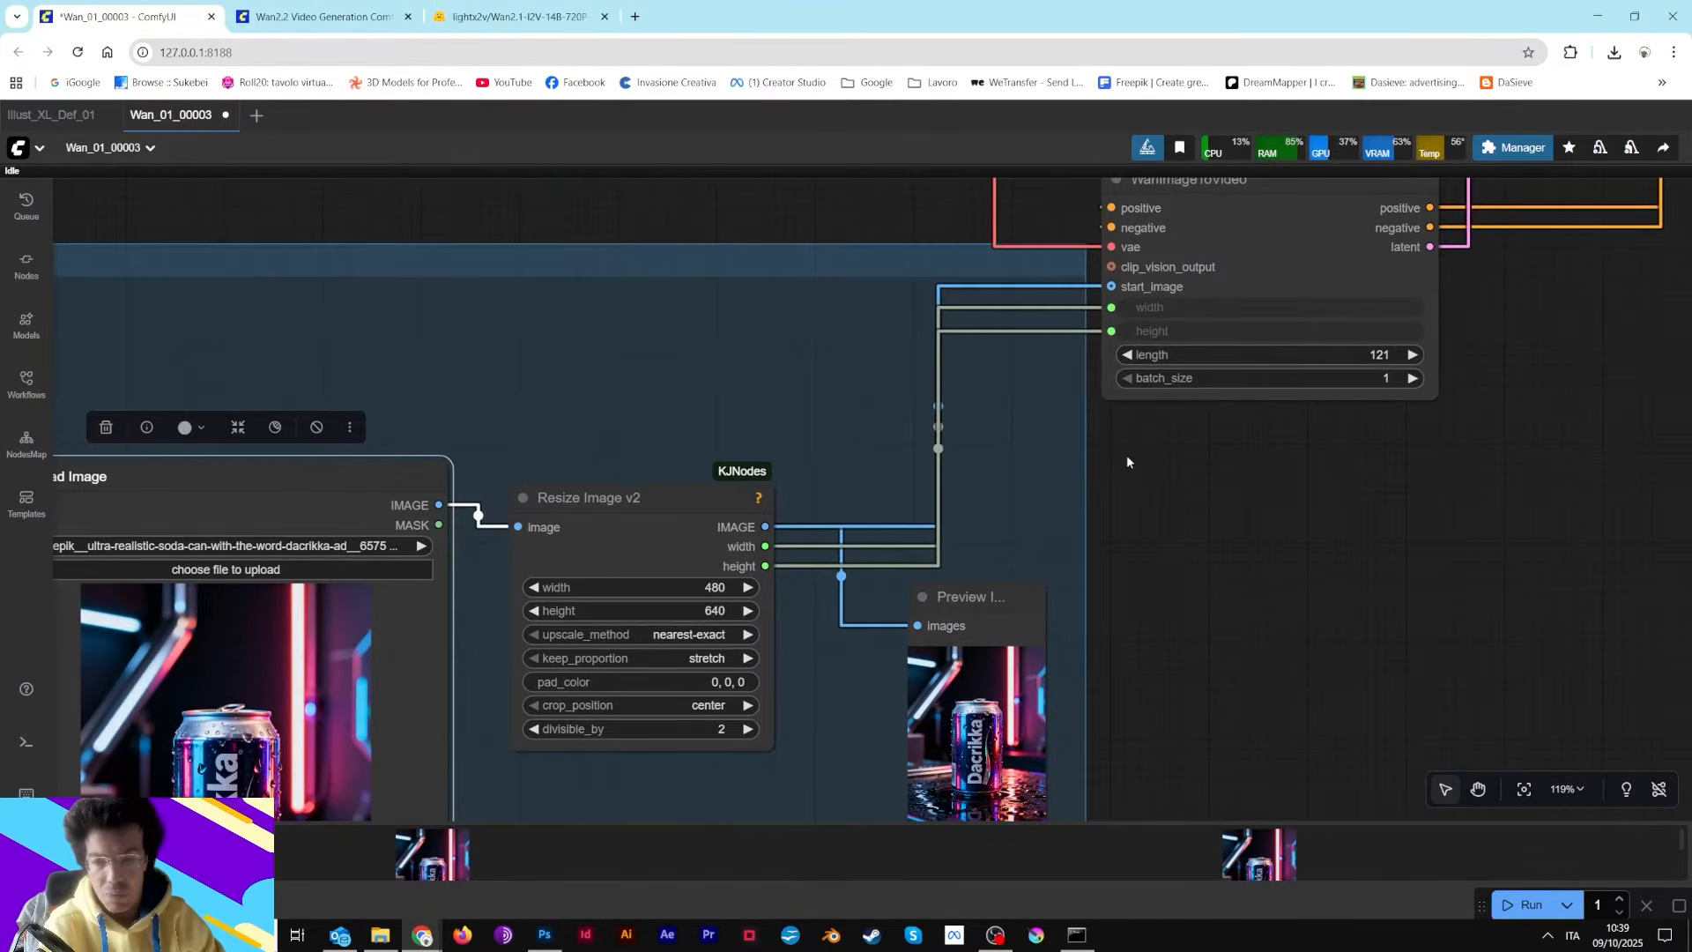
{"action": "left_click_drag", "start_coordinate": [1128, 457], "coordinate": [792, 880]}
{"action": "left_click_drag", "start_coordinate": [1241, 735], "coordinate": [1160, 490]}
{"action": "left_click", "coordinate": [960, 389]}
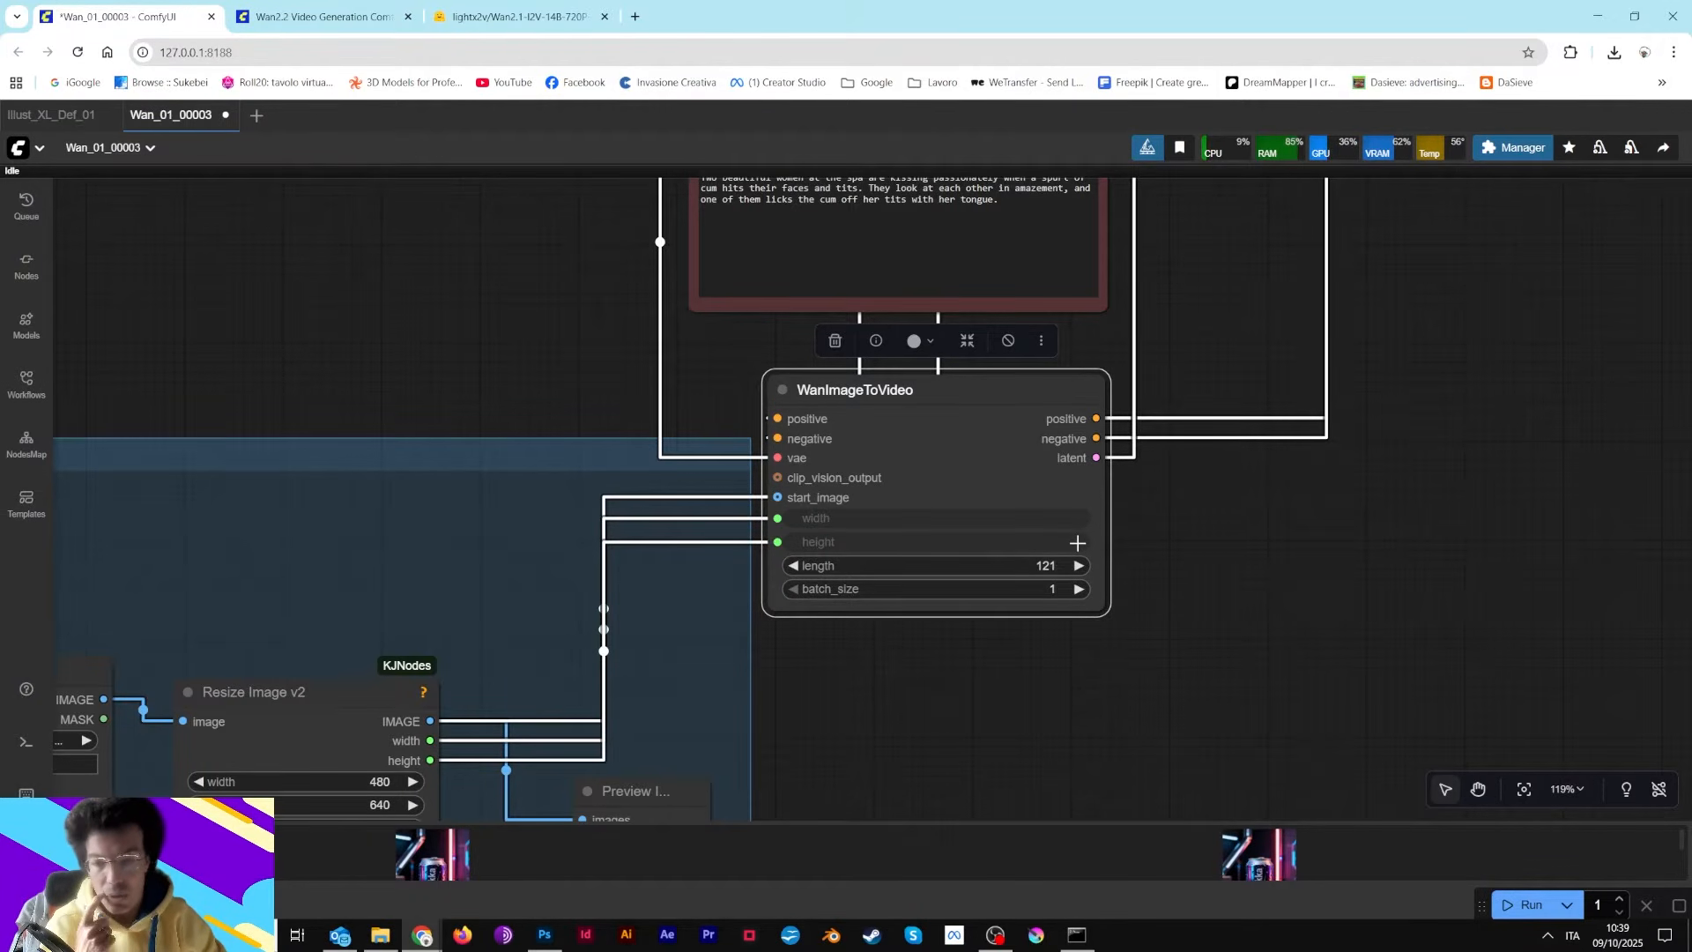
{"action": "left_click_drag", "start_coordinate": [1233, 293], "coordinate": [1080, 715]}
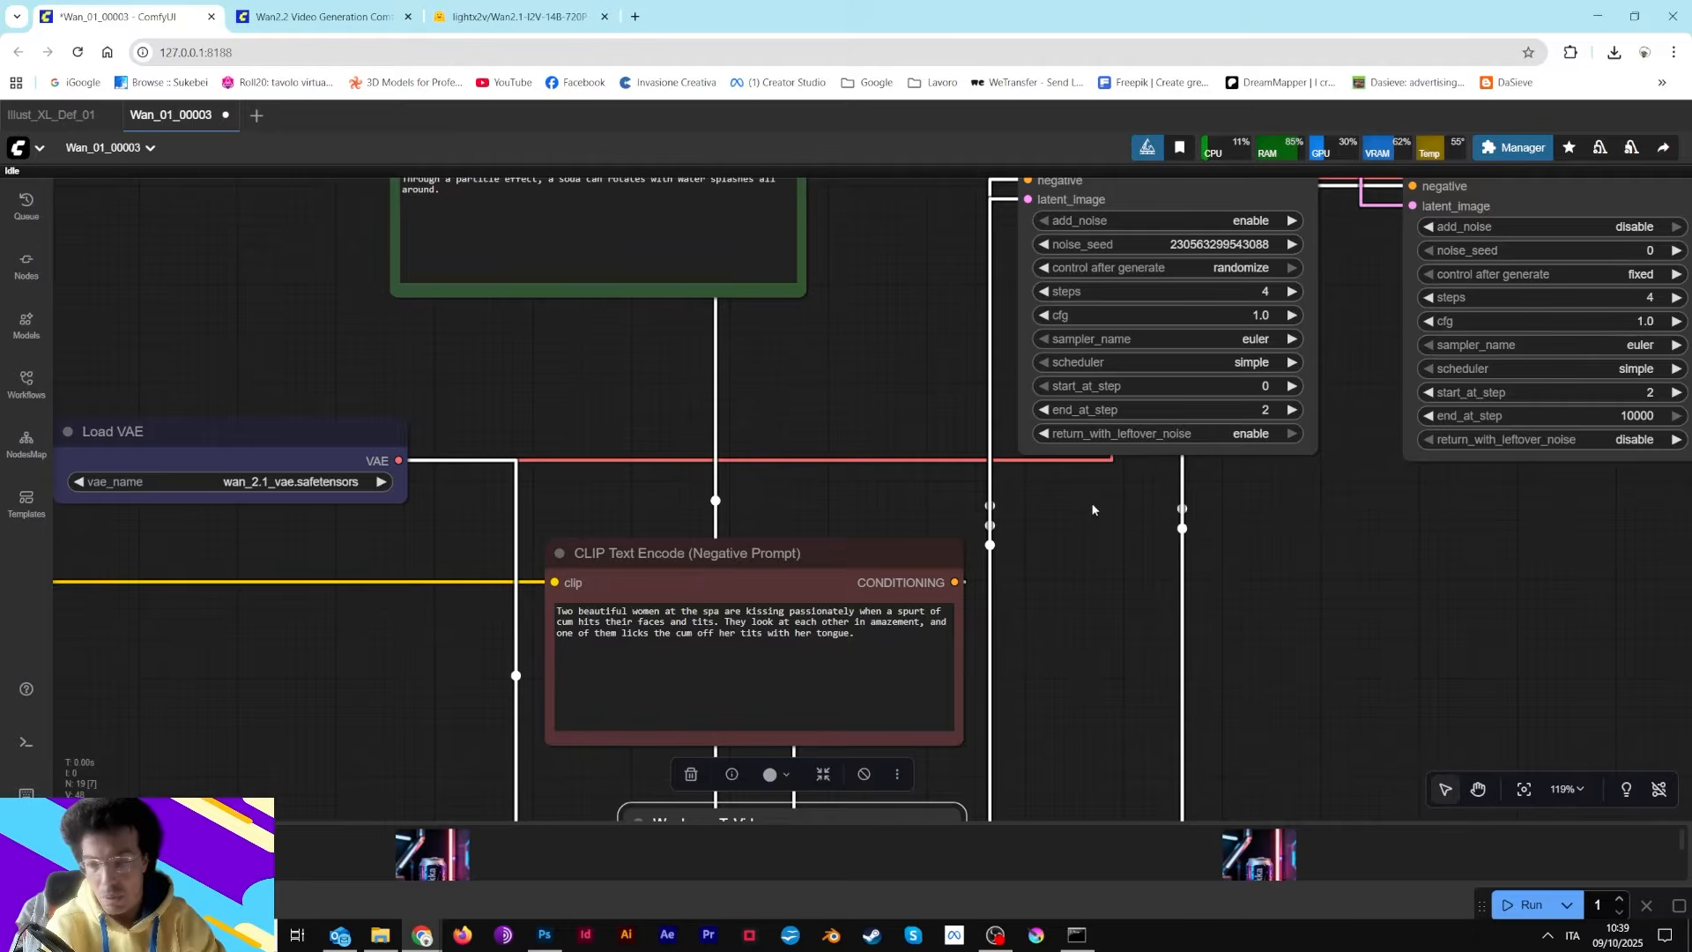
{"action": "left_click_drag", "start_coordinate": [927, 331], "coordinate": [895, 261]}
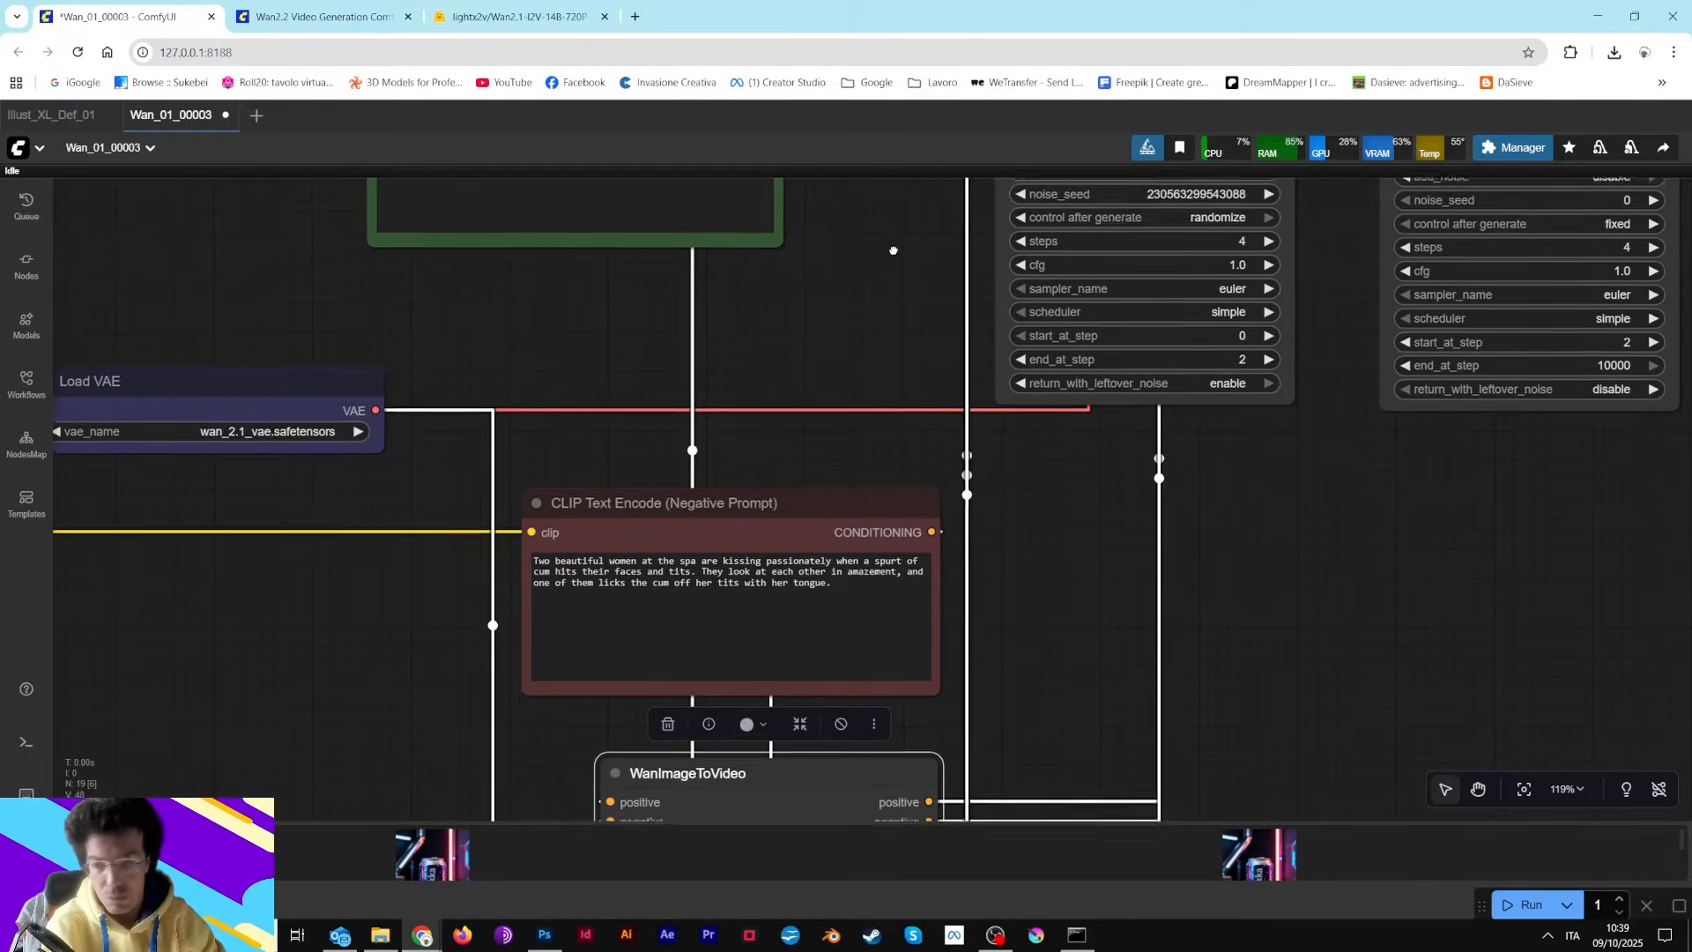
{"action": "scroll", "coordinate": [895, 256], "scroll_direction": "down", "scroll_amount": 5}
{"action": "scroll", "coordinate": [1083, 351], "scroll_direction": "up", "scroll_amount": 13}
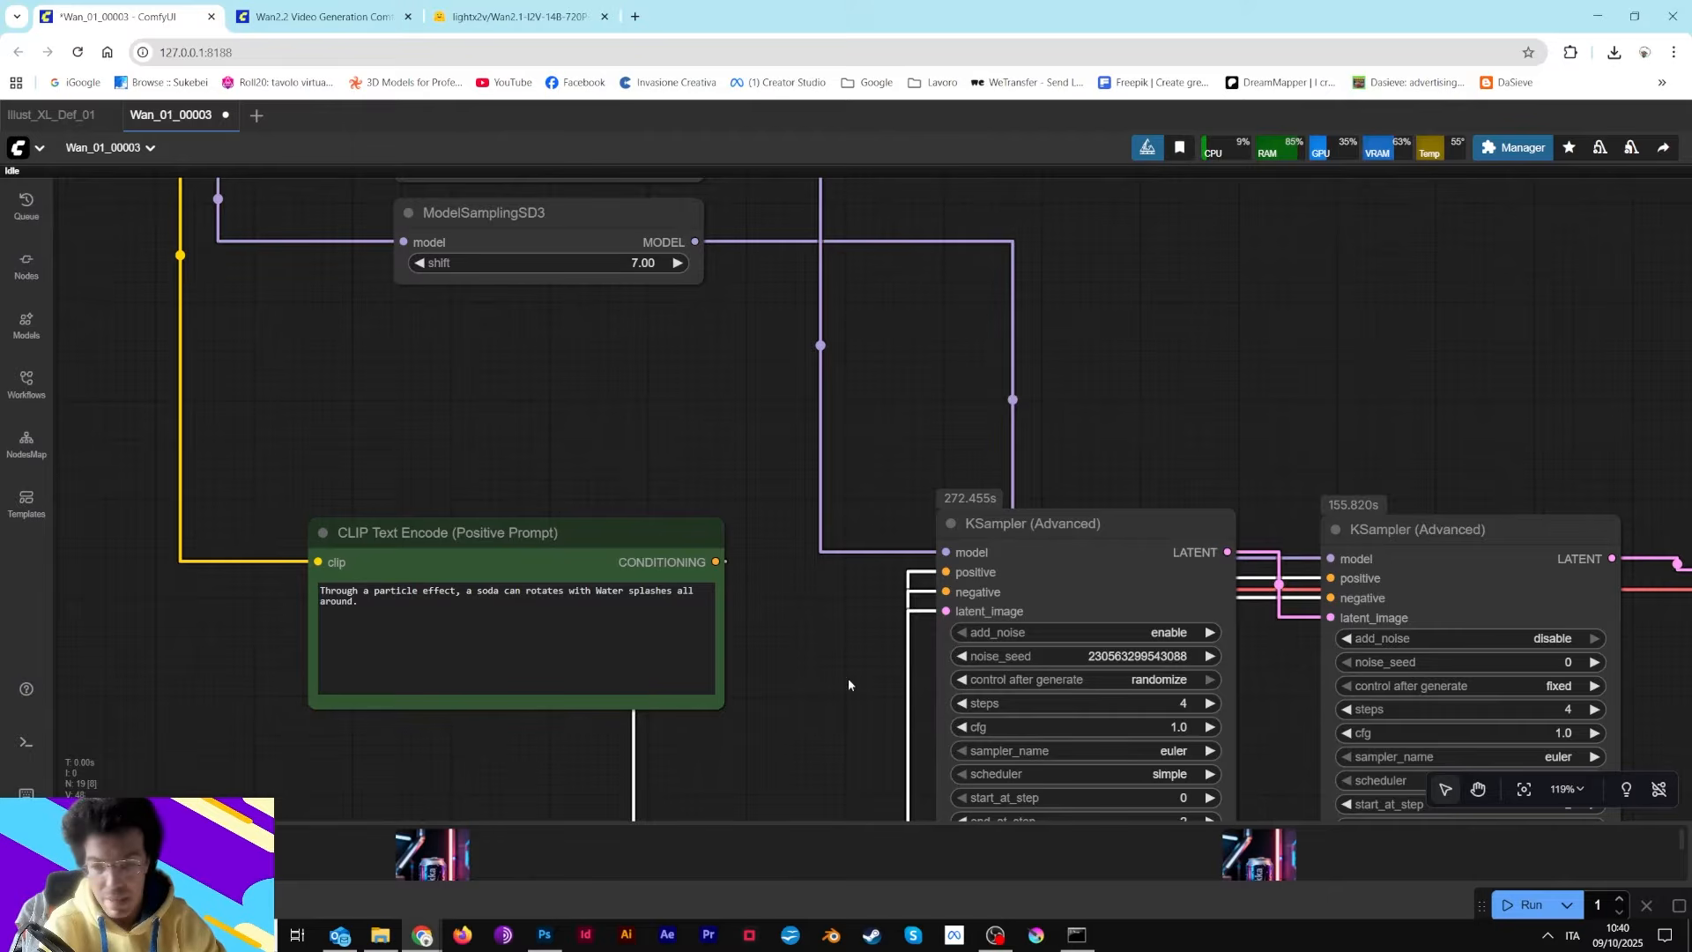
Reposition both KSampler (Advanced) nodes beneath and to the right of the two ModelSamplingSD3 nodes
{"action": "left_click_drag", "start_coordinate": [850, 684], "coordinate": [803, 666]}
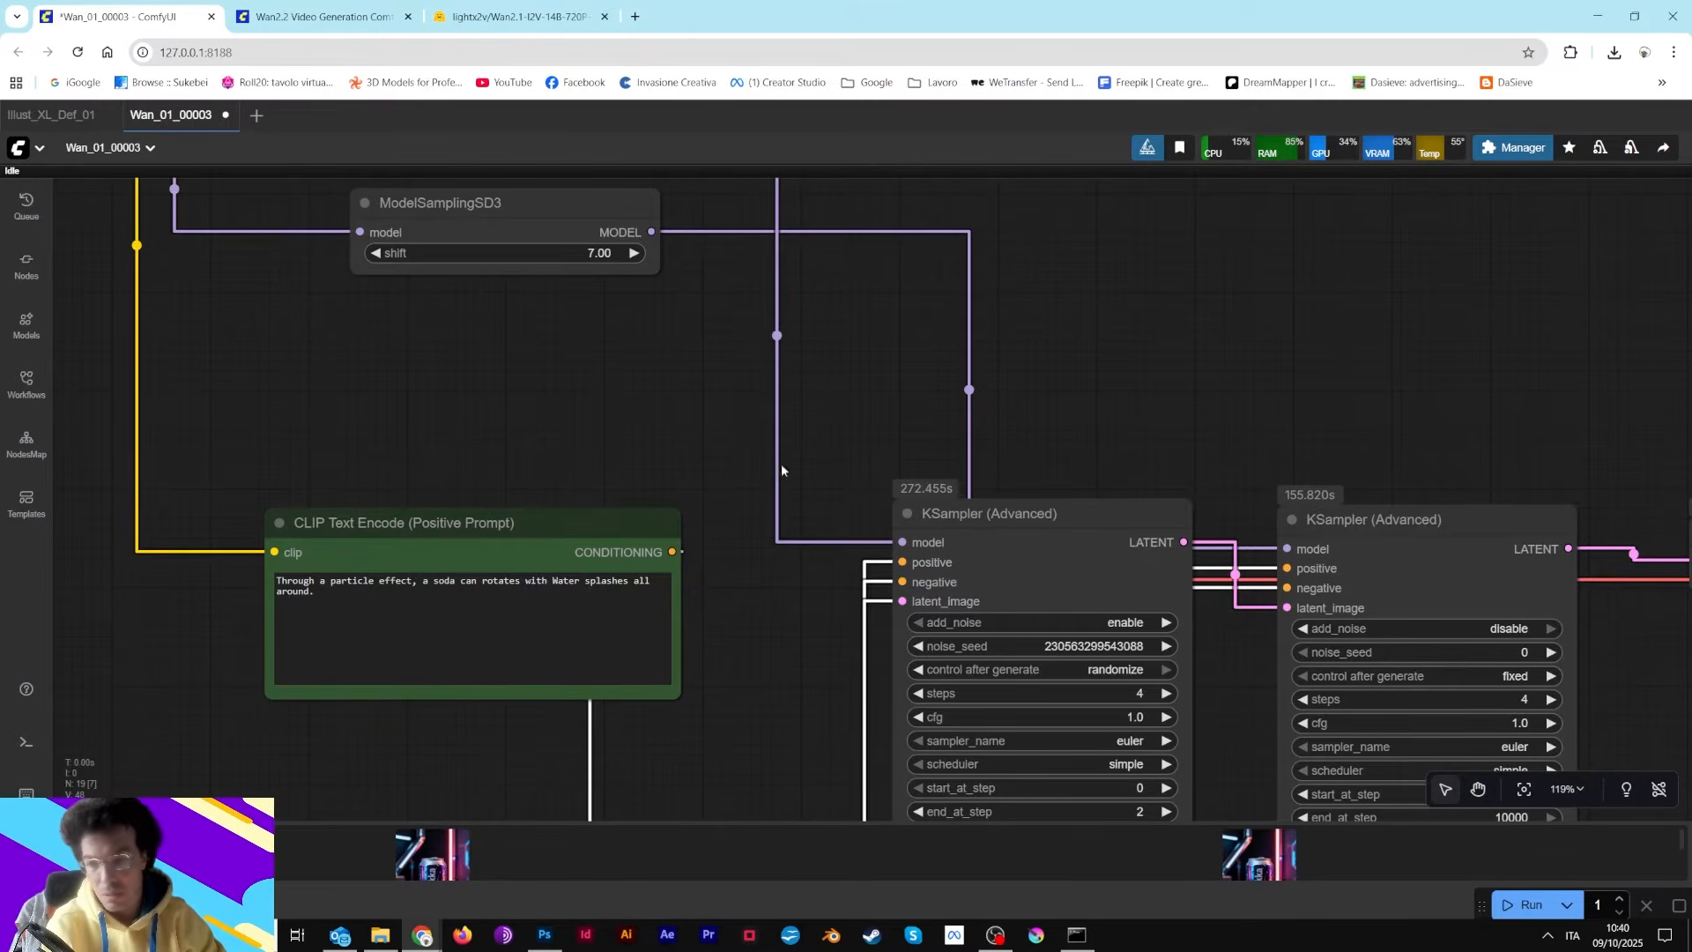
{"action": "left_click_drag", "start_coordinate": [1210, 402], "coordinate": [956, 269]}
{"action": "mouse_move", "coordinate": [891, 385]}
{"action": "left_mouse_down"}
{"action": "mouse_move", "coordinate": [898, 366]}
{"action": "mouse_move", "coordinate": [915, 387]}
{"action": "left_mouse_up"}
{"action": "left_click_drag", "start_coordinate": [1061, 360], "coordinate": [1046, 435]}
{"action": "left_click_drag", "start_coordinate": [884, 334], "coordinate": [1019, 586]}
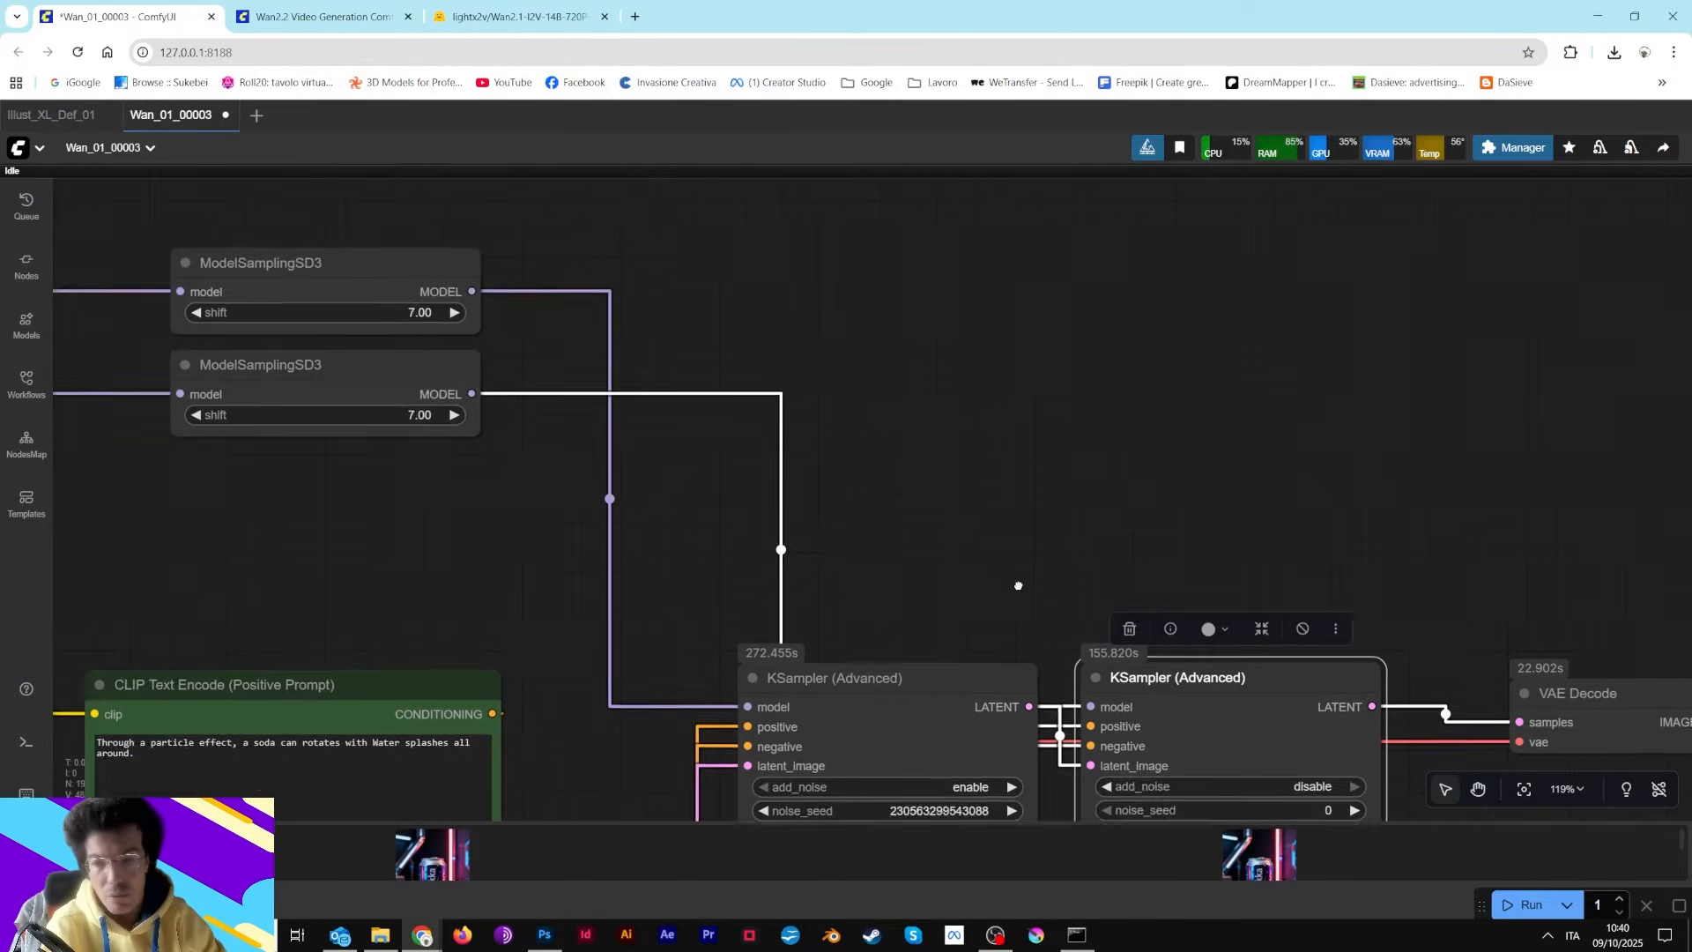
{"action": "mouse_move", "coordinate": [1190, 737]}
{"action": "left_mouse_down"}
{"action": "mouse_move", "coordinate": [1191, 671]}
{"action": "mouse_move", "coordinate": [1183, 746]}
{"action": "left_mouse_up"}
{"action": "mouse_move", "coordinate": [952, 715]}
{"action": "left_mouse_down"}
{"action": "mouse_move", "coordinate": [944, 557]}
{"action": "mouse_move", "coordinate": [917, 603]}
{"action": "mouse_move", "coordinate": [920, 721]}
{"action": "left_mouse_up"}
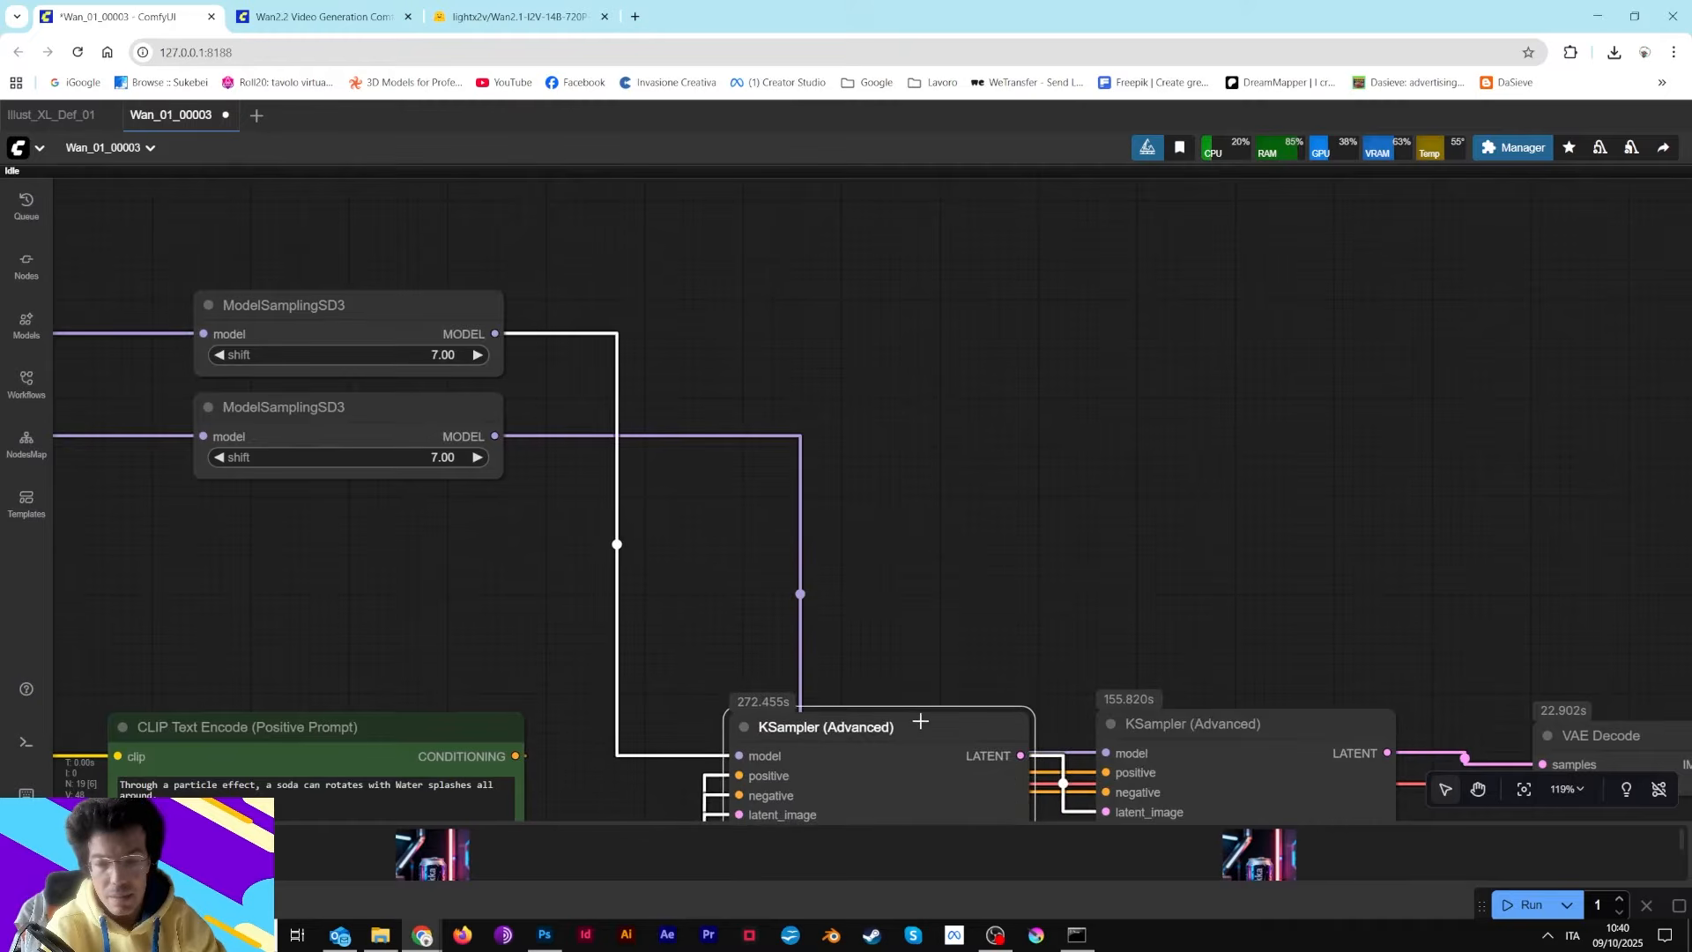
Examine the settings of the two KSampler (Advanced) nodes alongside the Load LoRA and ModelSamplingSD3 nodes
{"action": "left_click_drag", "start_coordinate": [1072, 609], "coordinate": [1063, 252]}
{"action": "scroll", "coordinate": [1057, 480], "scroll_direction": "up", "scroll_amount": 4}
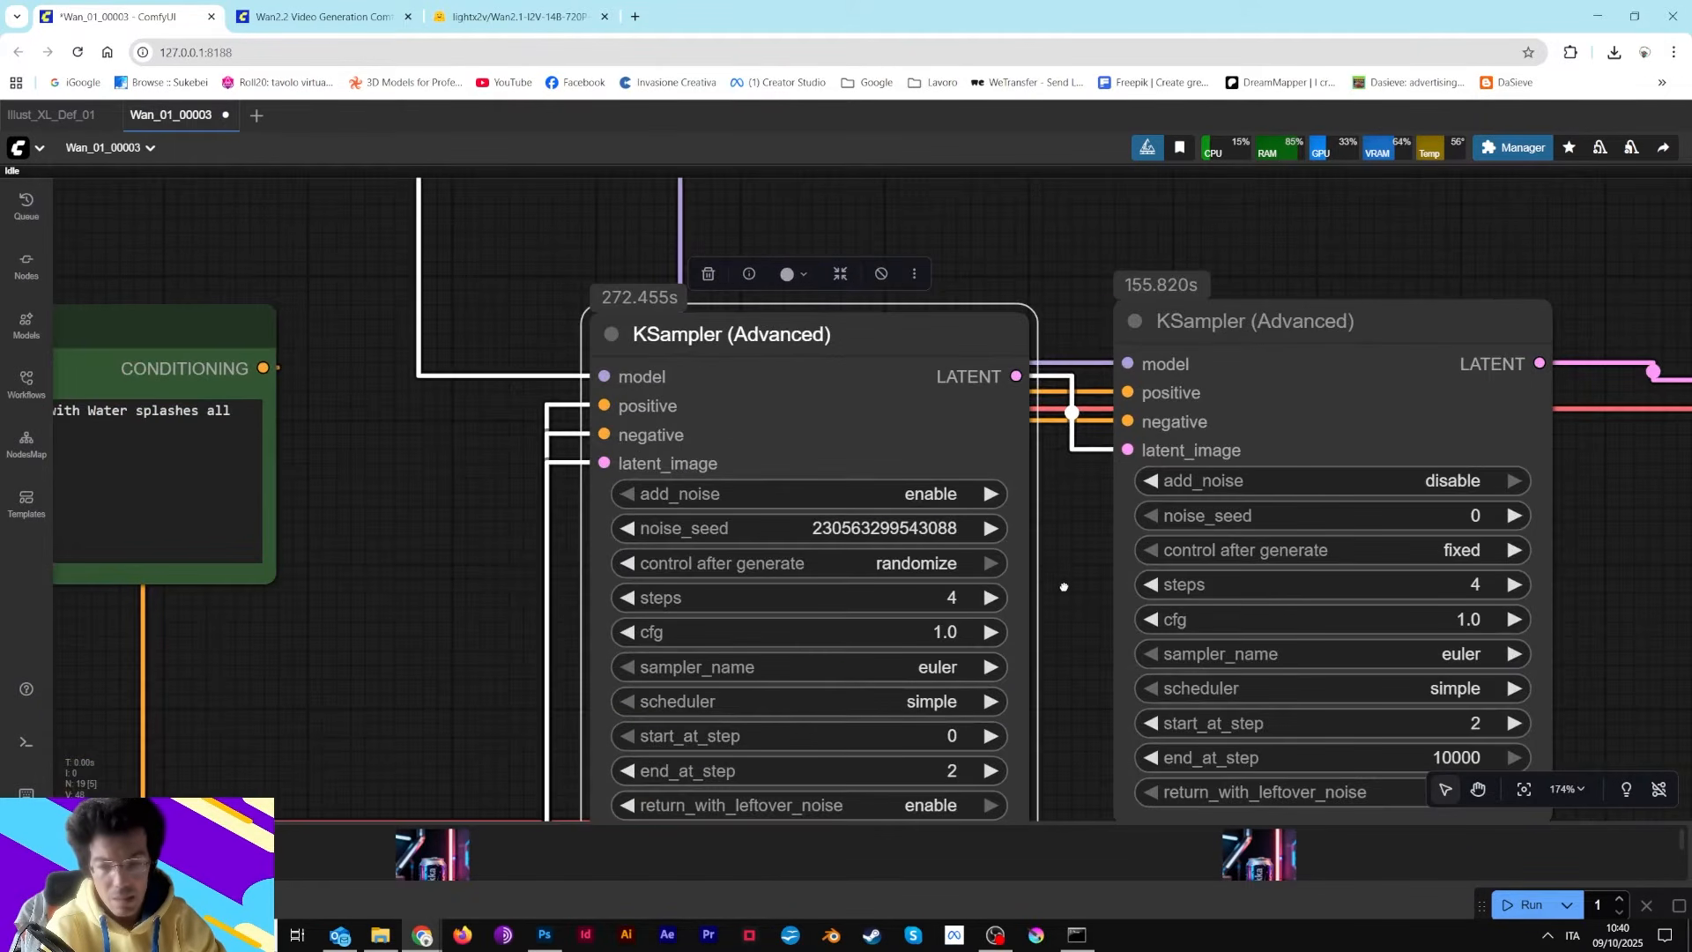
{"action": "left_click_drag", "start_coordinate": [1063, 587], "coordinate": [1052, 415]}
{"action": "scroll", "coordinate": [906, 423], "scroll_direction": "up", "scroll_amount": 3}
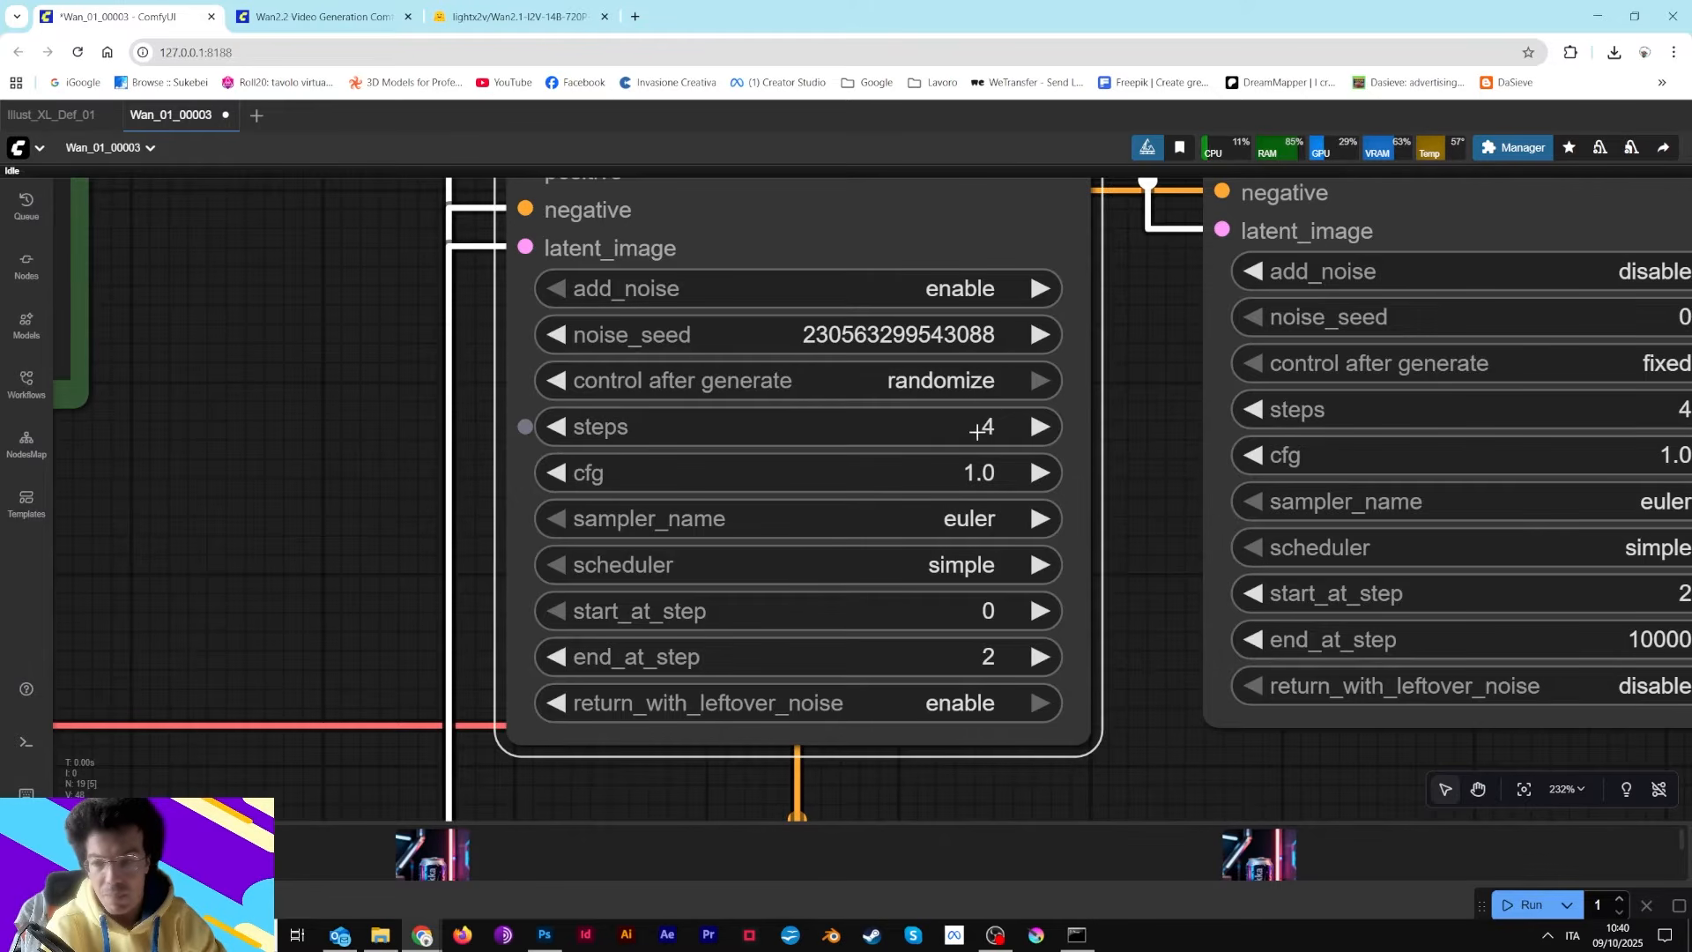
{"action": "scroll", "coordinate": [383, 423], "scroll_direction": "down", "scroll_amount": 8}
{"action": "left_click_drag", "start_coordinate": [378, 420], "coordinate": [1075, 769]}
{"action": "left_click_drag", "start_coordinate": [808, 473], "coordinate": [1230, 668]}
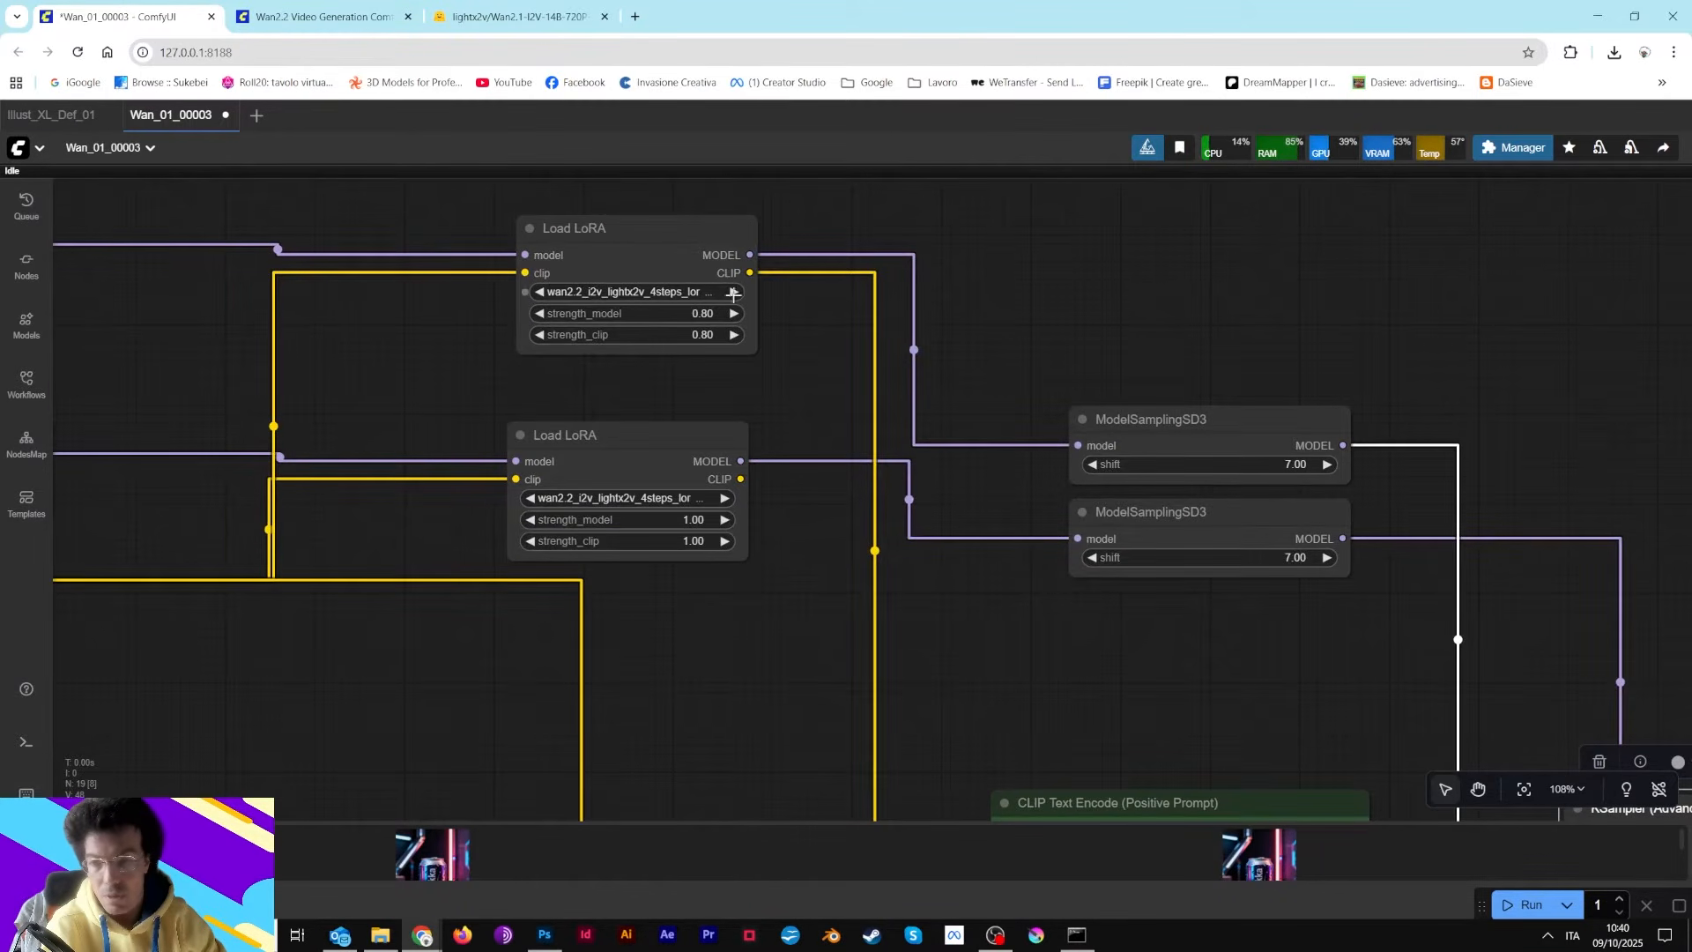
{"action": "left_click_drag", "start_coordinate": [1372, 774], "coordinate": [707, 430]}
{"action": "left_click_drag", "start_coordinate": [757, 576], "coordinate": [613, 401]}
{"action": "scroll", "coordinate": [999, 568], "scroll_direction": "up", "scroll_amount": 8}
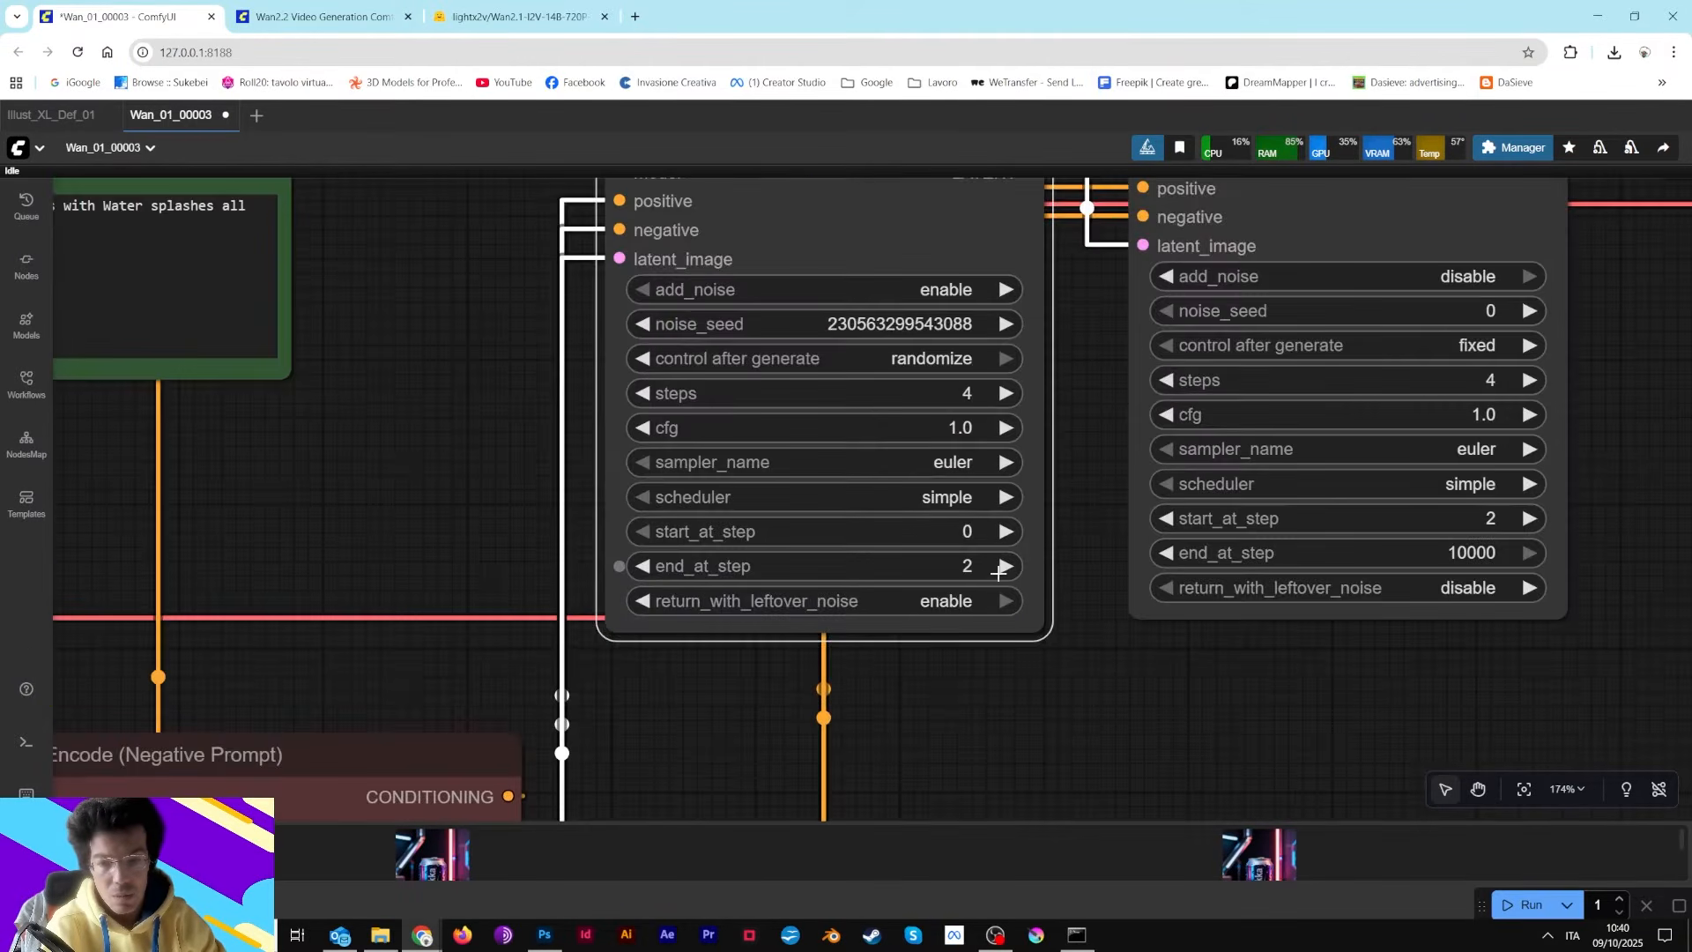
{"action": "left_click_drag", "start_coordinate": [1113, 385], "coordinate": [1133, 500]}
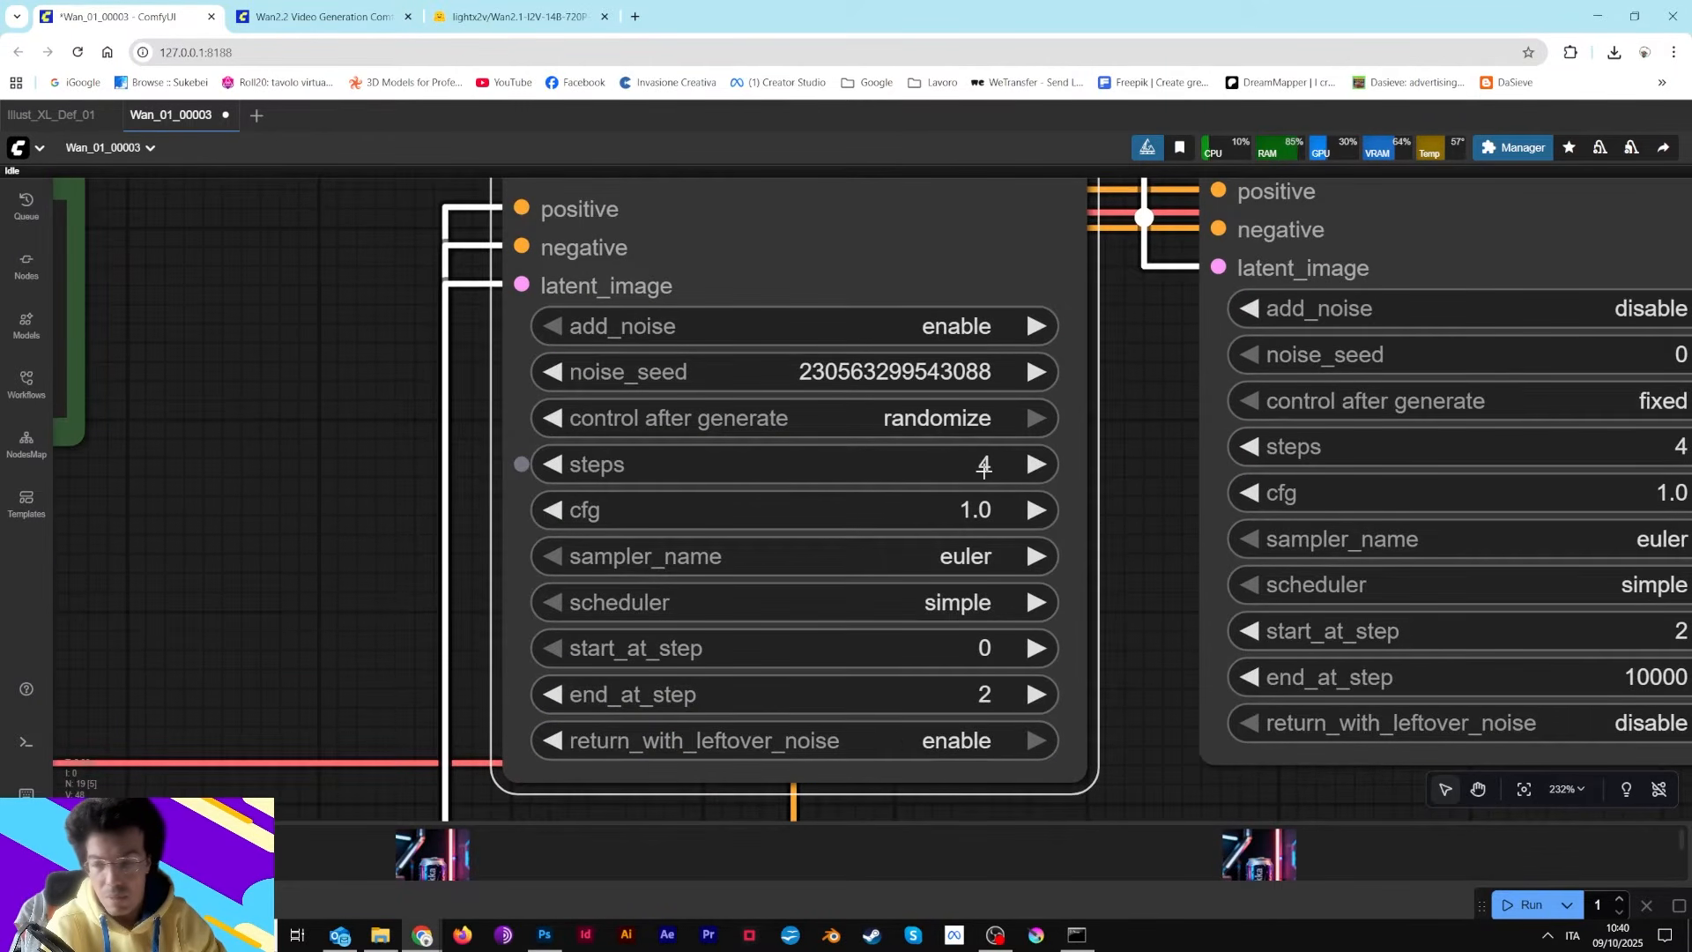
{"action": "left_click_drag", "start_coordinate": [351, 728], "coordinate": [578, 502]}
{"action": "scroll", "coordinate": [509, 740], "scroll_direction": "down", "scroll_amount": 6}
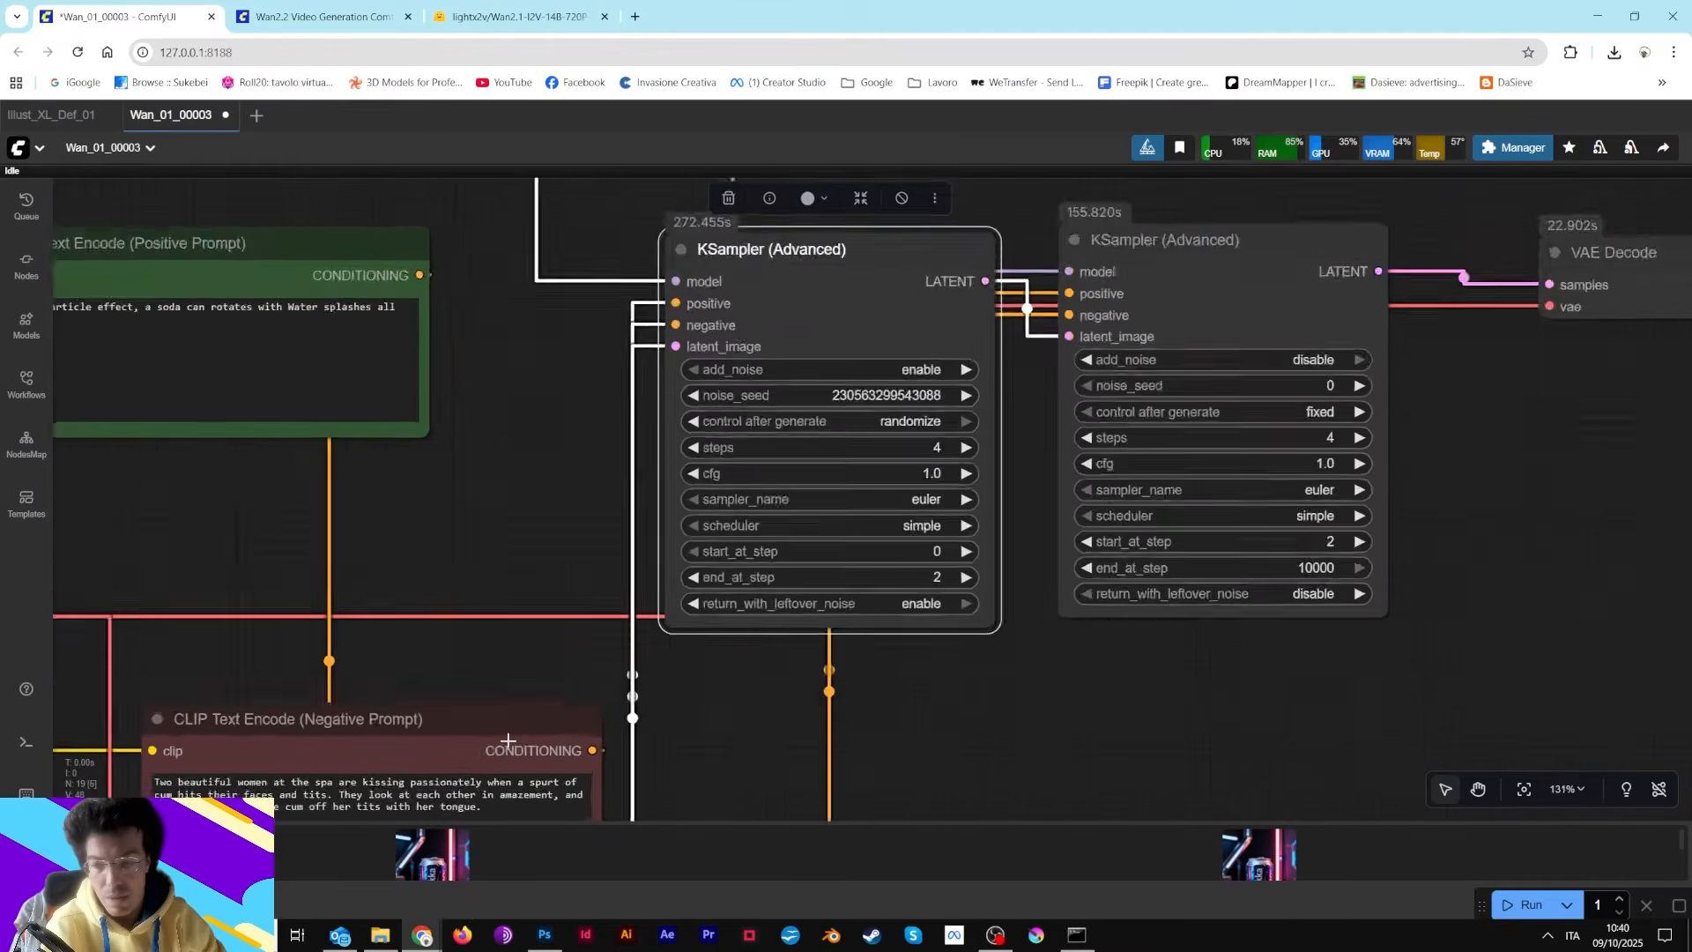
{"action": "scroll", "coordinate": [509, 740], "scroll_direction": "down", "scroll_amount": 4}
{"action": "left_click_drag", "start_coordinate": [509, 740], "coordinate": [764, 282]}
{"action": "left_click_drag", "start_coordinate": [425, 675], "coordinate": [625, 423]}
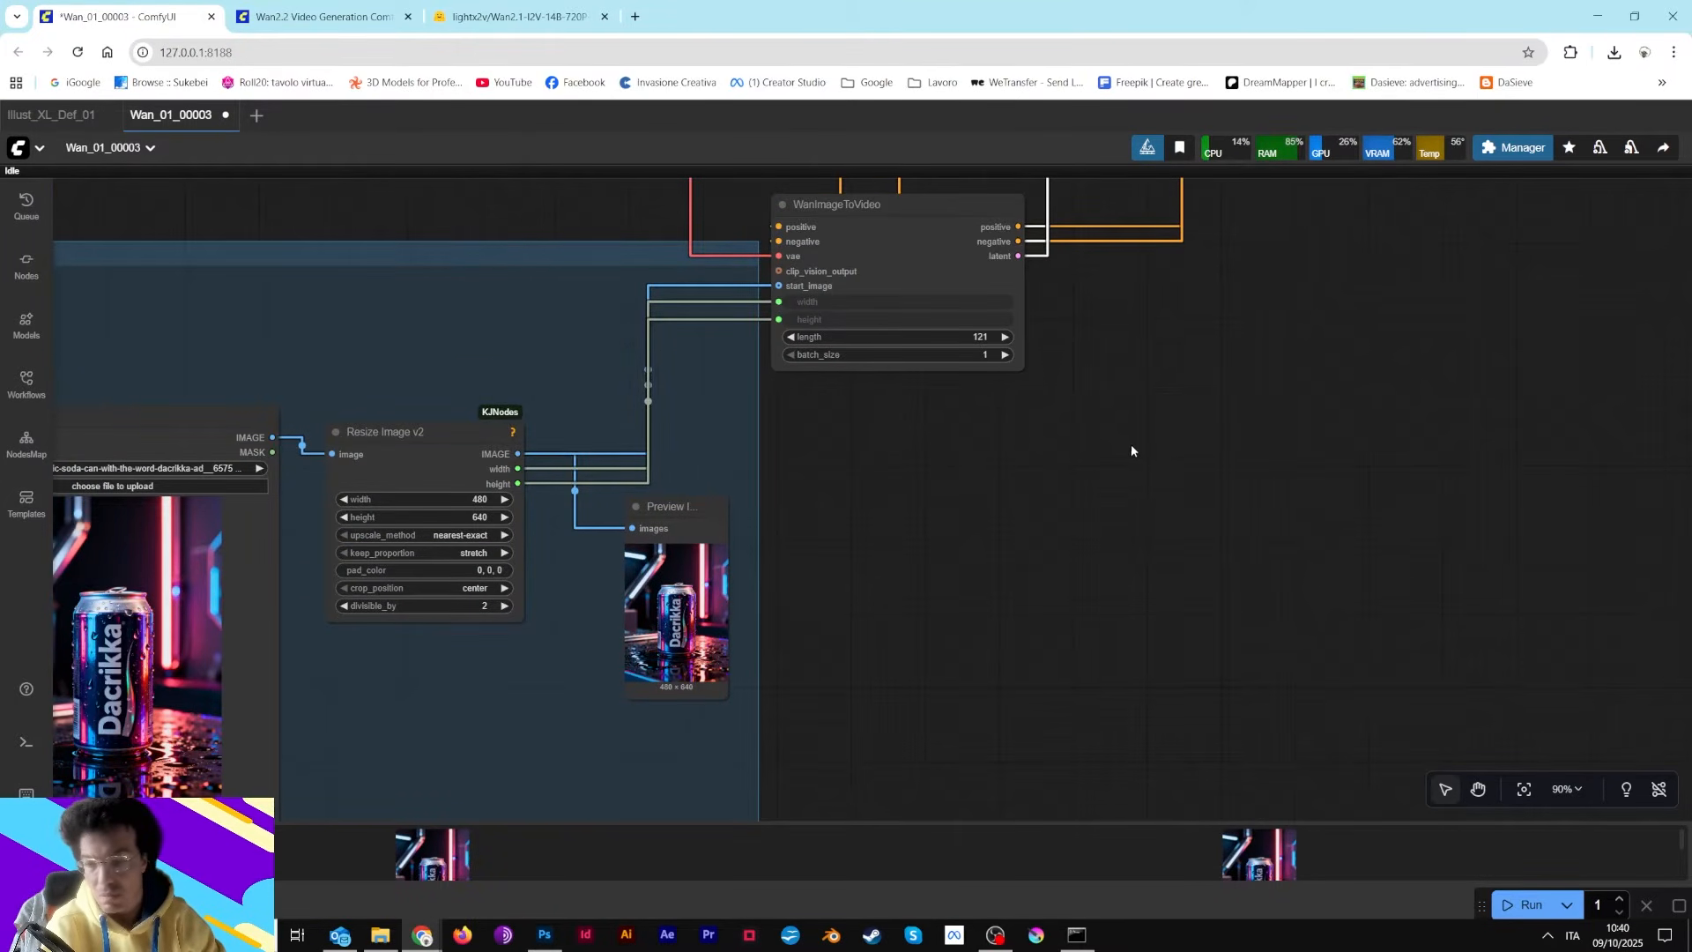
{"action": "left_click_drag", "start_coordinate": [1178, 339], "coordinate": [950, 905]}
{"action": "scroll", "coordinate": [1047, 568], "scroll_direction": "up", "scroll_amount": 8}
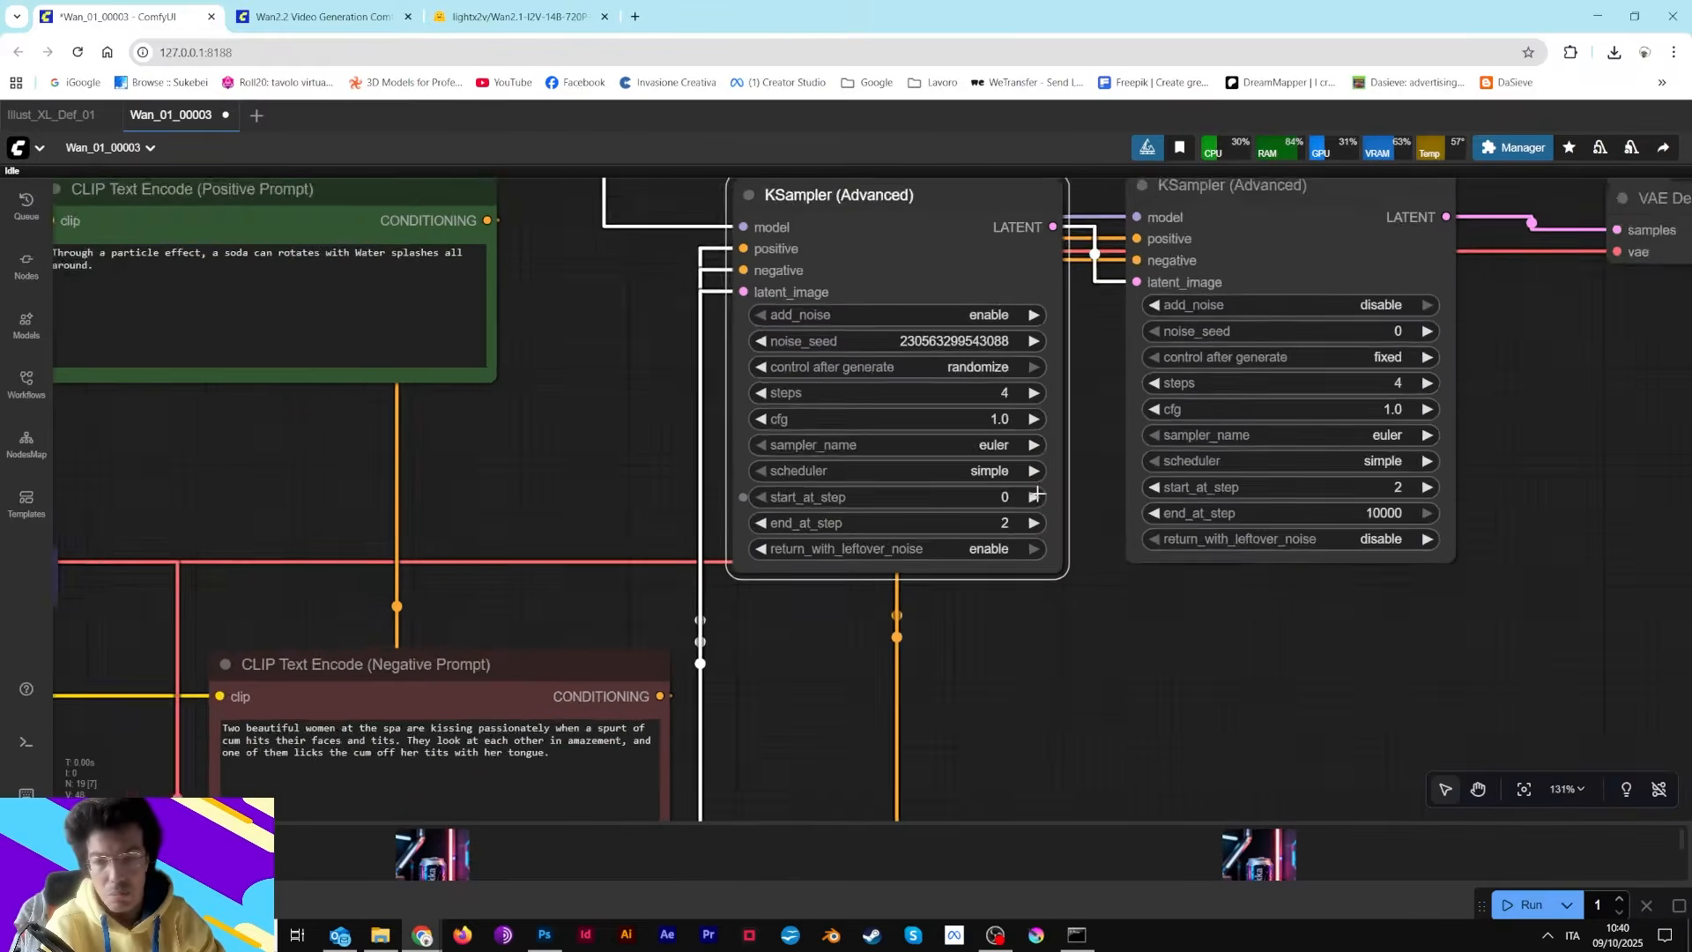
{"action": "left_click_drag", "start_coordinate": [1113, 423], "coordinate": [1121, 579]}
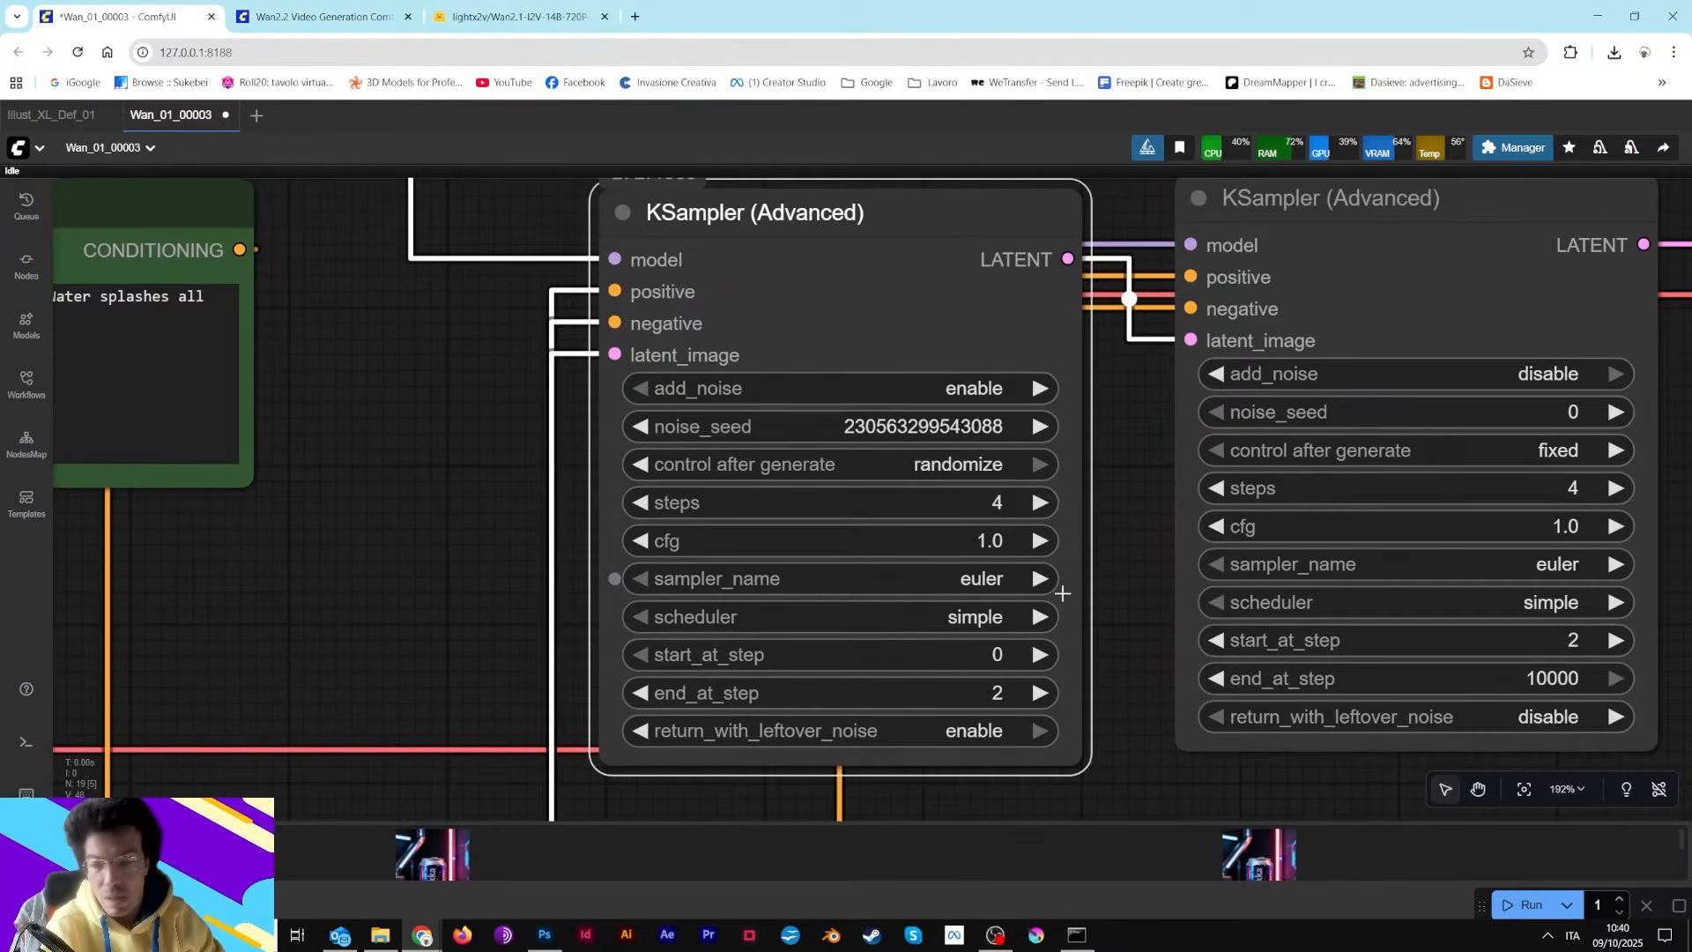
Browse the sampler_name and scheduler options of the first KSampler (Advanced) without changing them
{"action": "left_click", "coordinate": [965, 583]}
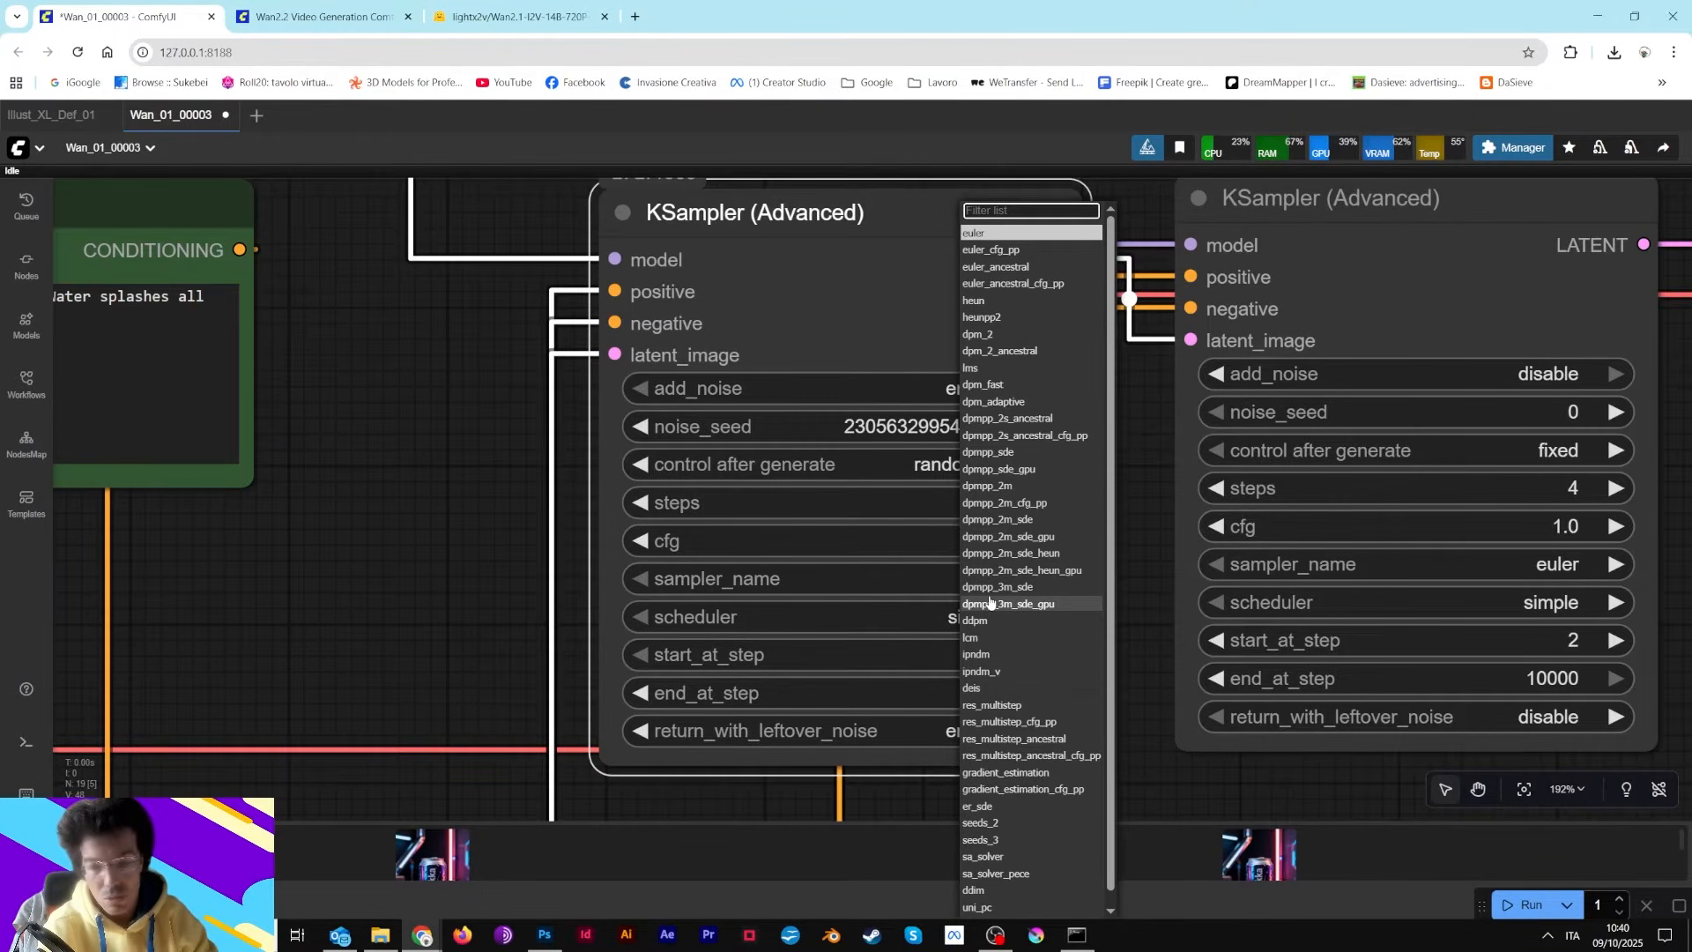
{"action": "scroll", "coordinate": [992, 749], "scroll_direction": "down", "scroll_amount": 1}
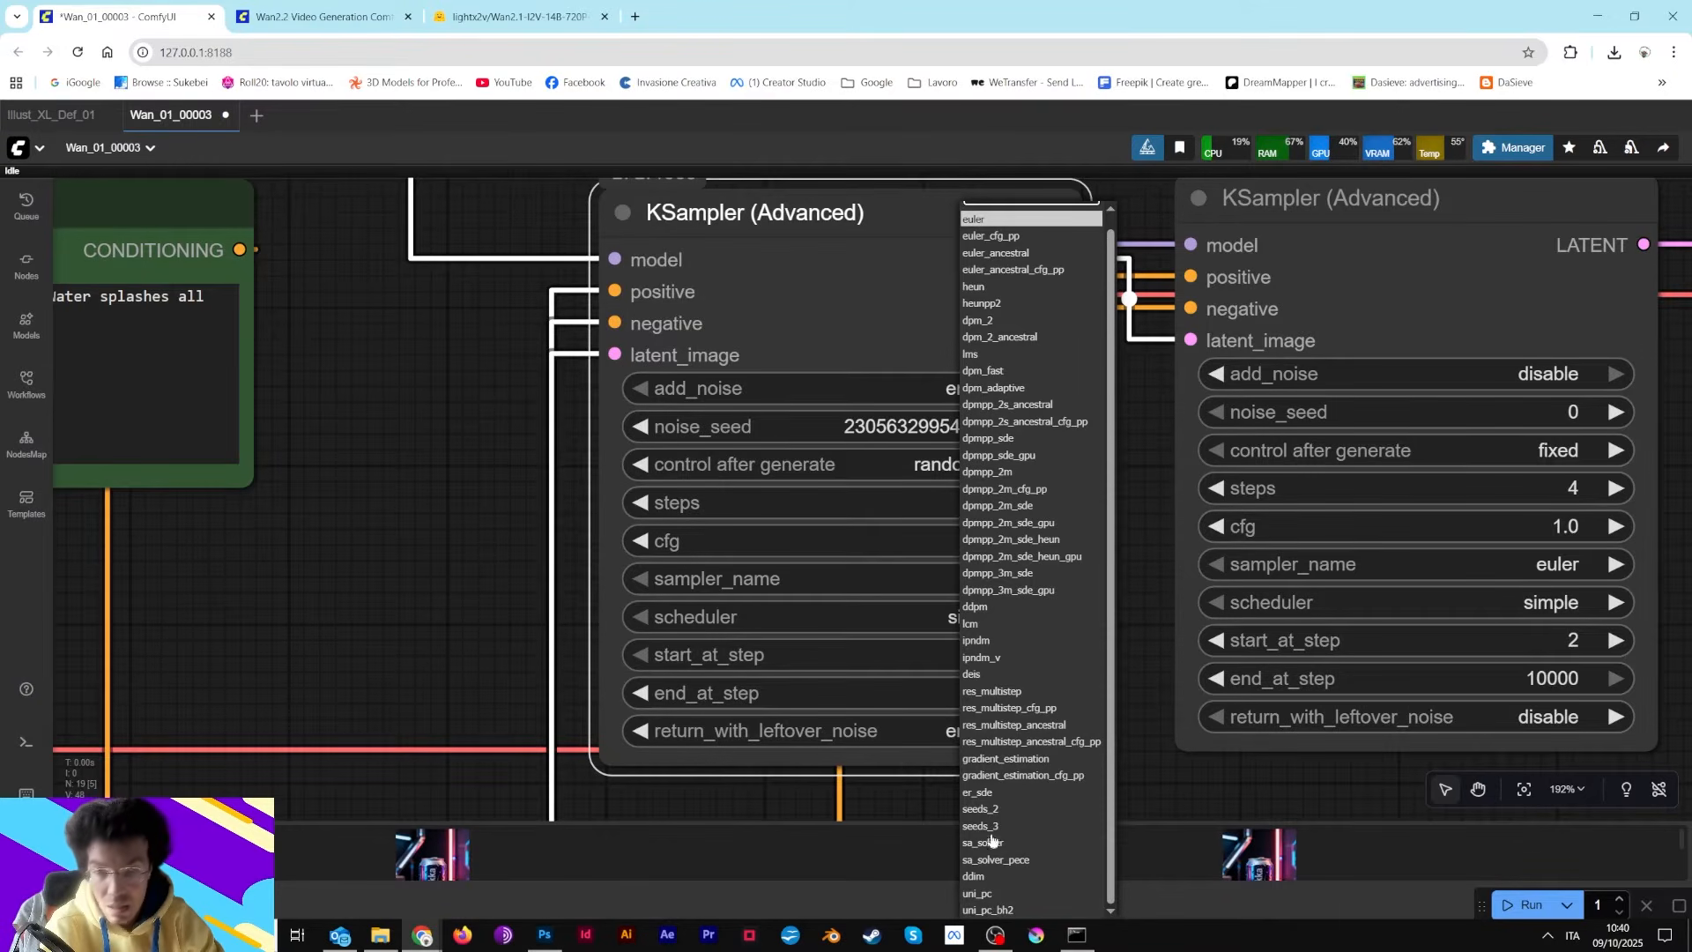
{"action": "scroll", "coordinate": [1025, 537], "scroll_direction": "up", "scroll_amount": 1}
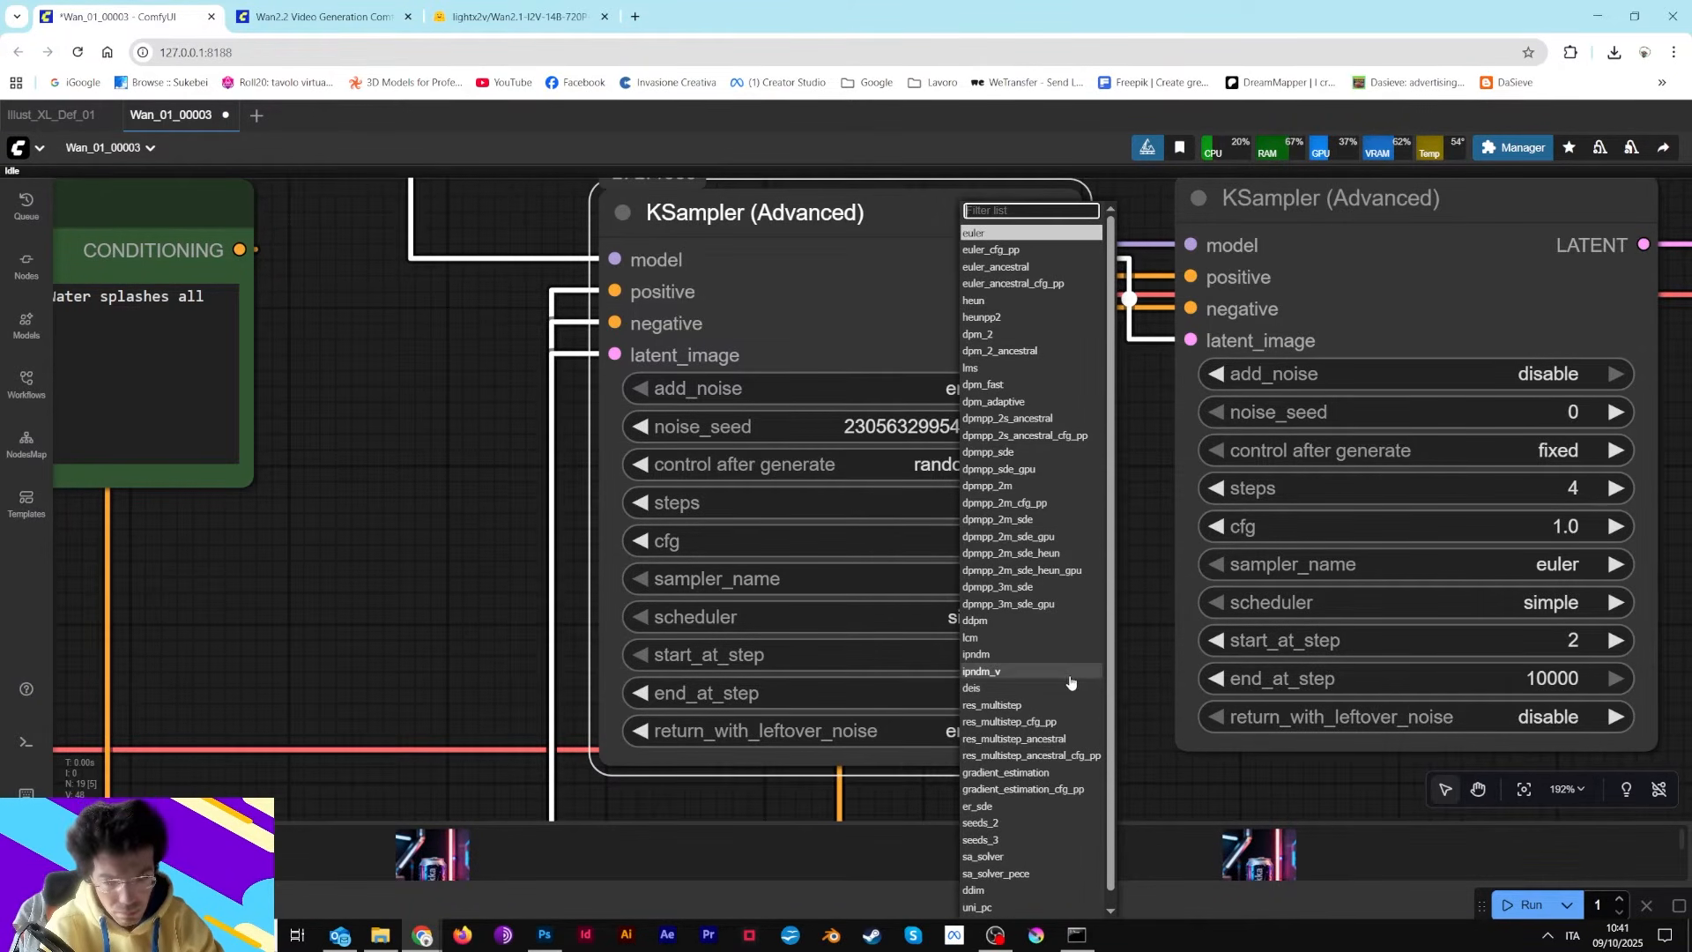
{"action": "scroll", "coordinate": [1071, 681], "scroll_direction": "down", "scroll_amount": 1}
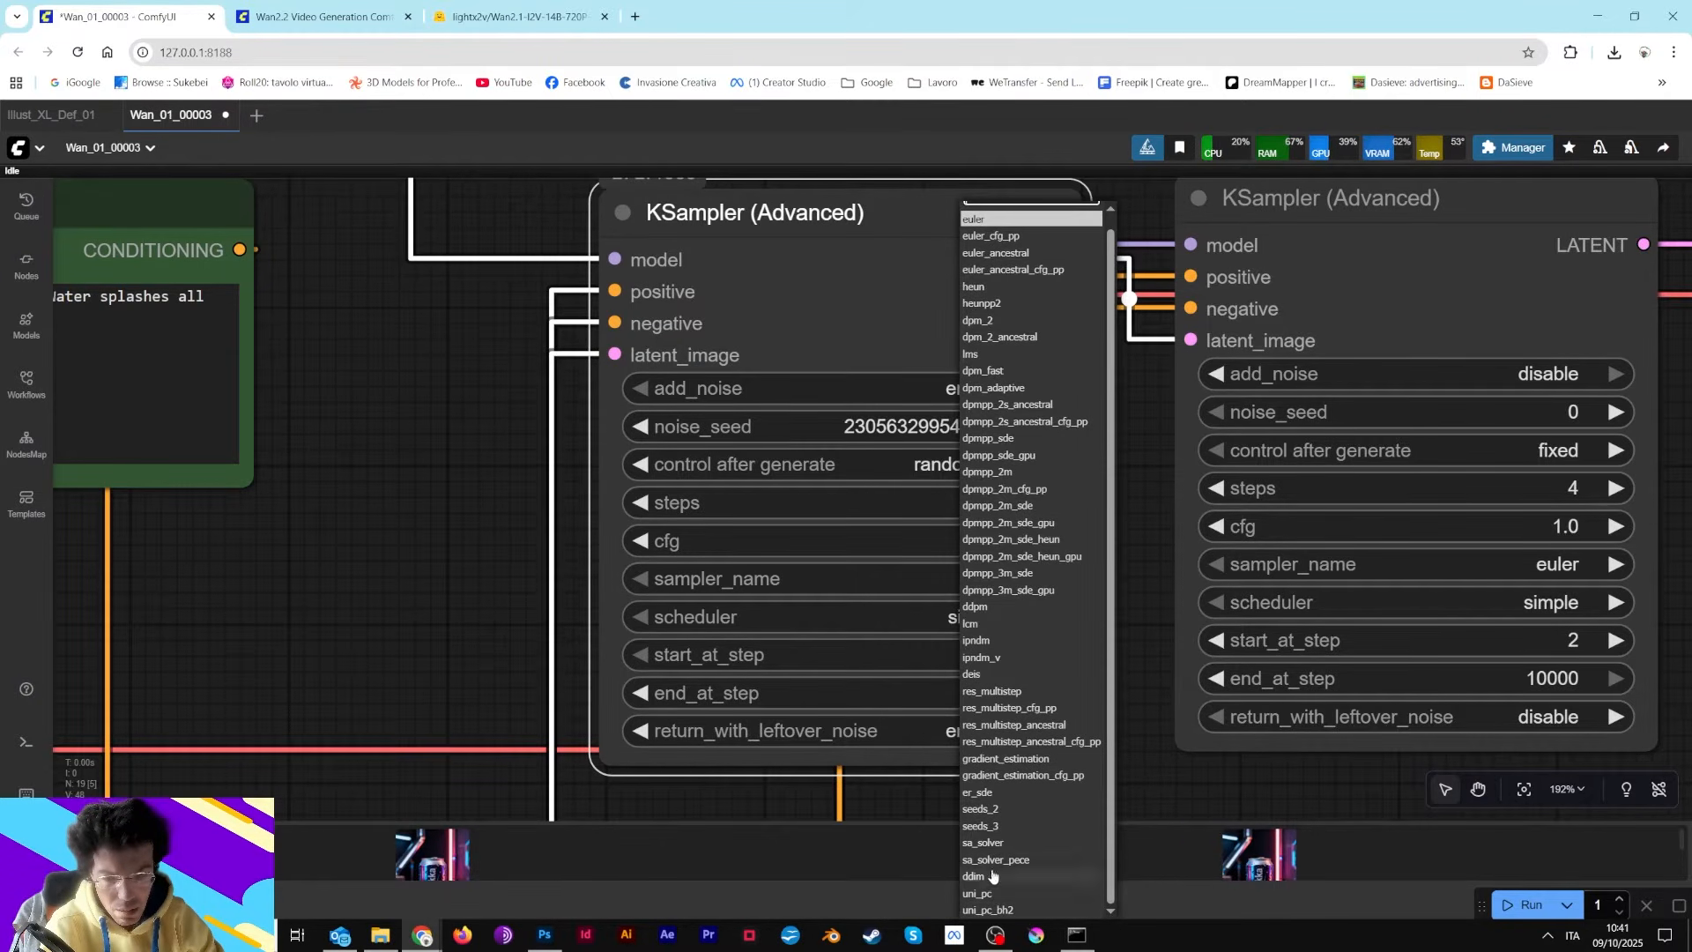
{"action": "scroll", "coordinate": [1009, 745], "scroll_direction": "up", "scroll_amount": 1}
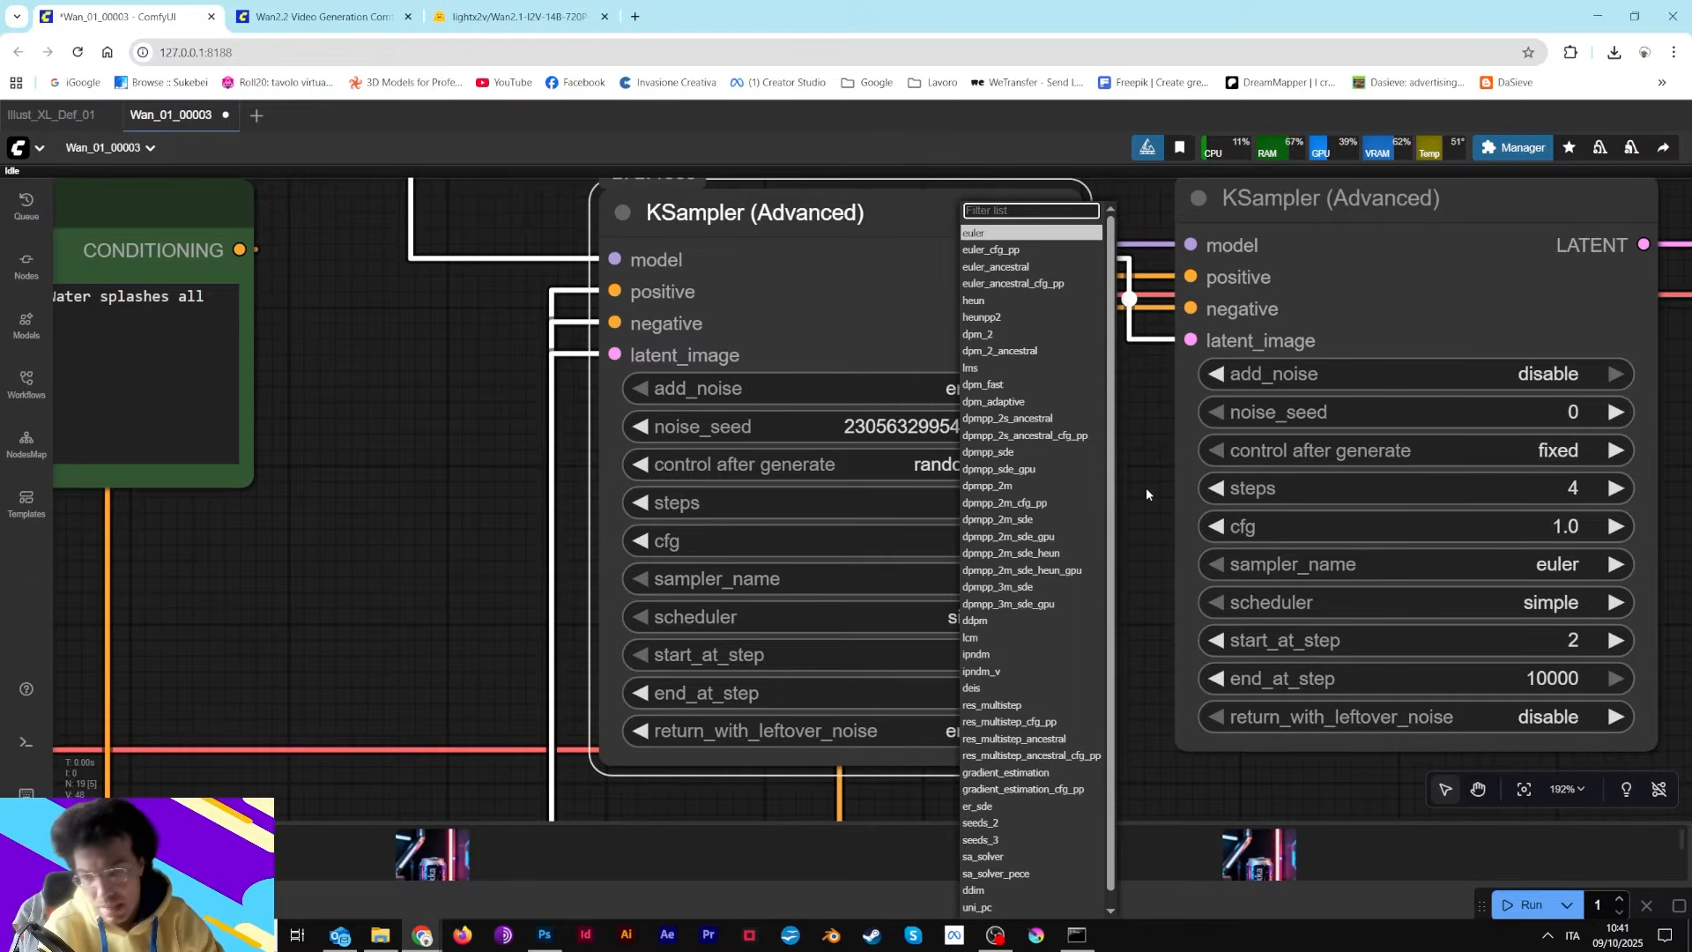
{"action": "left_click", "coordinate": [1123, 443]}
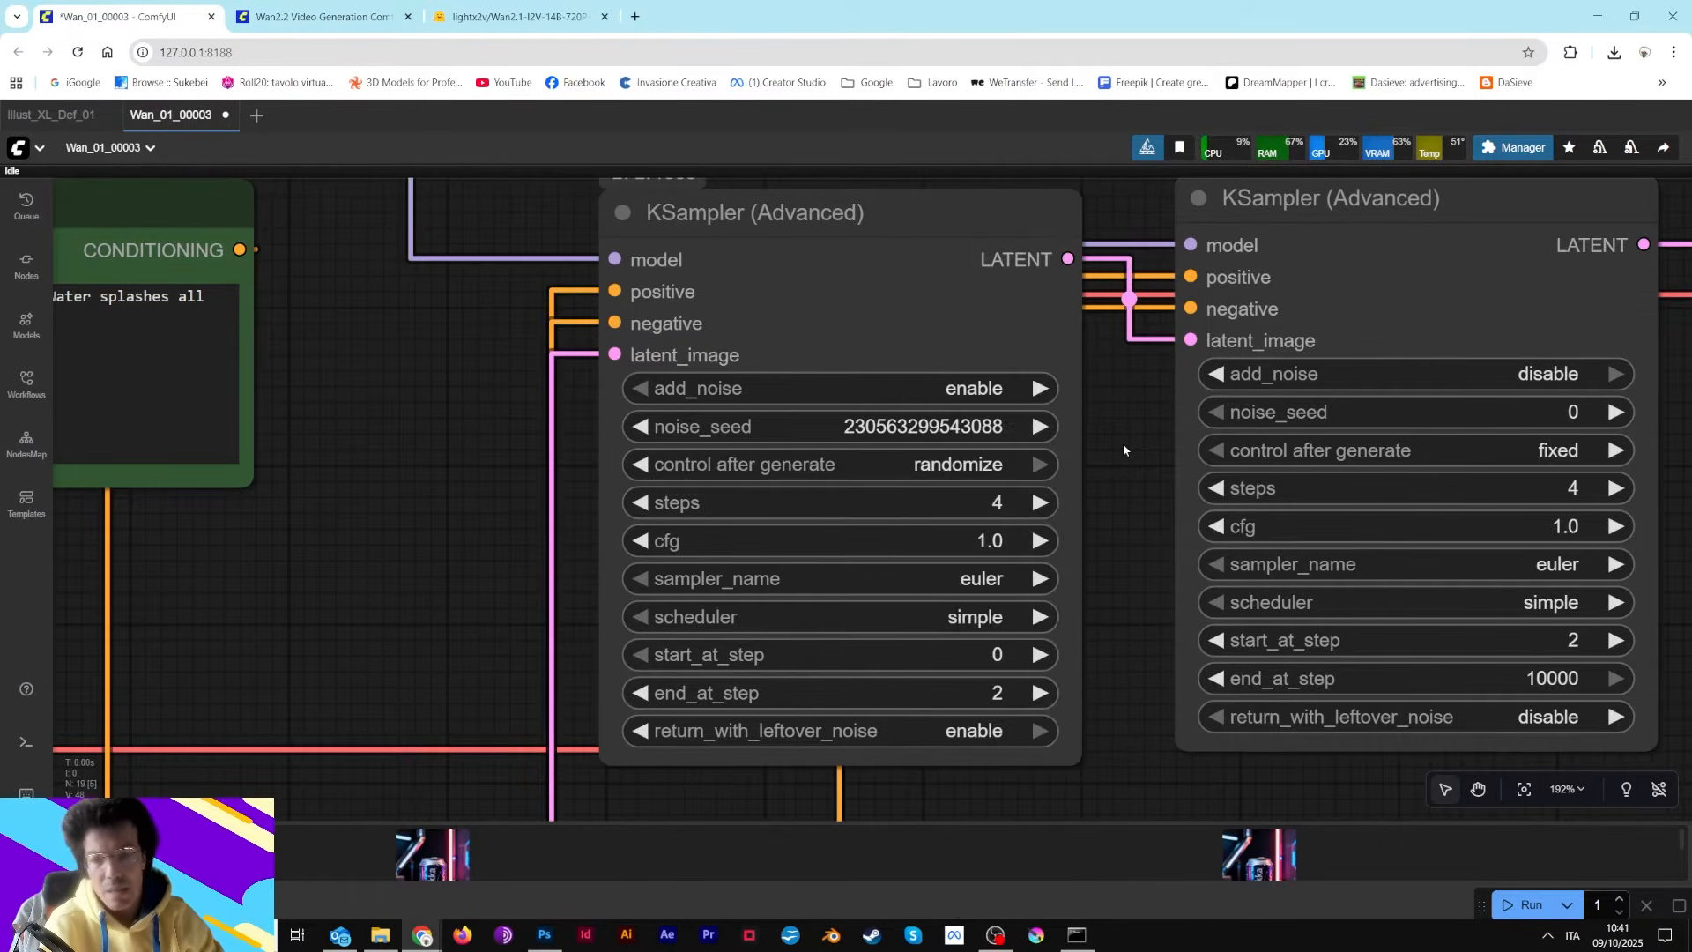
{"action": "left_click", "coordinate": [980, 610]}
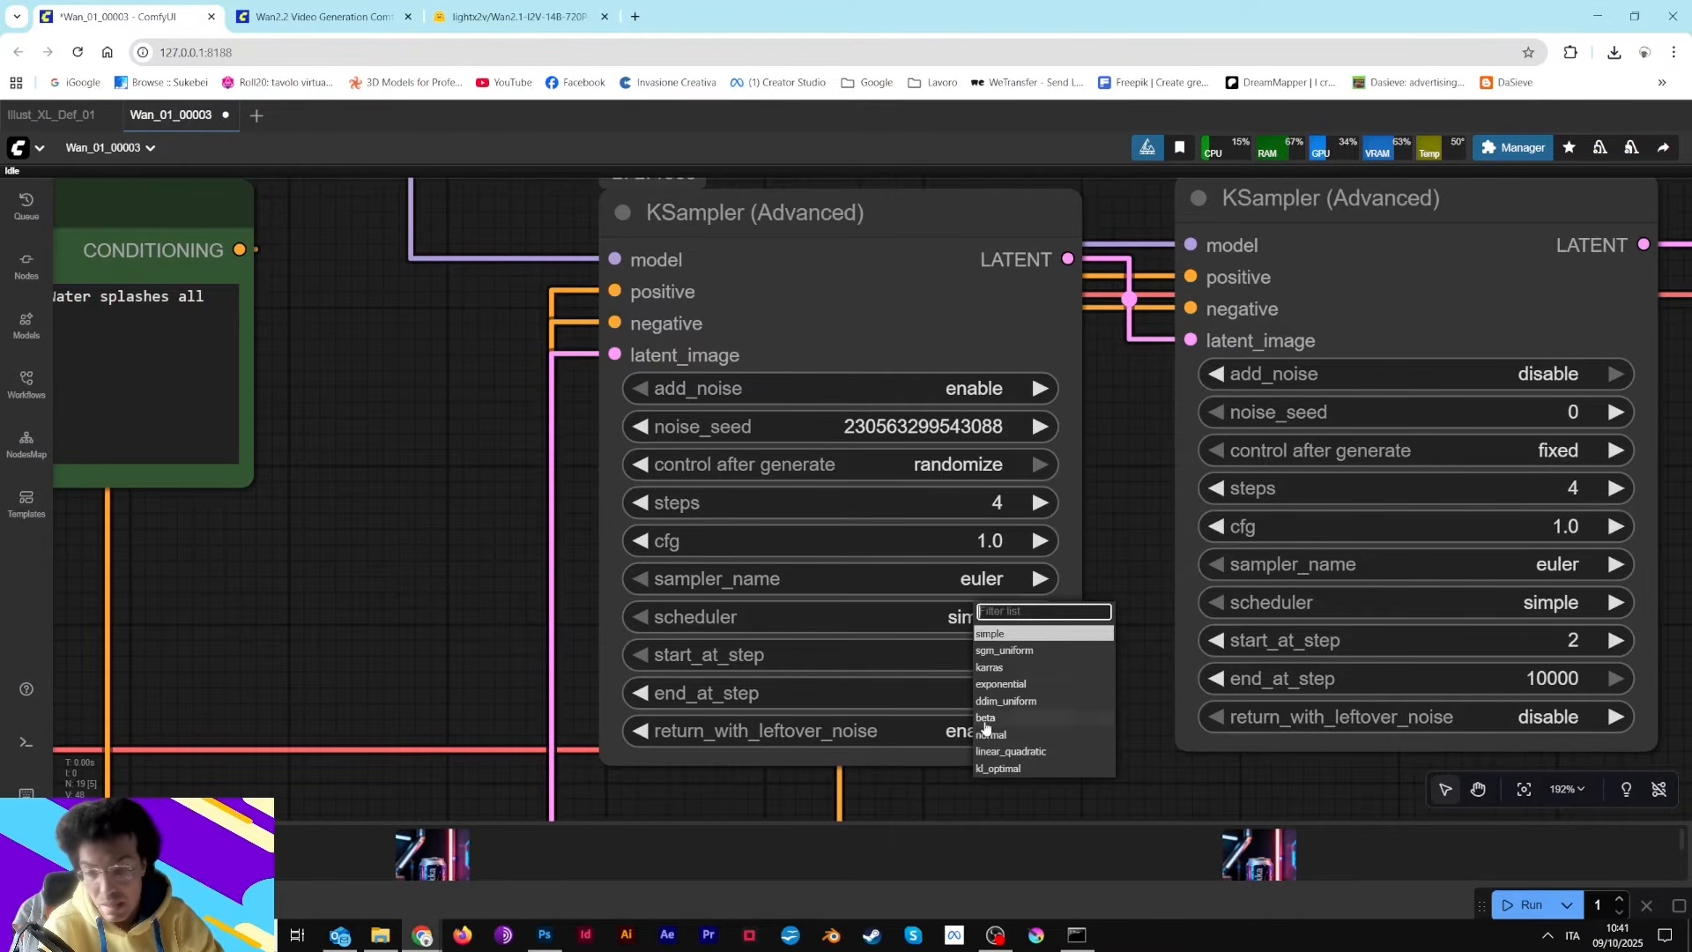
{"action": "left_click", "coordinate": [1129, 482]}
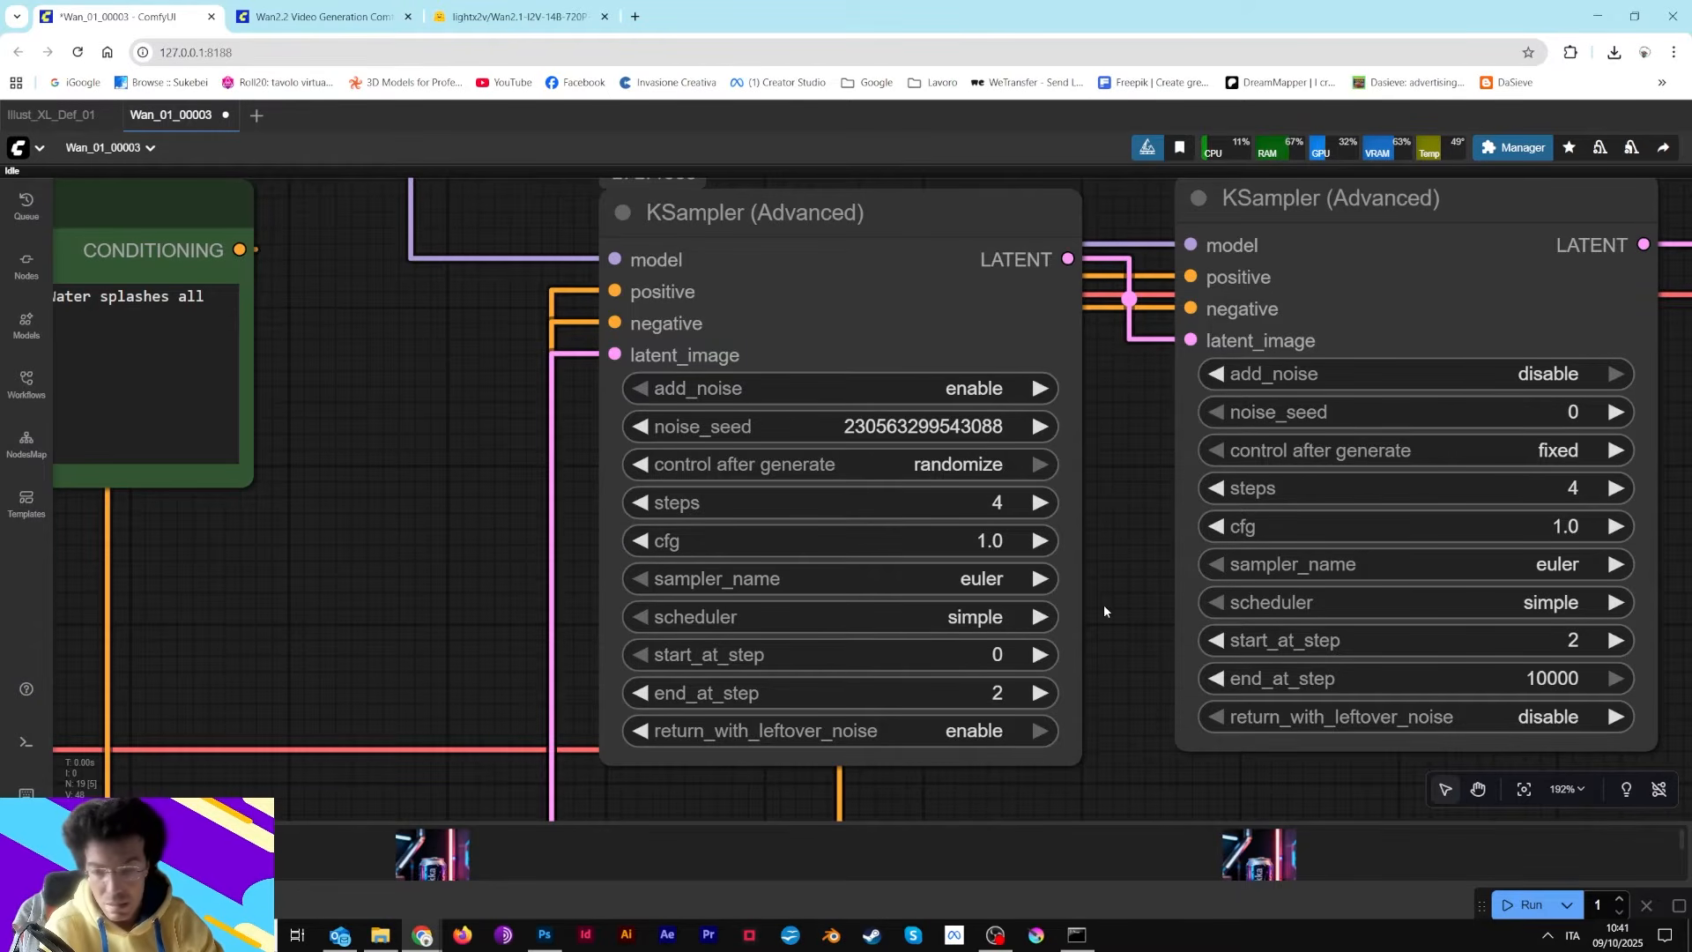
Compare the start_at_step and end_at_step settings of the two KSampler (Advanced) nodes
{"action": "left_click_drag", "start_coordinate": [1139, 583], "coordinate": [990, 585]}
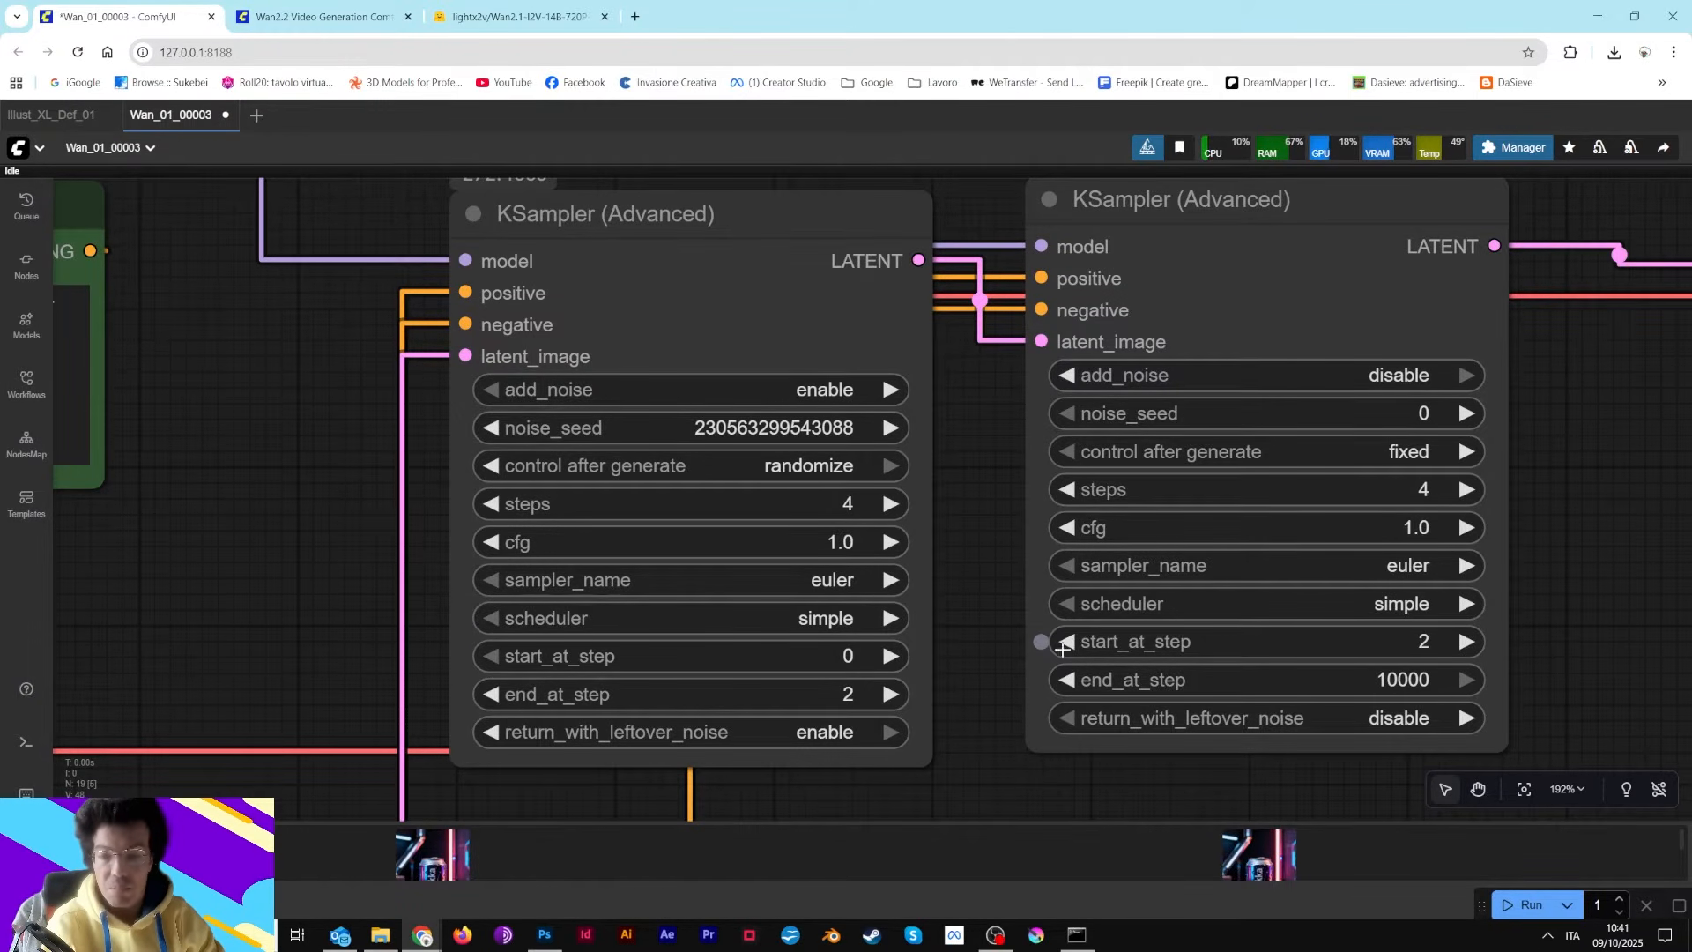
{"action": "left_click_drag", "start_coordinate": [992, 653], "coordinate": [940, 576]}
{"action": "scroll", "coordinate": [445, 606], "scroll_direction": "up", "scroll_amount": 1}
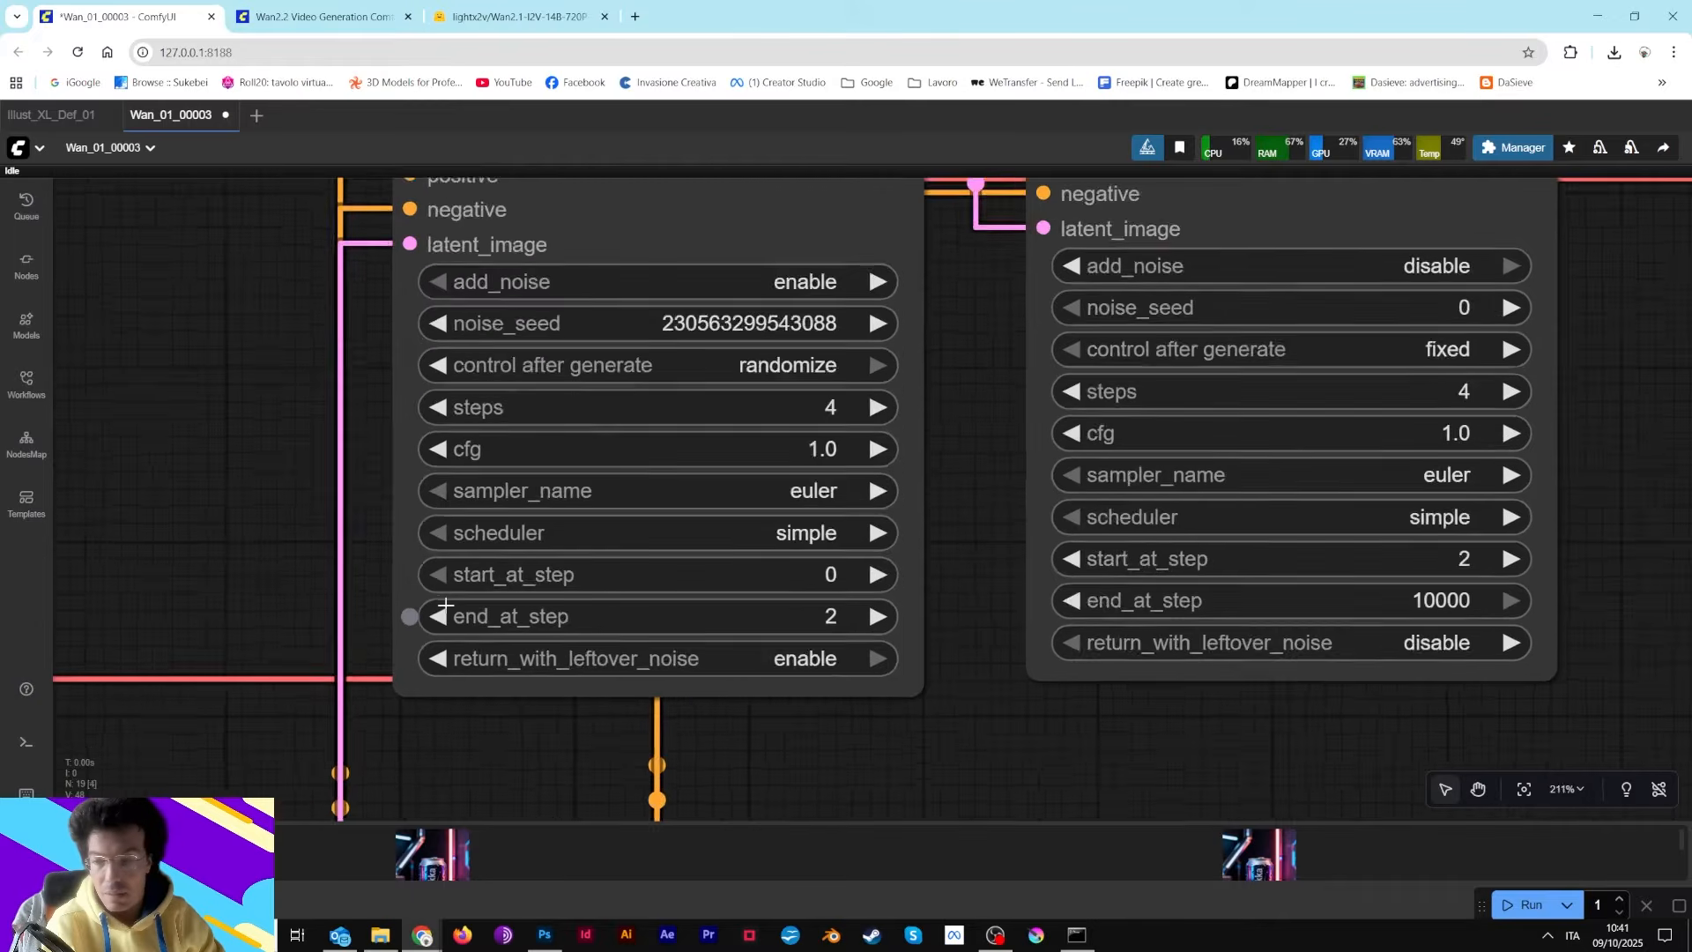
{"action": "scroll", "coordinate": [445, 606], "scroll_direction": "up", "scroll_amount": 1}
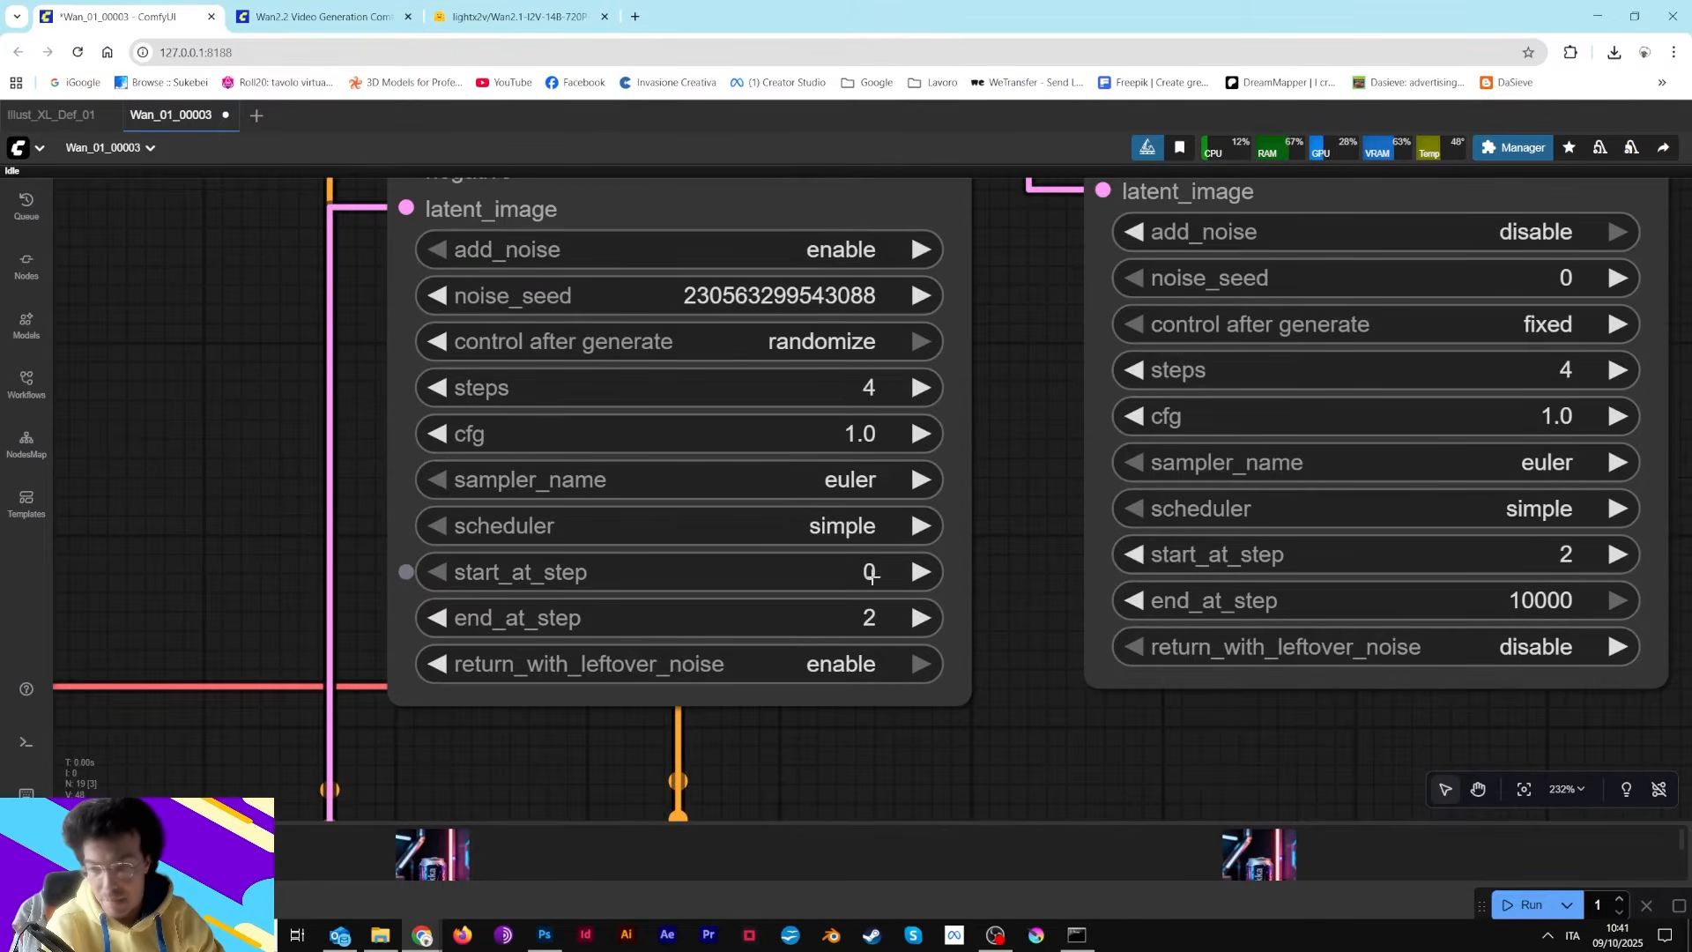
{"action": "scroll", "coordinate": [873, 574], "scroll_direction": "down", "scroll_amount": 4}
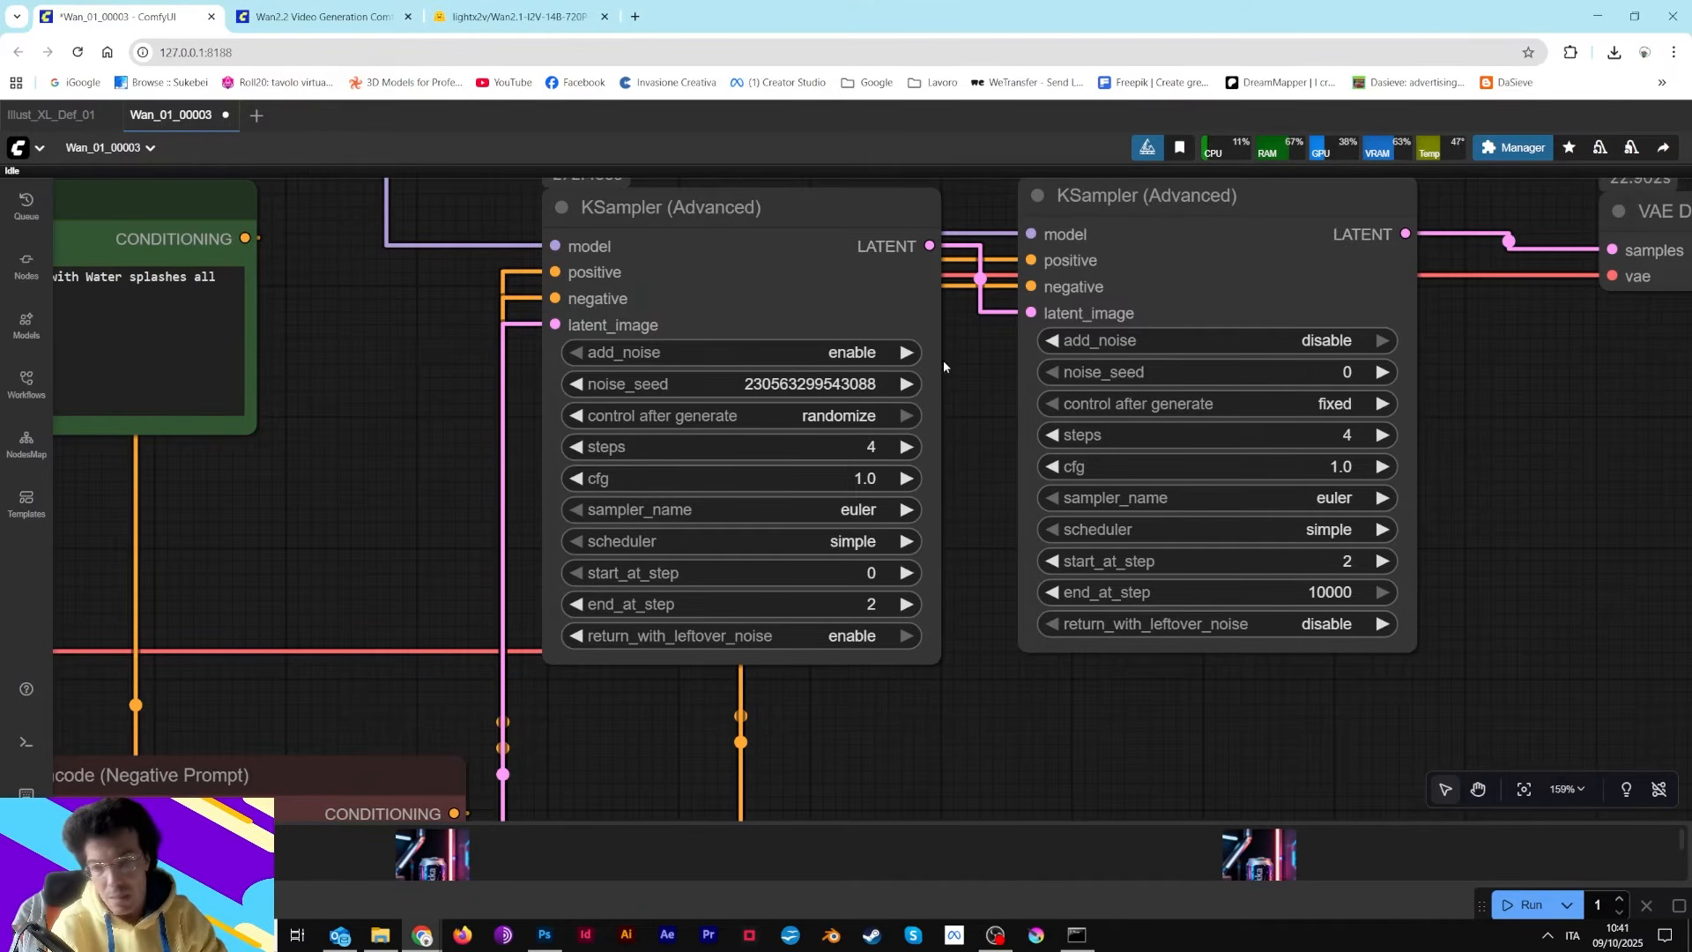
{"action": "scroll", "coordinate": [868, 309], "scroll_direction": "down", "scroll_amount": 8}
{"action": "mouse_move", "coordinate": [878, 480]}
{"action": "left_mouse_down"}
{"action": "mouse_move", "coordinate": [865, 413]}
{"action": "mouse_move", "coordinate": [853, 439]}
{"action": "mouse_move", "coordinate": [865, 419]}
{"action": "mouse_move", "coordinate": [889, 521]}
{"action": "mouse_move", "coordinate": [881, 498]}
{"action": "left_mouse_up"}
{"action": "scroll", "coordinate": [1228, 596], "scroll_direction": "up", "scroll_amount": 4}
{"action": "scroll", "coordinate": [1104, 543], "scroll_direction": "up", "scroll_amount": 4}
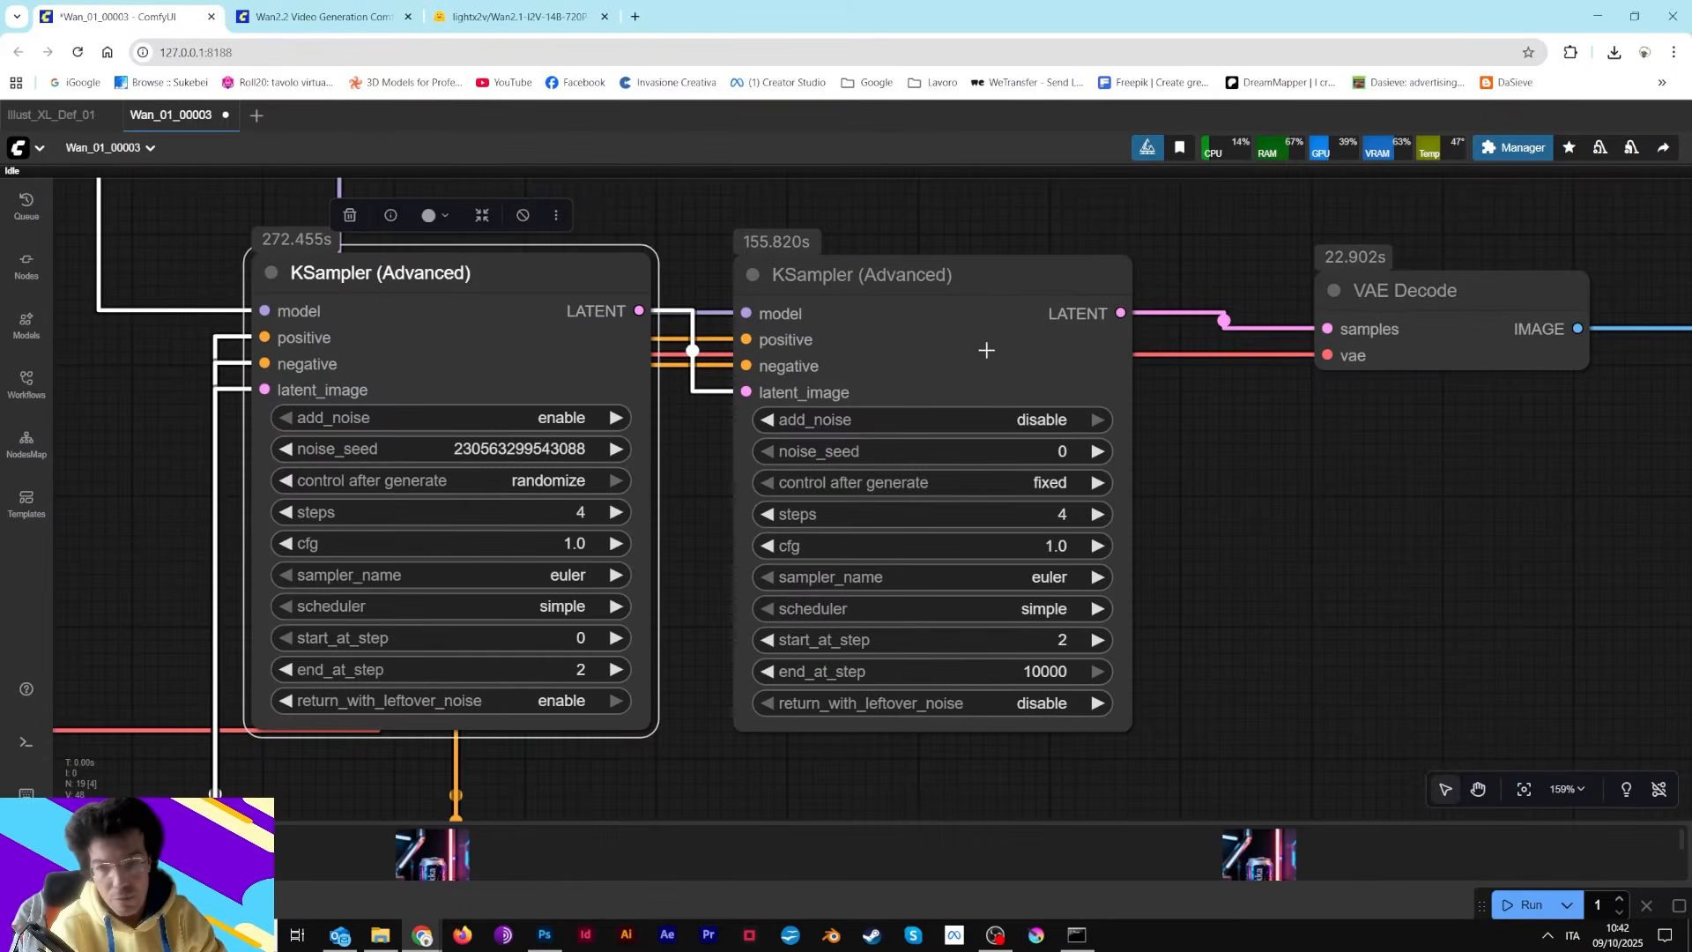
Move the second KSampler (Advanced) node closer to the first one and review its step values
{"action": "mouse_move", "coordinate": [982, 347]}
{"action": "left_mouse_down"}
{"action": "mouse_move", "coordinate": [963, 318]}
{"action": "mouse_move", "coordinate": [974, 373]}
{"action": "mouse_move", "coordinate": [950, 358]}
{"action": "left_mouse_up"}
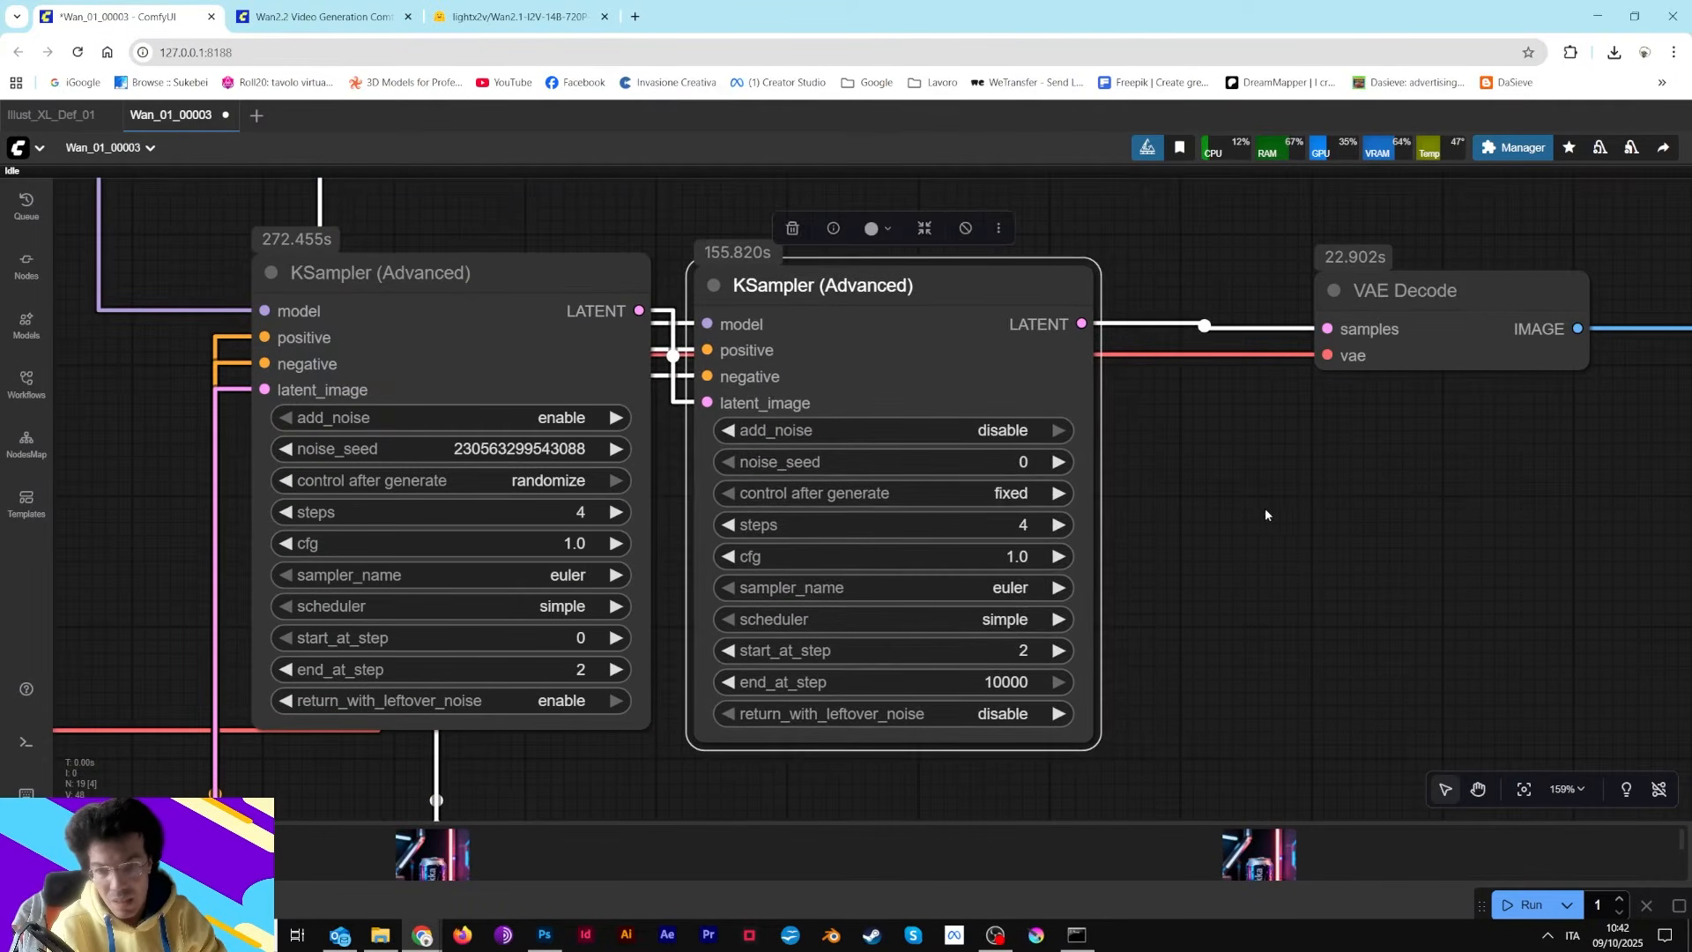
{"action": "left_click_drag", "start_coordinate": [1269, 514], "coordinate": [1440, 490]}
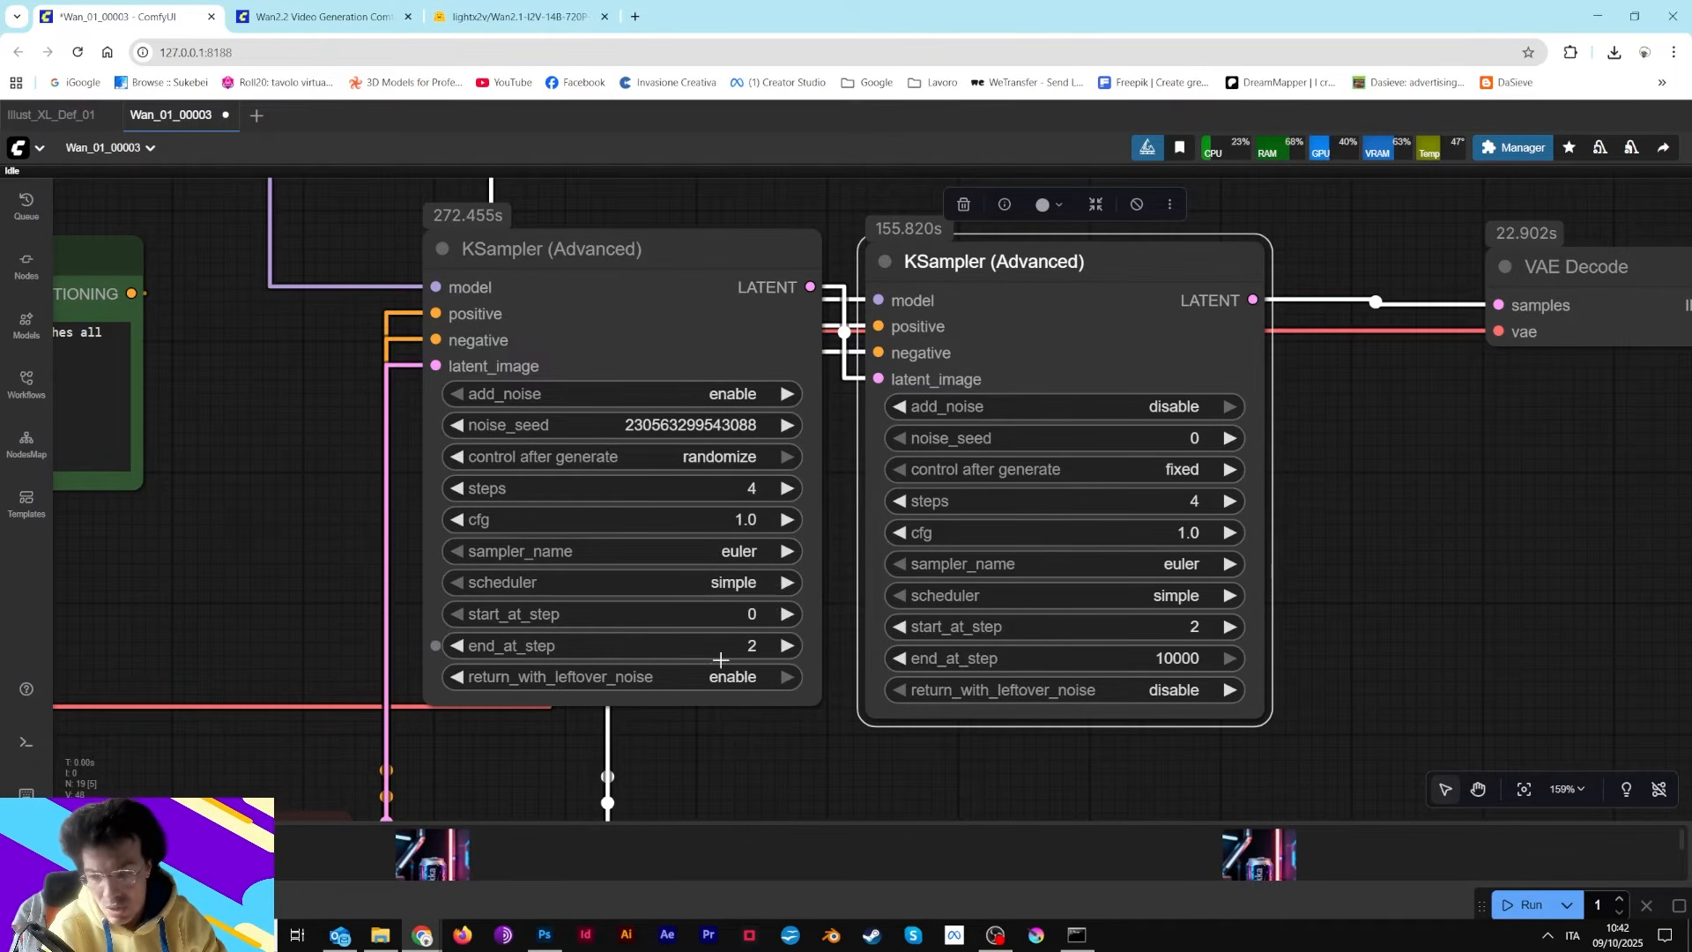
{"action": "scroll", "coordinate": [1091, 618], "scroll_direction": "down", "scroll_amount": 6}
{"action": "scroll", "coordinate": [921, 591], "scroll_direction": "up", "scroll_amount": 7}
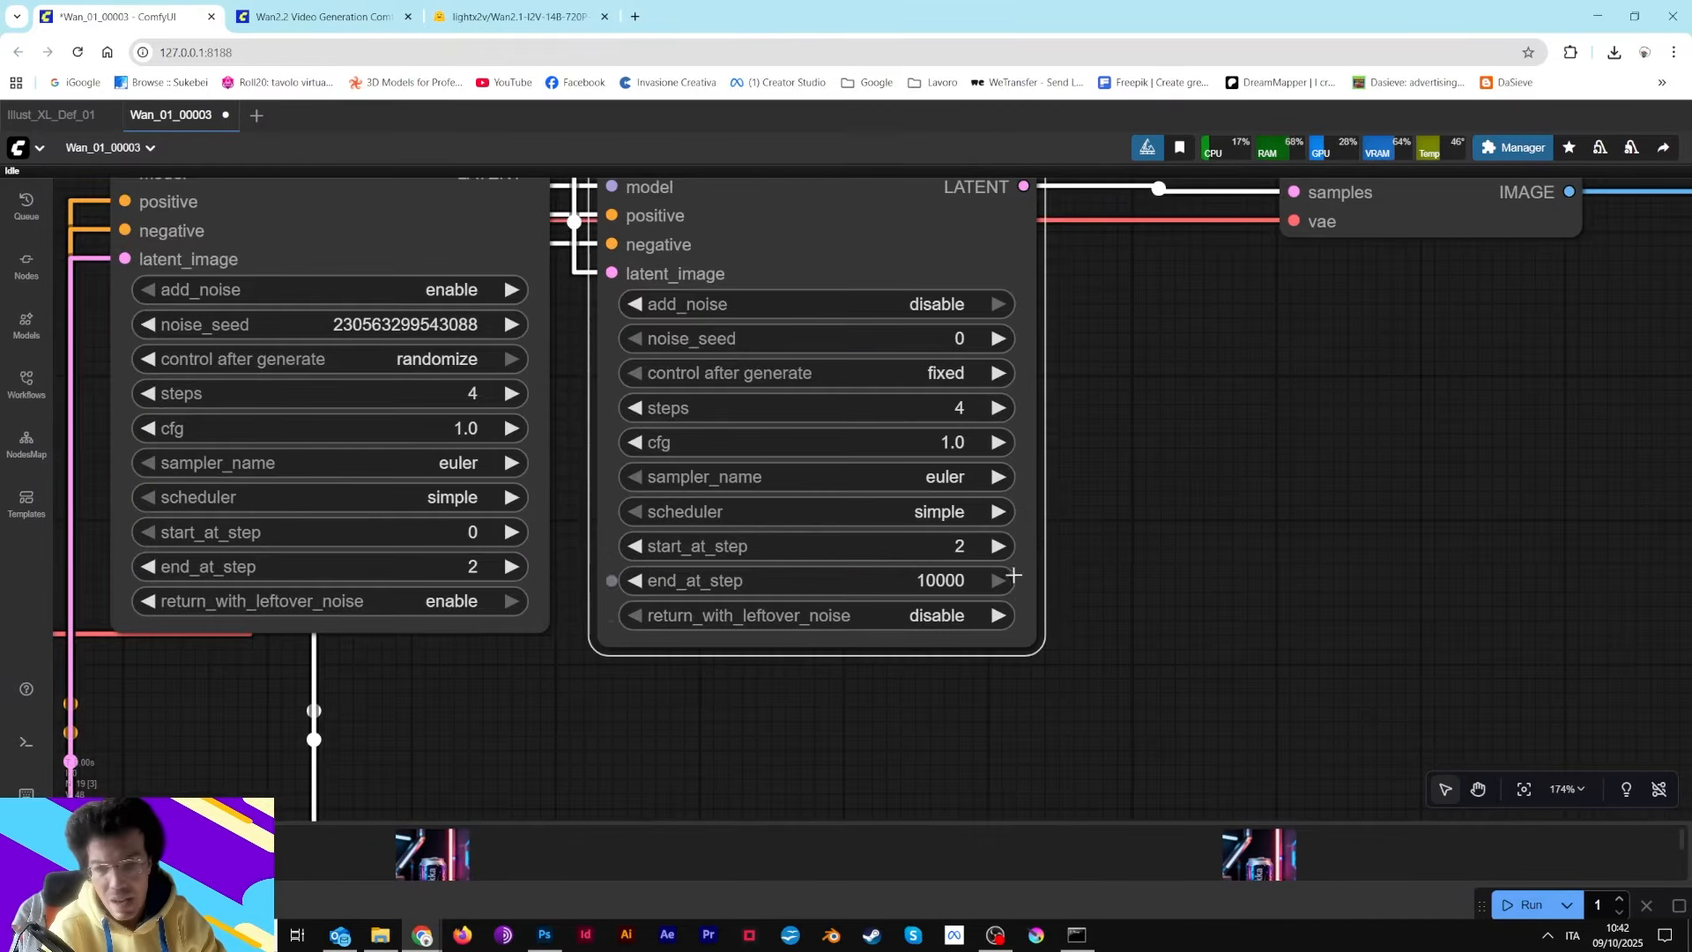
{"action": "scroll", "coordinate": [921, 590], "scroll_direction": "down", "scroll_amount": 6}
{"action": "scroll", "coordinate": [932, 608], "scroll_direction": "up", "scroll_amount": 5}
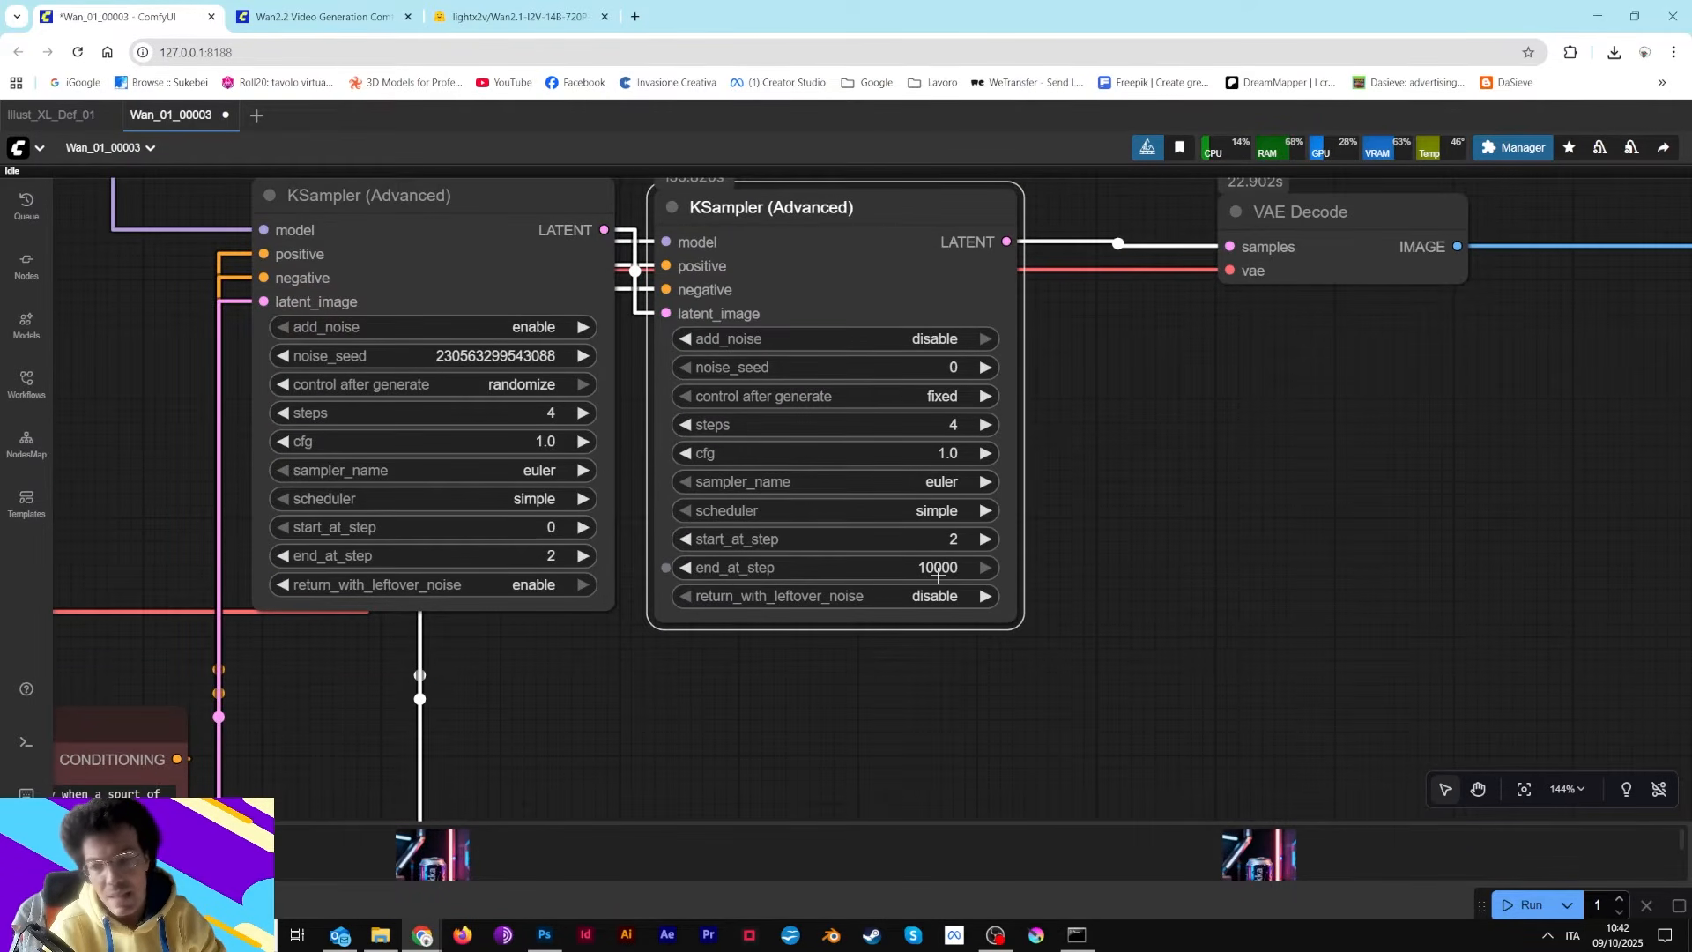
{"action": "scroll", "coordinate": [930, 681], "scroll_direction": "down", "scroll_amount": 4}
Review the VAE Decode node and the Video Combine output preview of the animated soda can
{"action": "left_click_drag", "start_coordinate": [772, 702], "coordinate": [1203, 303]}
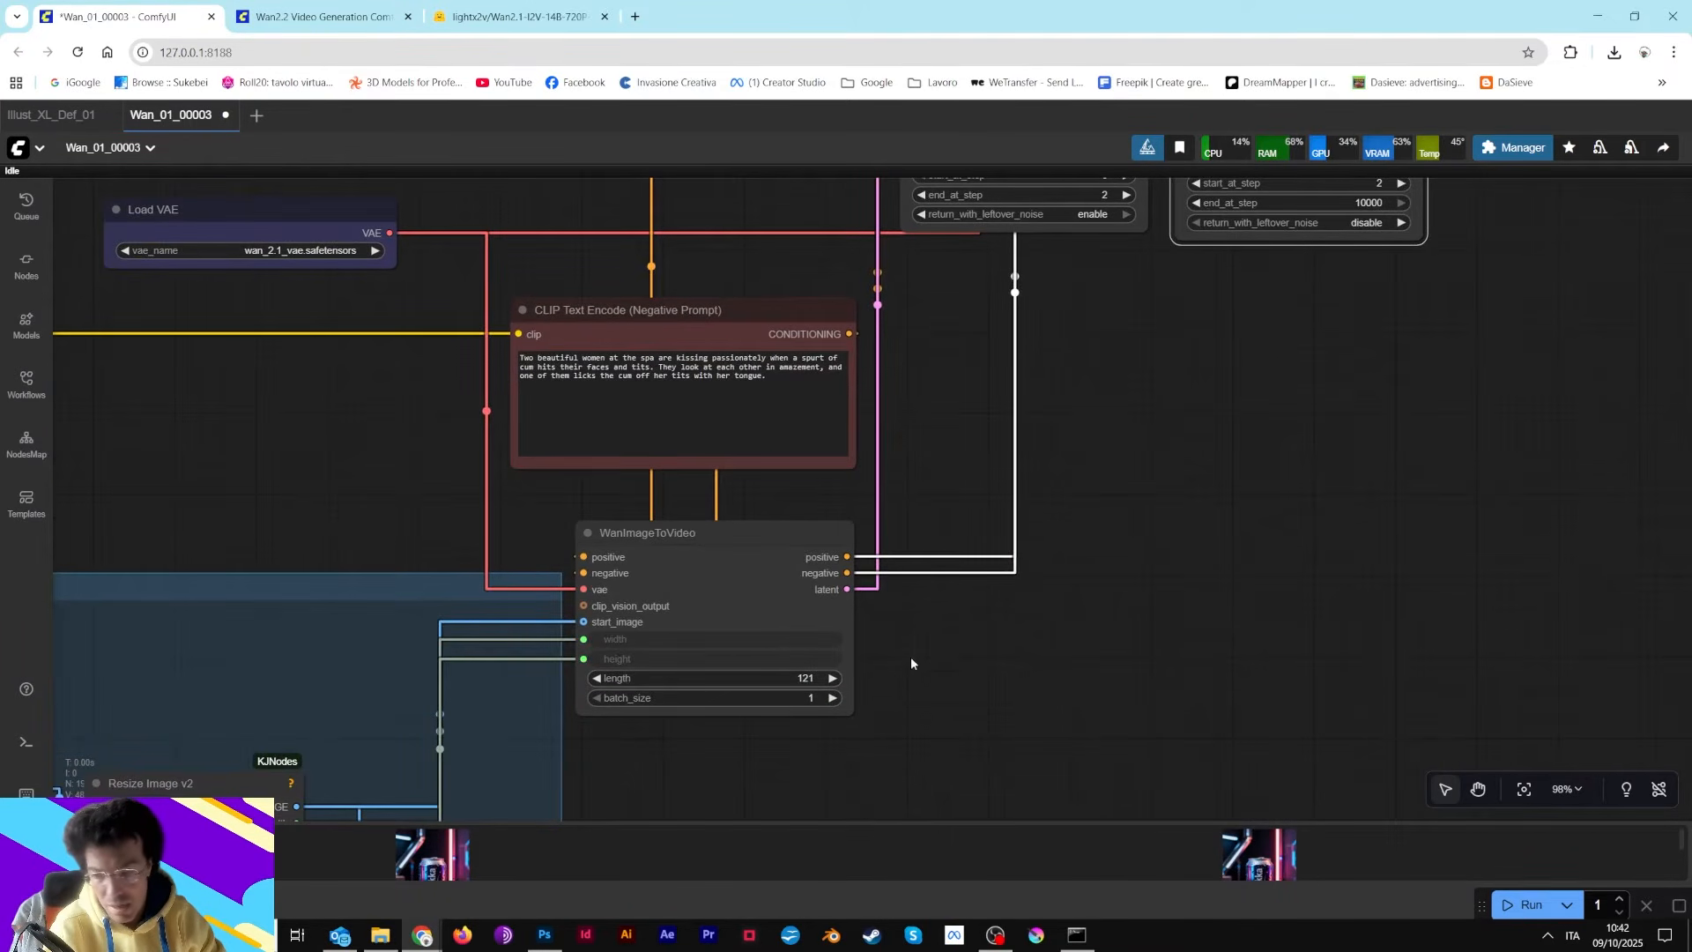
{"action": "left_click_drag", "start_coordinate": [1128, 455], "coordinate": [1019, 859]}
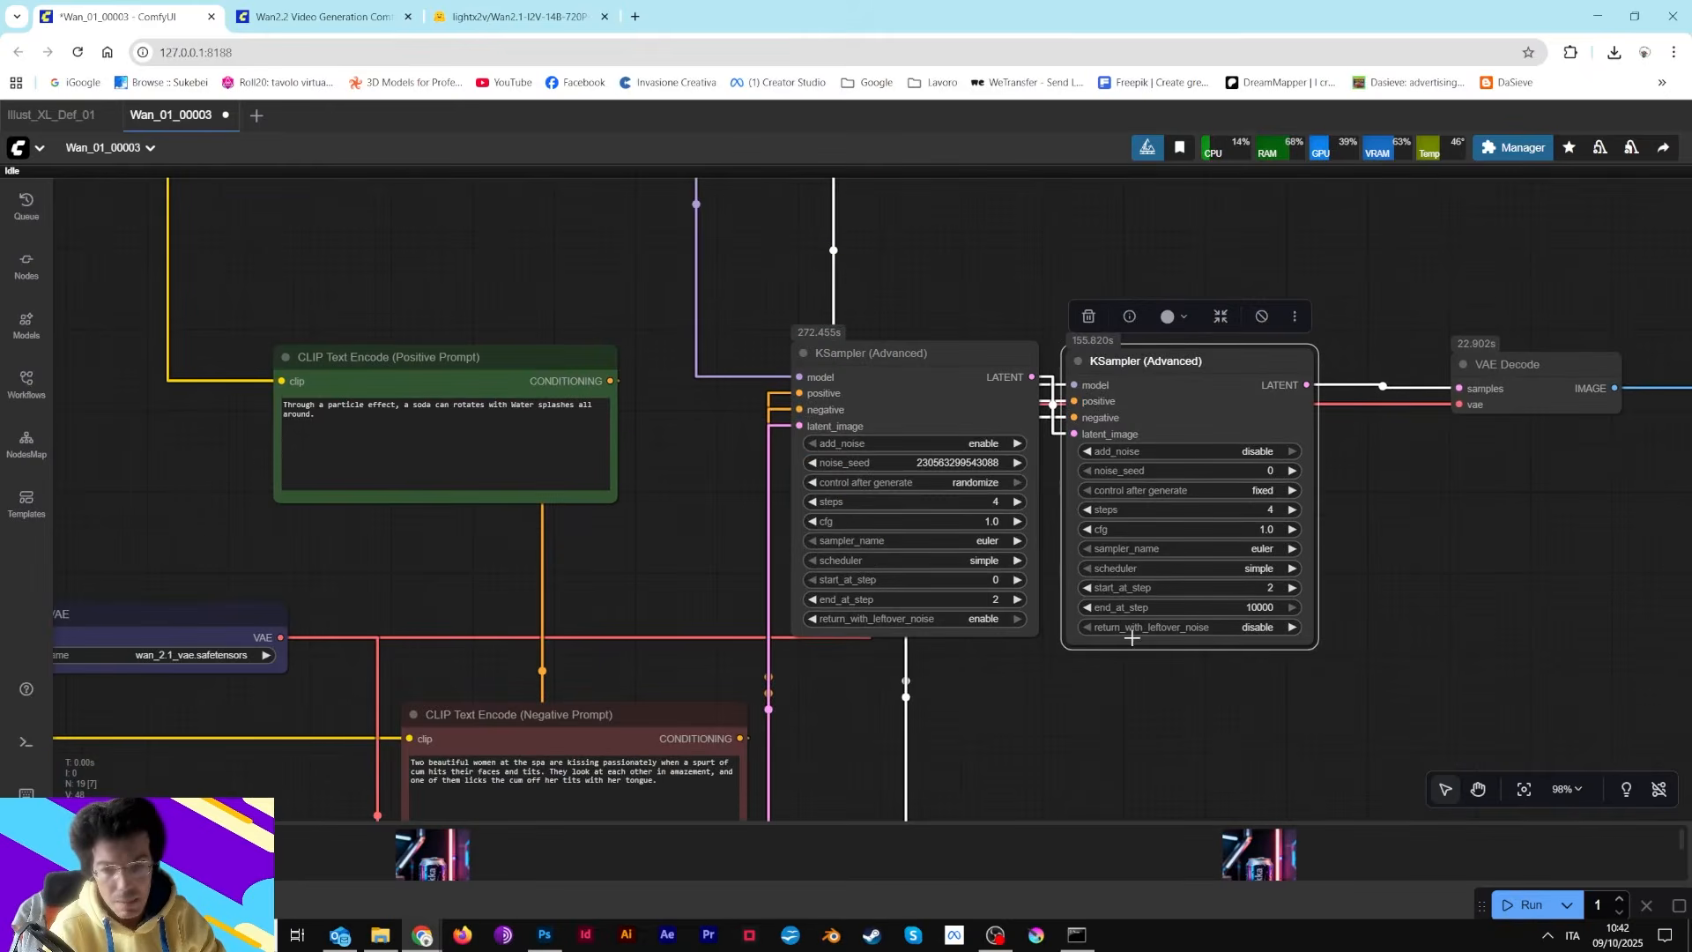
{"action": "left_click_drag", "start_coordinate": [1390, 521], "coordinate": [1159, 610]}
{"action": "left_click_drag", "start_coordinate": [955, 481], "coordinate": [955, 477]}
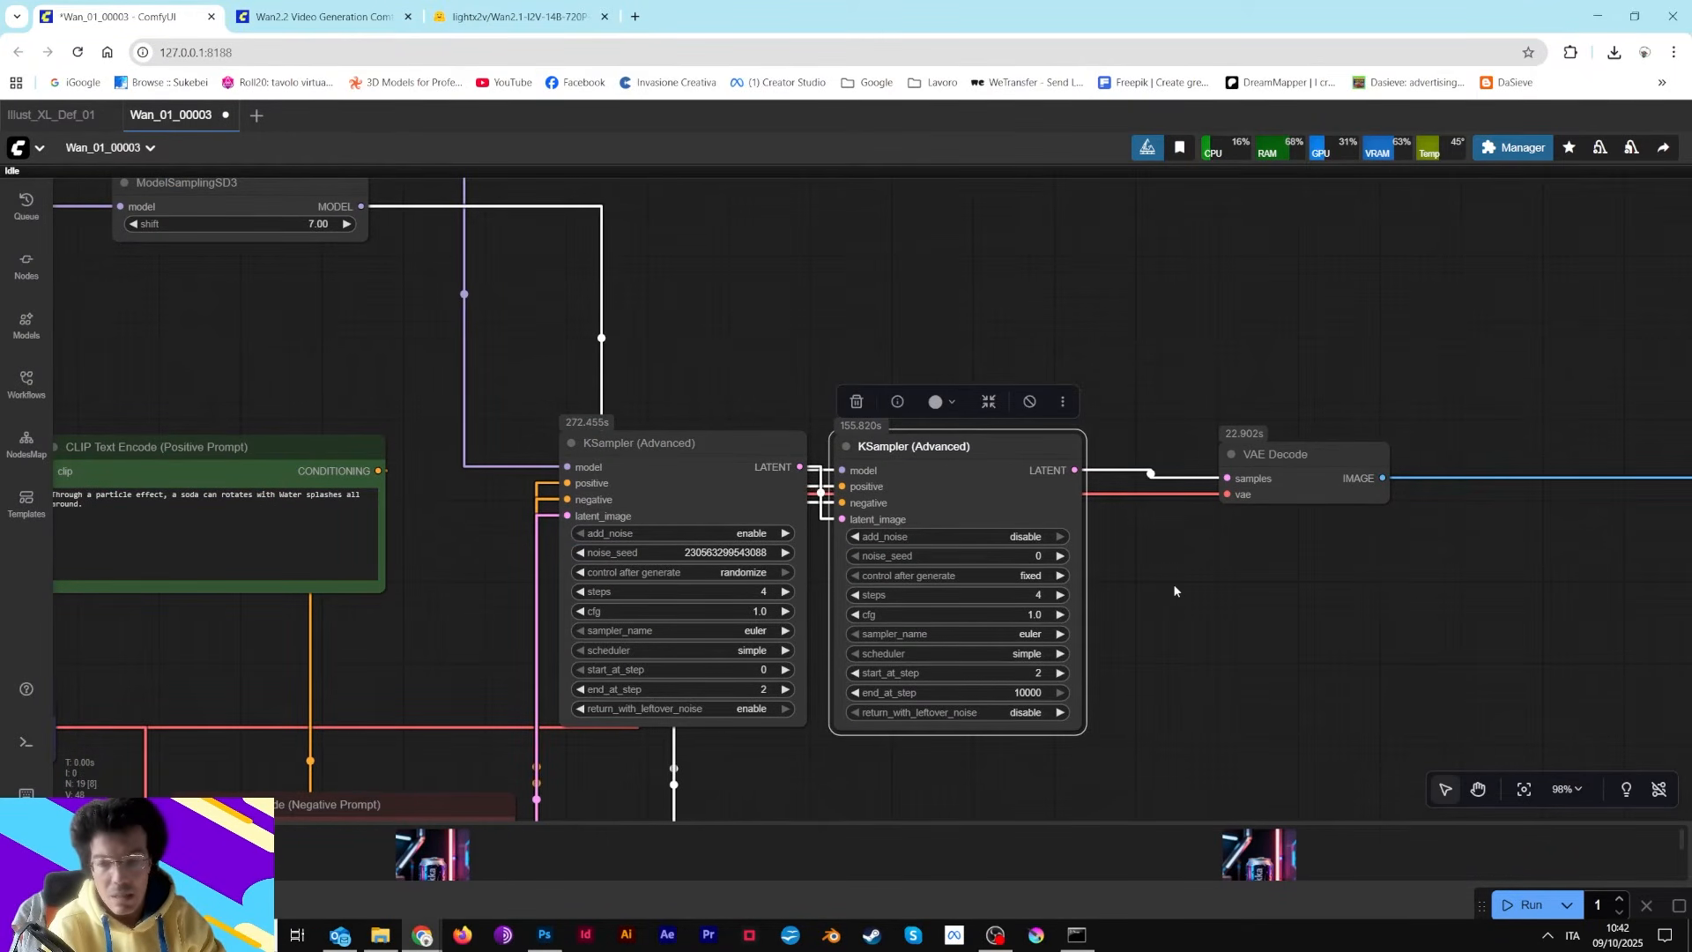
{"action": "scroll", "coordinate": [937, 590], "scroll_direction": "down", "scroll_amount": 4}
{"action": "left_click_drag", "start_coordinate": [1049, 605], "coordinate": [737, 545]}
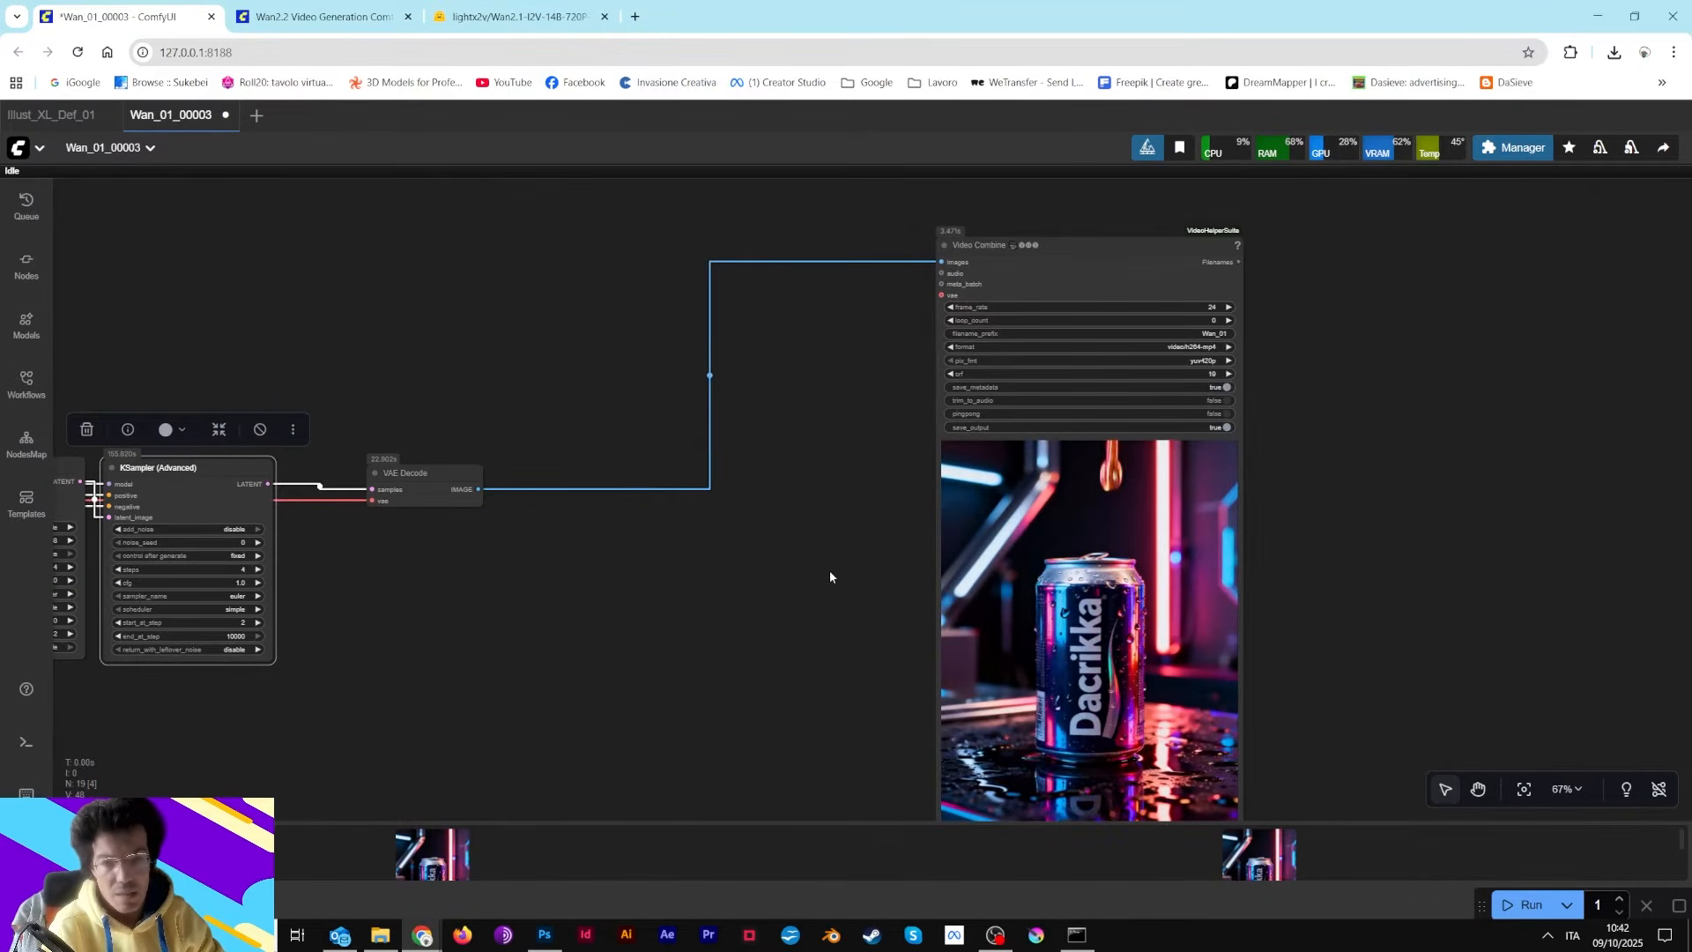
{"action": "scroll", "coordinate": [830, 573], "scroll_direction": "up", "scroll_amount": 2}
{"action": "left_click_drag", "start_coordinate": [843, 559], "coordinate": [778, 434]}
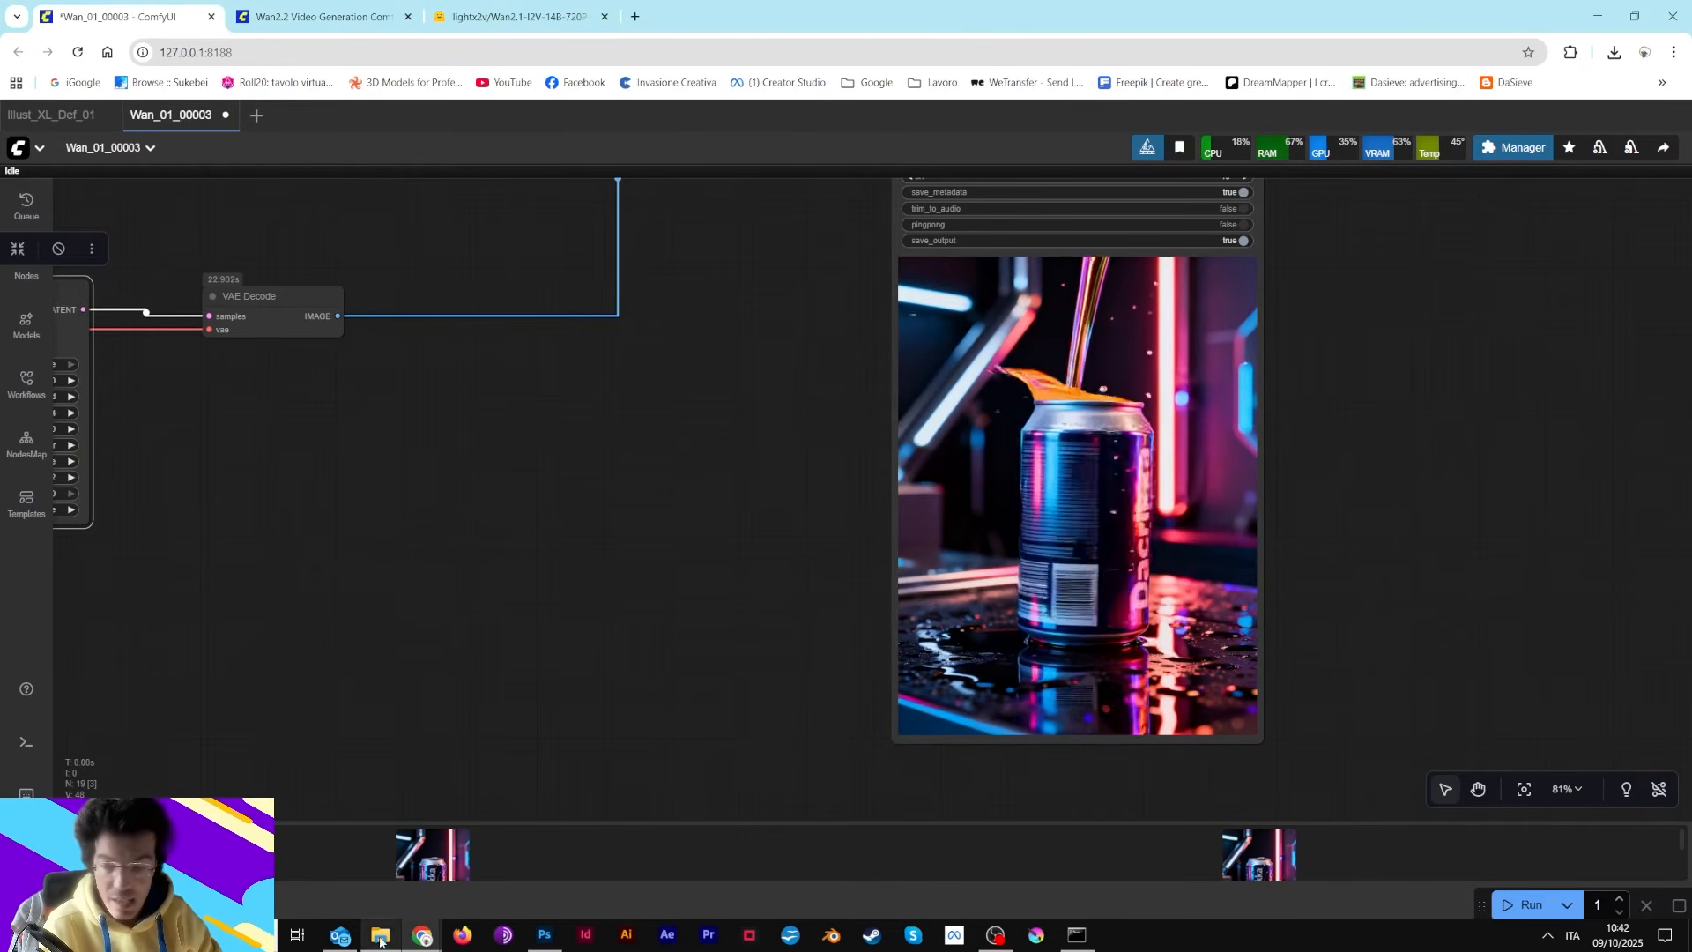
Open the output Can folder and play 300_450.mp4 in the video player
{"action": "left_click_drag", "start_coordinate": [1691, 196], "coordinate": [413, 328]}
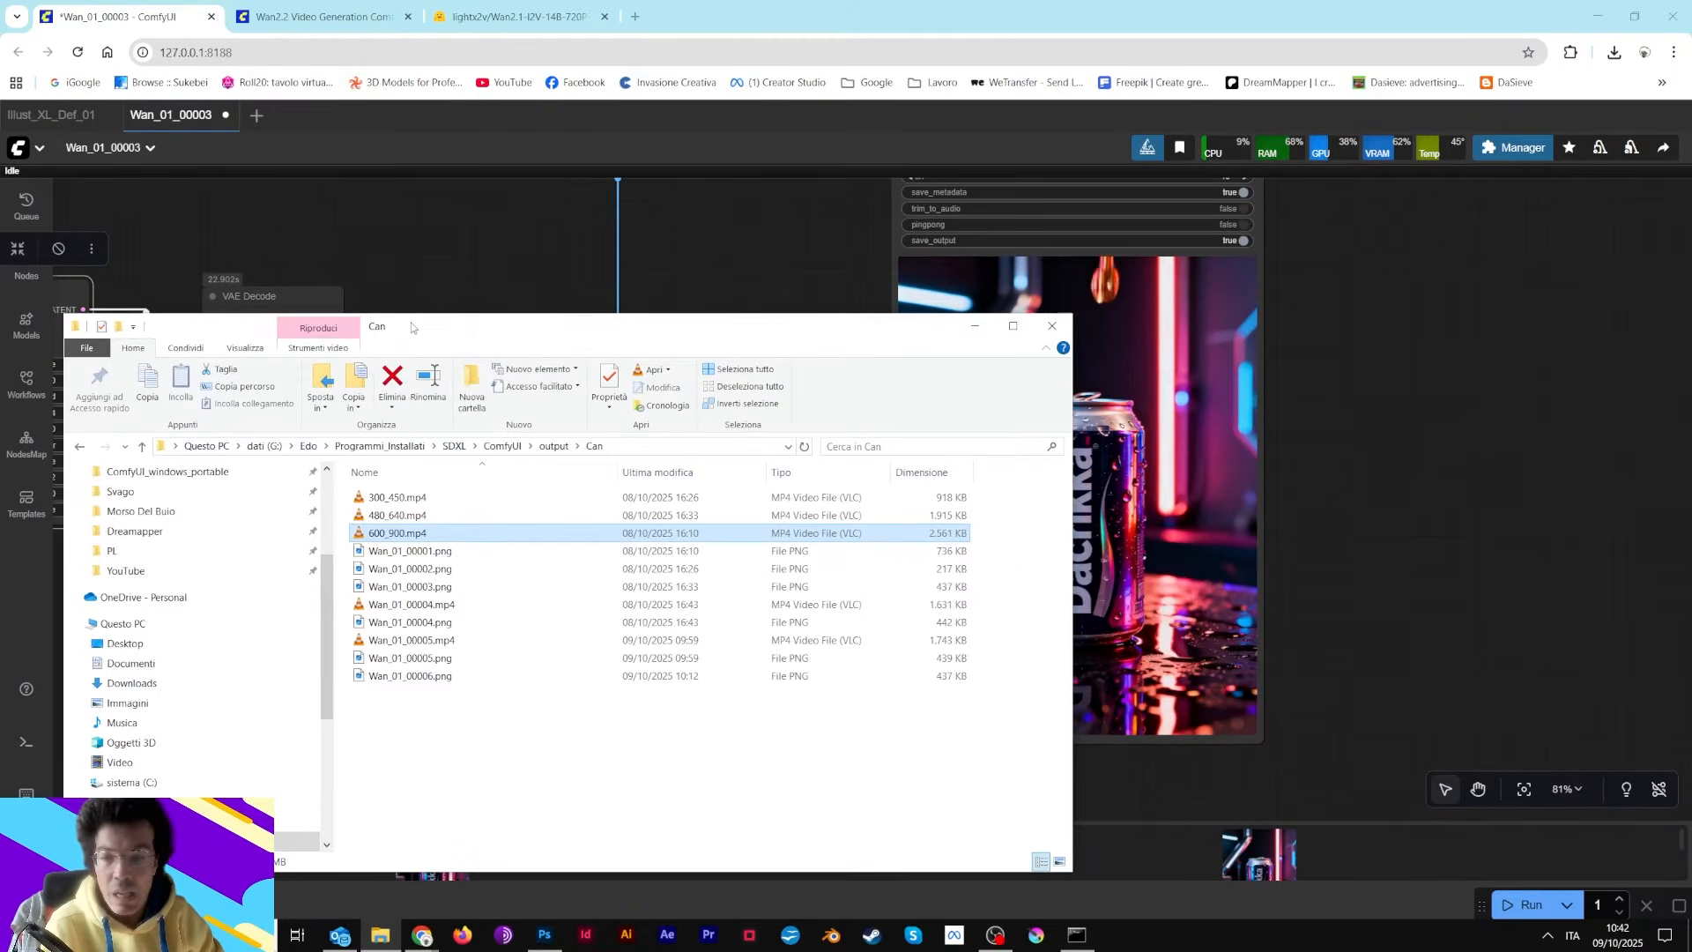
{"action": "left_click", "coordinate": [423, 499]}
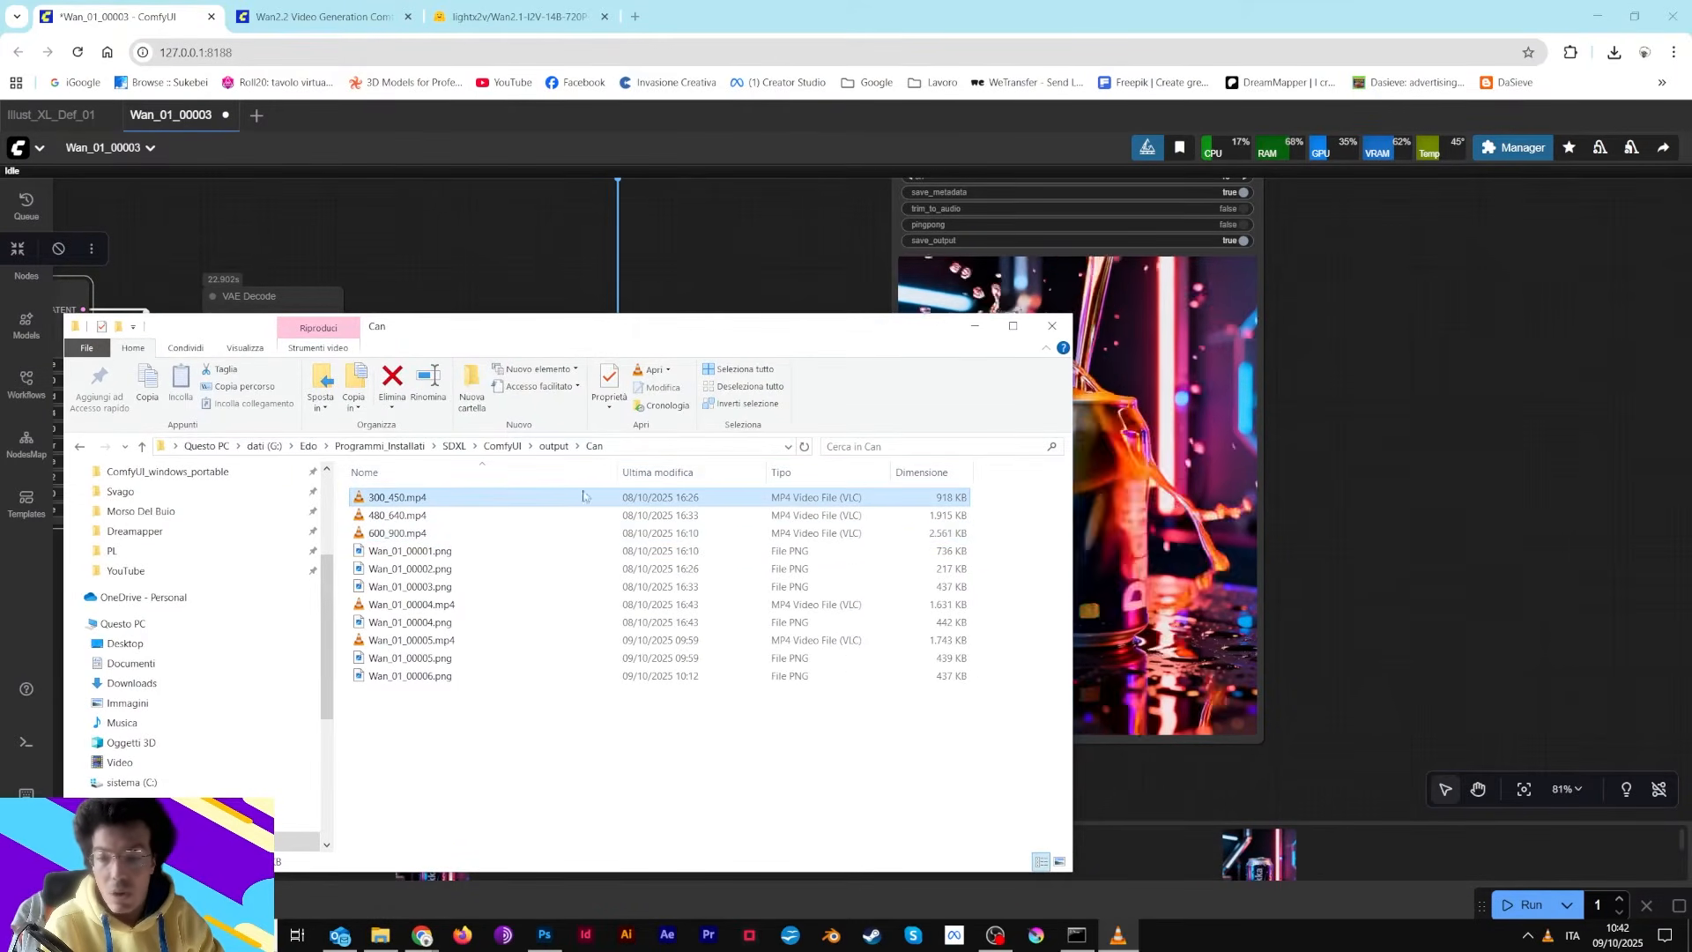
{"action": "double_click", "coordinate": [424, 499]}
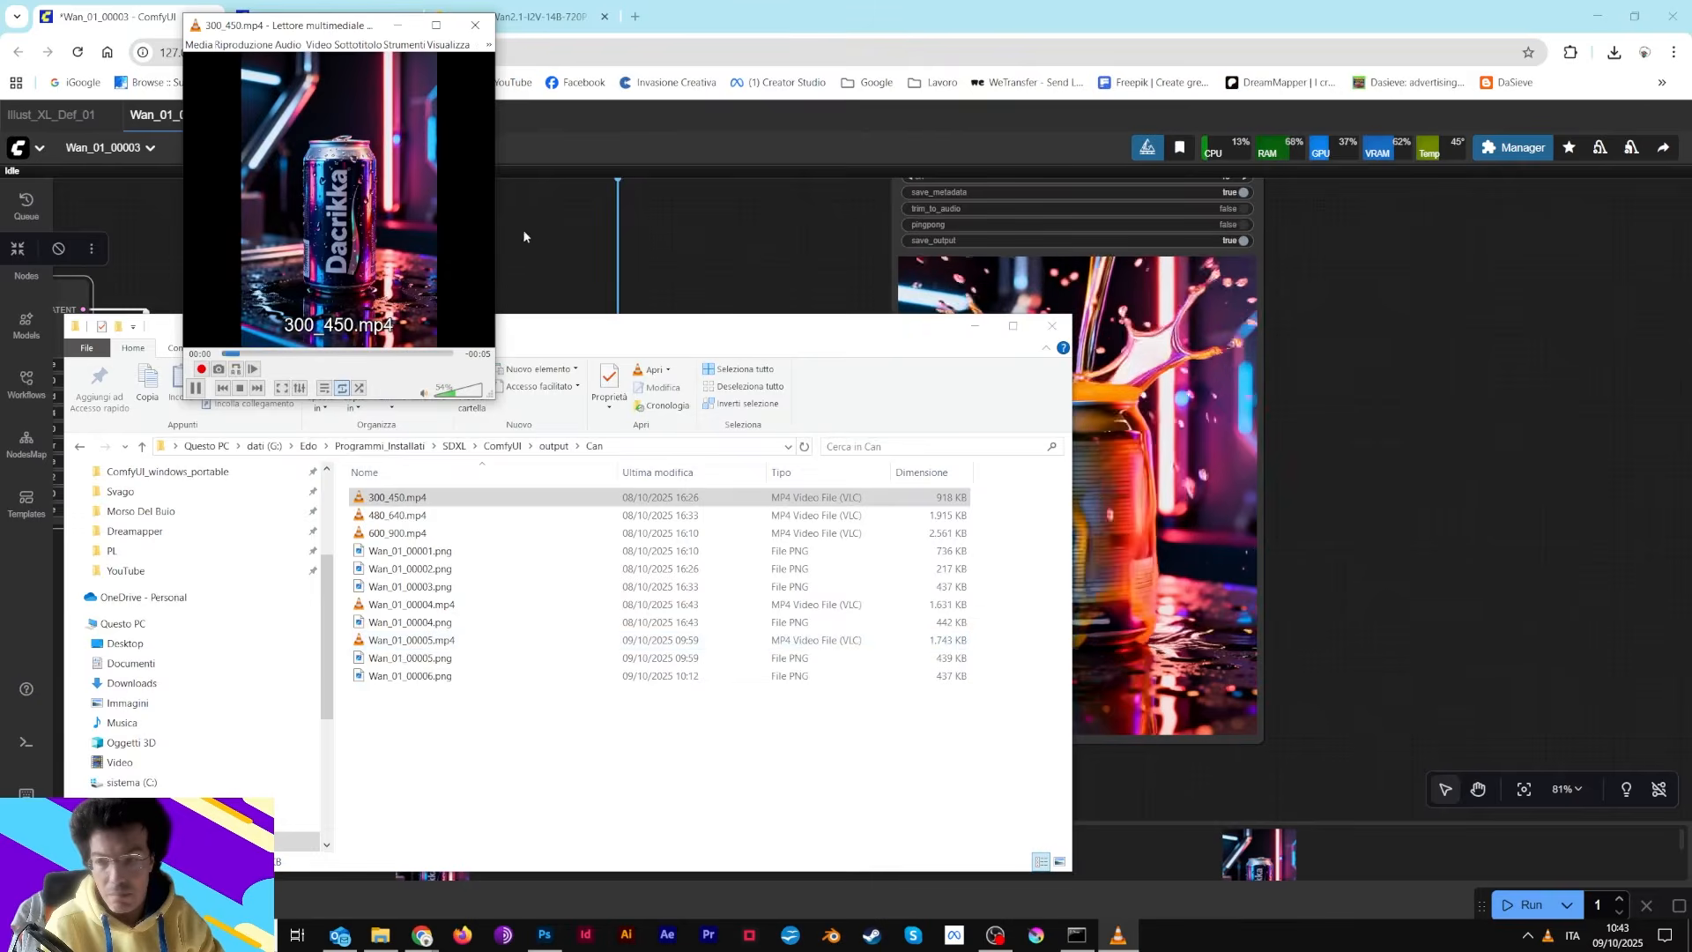
{"action": "left_click_drag", "start_coordinate": [356, 14], "coordinate": [777, 153]}
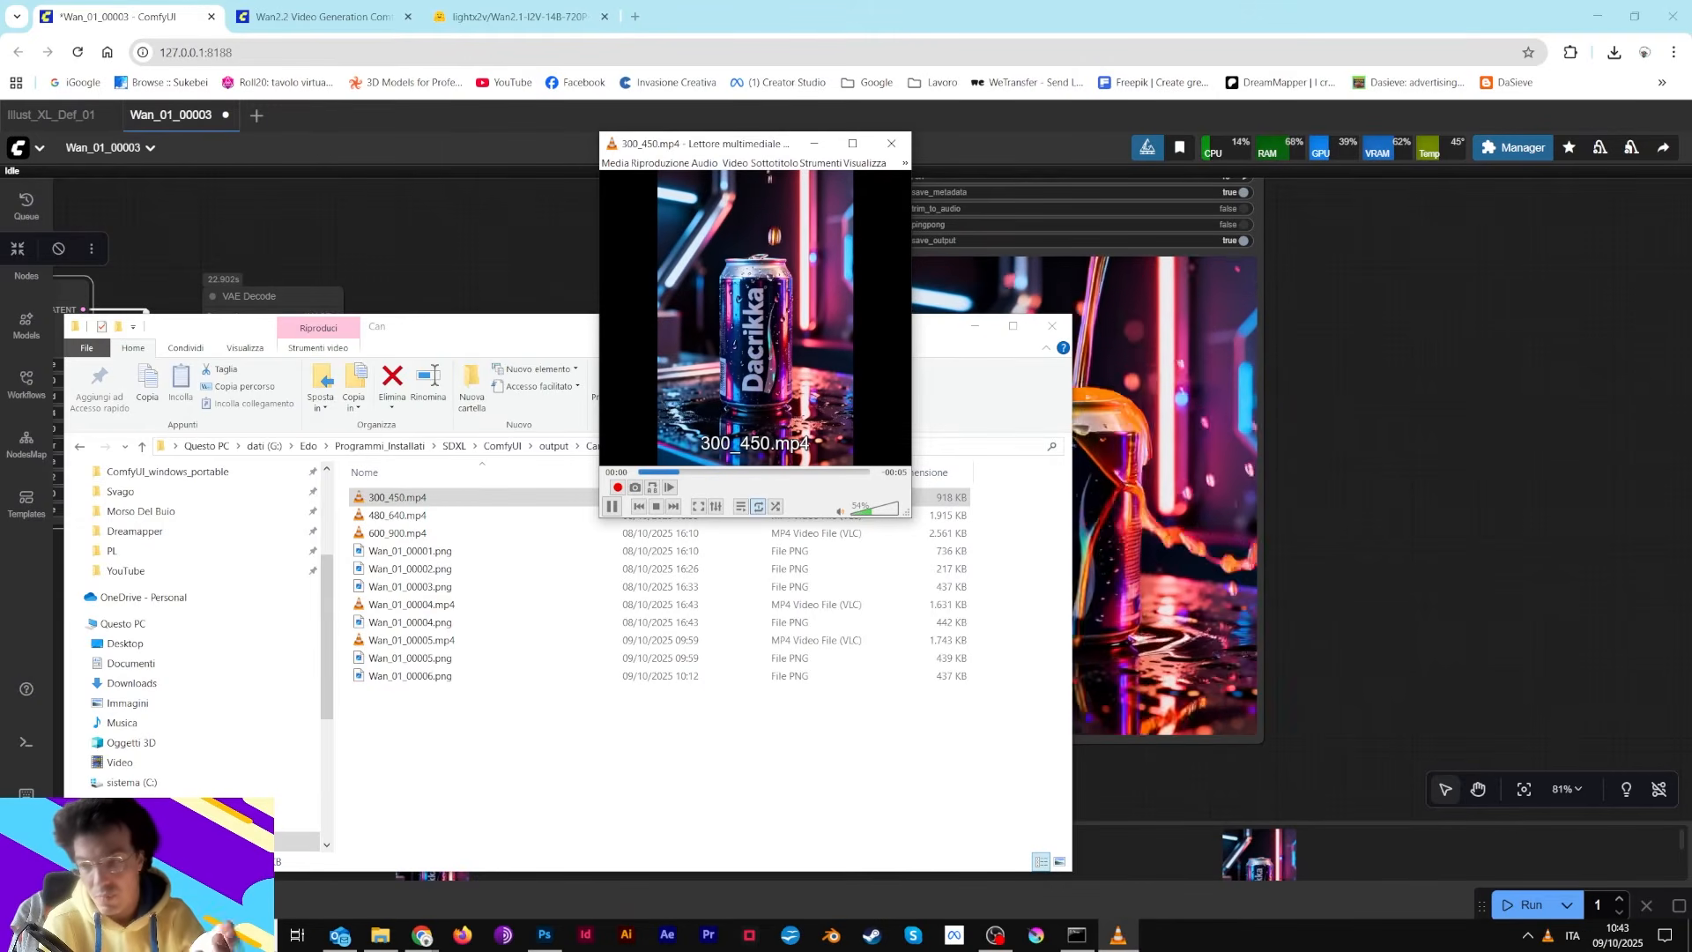
Play the 480_640.mp4 video from the output folder
{"action": "double_click", "coordinate": [391, 520]}
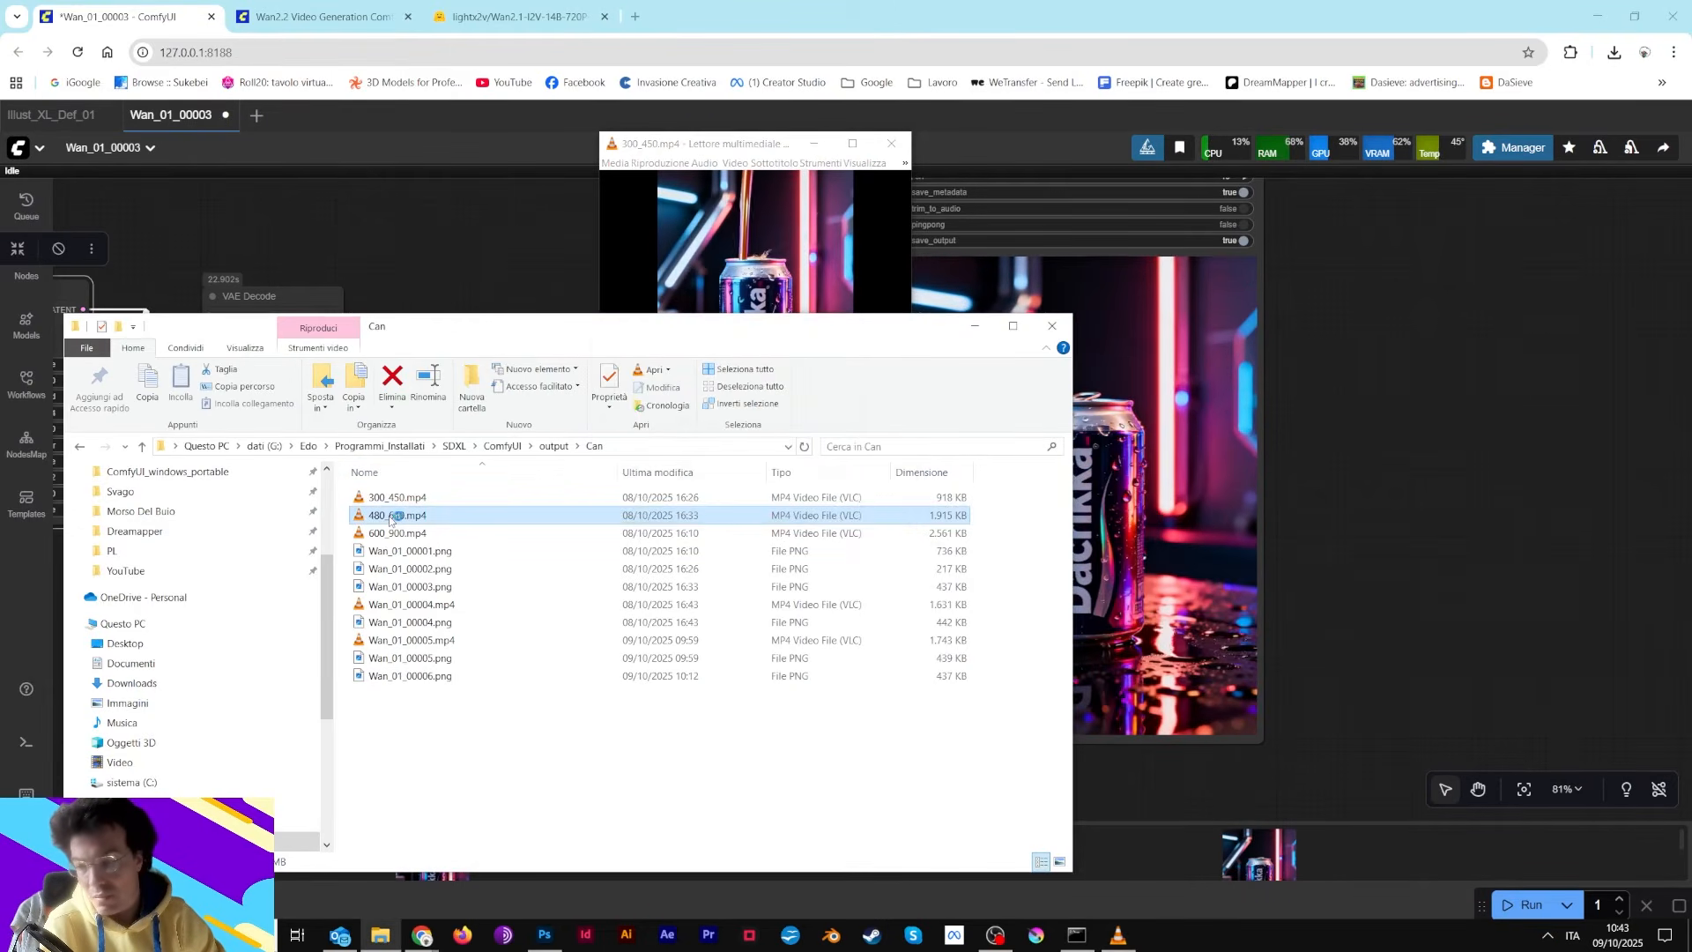
{"action": "left_click", "coordinate": [703, 157]}
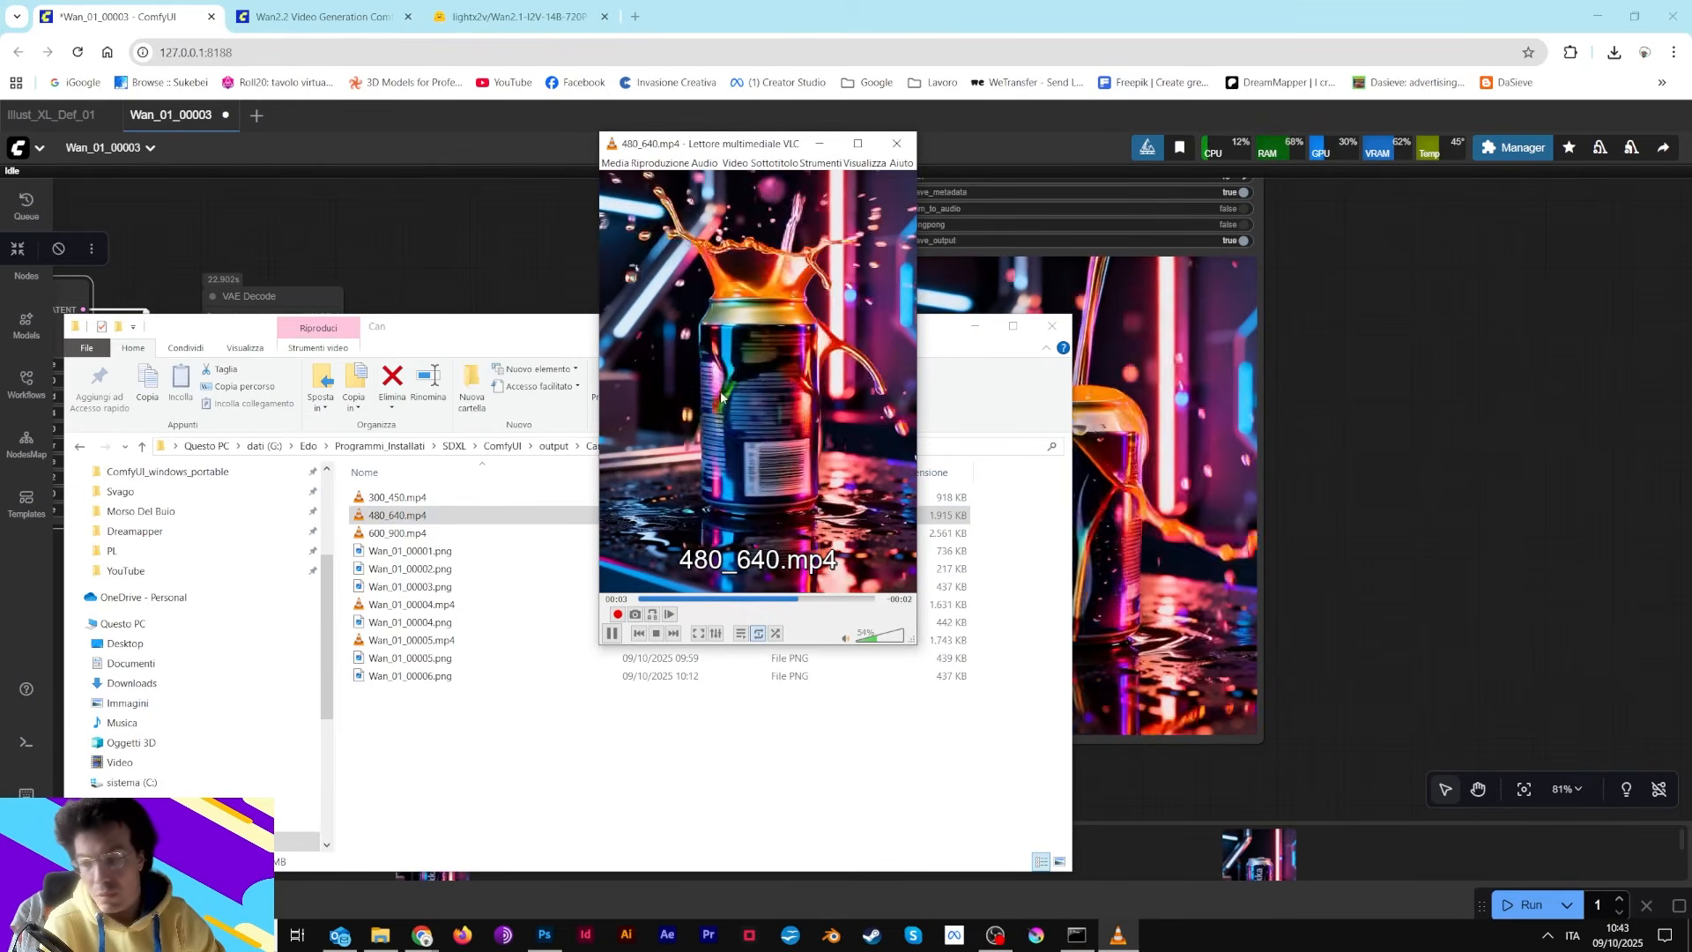
{"action": "double_click", "coordinate": [441, 519]}
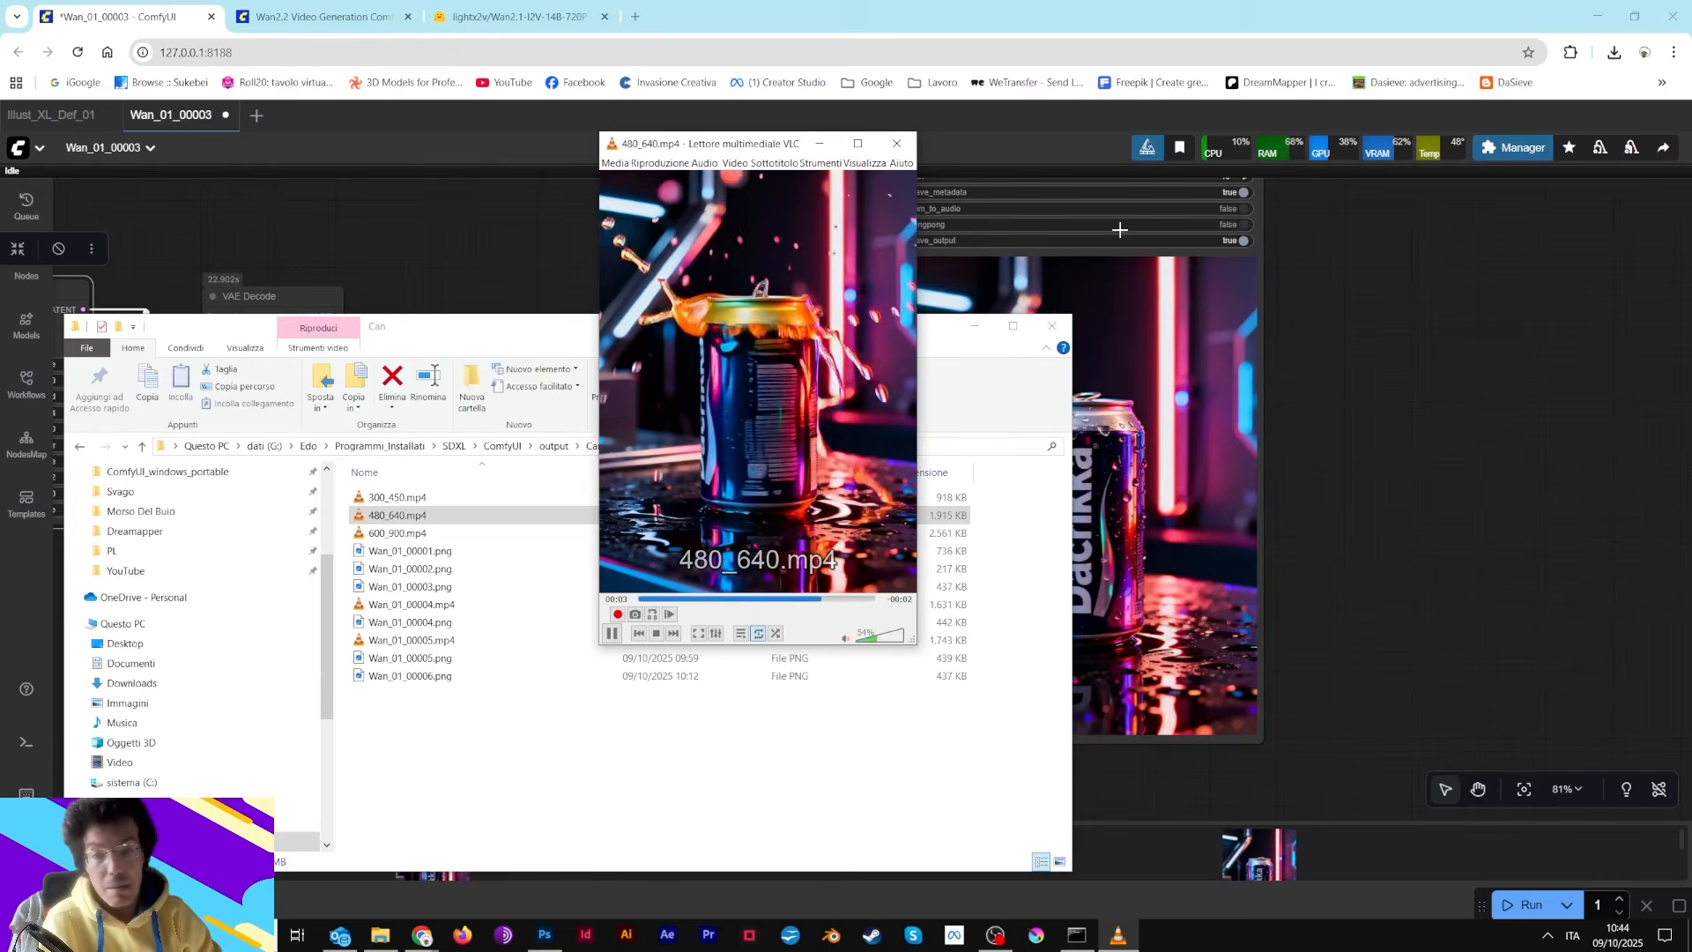
Set the Video Combine node's frame_rate to 20
{"action": "left_click", "coordinate": [1424, 383]}
{"action": "left_click_drag", "start_coordinate": [1356, 347], "coordinate": [1257, 623]}
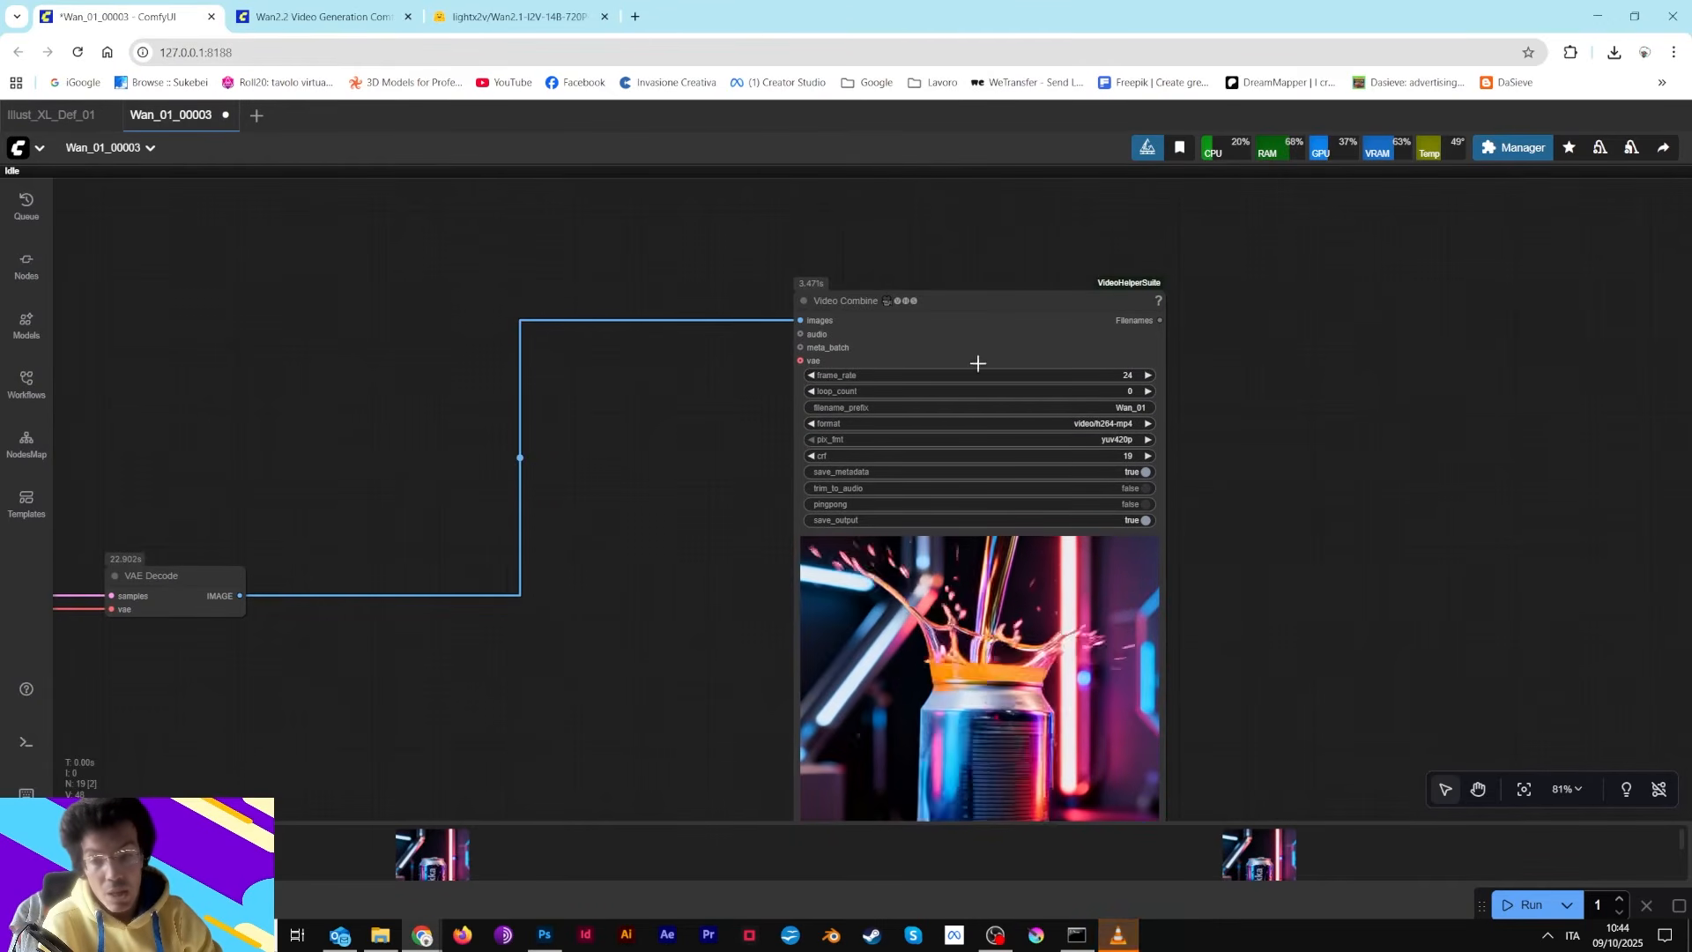
{"action": "scroll", "coordinate": [1143, 380], "scroll_direction": "up", "scroll_amount": 2}
{"action": "scroll", "coordinate": [1143, 381], "scroll_direction": "up", "scroll_amount": 4}
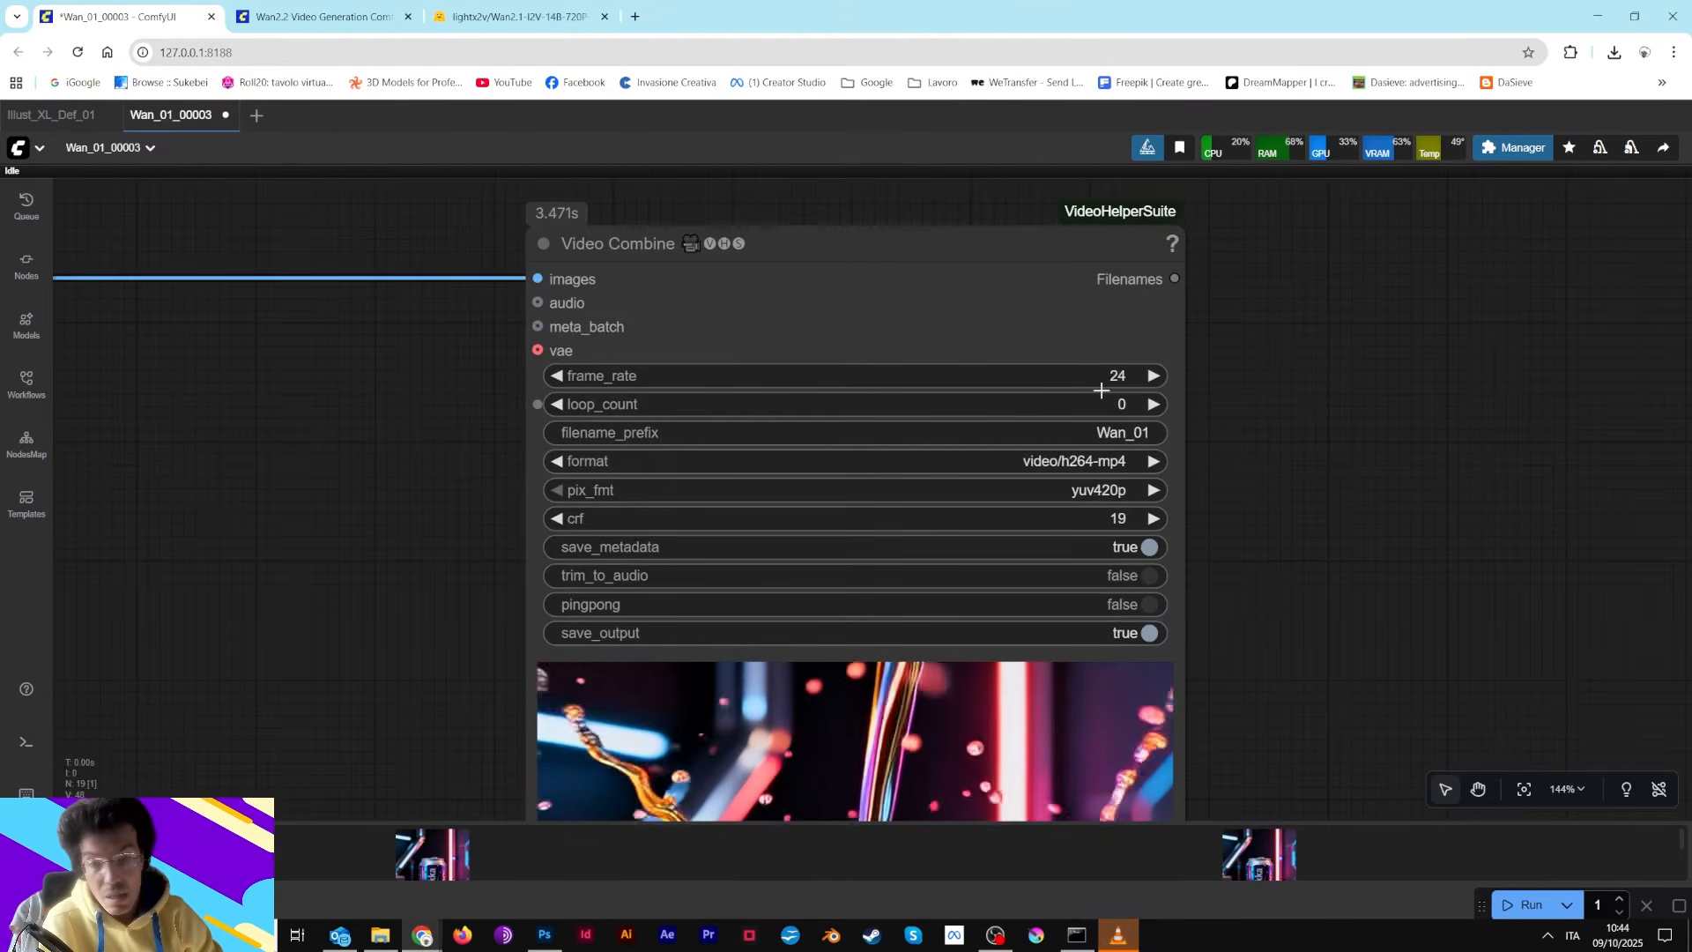
{"action": "left_click", "coordinate": [1121, 373]}
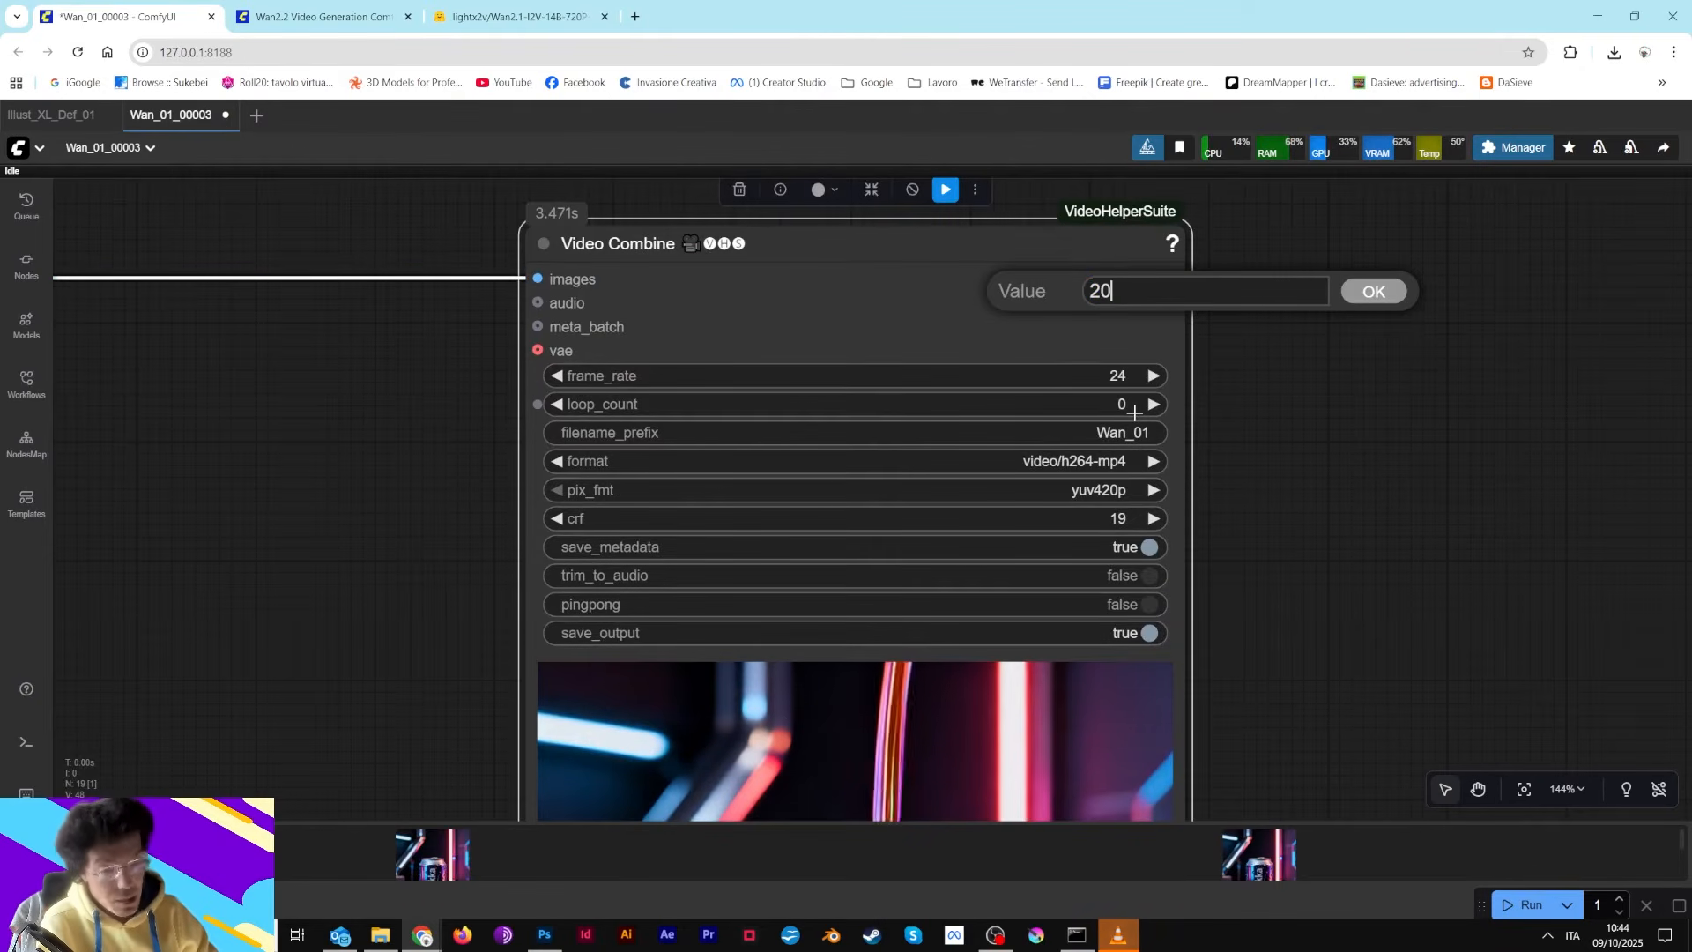
{"action": "left_click", "coordinate": [1371, 291]}
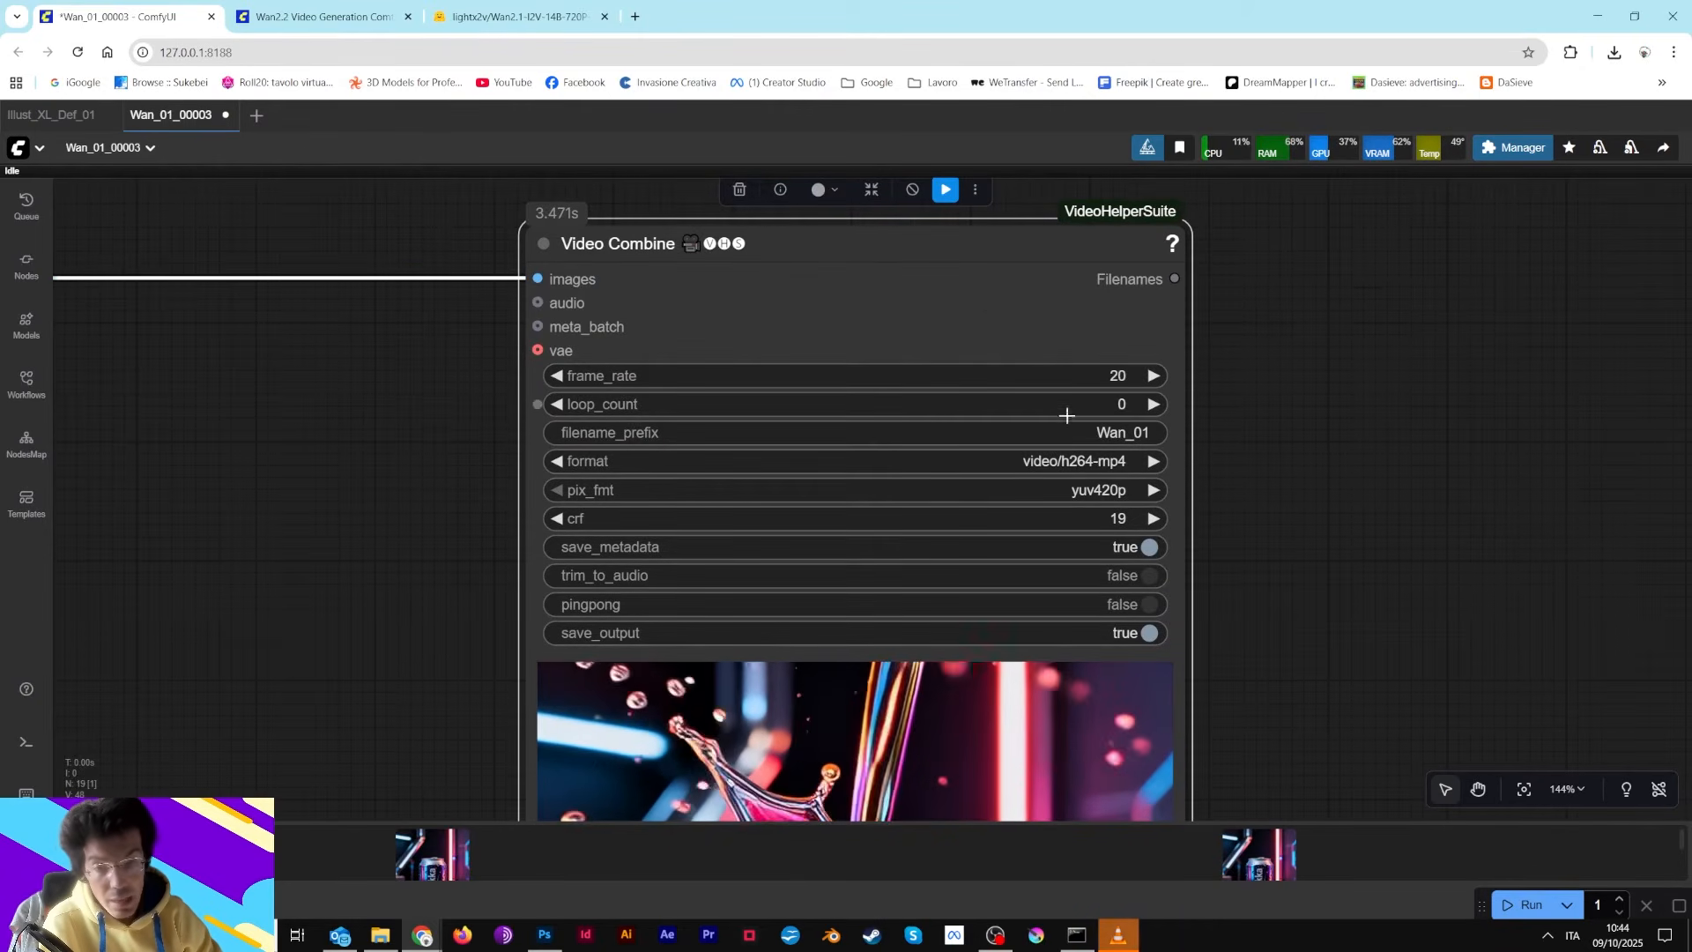
Inspect the length setting on the WanImageToVideo node
{"action": "scroll", "coordinate": [1068, 417], "scroll_direction": "down", "scroll_amount": 7}
{"action": "left_click_drag", "start_coordinate": [956, 488], "coordinate": [1688, 167]}
{"action": "left_click_drag", "start_coordinate": [701, 603], "coordinate": [1203, 496]}
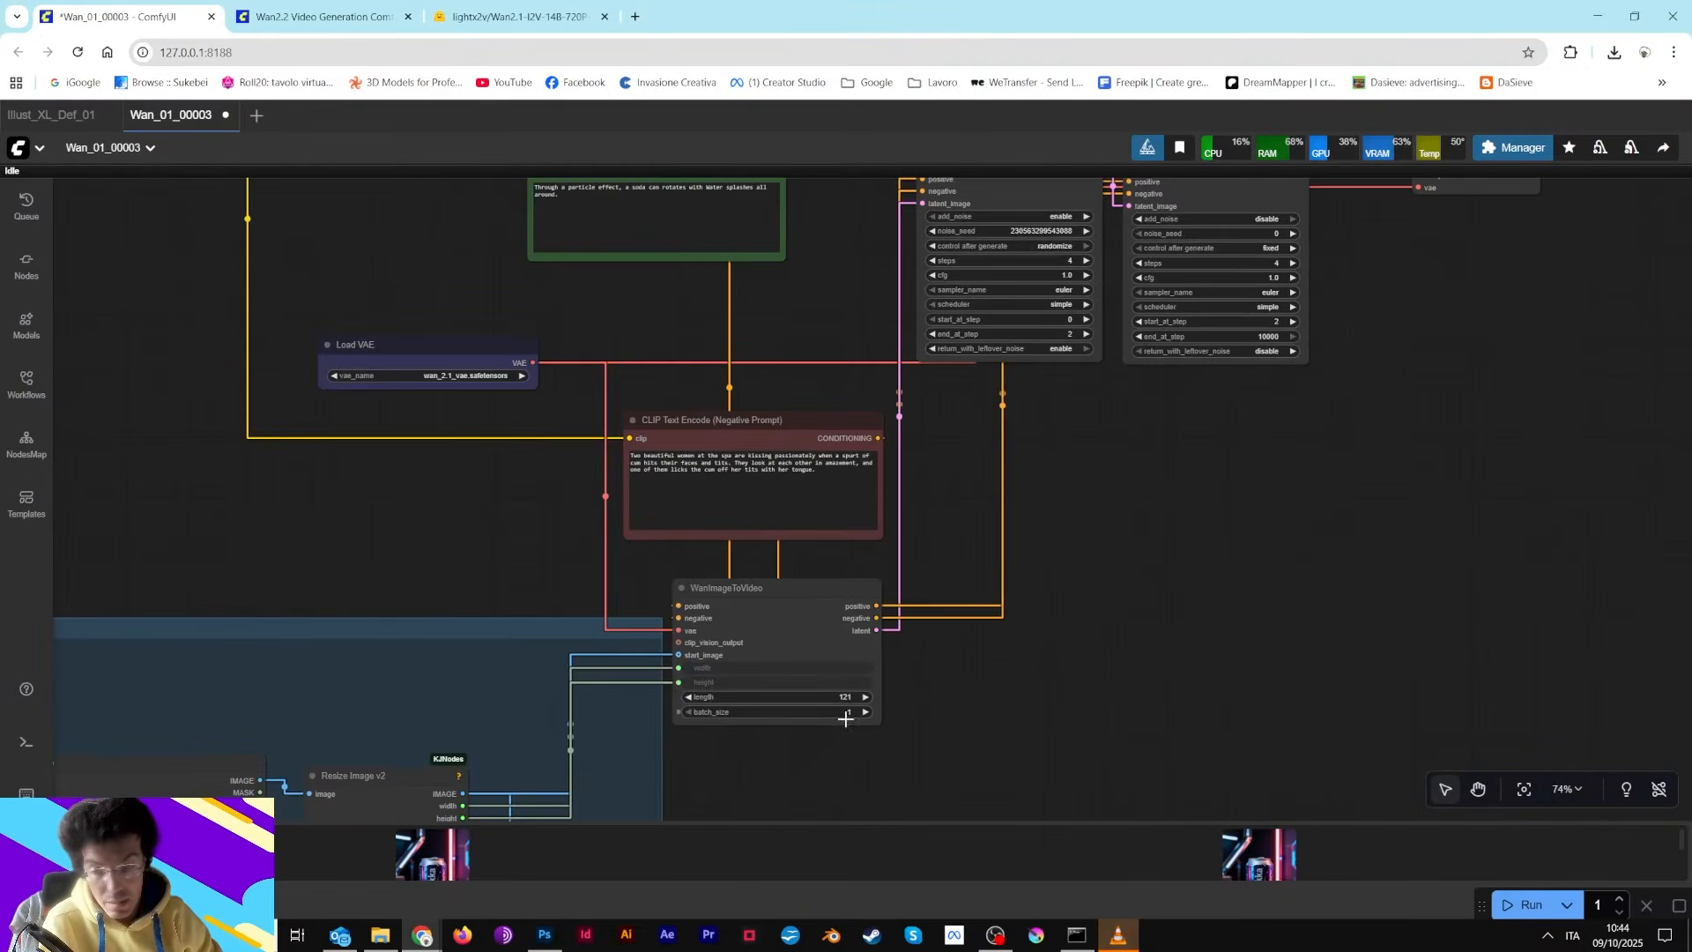
{"action": "scroll", "coordinate": [816, 715], "scroll_direction": "up", "scroll_amount": 4}
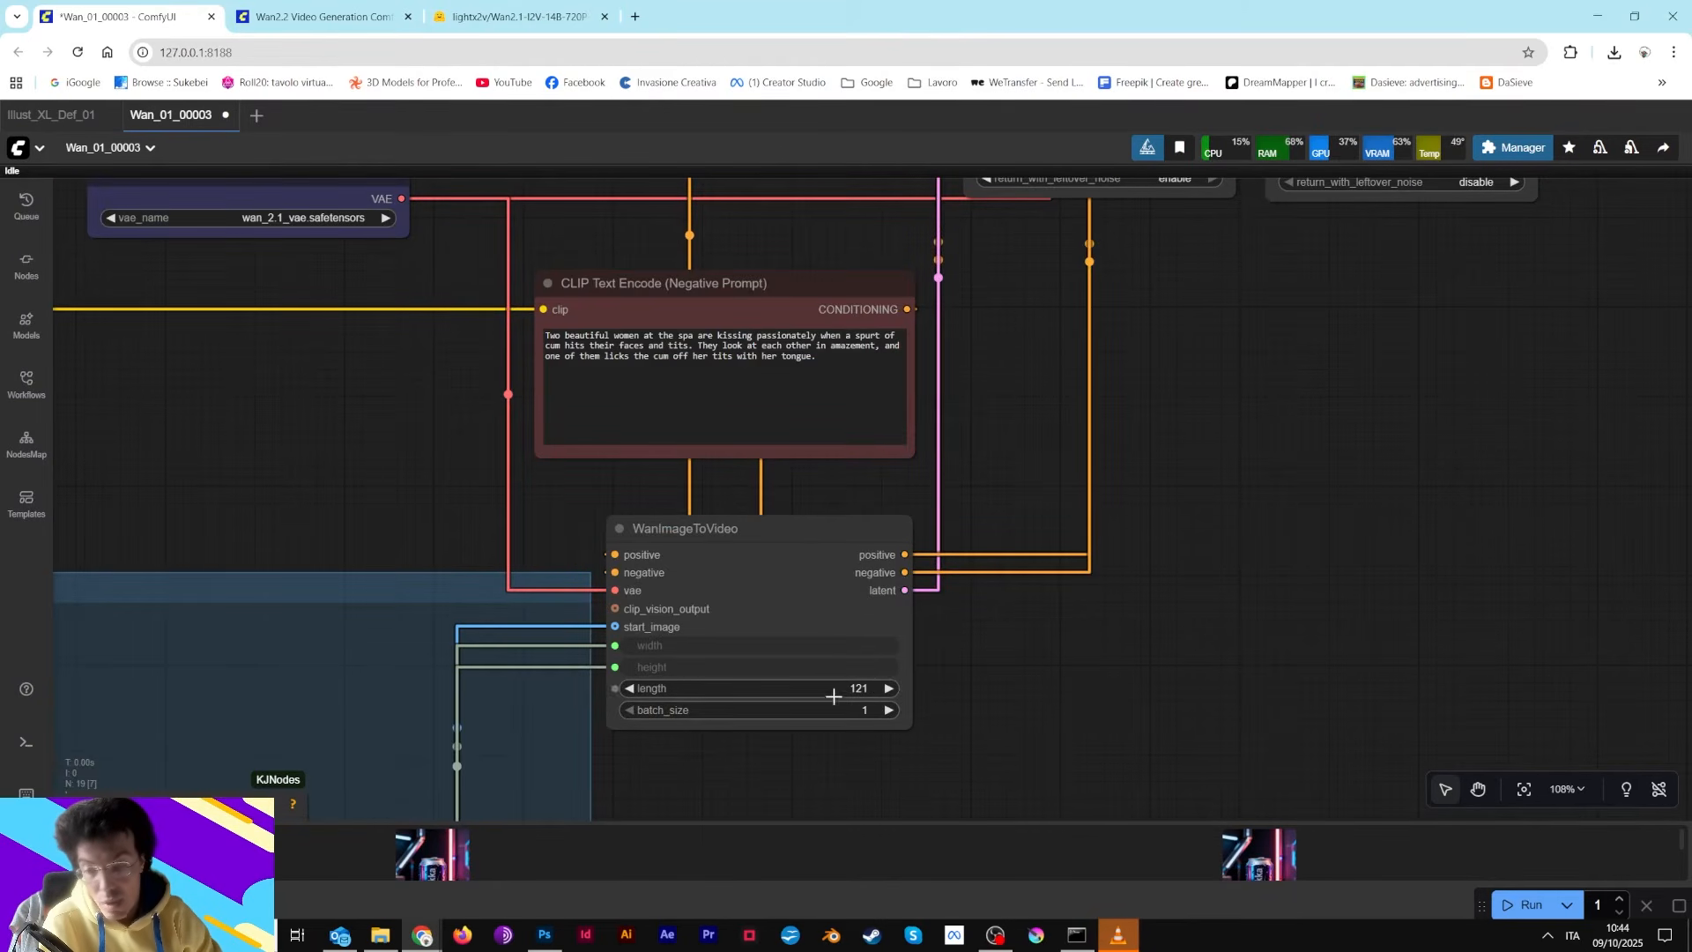
{"action": "scroll", "coordinate": [896, 668], "scroll_direction": "down", "scroll_amount": 4}
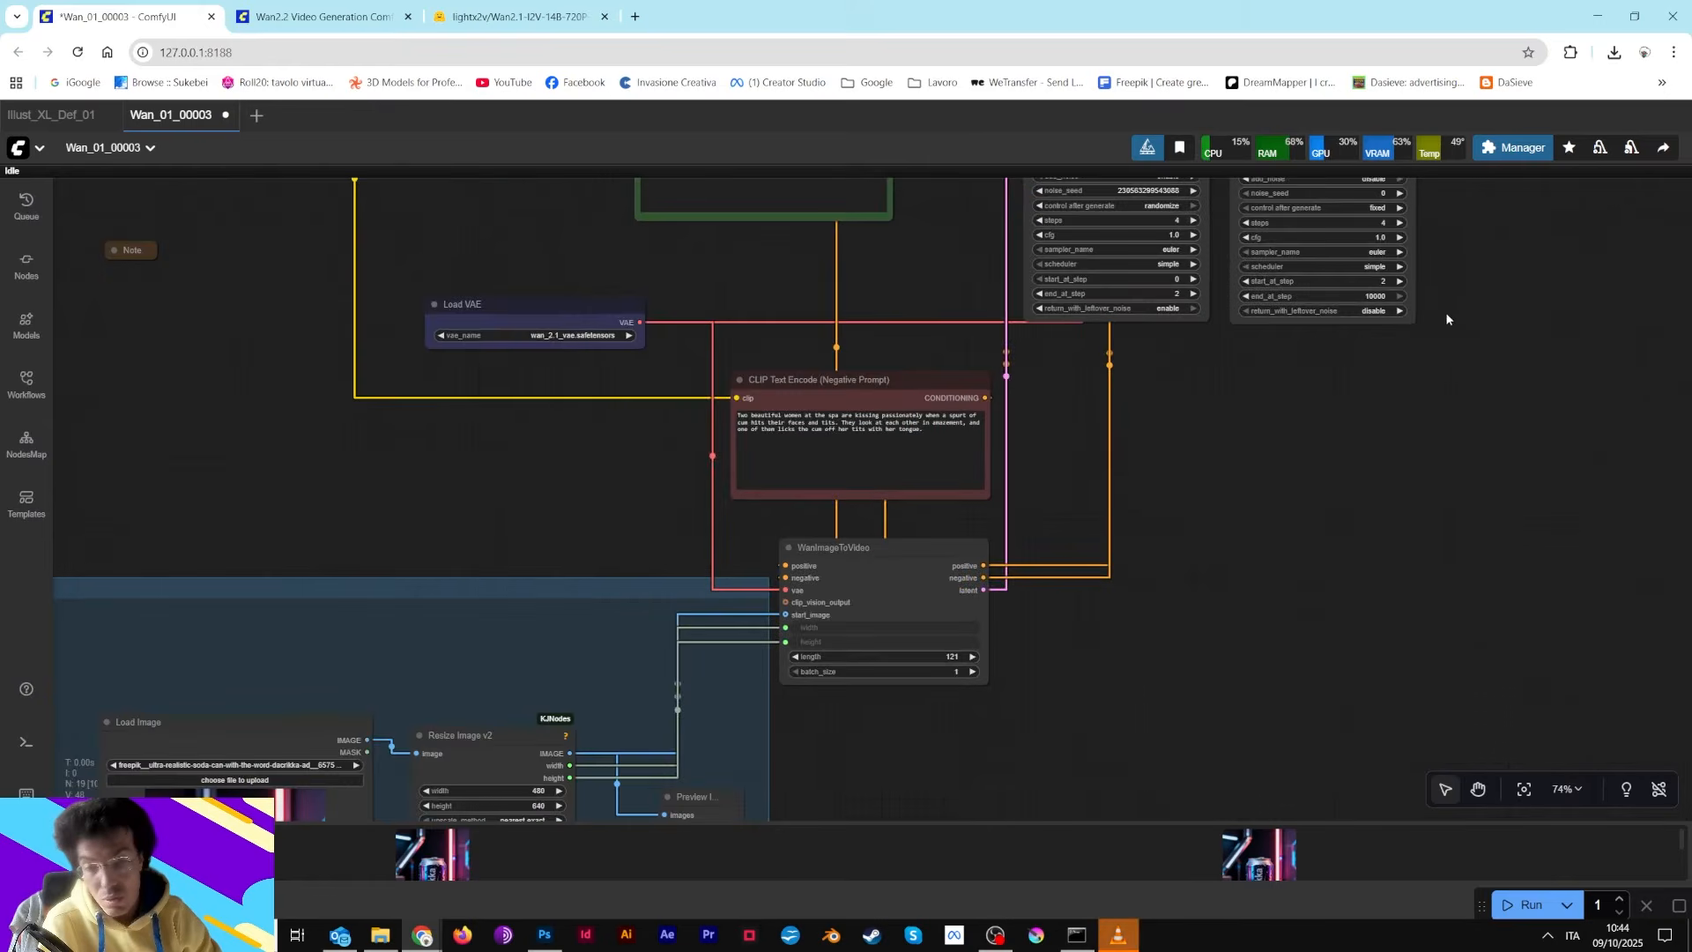
{"action": "left_click_drag", "start_coordinate": [1446, 317], "coordinate": [744, 612]}
{"action": "left_click_drag", "start_coordinate": [1280, 382], "coordinate": [657, 413]}
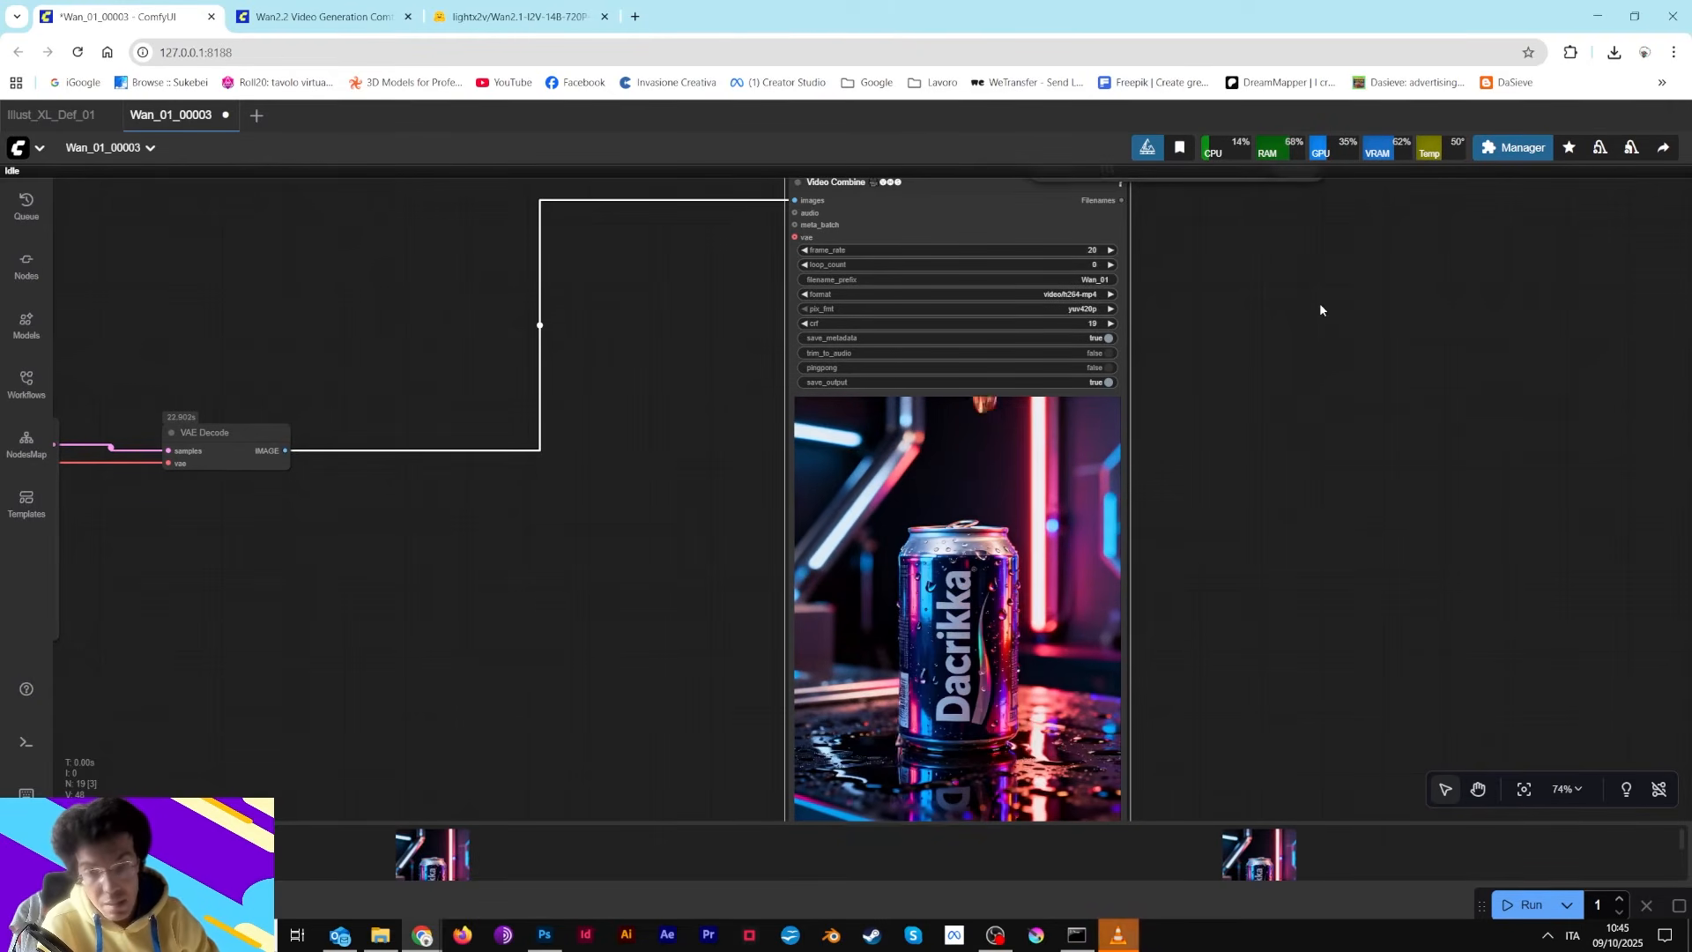
Set the Video Combine frame_rate to 16 and compare it with the WanImageToVideo length
{"action": "left_click_drag", "start_coordinate": [1196, 287], "coordinate": [1223, 421]}
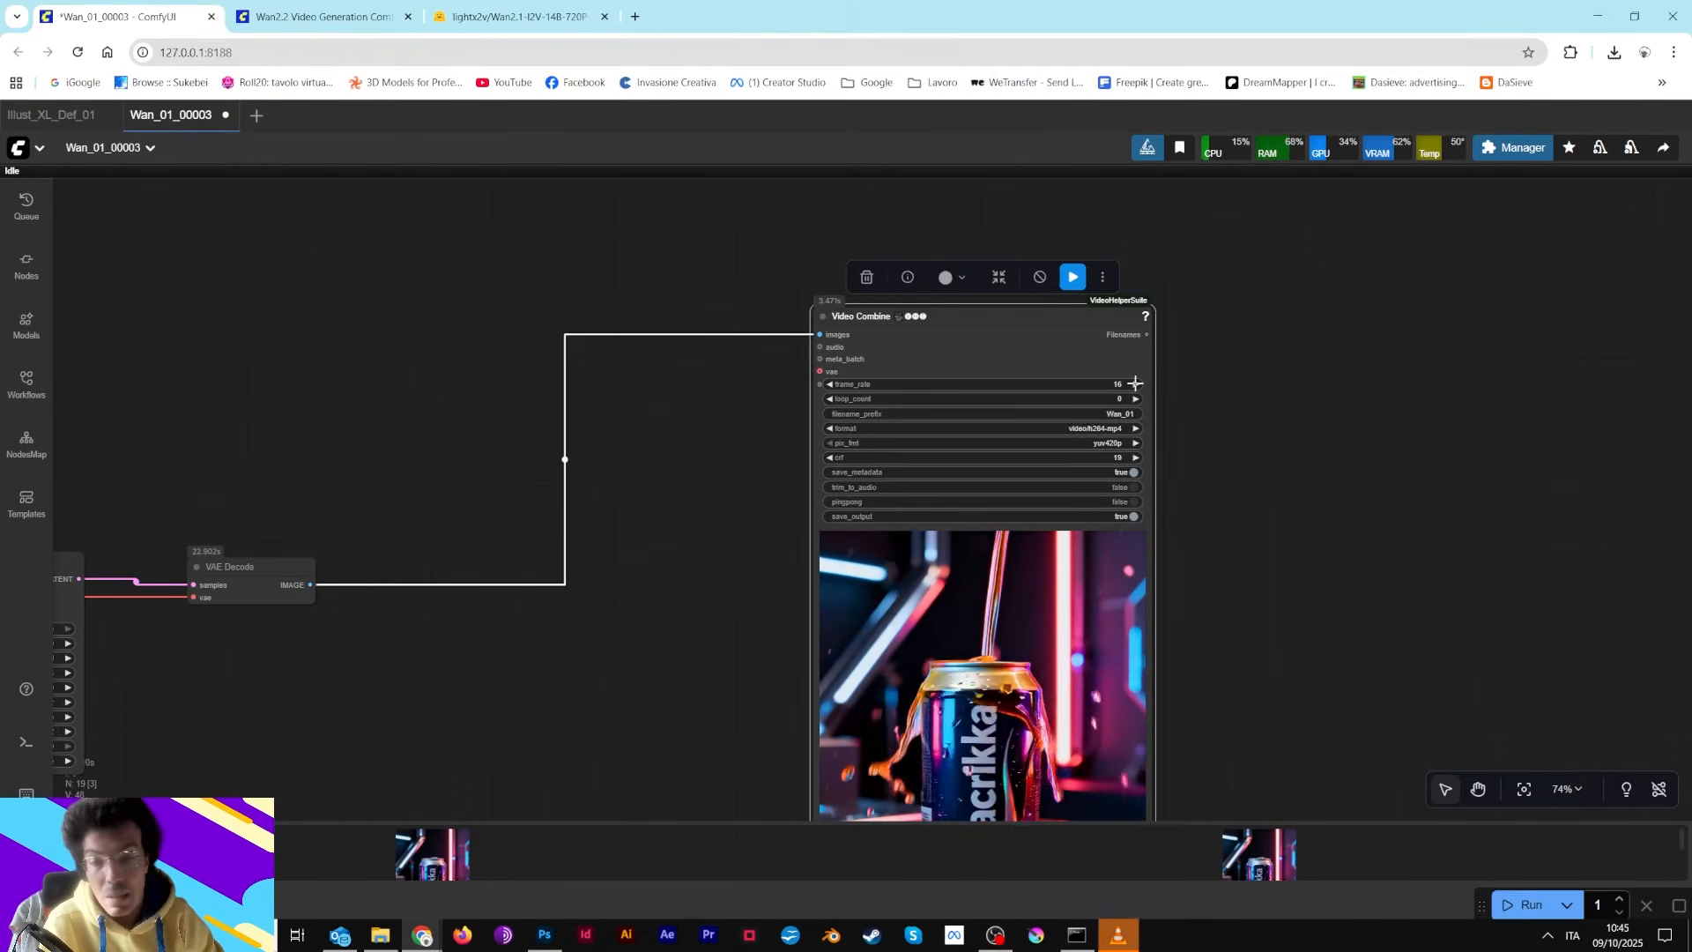
{"action": "left_click_drag", "start_coordinate": [601, 676], "coordinate": [1245, 381]}
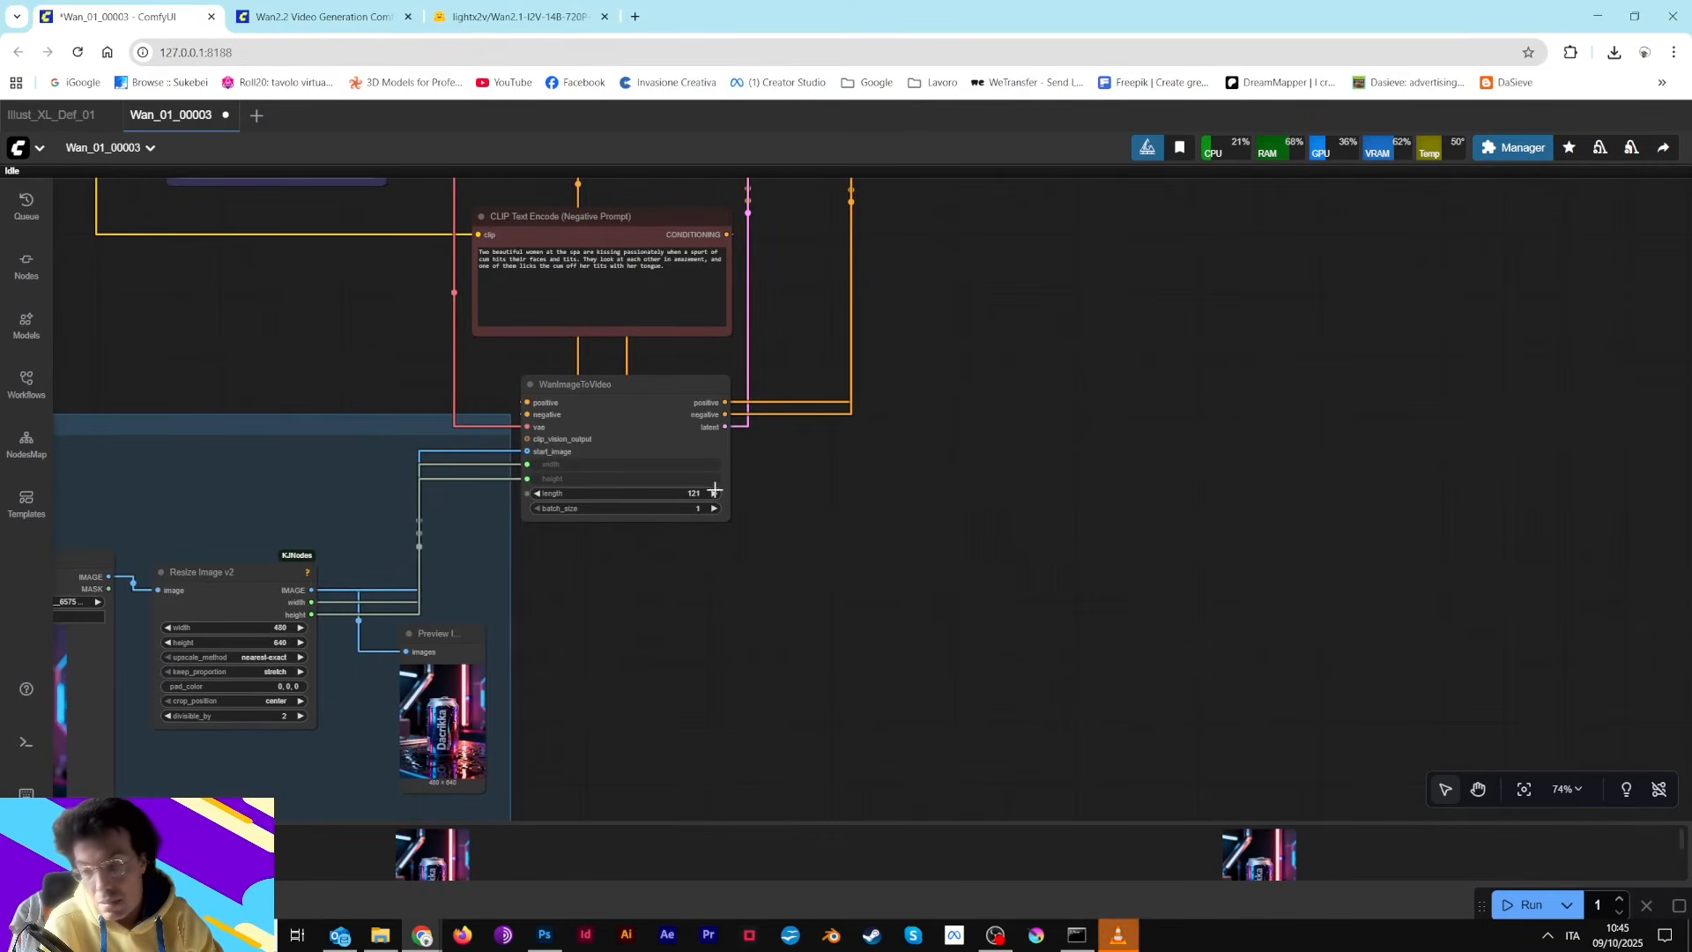
{"action": "left_click_drag", "start_coordinate": [1479, 288], "coordinate": [760, 434]}
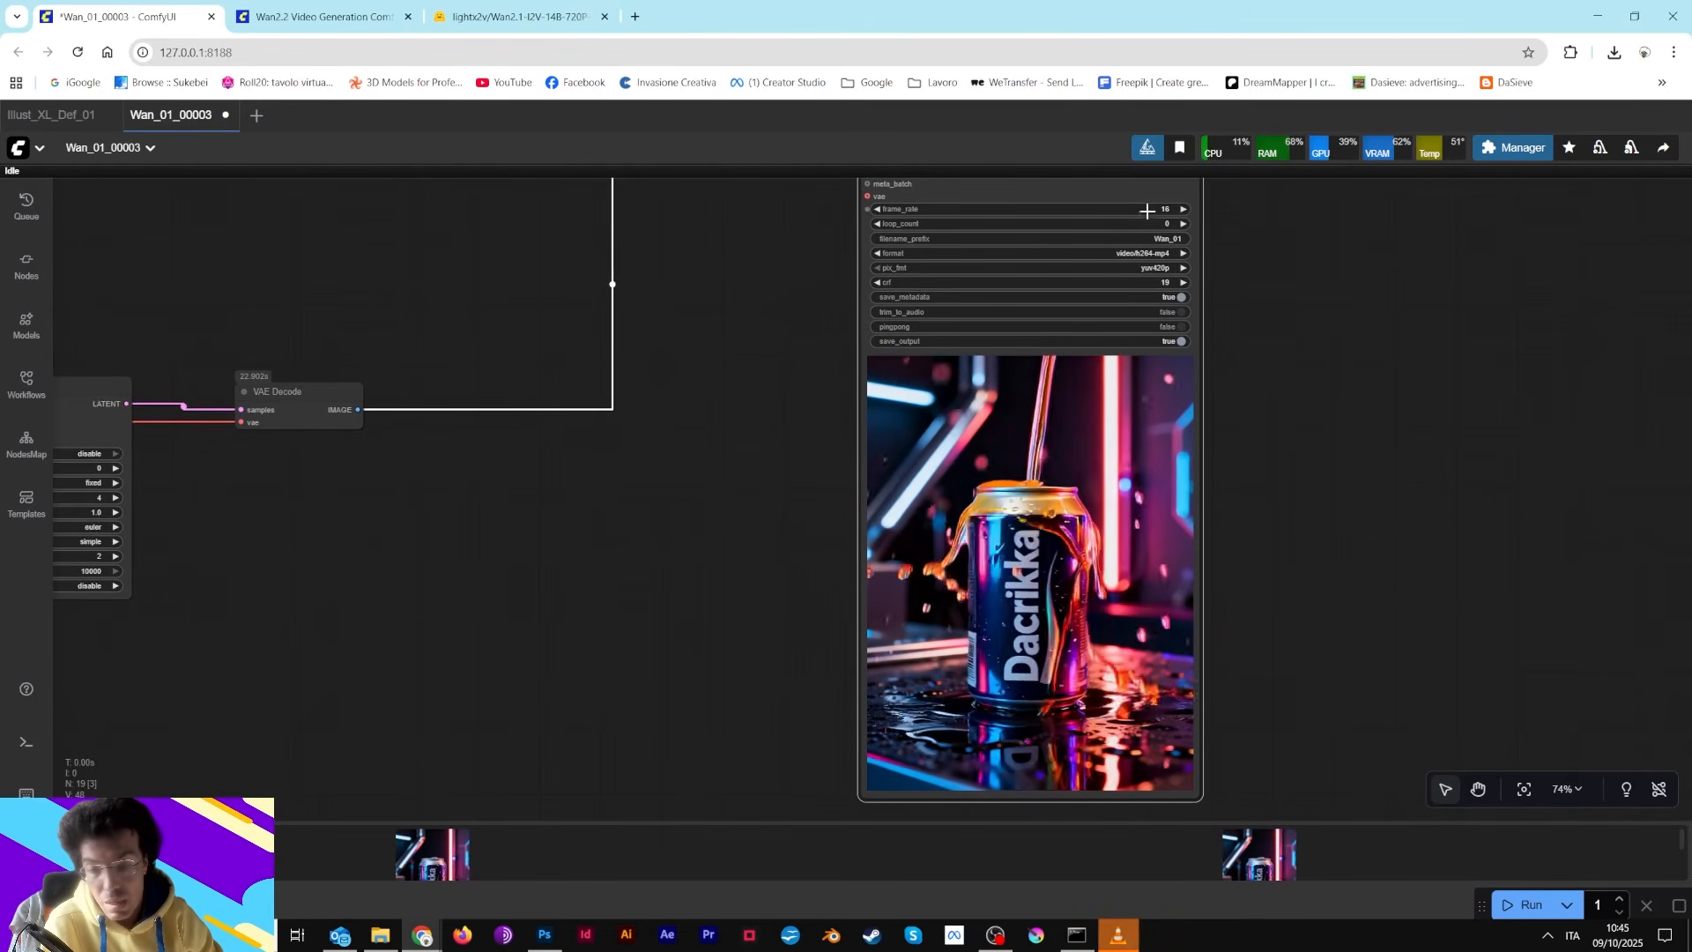
{"action": "left_click_drag", "start_coordinate": [749, 488], "coordinate": [1061, 571]}
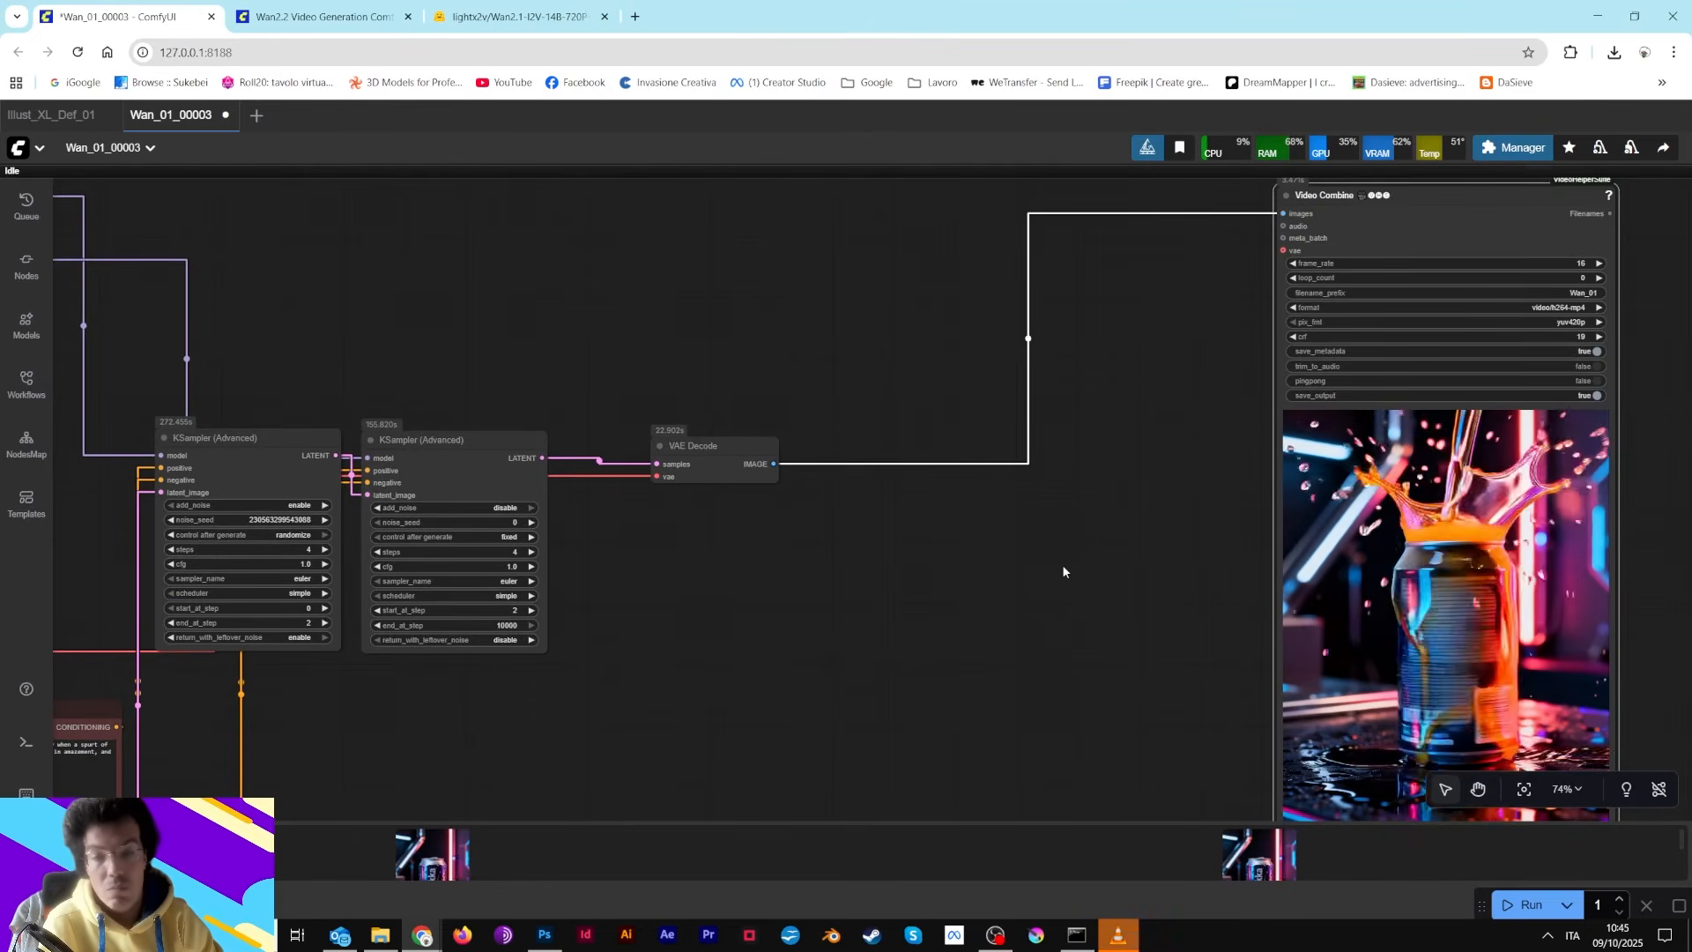
Play the 600_900.mp4 video from the output folder
{"action": "left_click", "coordinate": [1118, 937]}
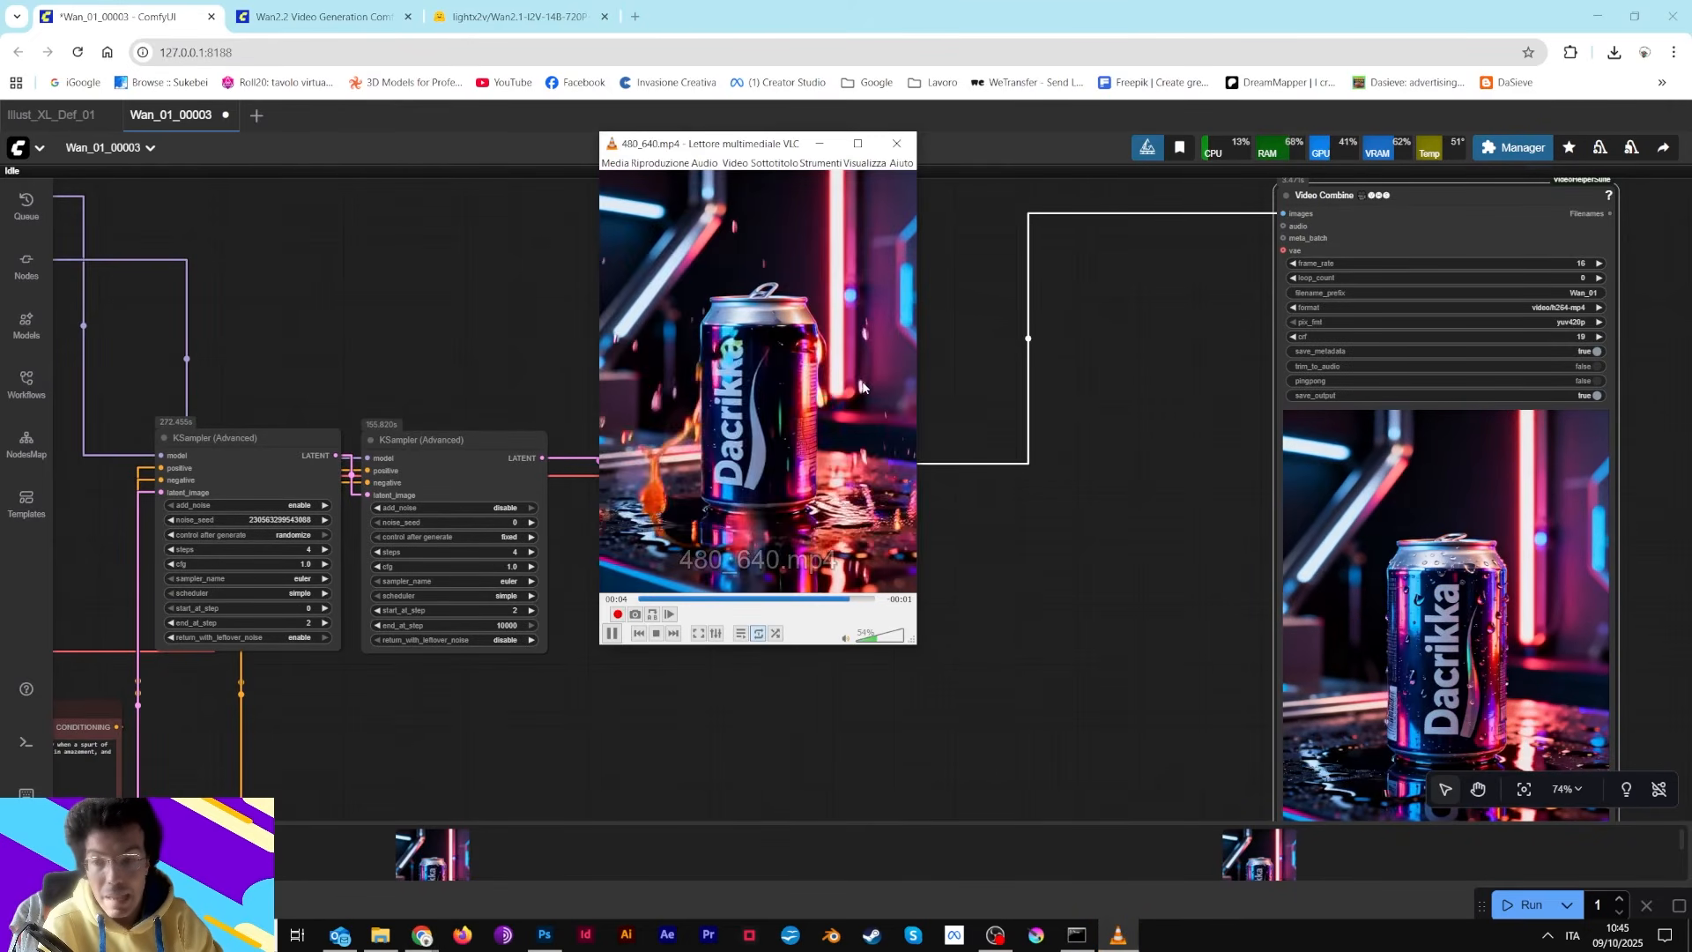
{"action": "left_click", "coordinate": [898, 142]}
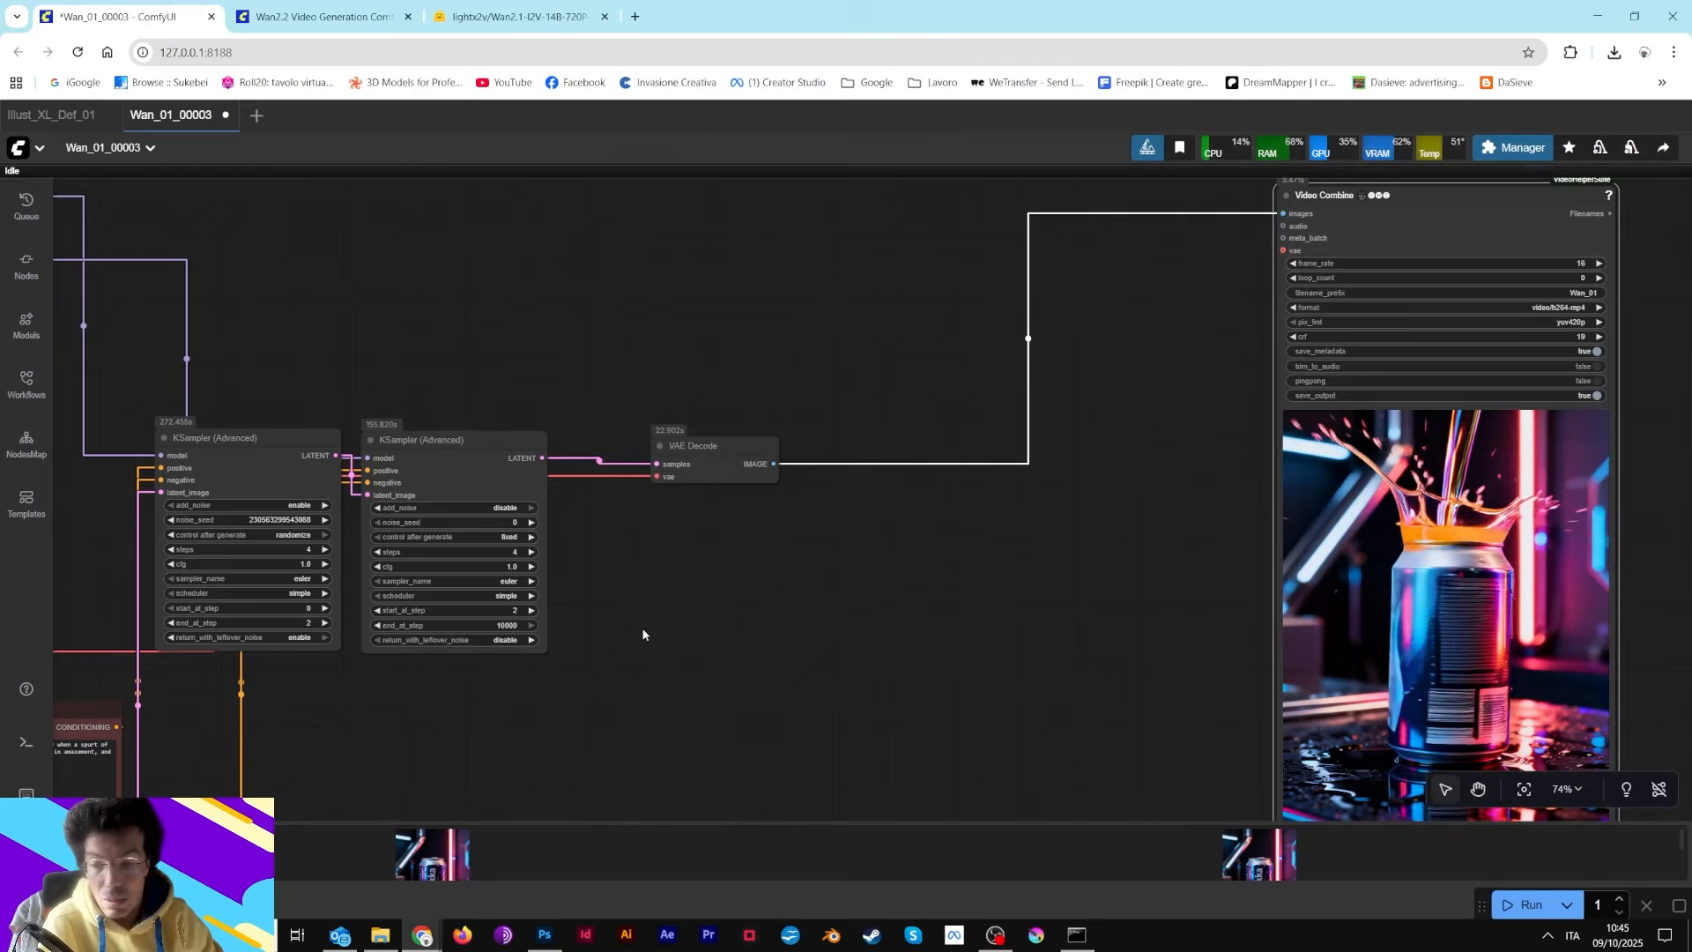
{"action": "left_click", "coordinate": [370, 942]}
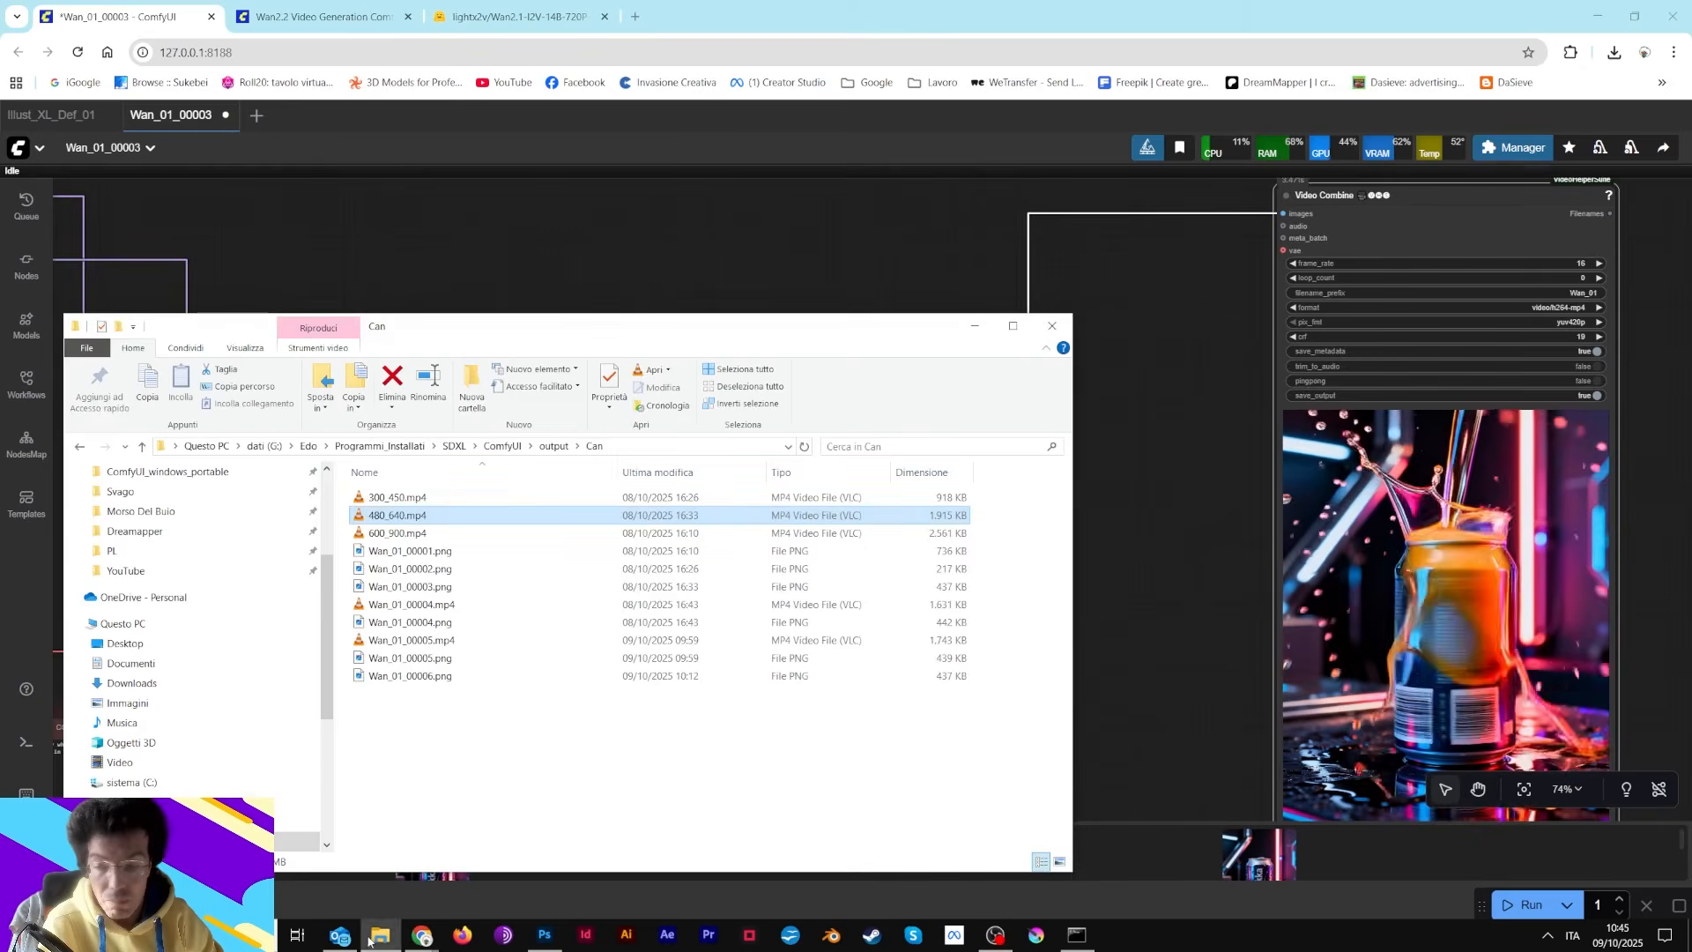
{"action": "left_click", "coordinate": [418, 540]}
{"action": "key", "text": "Return"}
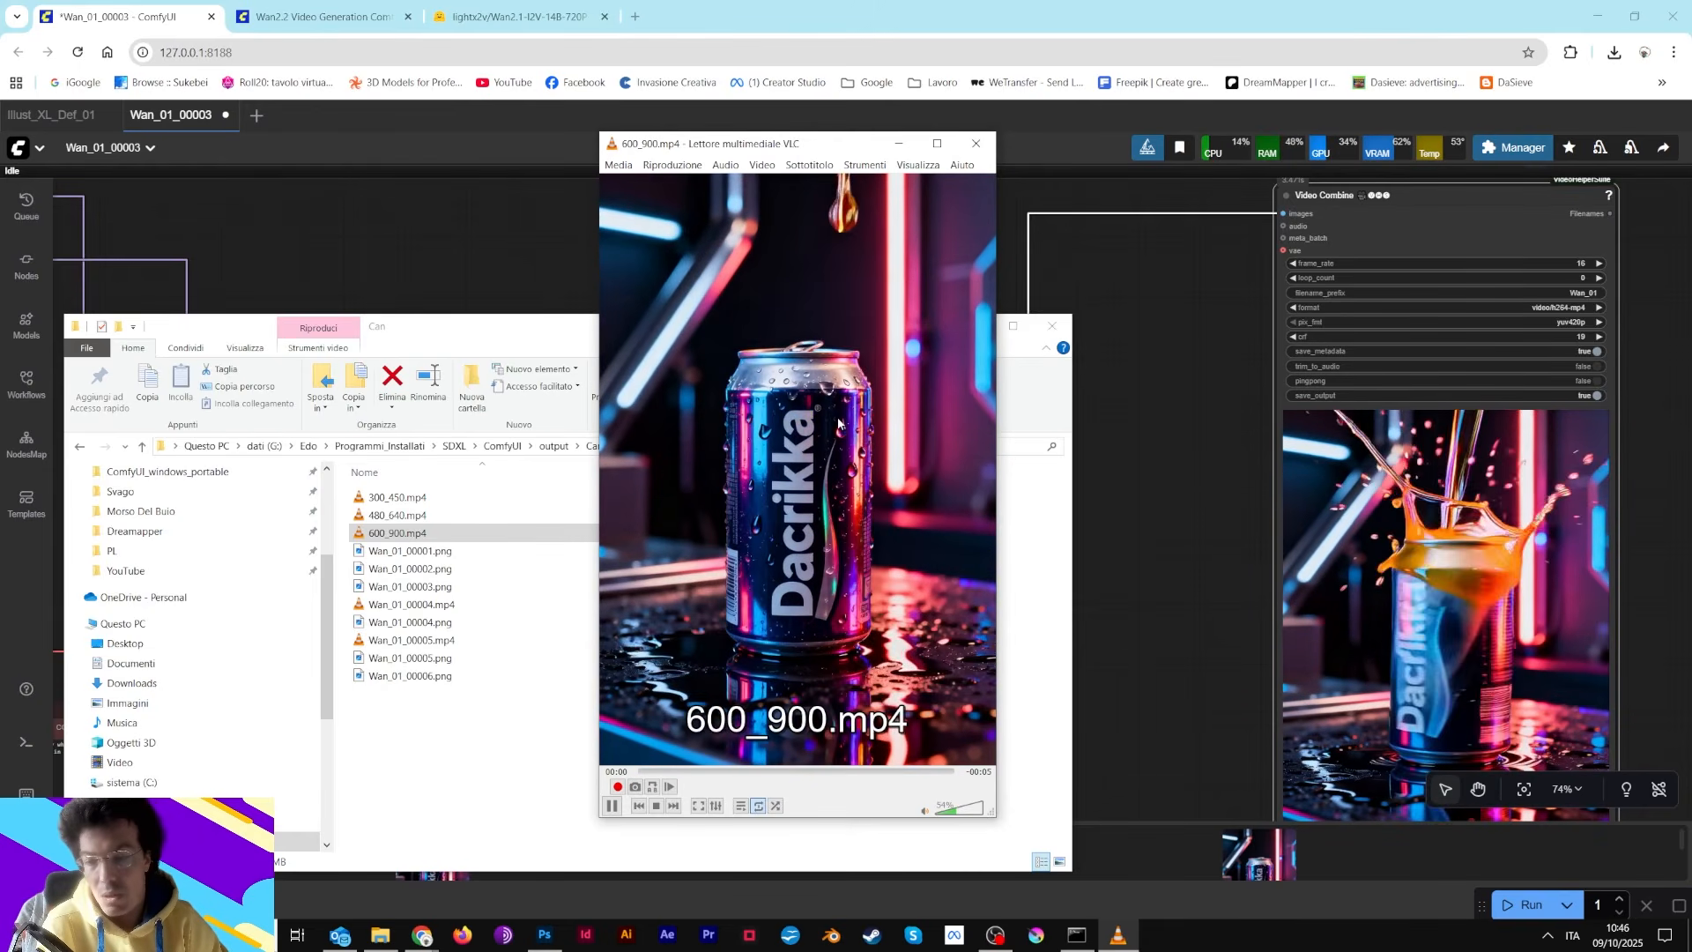
{"action": "left_click", "coordinate": [895, 143]}
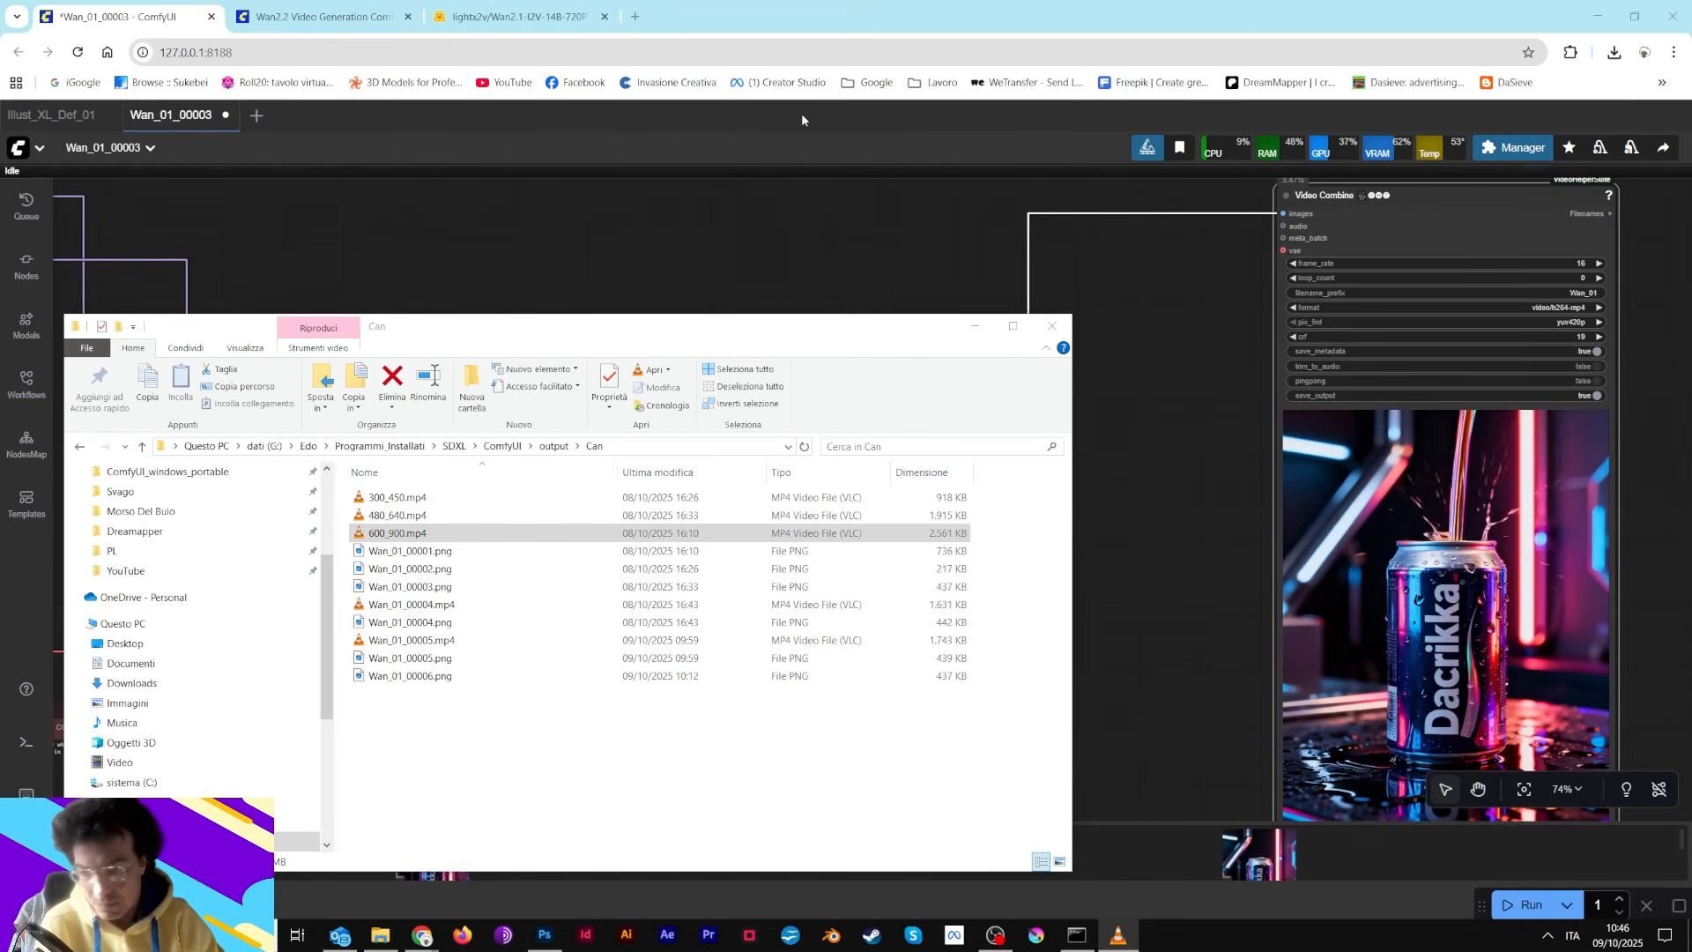
Rearrange the zoomed-out workflow, moving the Load VAE node and the Video Combine node closer to the samplers
{"action": "left_click_drag", "start_coordinate": [396, 334], "coordinate": [796, 288]}
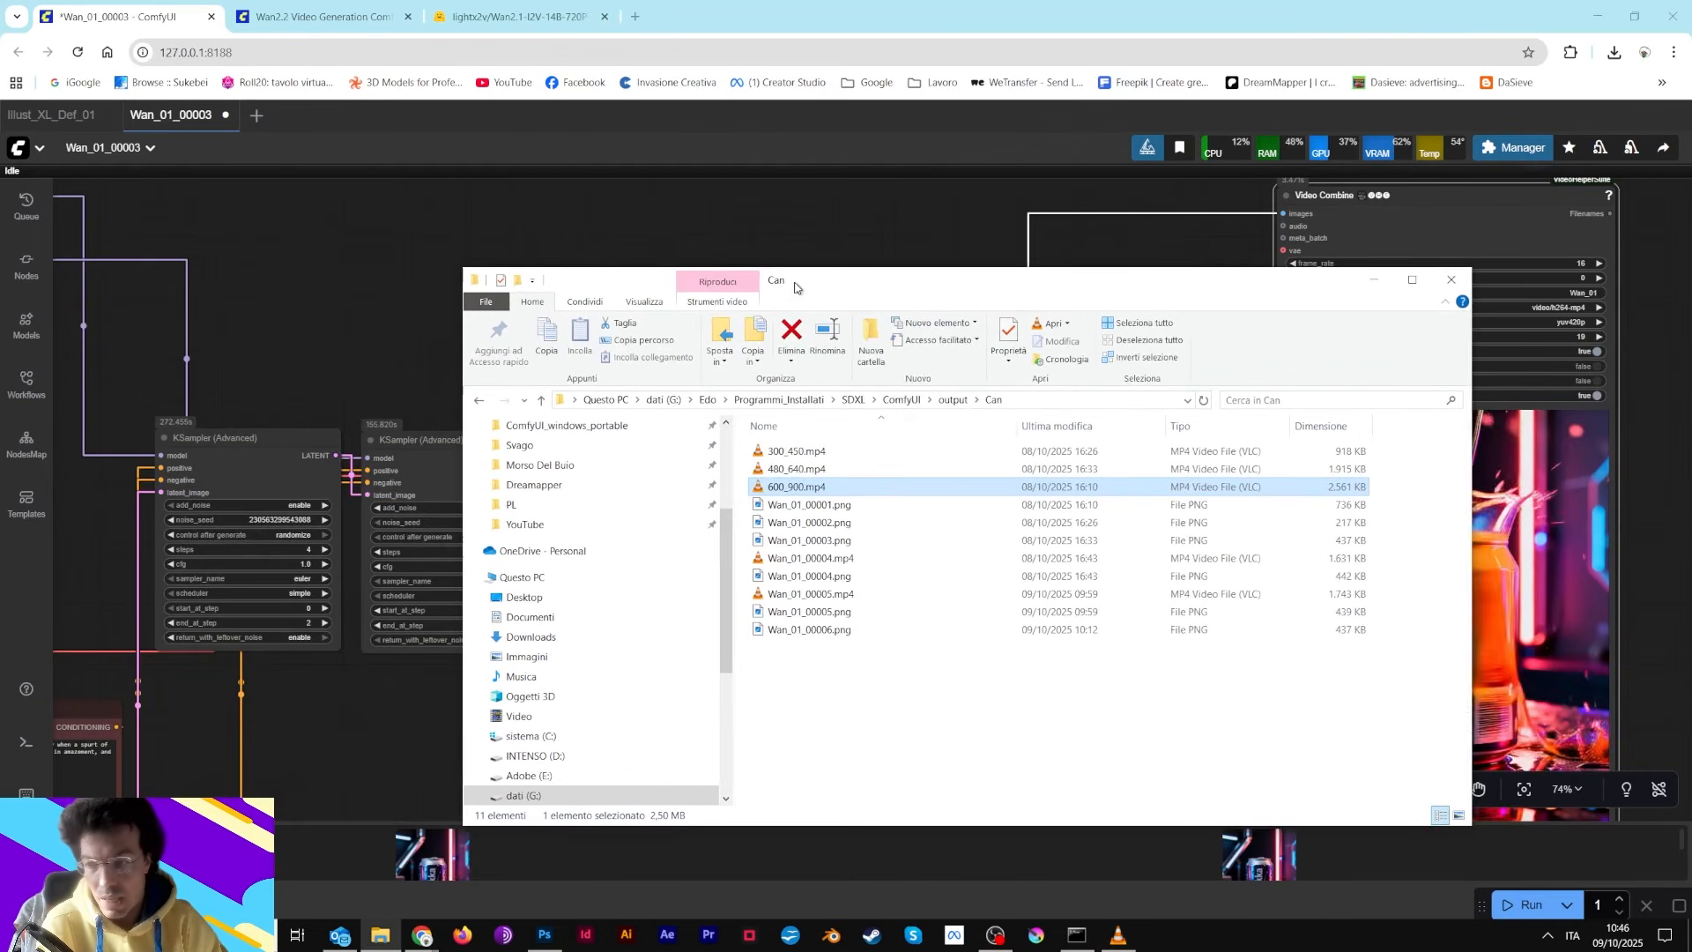
{"action": "scroll", "coordinate": [344, 366], "scroll_direction": "down", "scroll_amount": 6}
{"action": "left_click", "coordinate": [343, 367]}
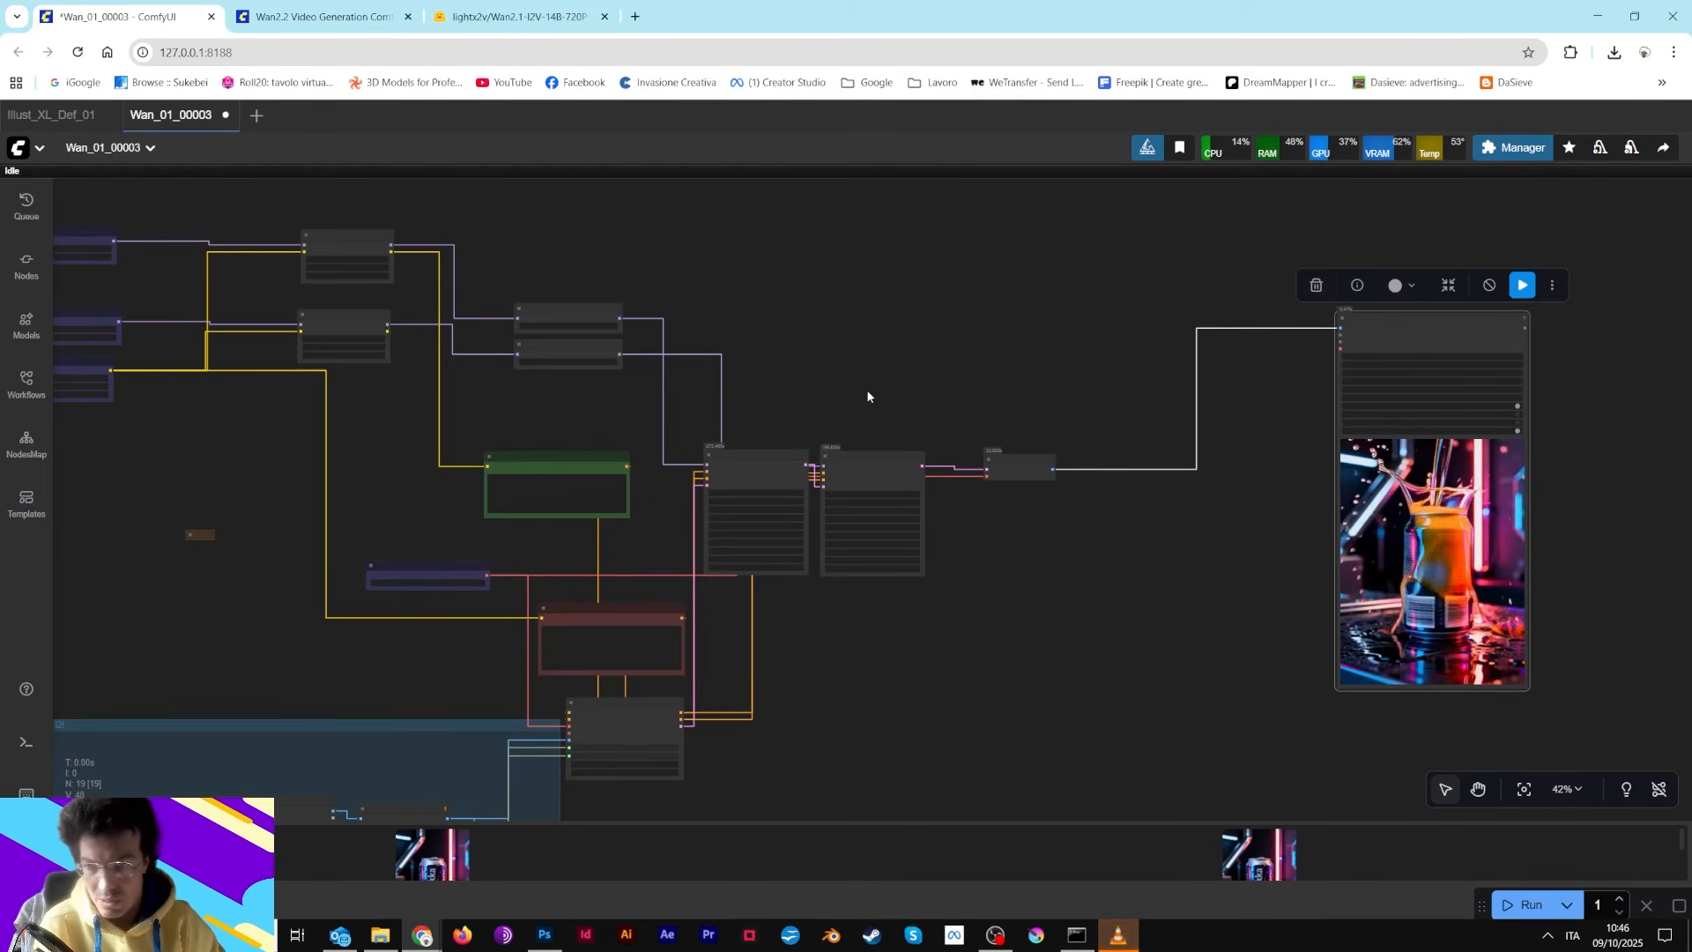
{"action": "left_click", "coordinate": [1122, 941]}
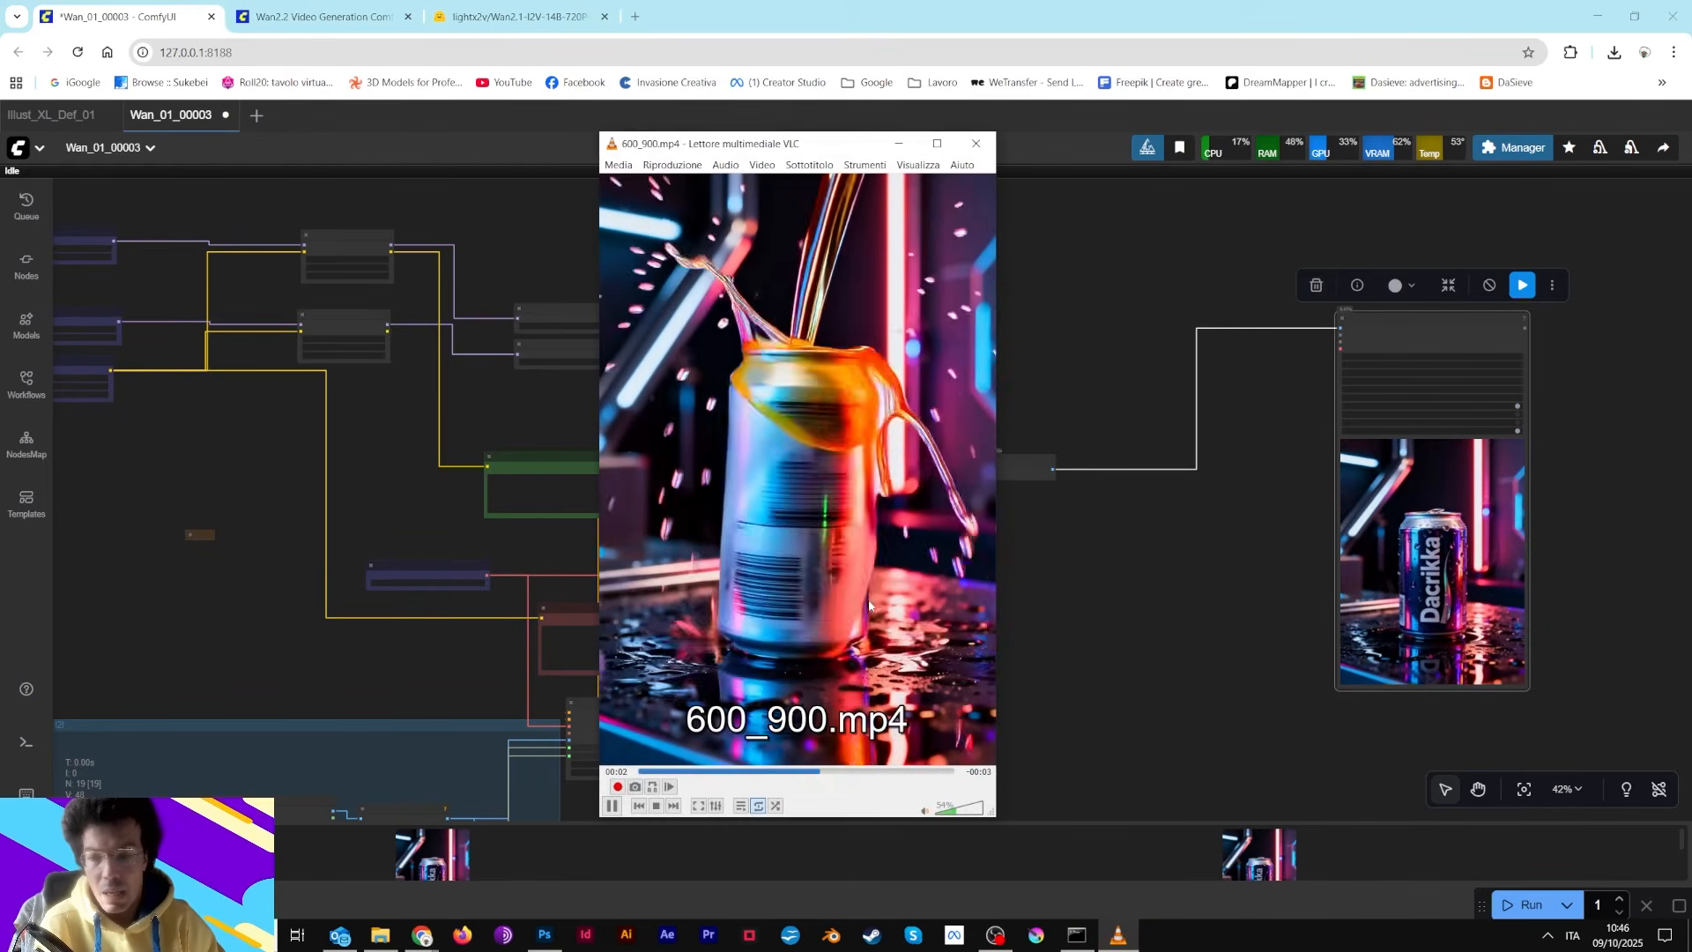
{"action": "scroll", "coordinate": [378, 585], "scroll_direction": "down", "scroll_amount": 1}
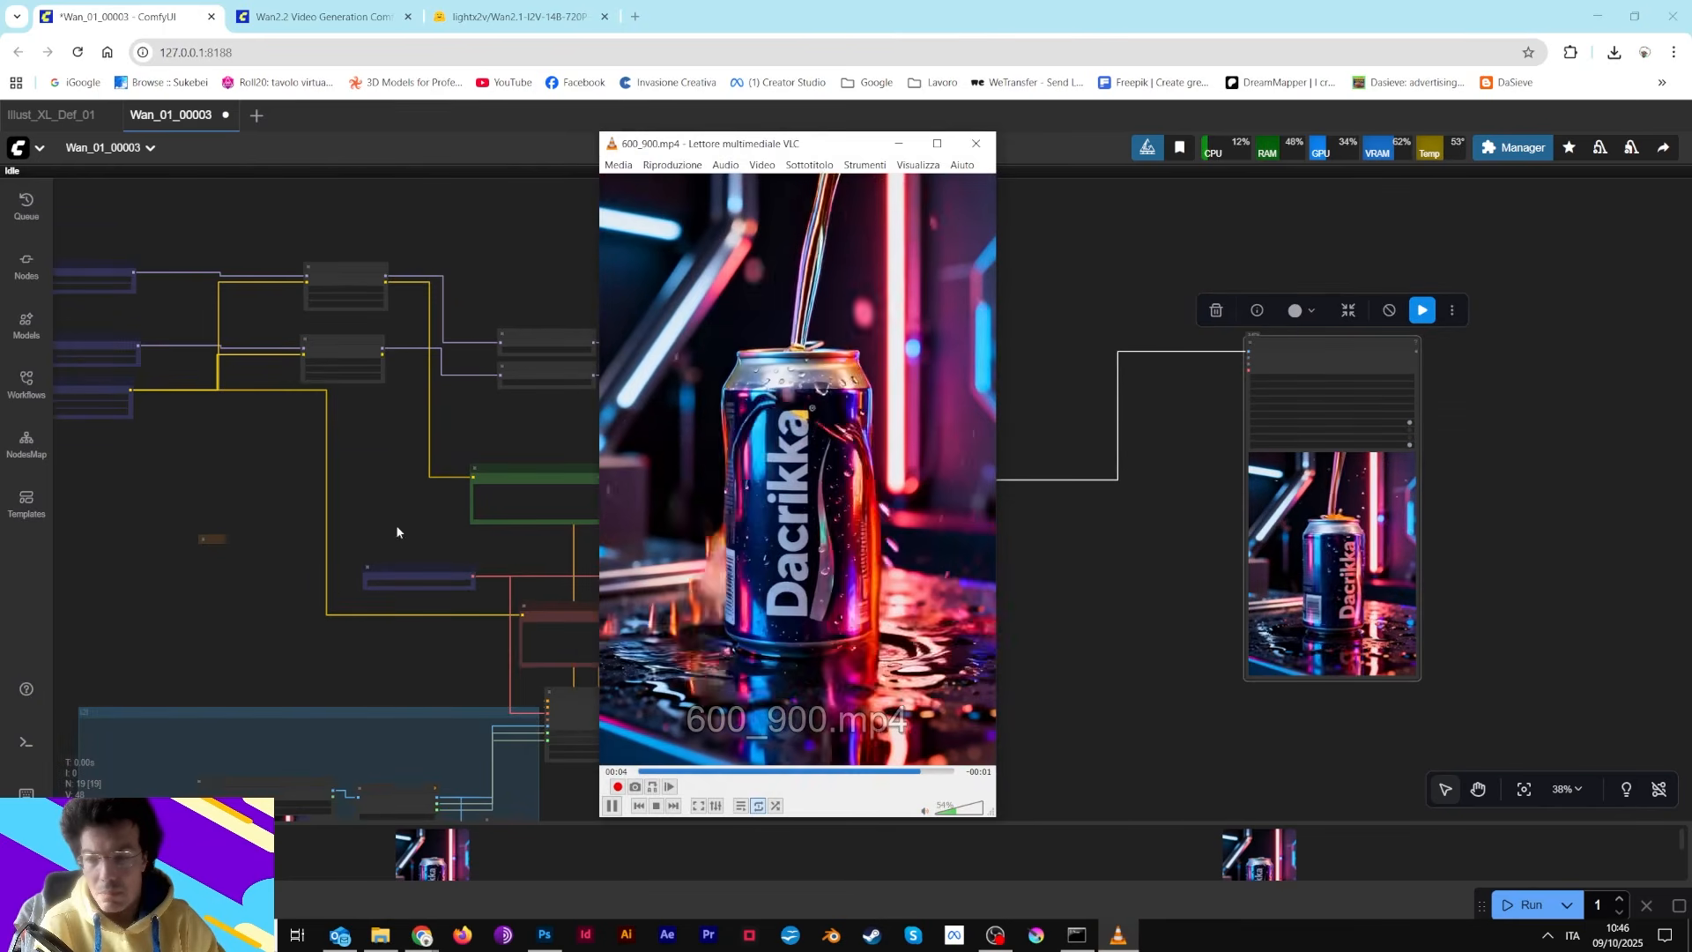
{"action": "left_click", "coordinate": [720, 128]}
{"action": "left_click_drag", "start_coordinate": [785, 285], "coordinate": [1061, 333]}
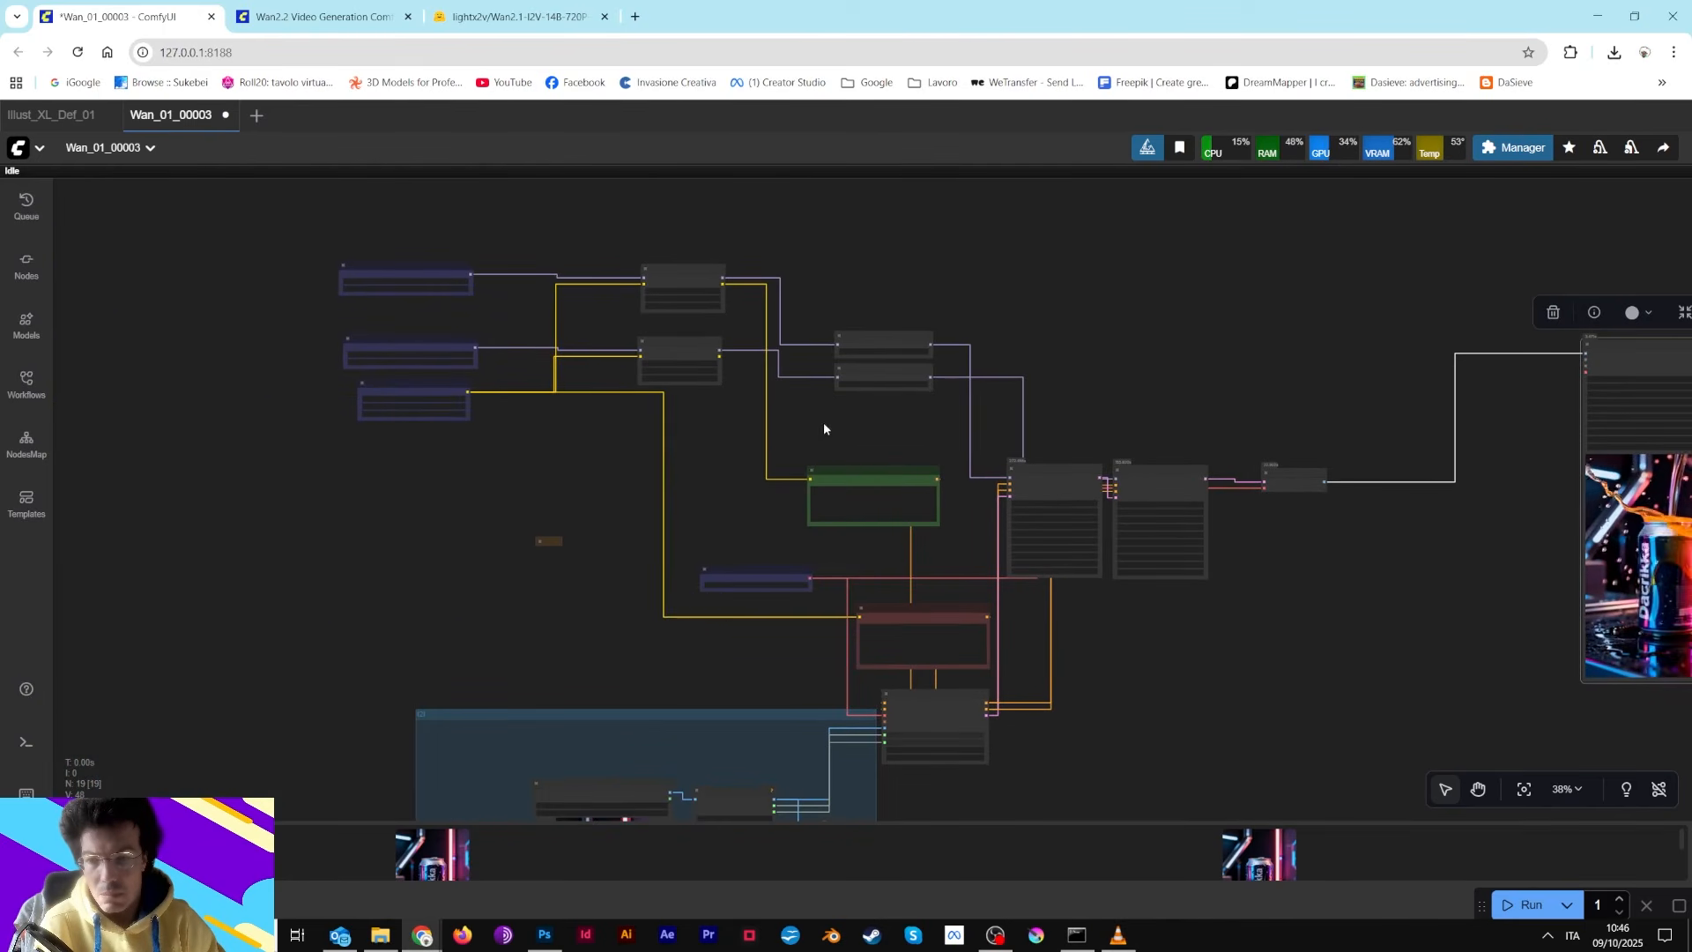
{"action": "left_click_drag", "start_coordinate": [774, 578], "coordinate": [867, 545]}
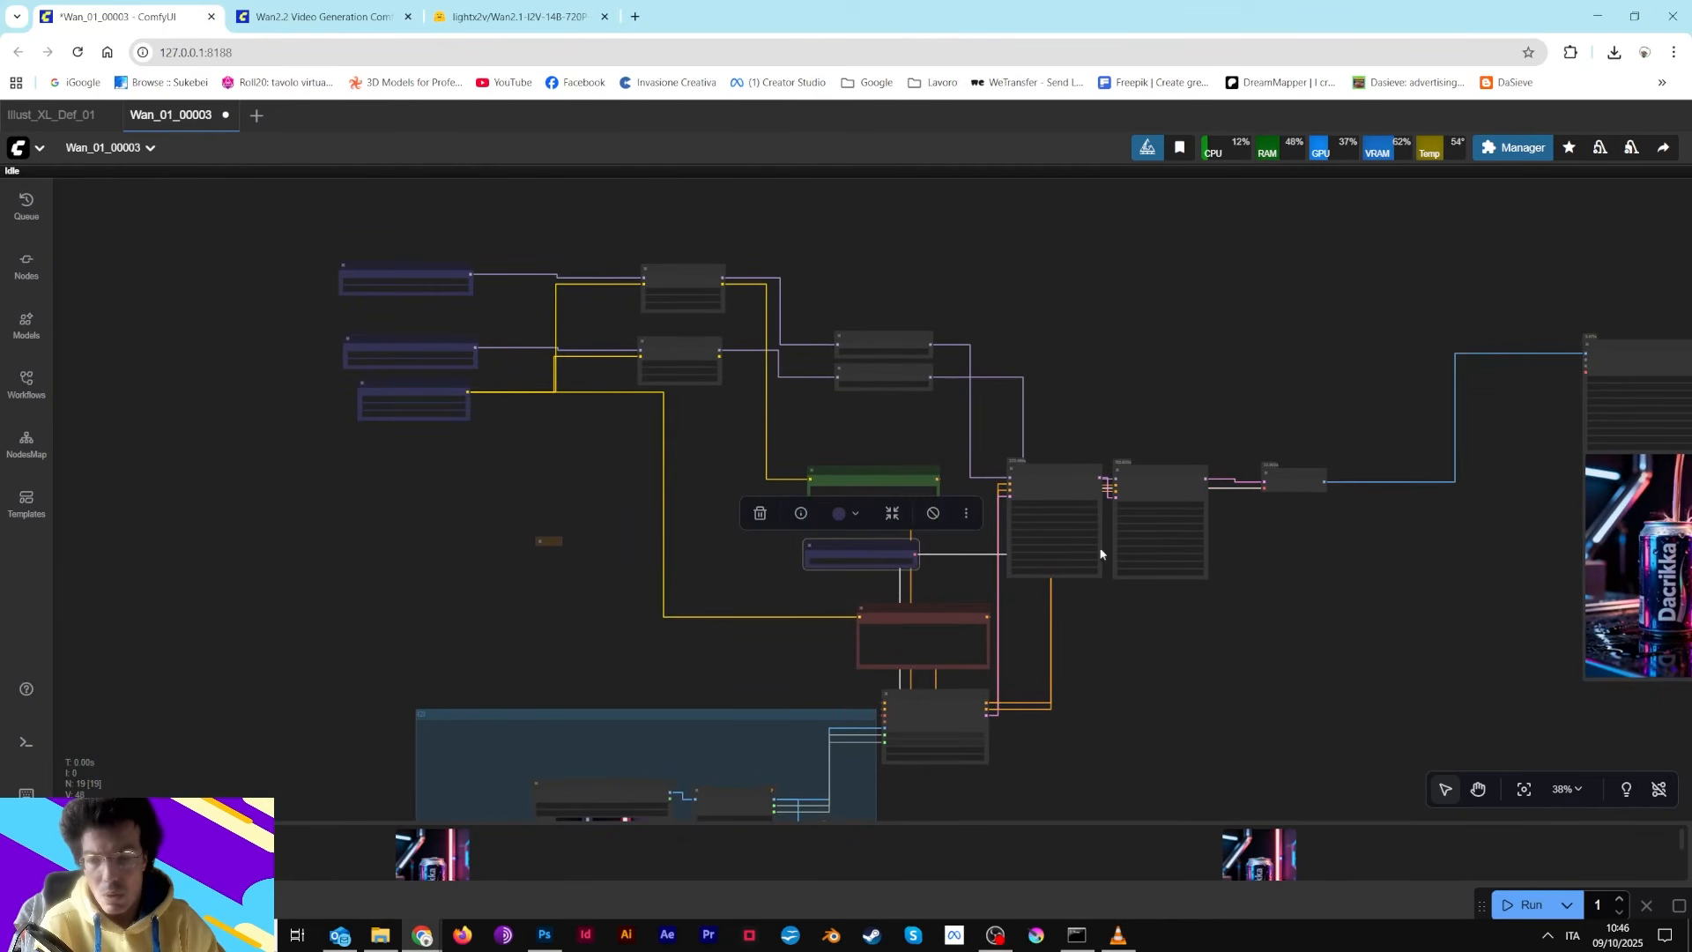
{"action": "left_click_drag", "start_coordinate": [1243, 379], "coordinate": [748, 200]}
{"action": "left_click_drag", "start_coordinate": [905, 183], "coordinate": [1010, 386]}
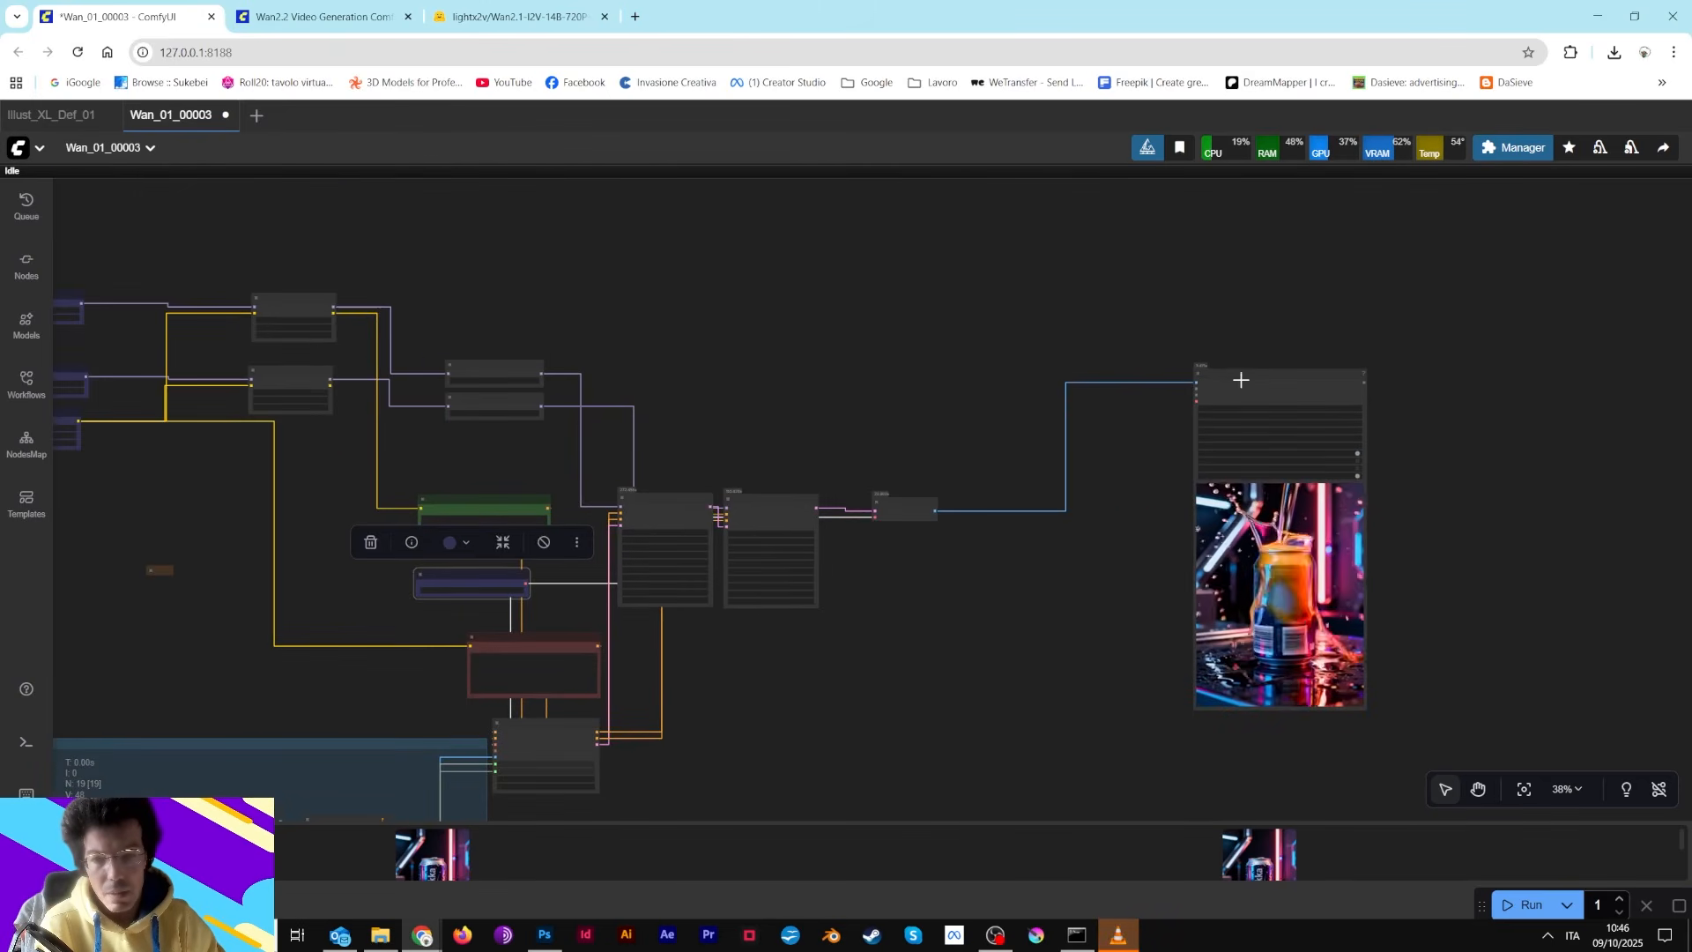
{"action": "left_click_drag", "start_coordinate": [1238, 379], "coordinate": [1014, 501]}
{"action": "left_click_drag", "start_coordinate": [710, 331], "coordinate": [982, 323]}
Close the video player and reposition the output folder window
{"action": "left_click", "coordinate": [1118, 934]}
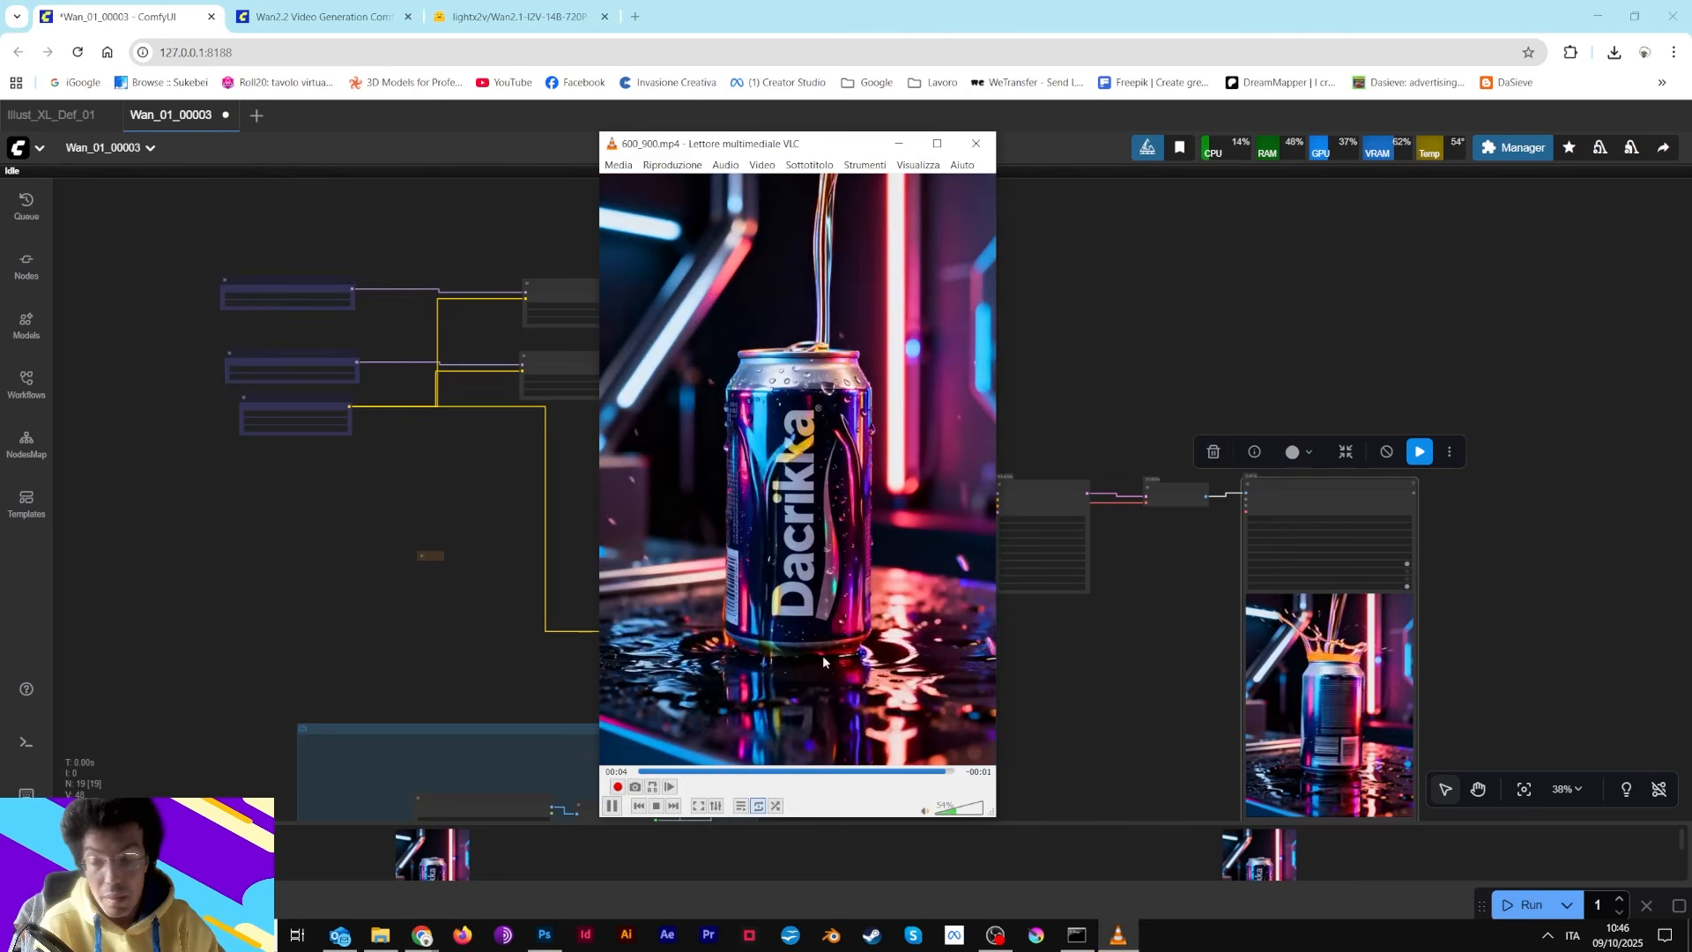
{"action": "left_click", "coordinate": [380, 935]}
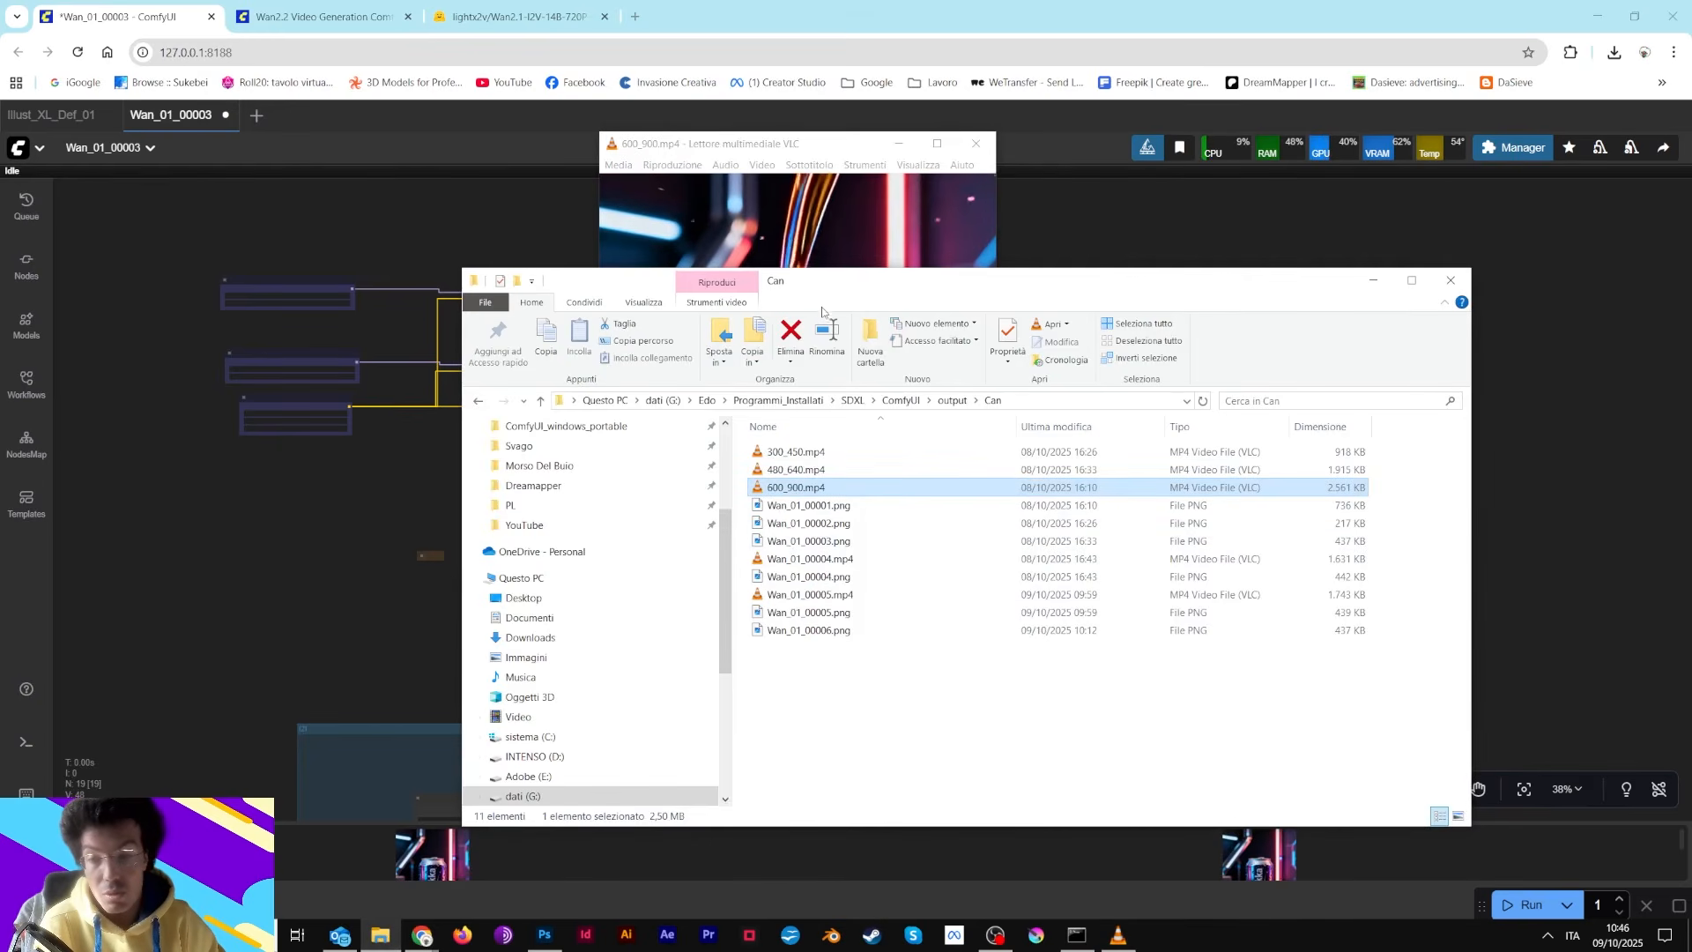
{"action": "left_click_drag", "start_coordinate": [823, 282], "coordinate": [1051, 233]}
{"action": "left_click", "coordinate": [985, 149]}
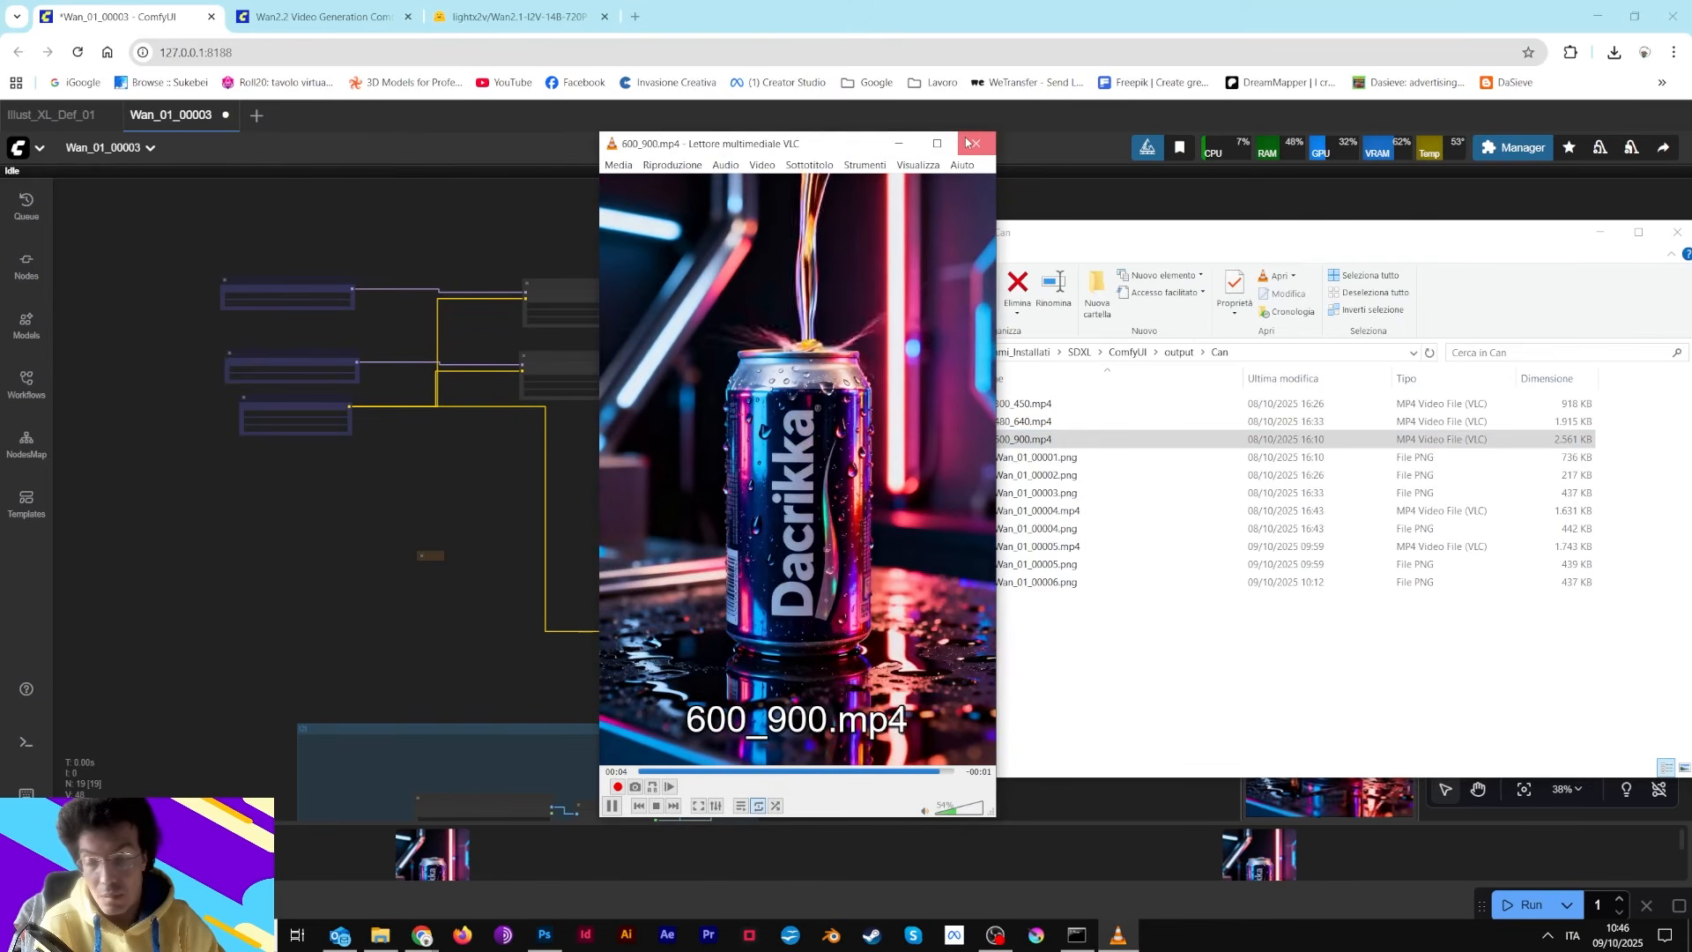
{"action": "left_click", "coordinate": [969, 142]}
{"action": "left_click_drag", "start_coordinate": [1051, 237], "coordinate": [523, 262]}
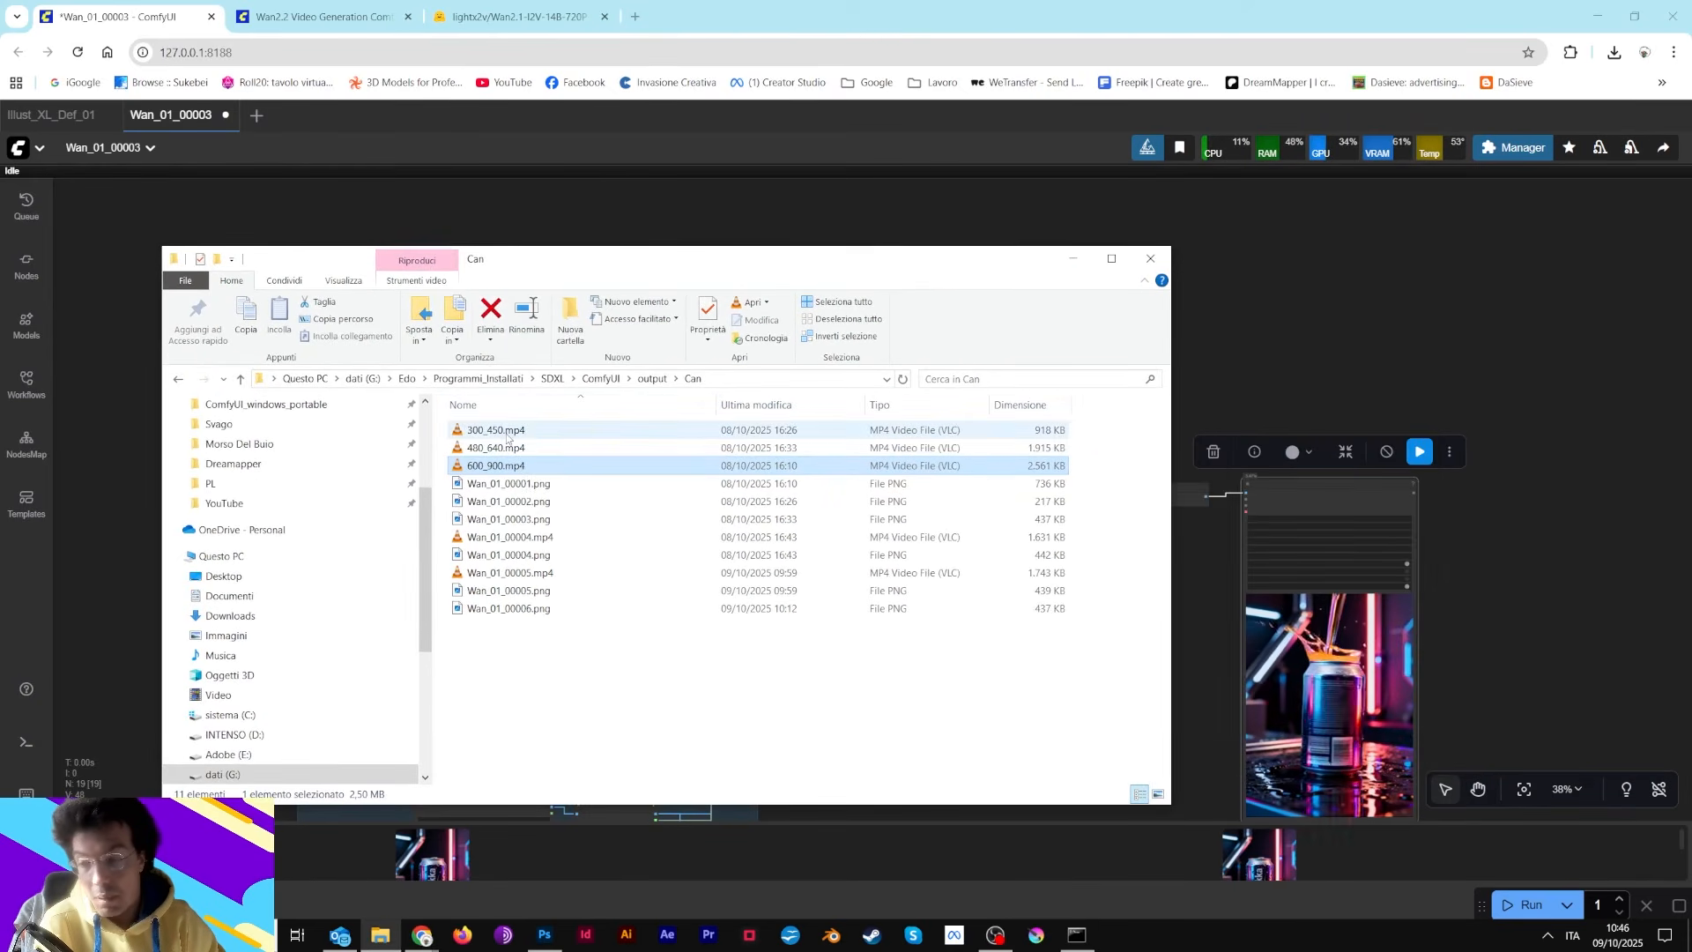
Play the 300_450.mp4 video from the output folder, close the player and minimize the folder window
{"action": "left_click", "coordinate": [508, 434]}
{"action": "double_click", "coordinate": [508, 433]}
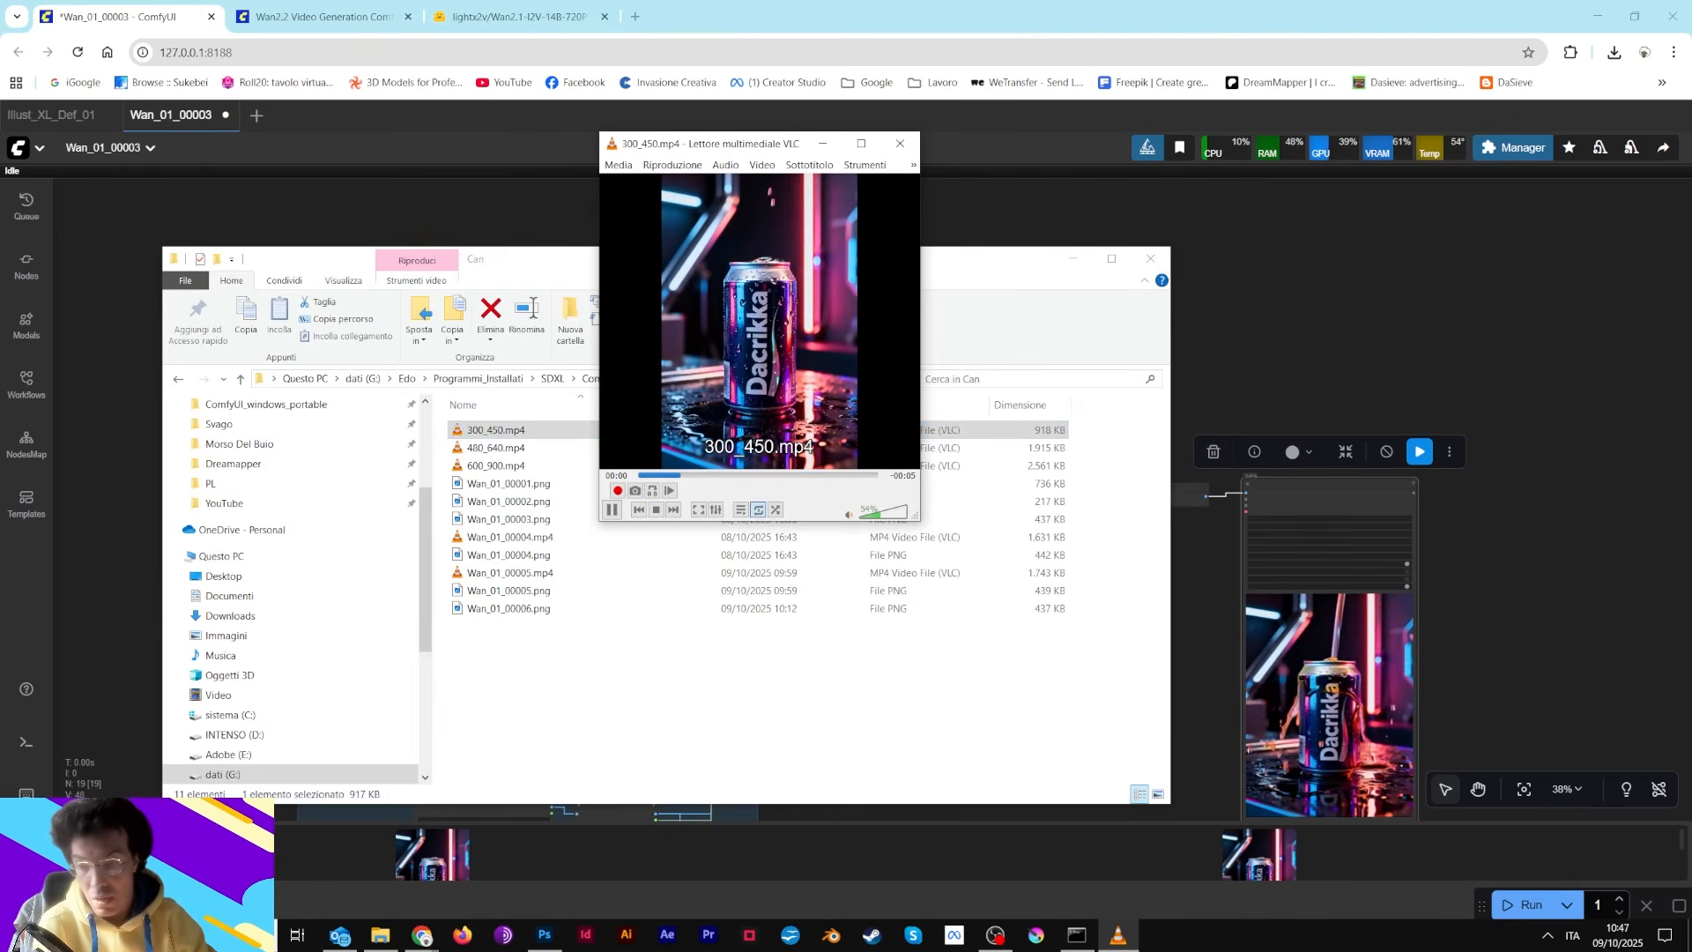
{"action": "left_click", "coordinate": [900, 142]}
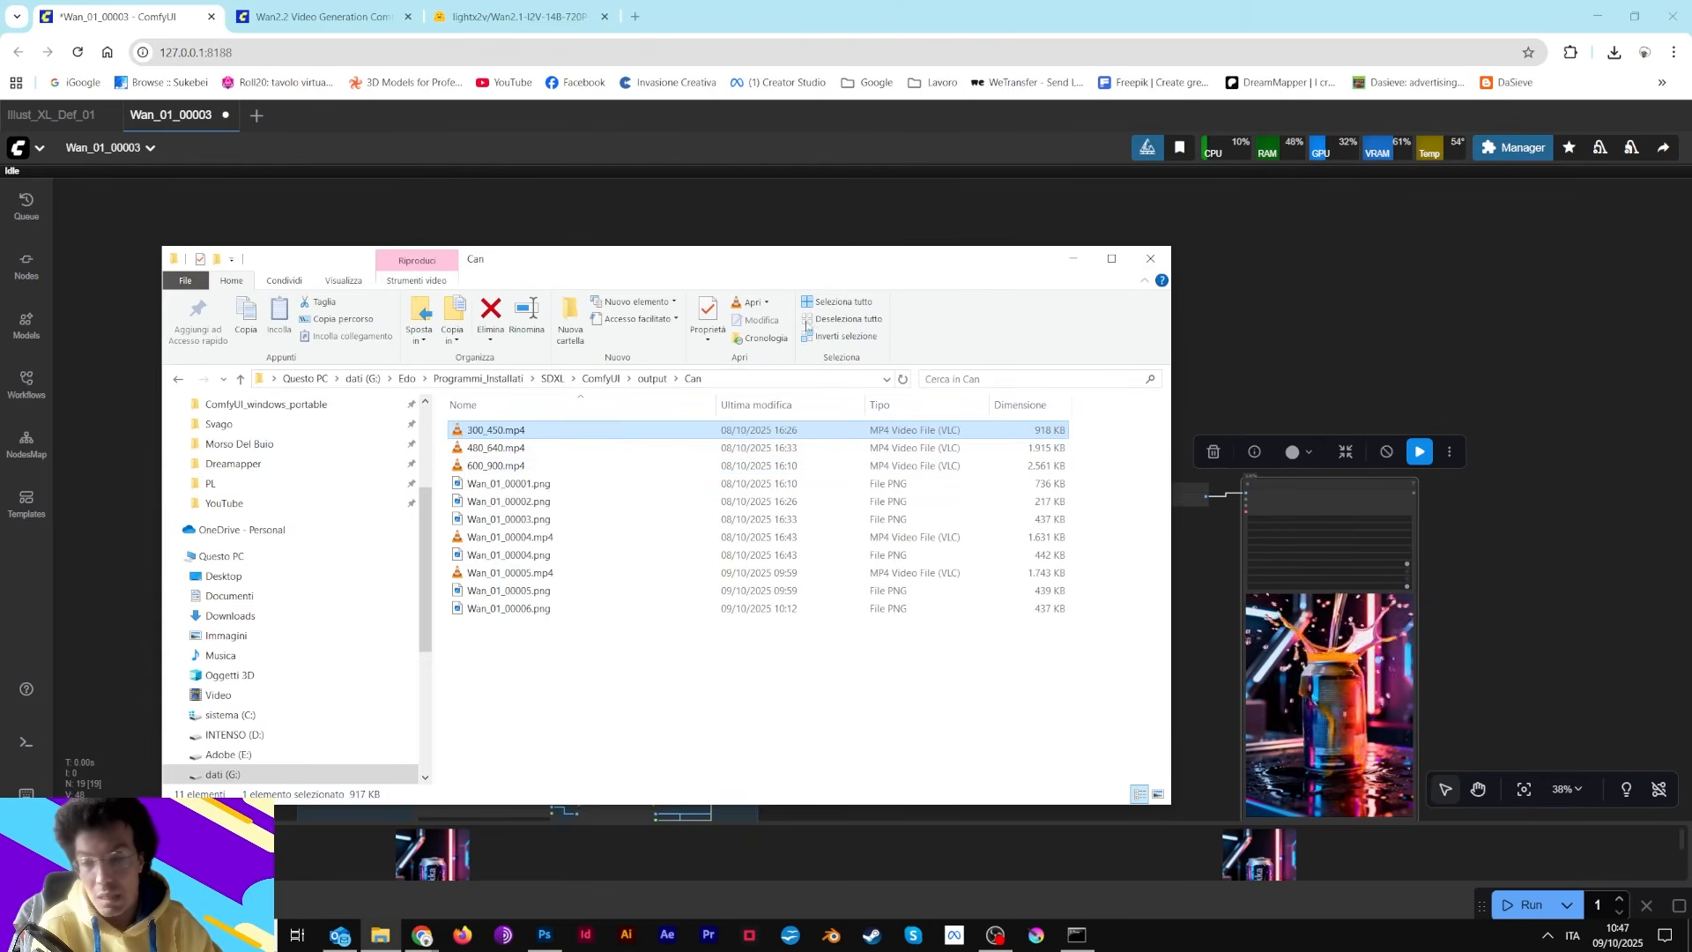
{"action": "left_click", "coordinate": [1082, 261]}
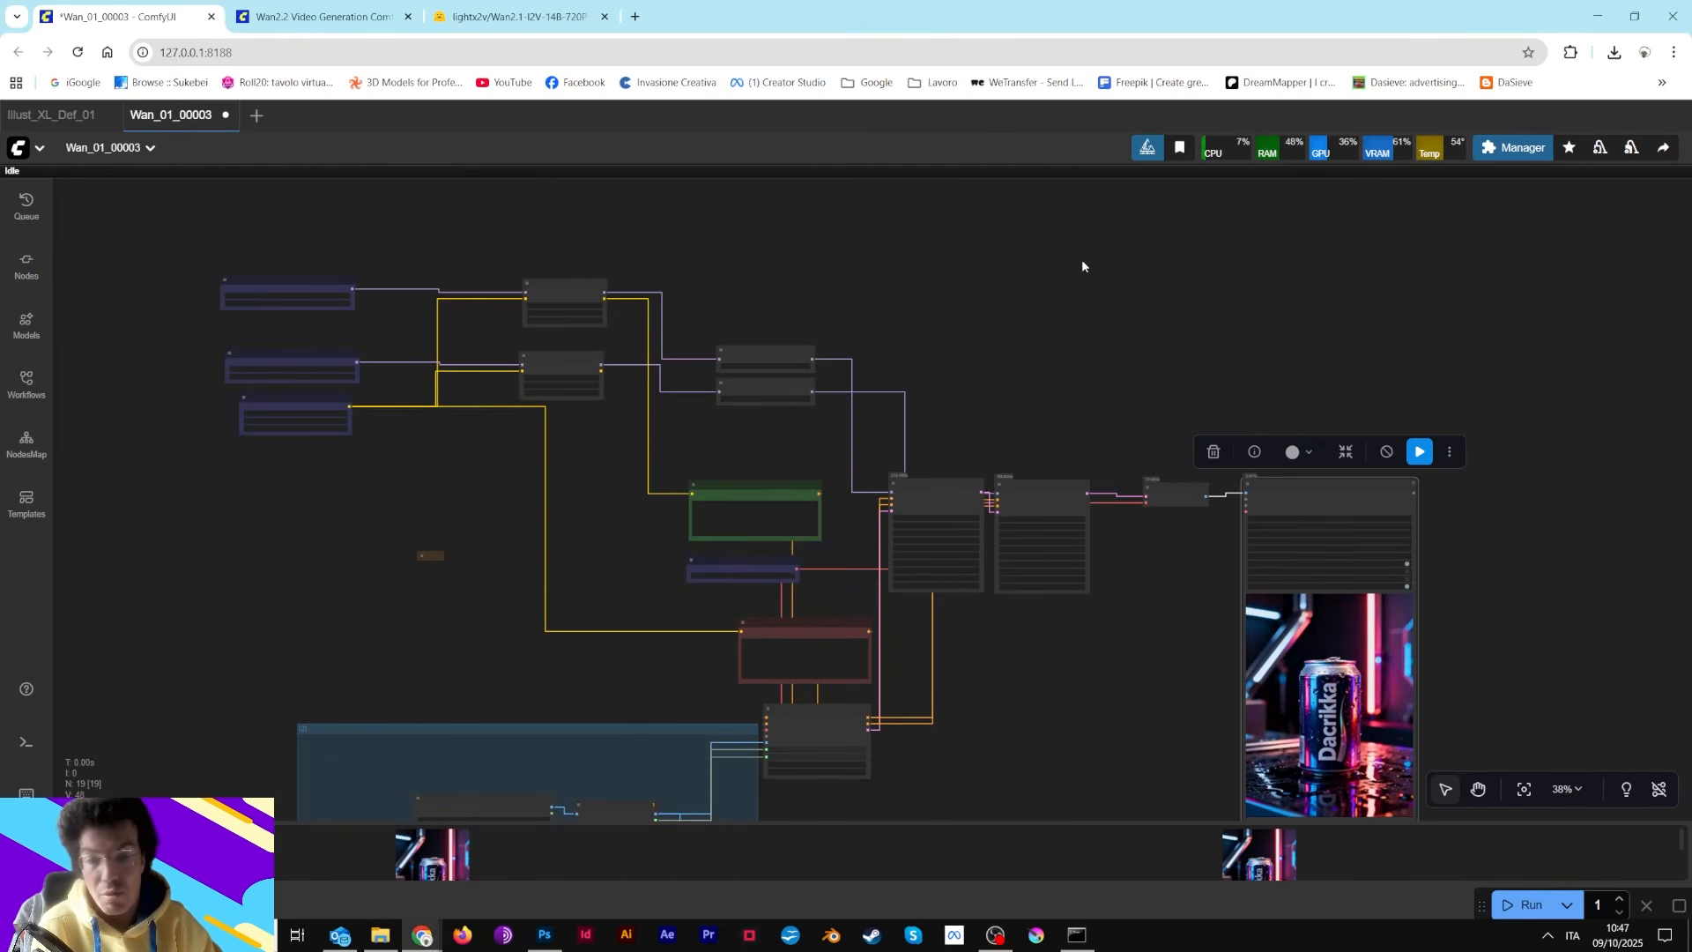
Inspect the workflow layout around the samplers, VAE Decode and Video Combine nodes at different zoom levels
{"action": "left_click_drag", "start_coordinate": [1013, 426], "coordinate": [949, 263]}
{"action": "scroll", "coordinate": [982, 516], "scroll_direction": "up", "scroll_amount": 7}
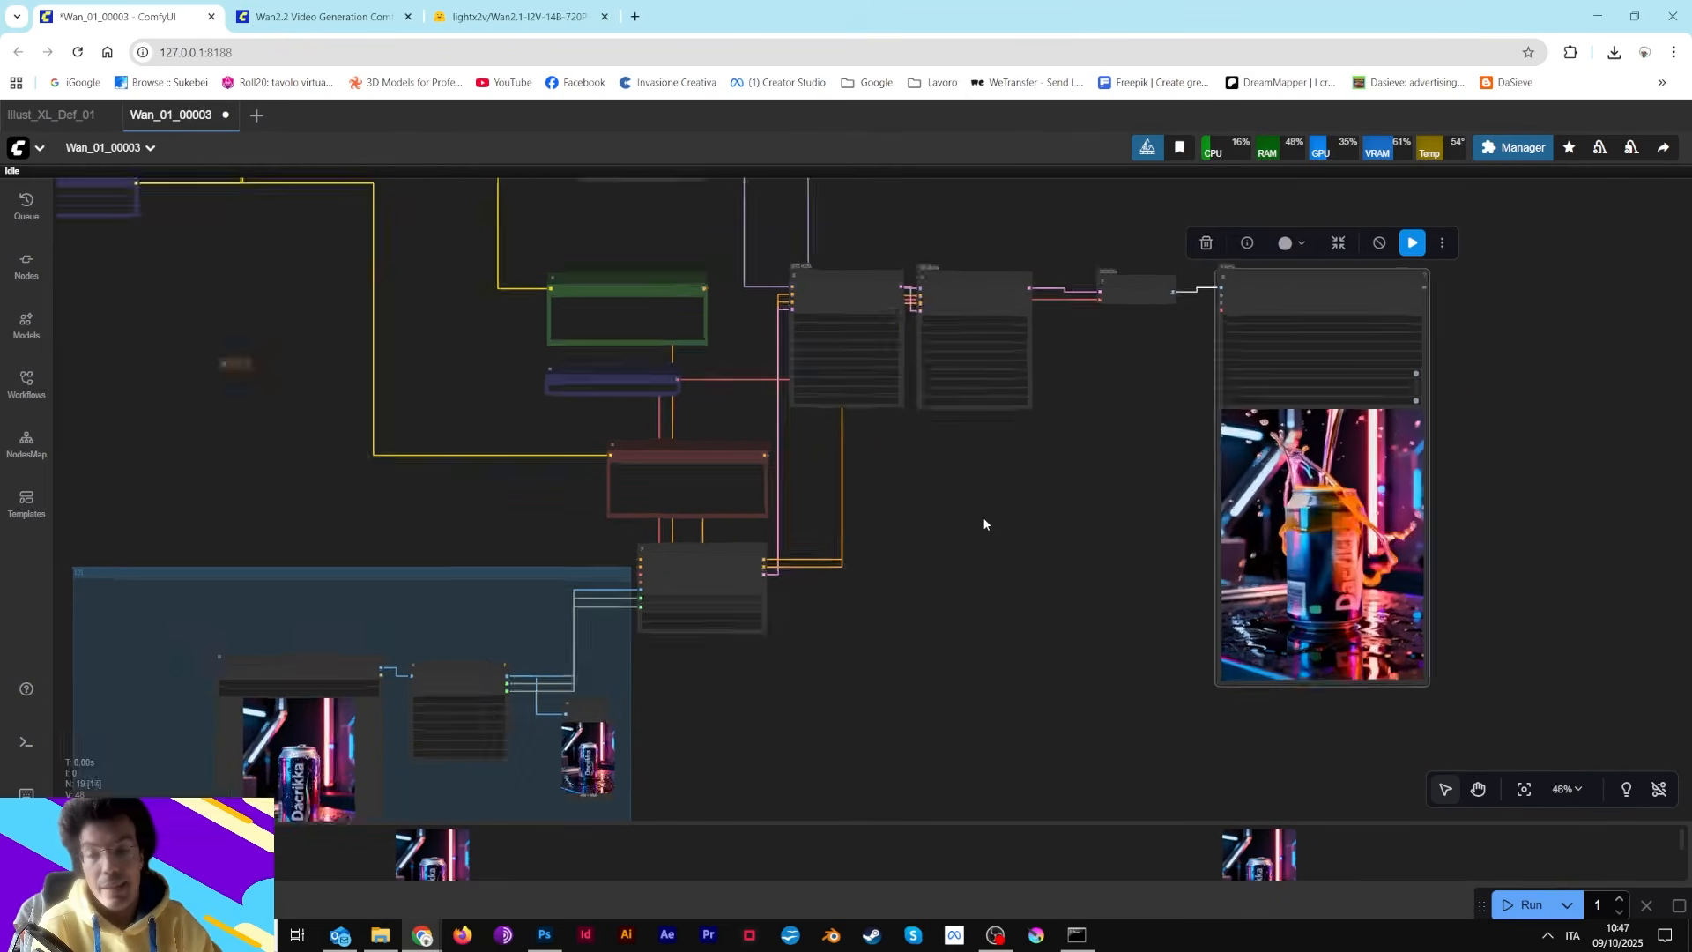
{"action": "left_click_drag", "start_coordinate": [882, 414], "coordinate": [555, 622]}
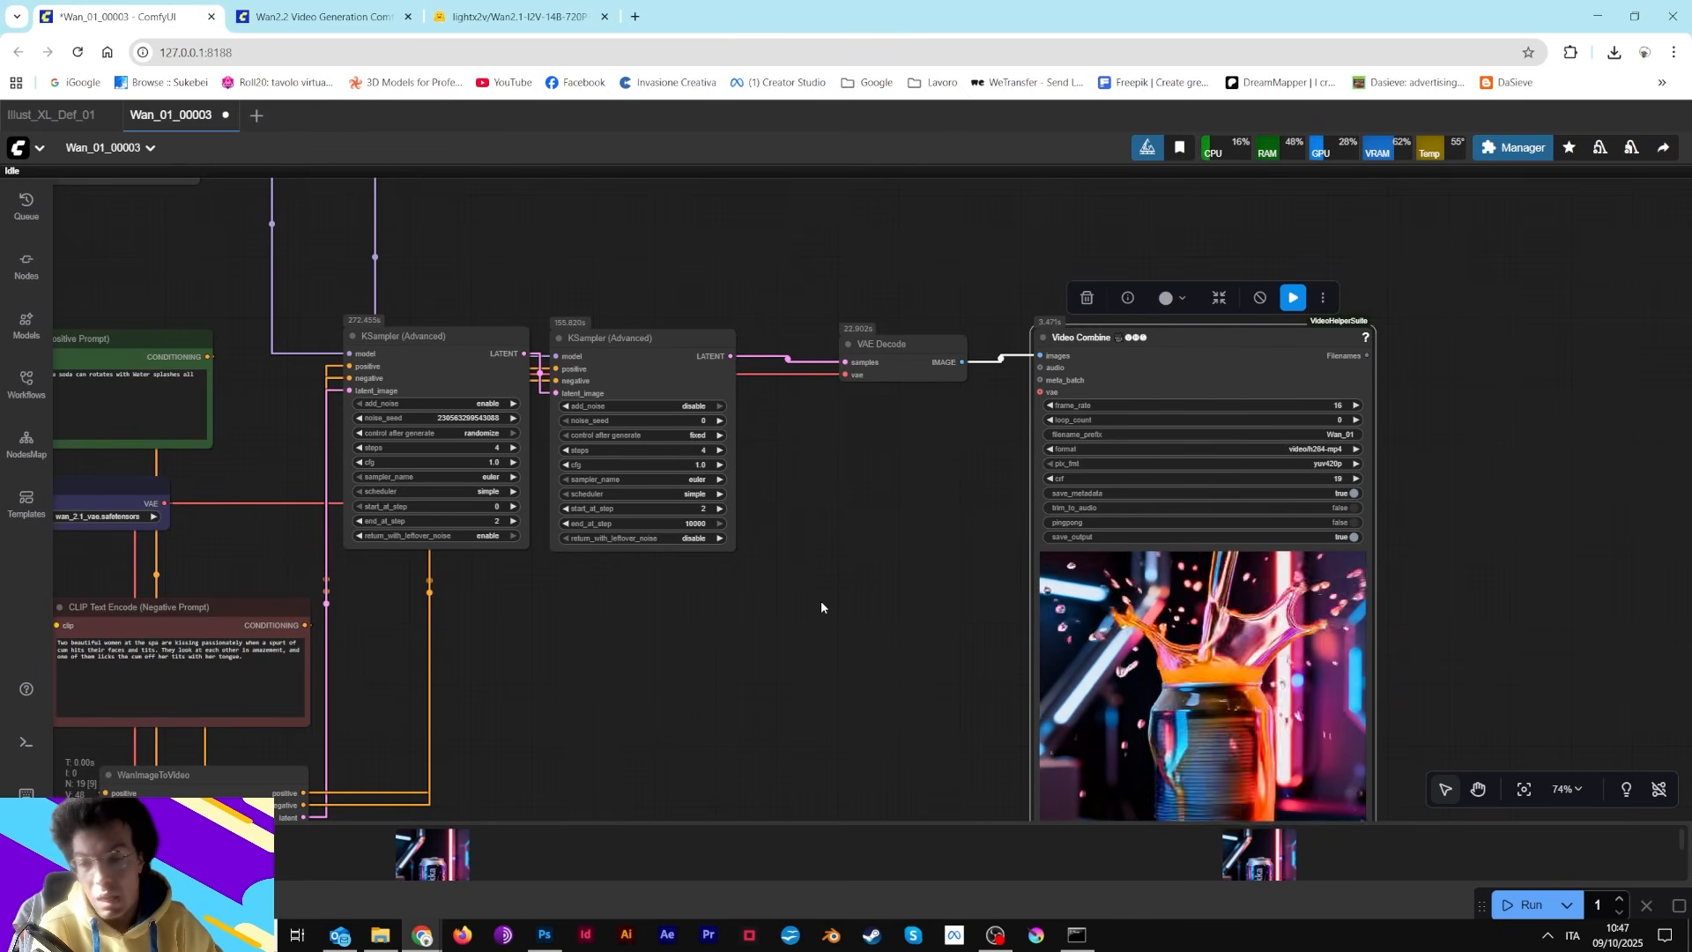
{"action": "scroll", "coordinate": [822, 602], "scroll_direction": "down", "scroll_amount": 5}
{"action": "left_click_drag", "start_coordinate": [737, 302], "coordinate": [1159, 449]}
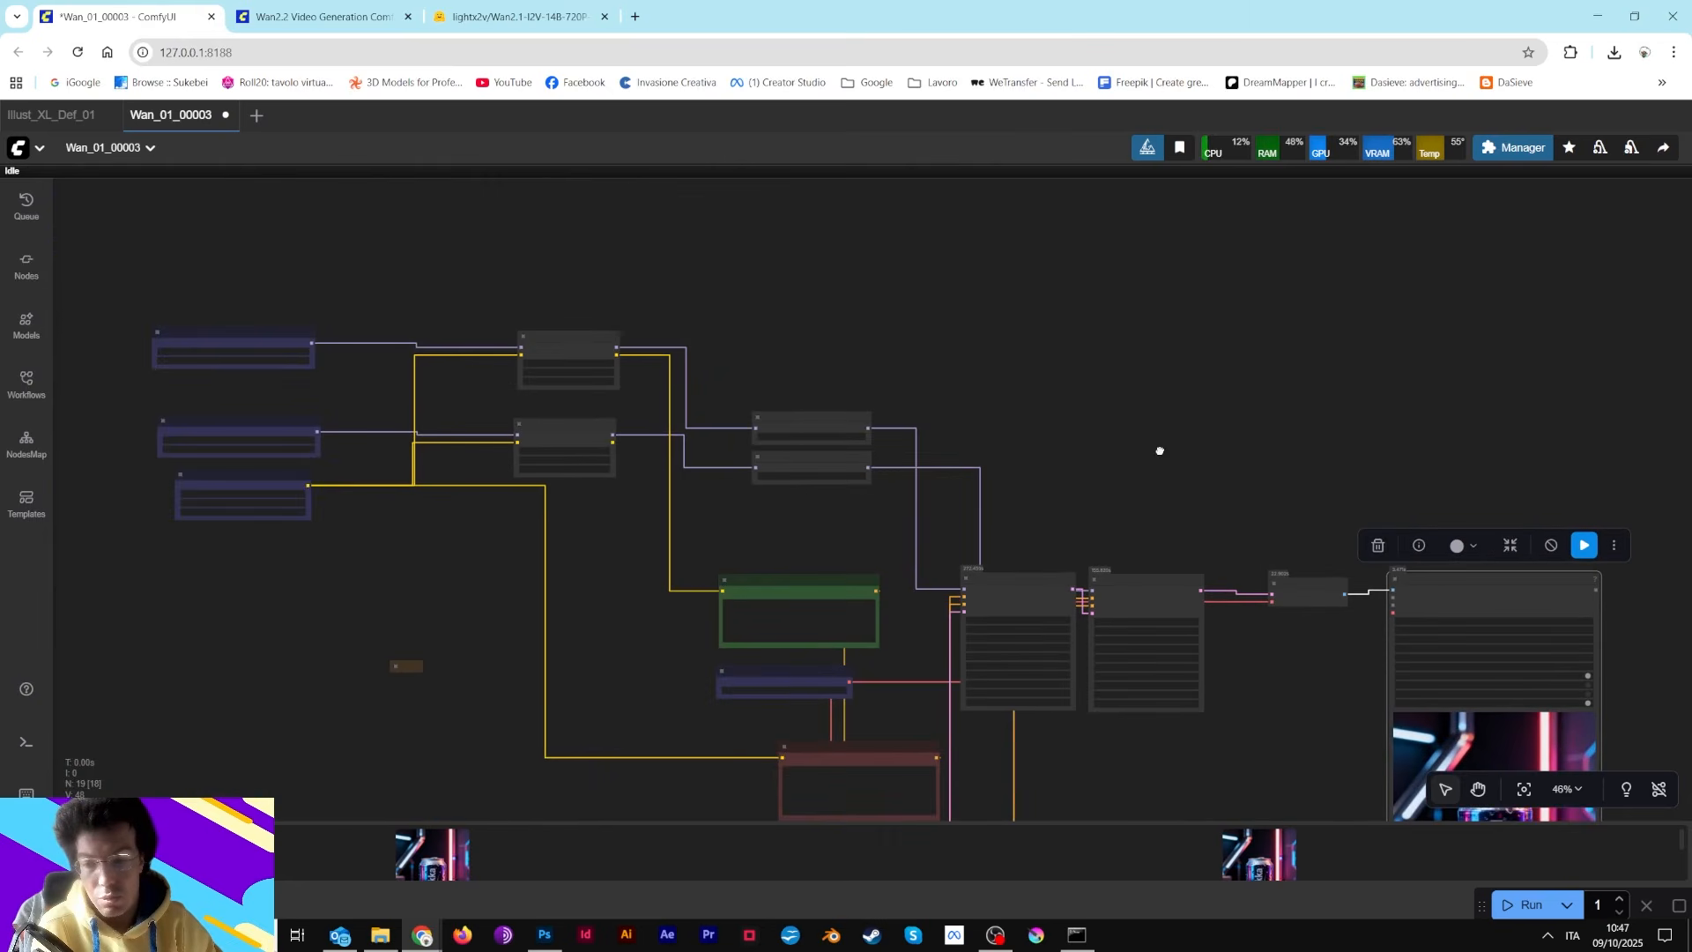
{"action": "scroll", "coordinate": [1159, 454], "scroll_direction": "up", "scroll_amount": 5}
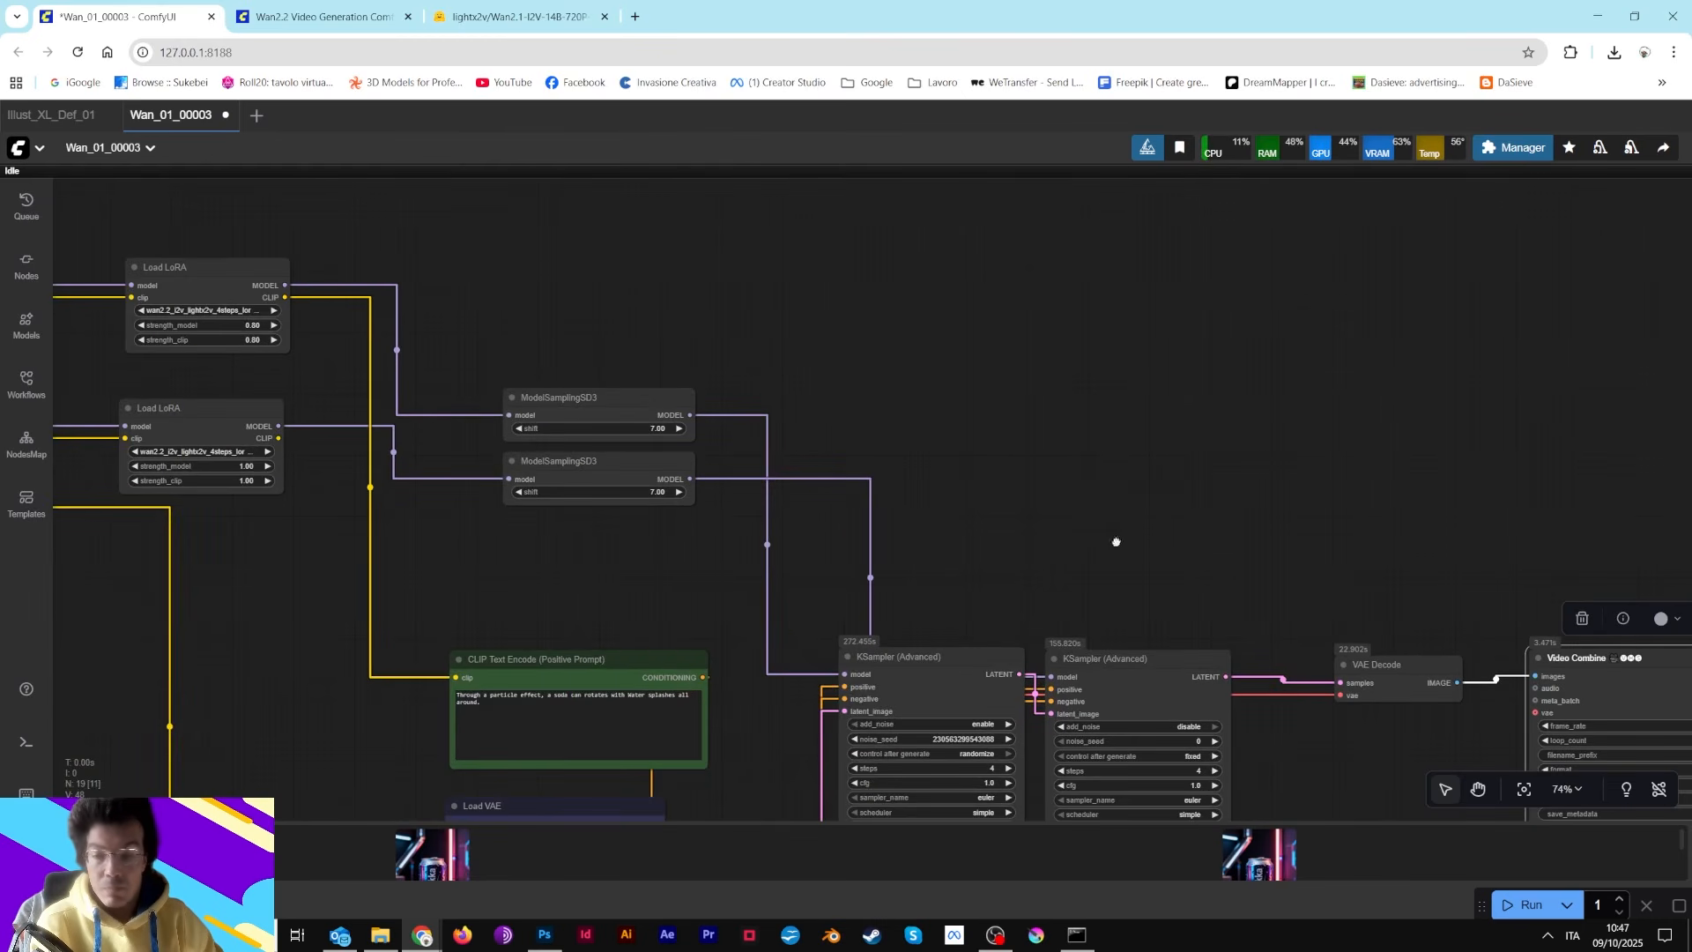
{"action": "left_click_drag", "start_coordinate": [1116, 541], "coordinate": [955, 327]}
{"action": "scroll", "coordinate": [957, 329], "scroll_direction": "down", "scroll_amount": 7}
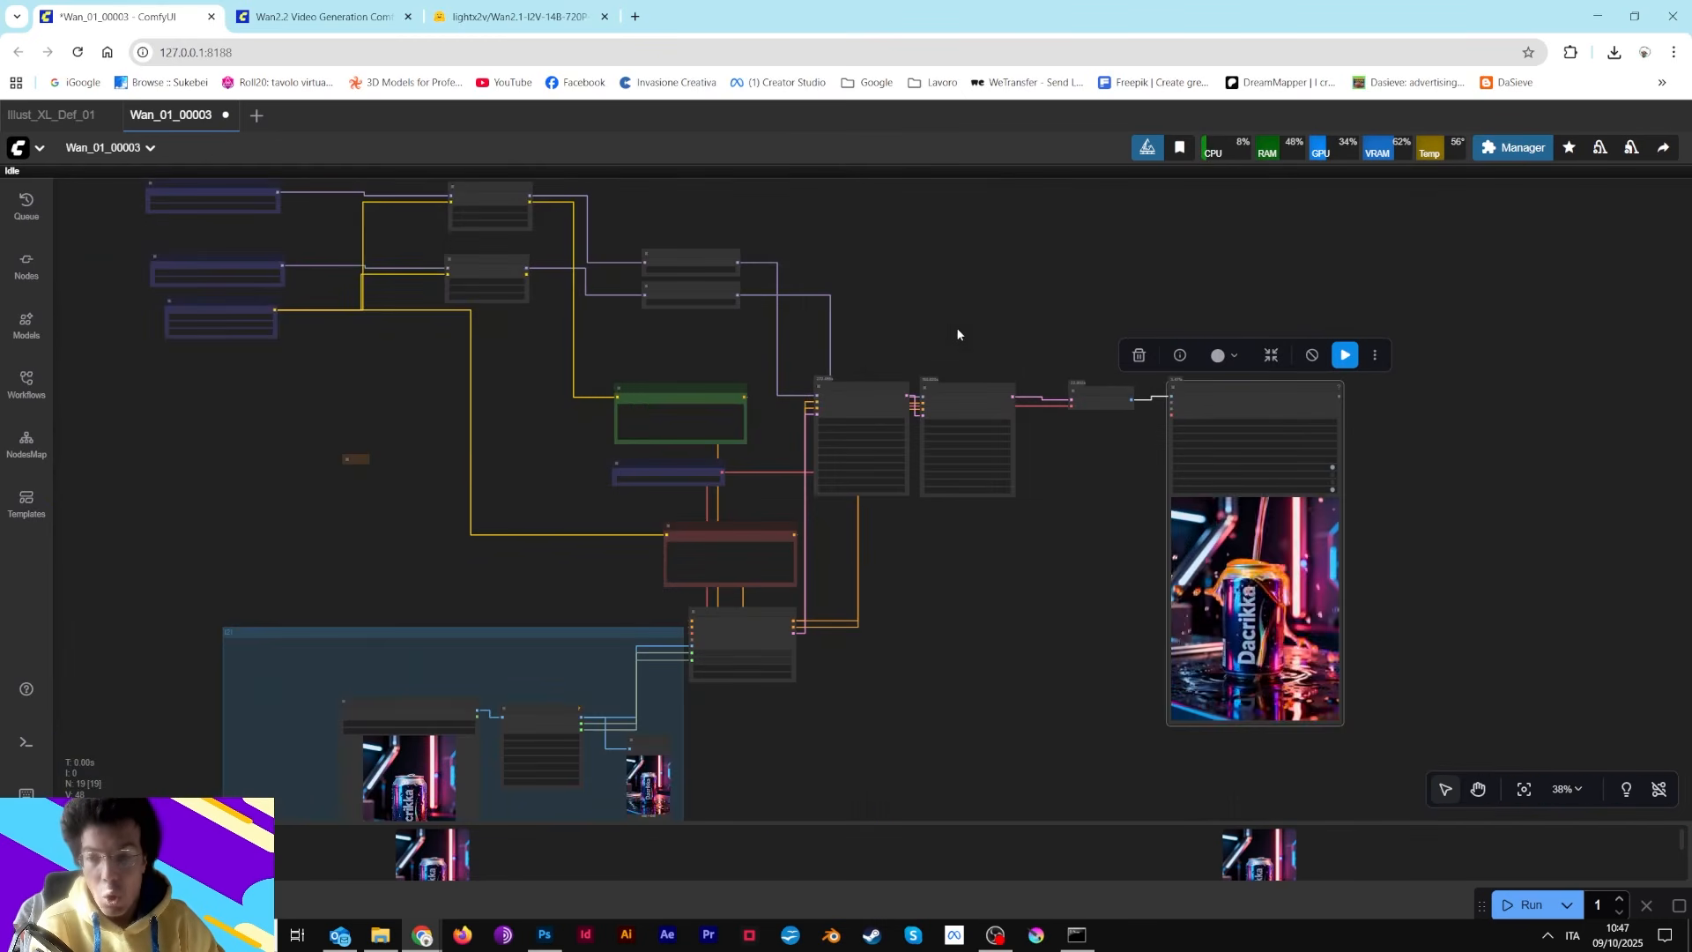
{"action": "left_click_drag", "start_coordinate": [1062, 638], "coordinate": [1008, 589]}
{"action": "scroll", "coordinate": [1008, 589], "scroll_direction": "up", "scroll_amount": 5}
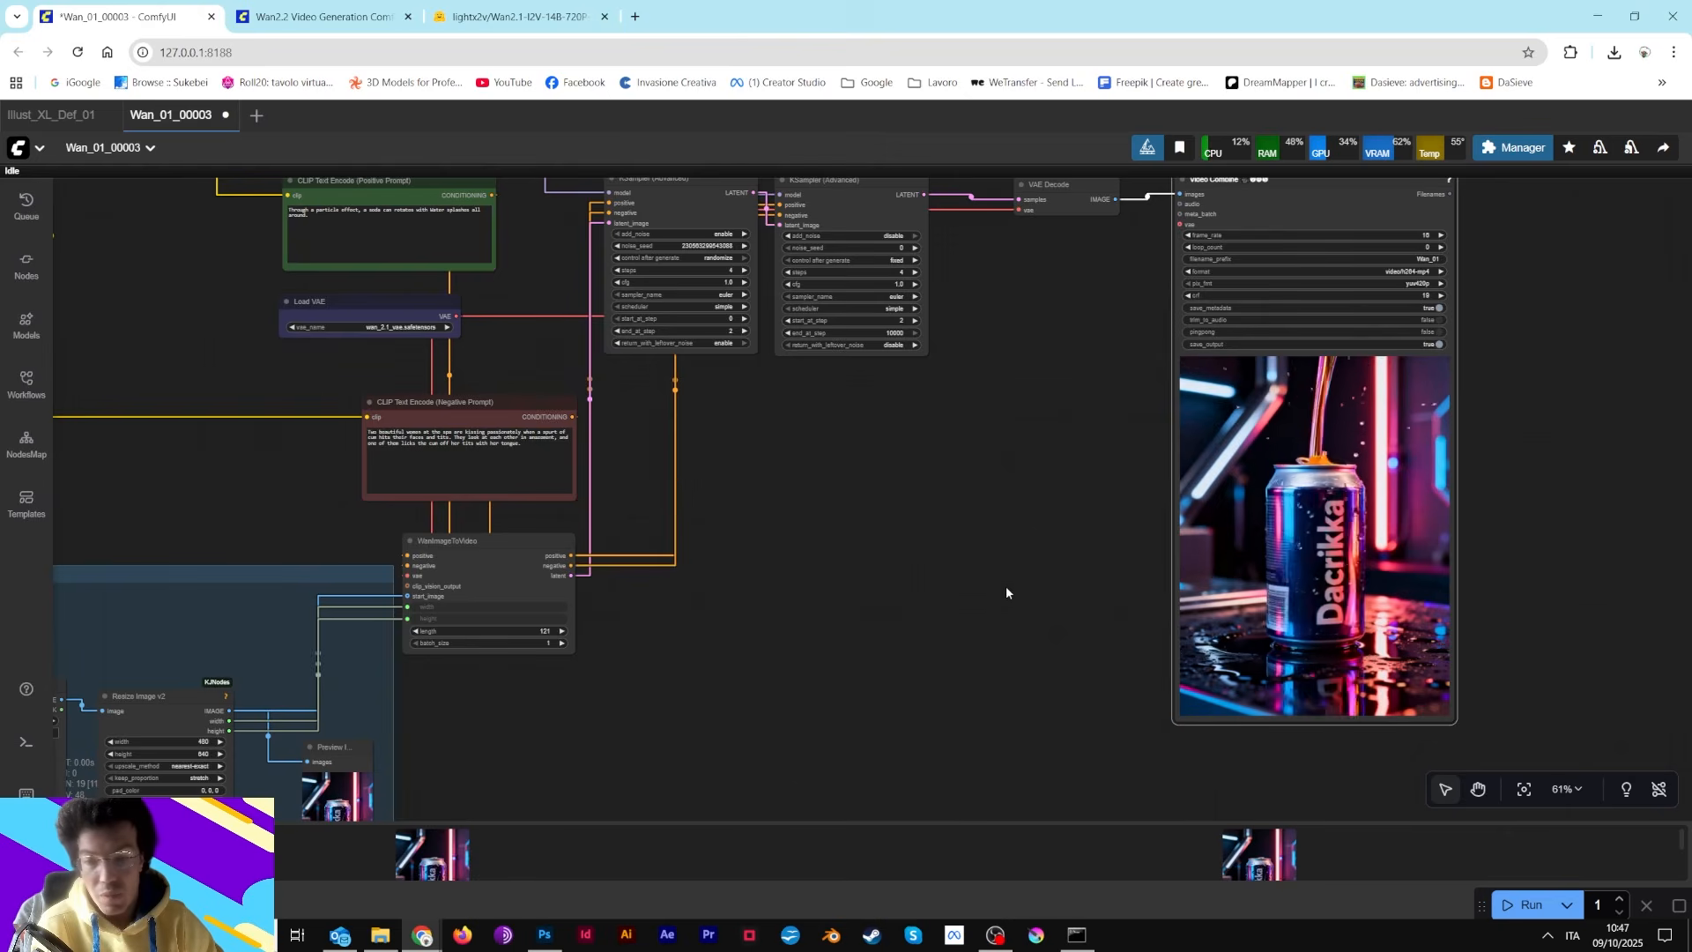
{"action": "left_click_drag", "start_coordinate": [1013, 397], "coordinate": [846, 554]}
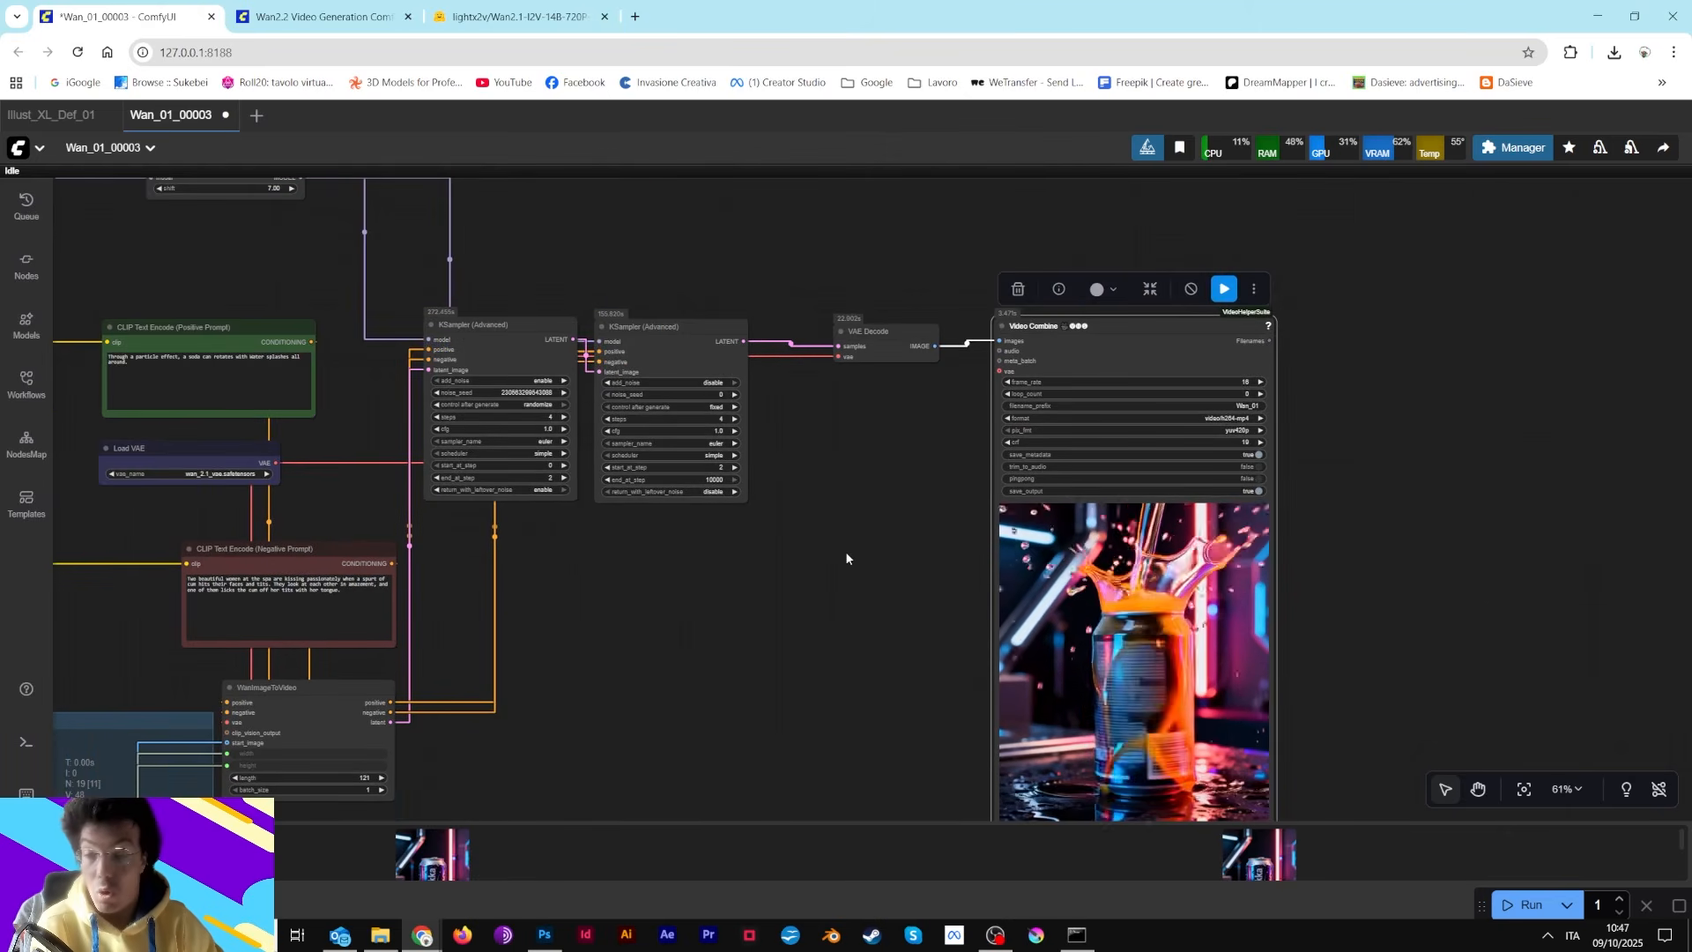
{"action": "scroll", "coordinate": [844, 552], "scroll_direction": "up", "scroll_amount": 2}
Move the two Load Diffusion Model nodes and the Load CLIP node closer to the Load LoRA nodes
{"action": "left_click_drag", "start_coordinate": [665, 213], "coordinate": [896, 358]}
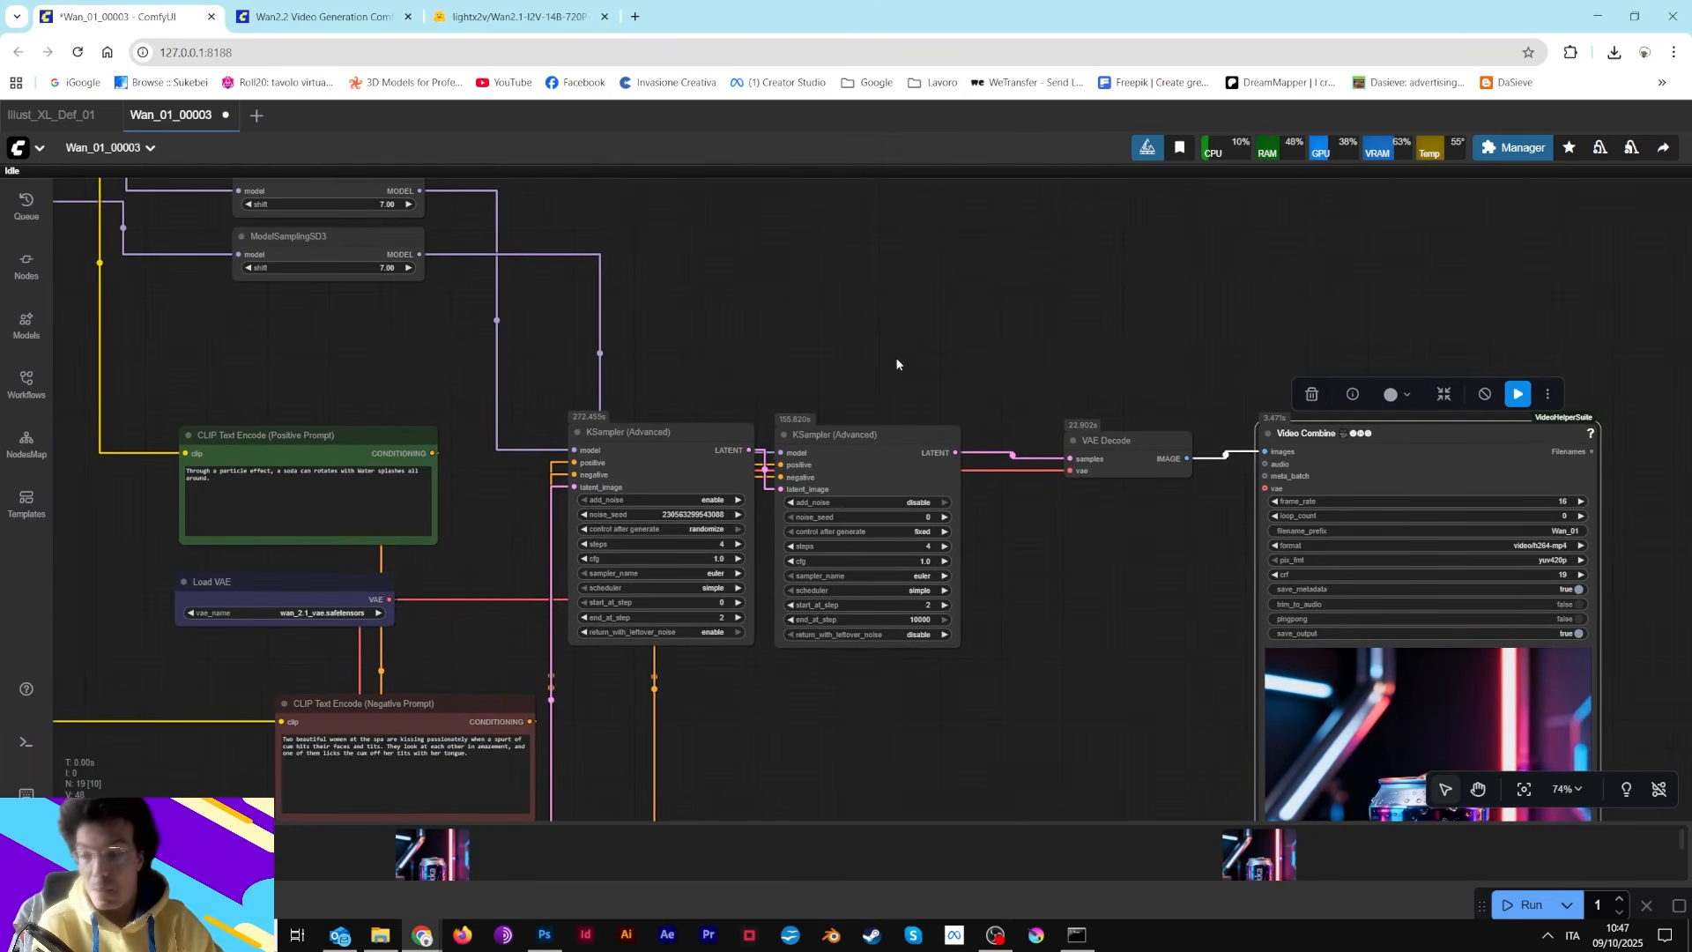
{"action": "left_click_drag", "start_coordinate": [659, 362], "coordinate": [1038, 529]}
{"action": "left_click_drag", "start_coordinate": [684, 219], "coordinate": [1095, 287]}
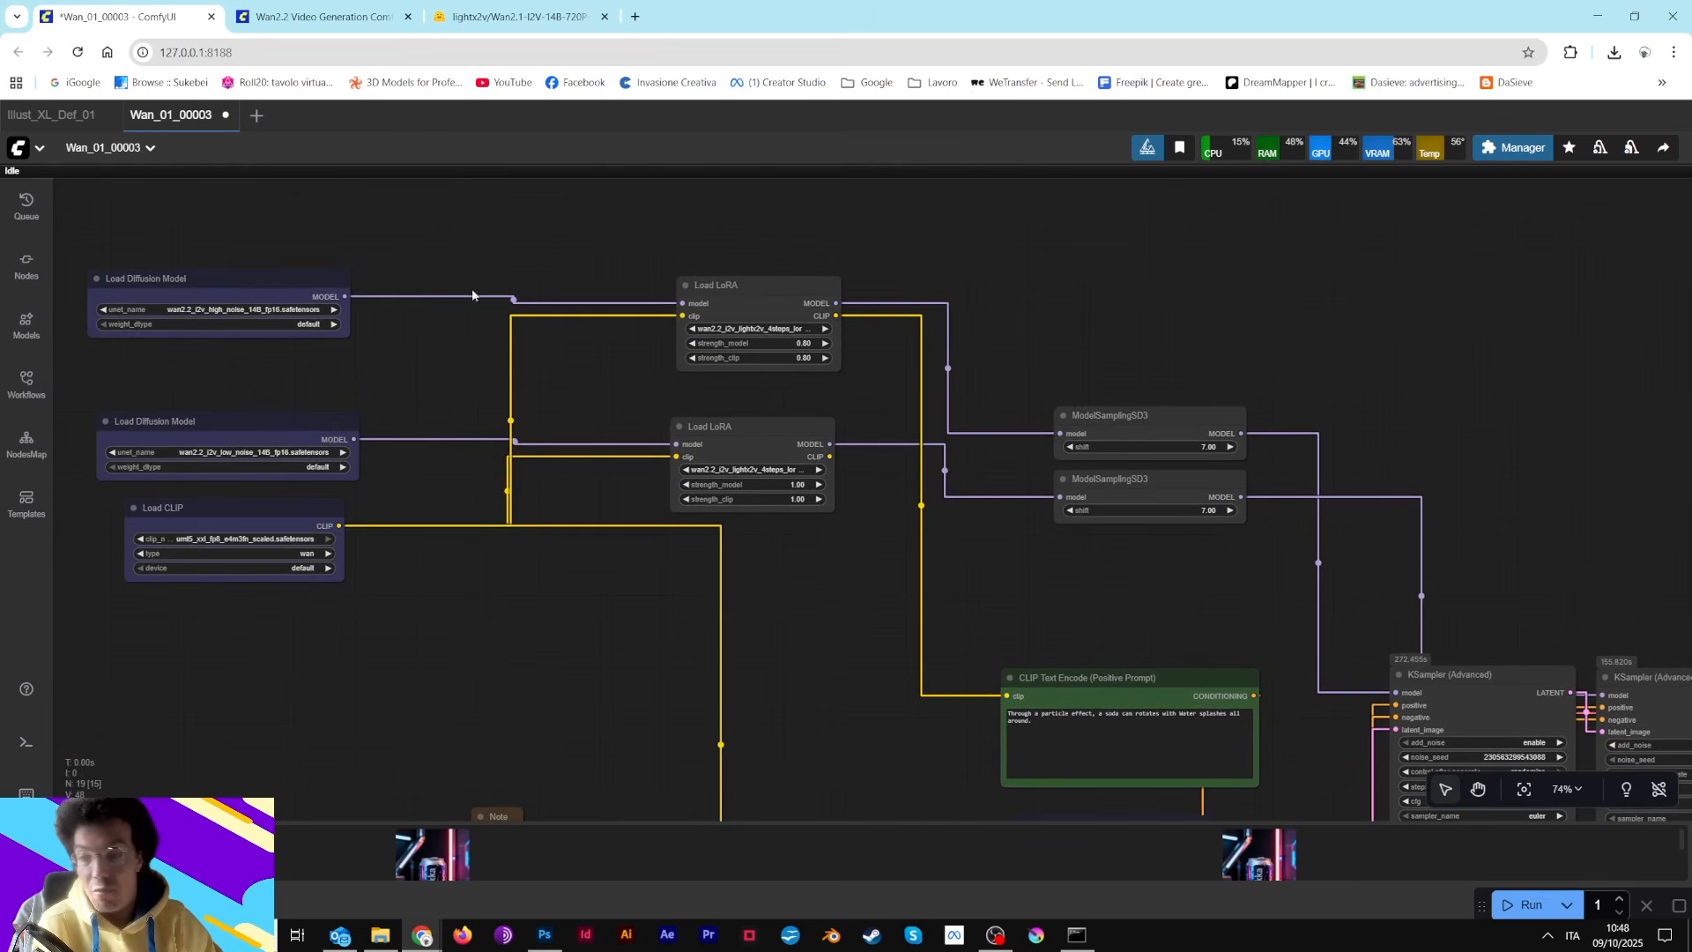
{"action": "left_click_drag", "start_coordinate": [168, 291], "coordinate": [347, 305]}
{"action": "left_click_drag", "start_coordinate": [230, 424], "coordinate": [395, 388]}
{"action": "left_click_drag", "start_coordinate": [253, 512], "coordinate": [397, 515]}
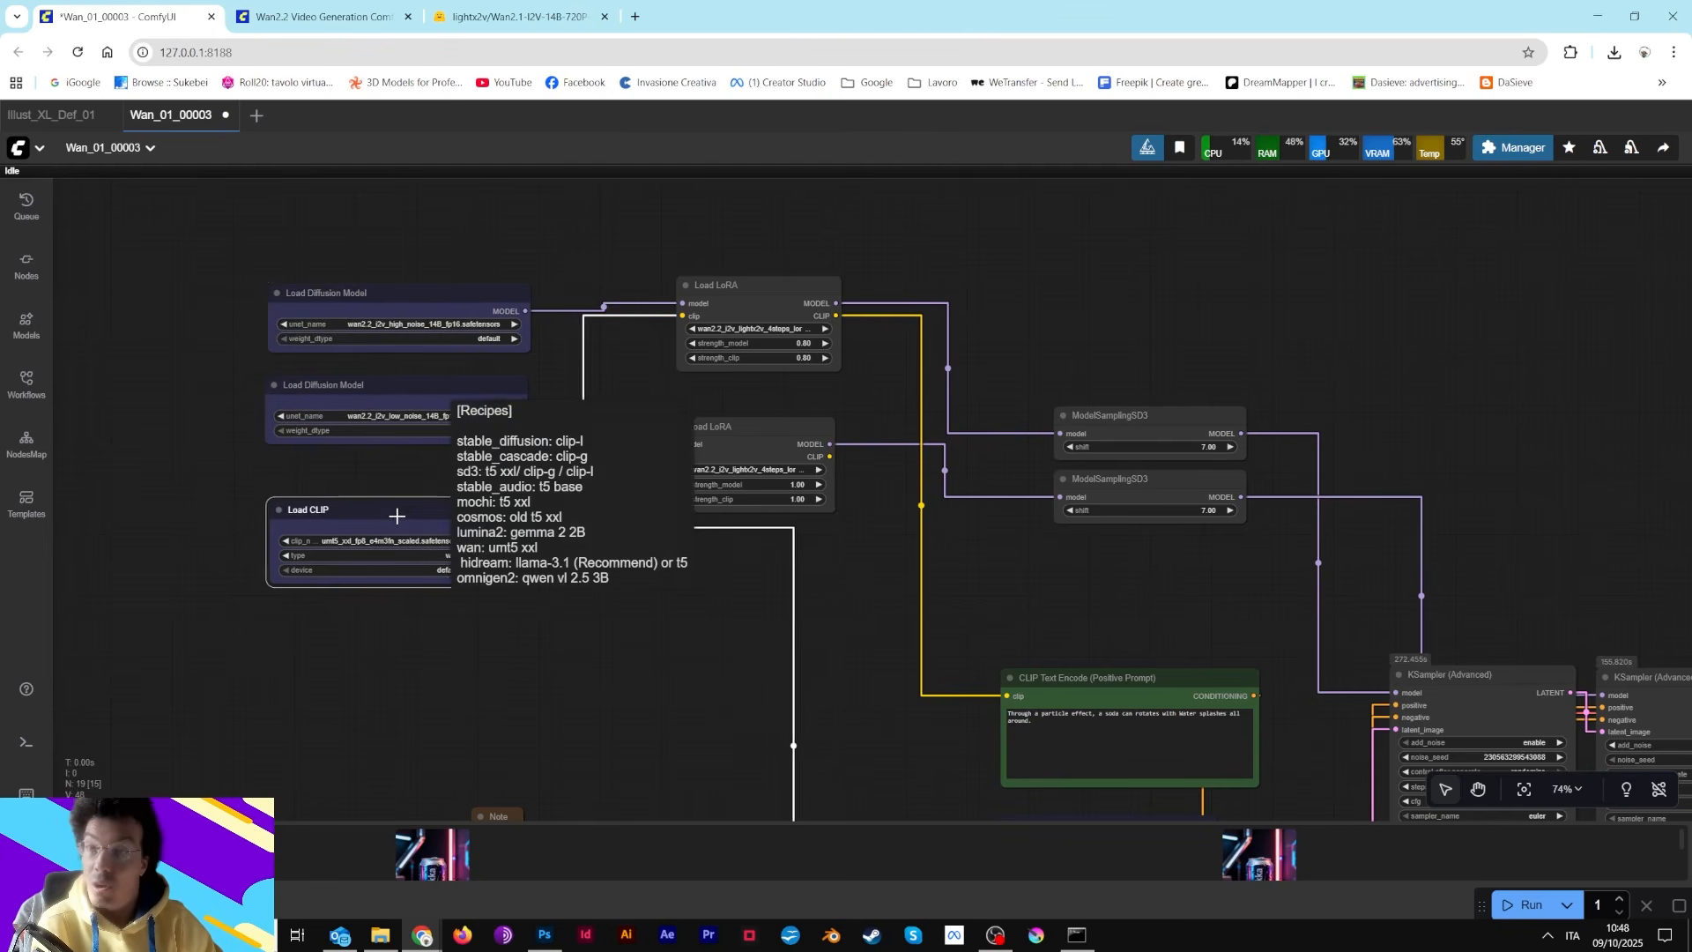
Review the rearranged workflow overall, from the prompts down to the WanImageToVideo node
{"action": "left_click_drag", "start_coordinate": [900, 574], "coordinate": [746, 373]}
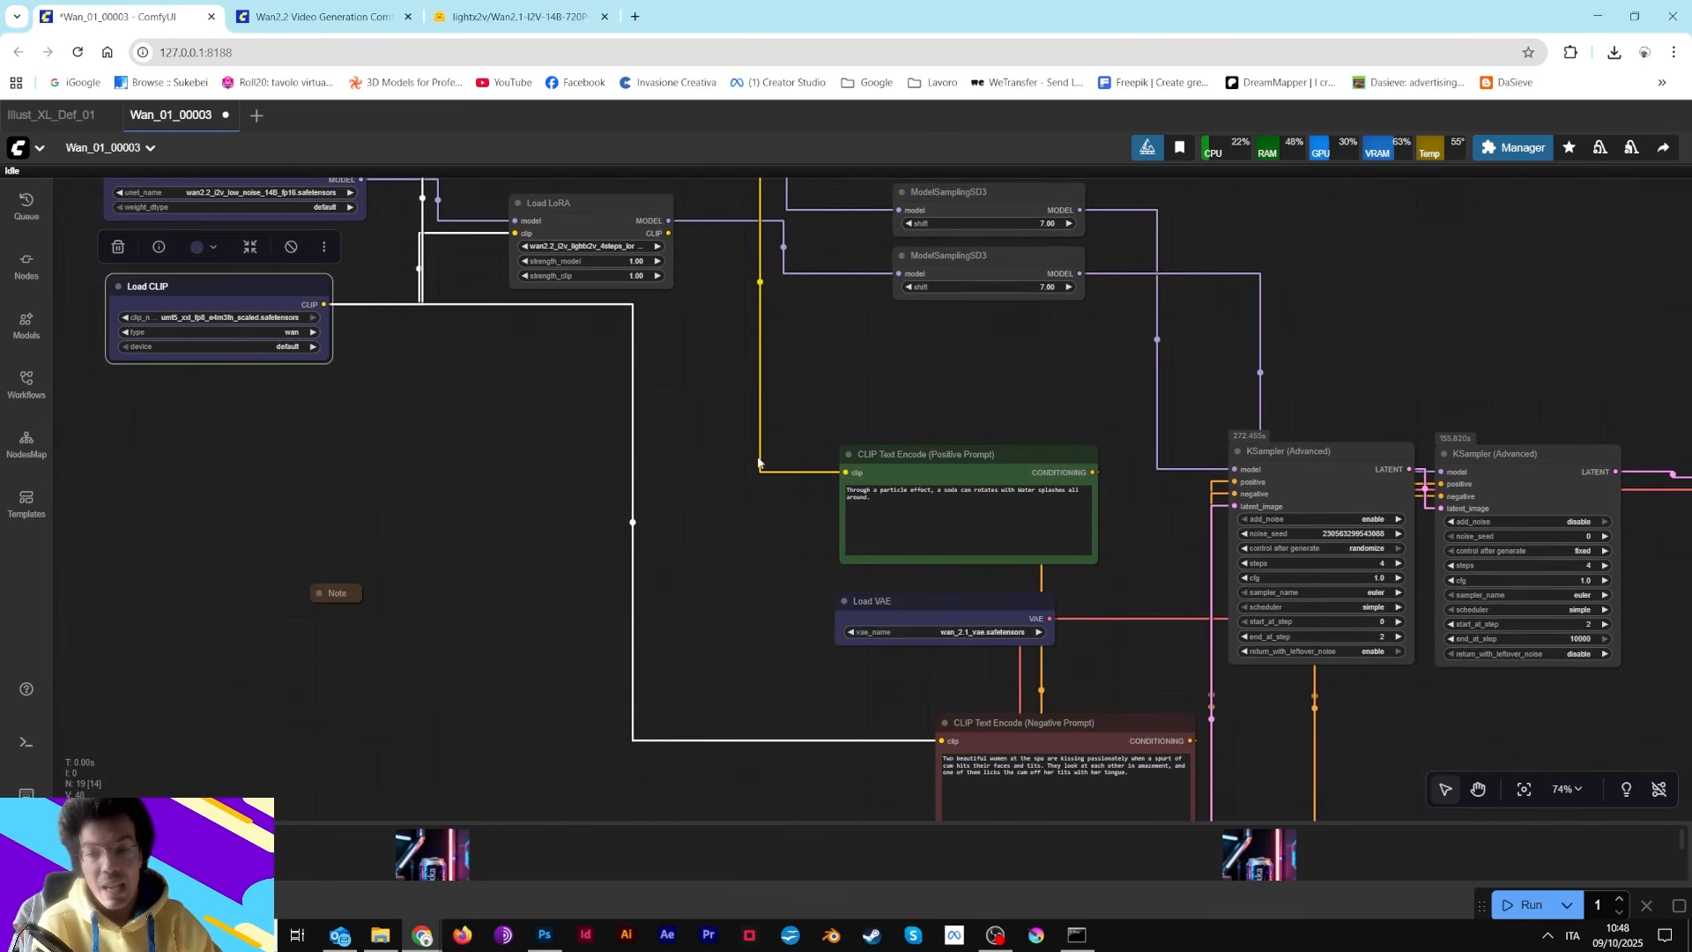
{"action": "left_click_drag", "start_coordinate": [697, 596], "coordinate": [679, 454]}
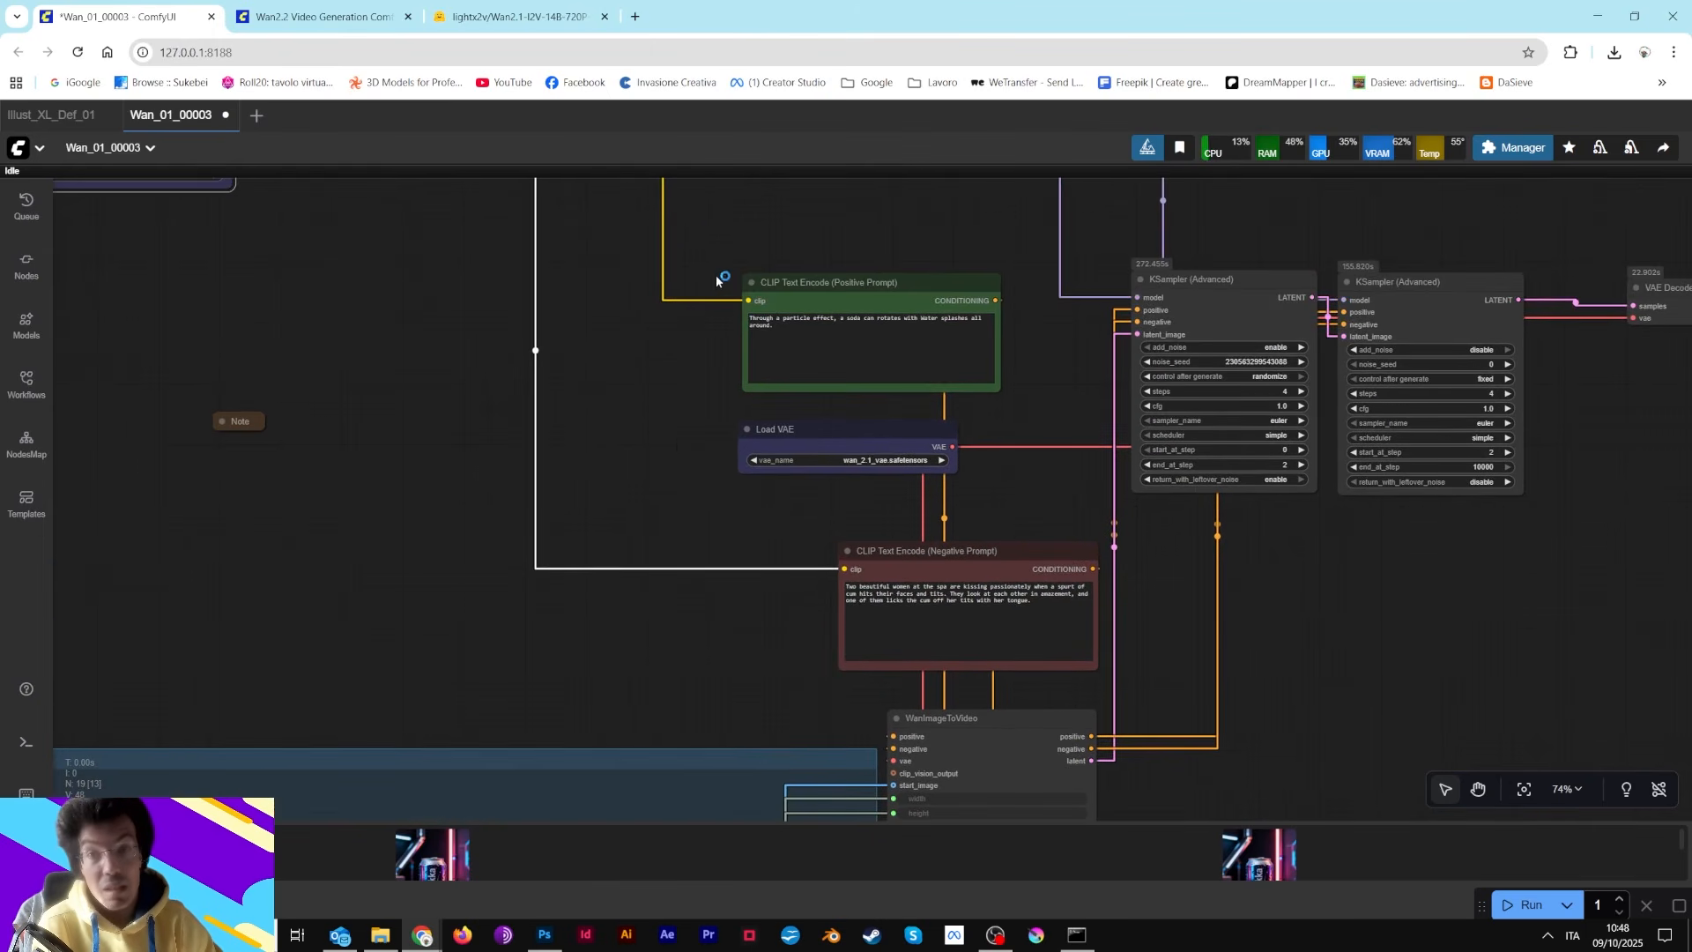
{"action": "scroll", "coordinate": [718, 280], "scroll_direction": "down", "scroll_amount": 7}
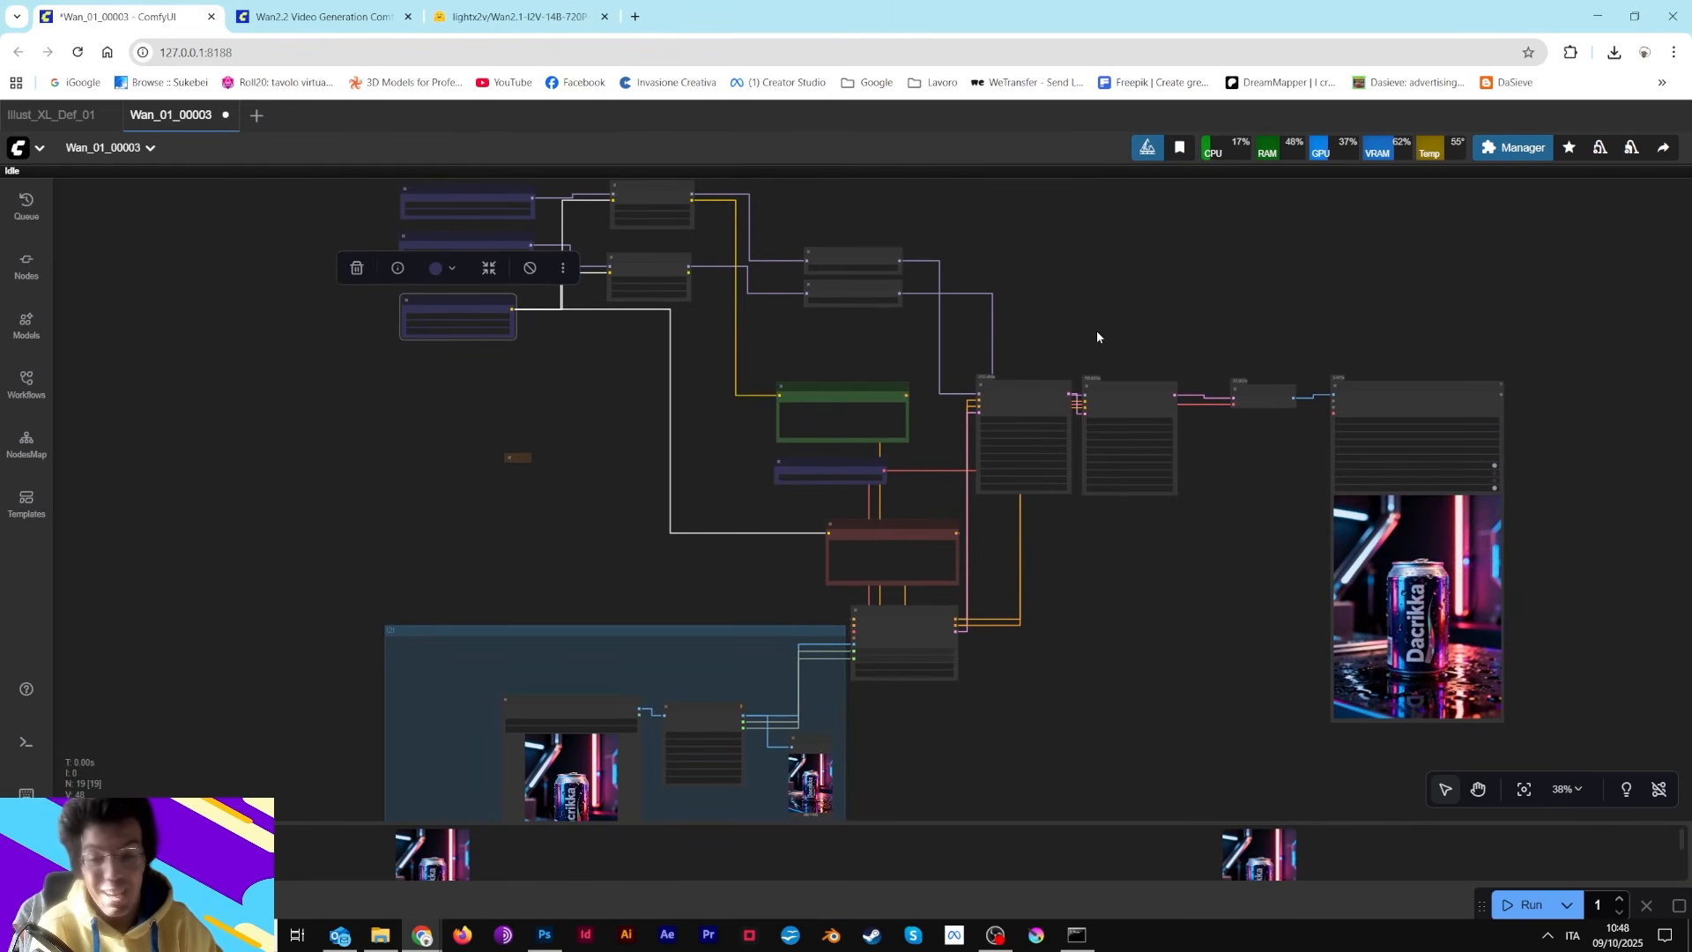
{"action": "left_click_drag", "start_coordinate": [1022, 239], "coordinate": [1066, 418]}
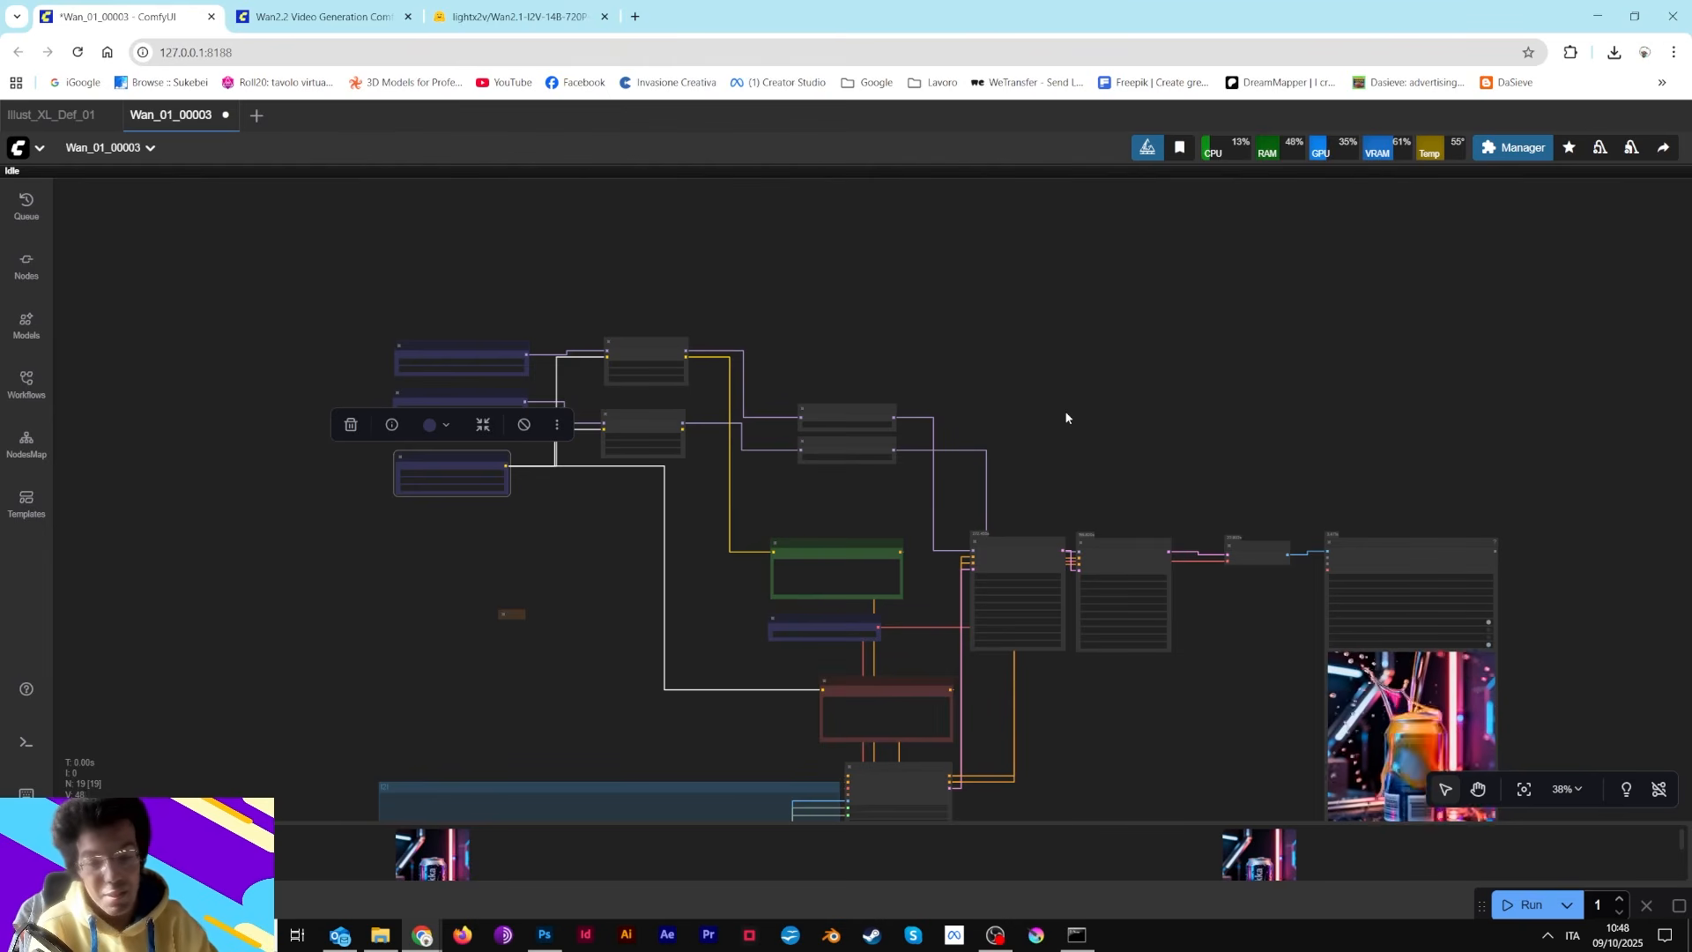
{"action": "left_click_drag", "start_coordinate": [1126, 424], "coordinate": [935, 269]}
{"action": "scroll", "coordinate": [922, 353], "scroll_direction": "up", "scroll_amount": 8}
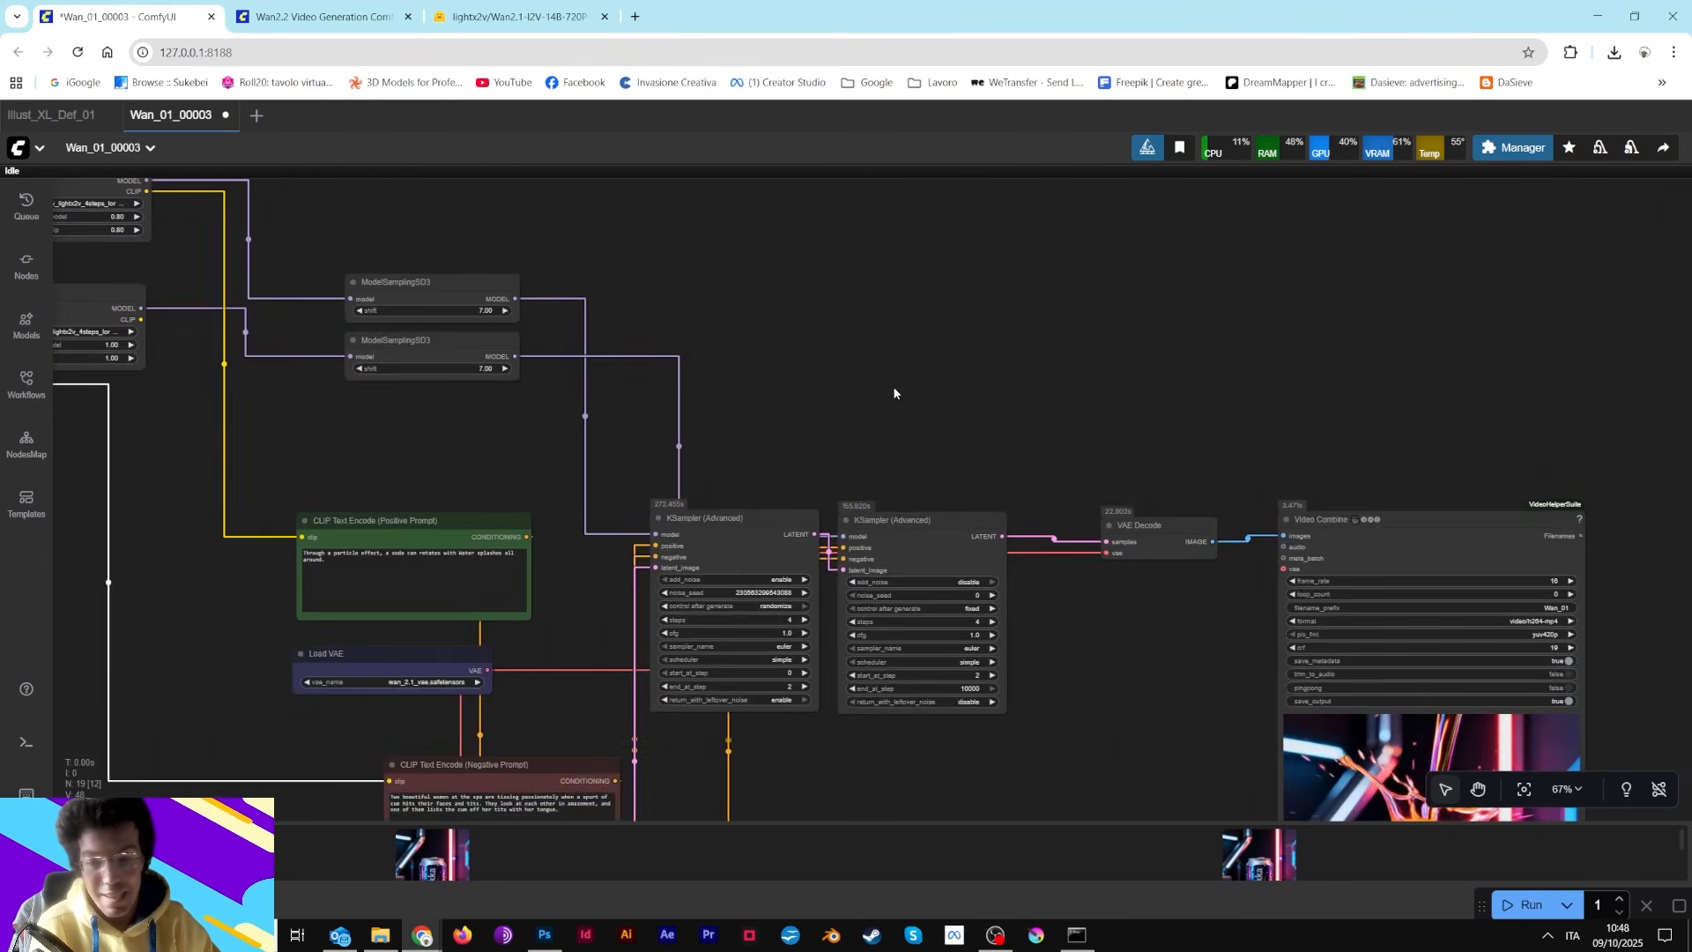
{"action": "scroll", "coordinate": [918, 292], "scroll_direction": "down", "scroll_amount": 2}
{"action": "scroll", "coordinate": [918, 292], "scroll_direction": "down", "scroll_amount": 2}
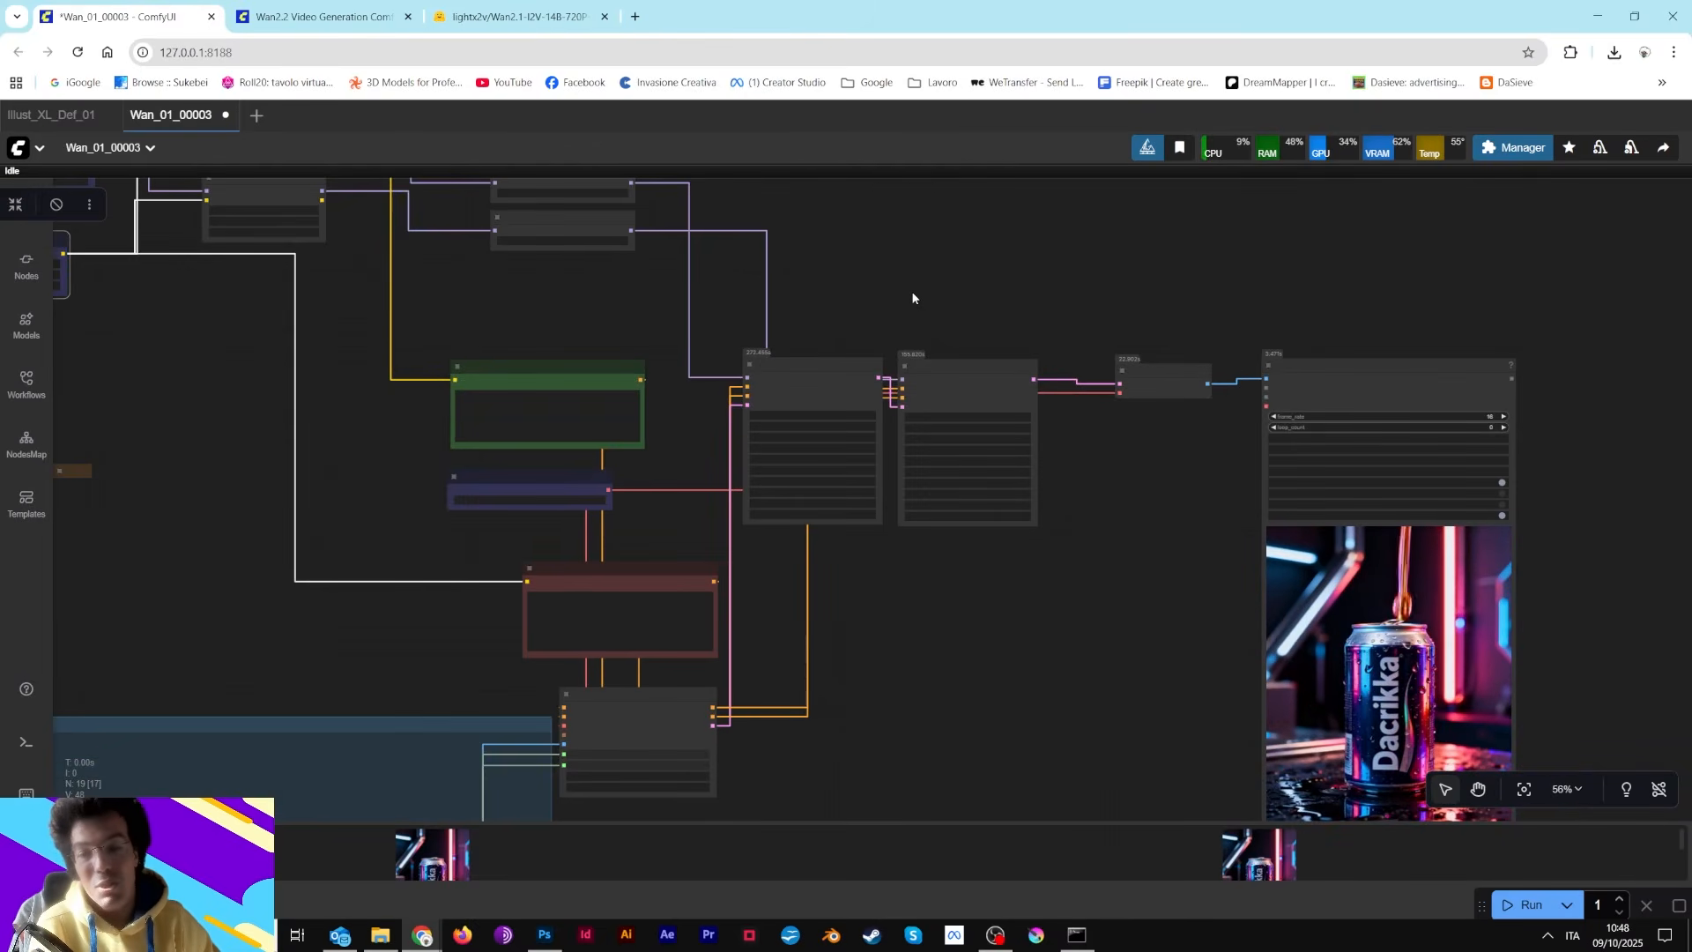
{"action": "scroll", "coordinate": [913, 295], "scroll_direction": "down", "scroll_amount": 5}
{"action": "left_click_drag", "start_coordinate": [482, 563], "coordinate": [502, 715]}
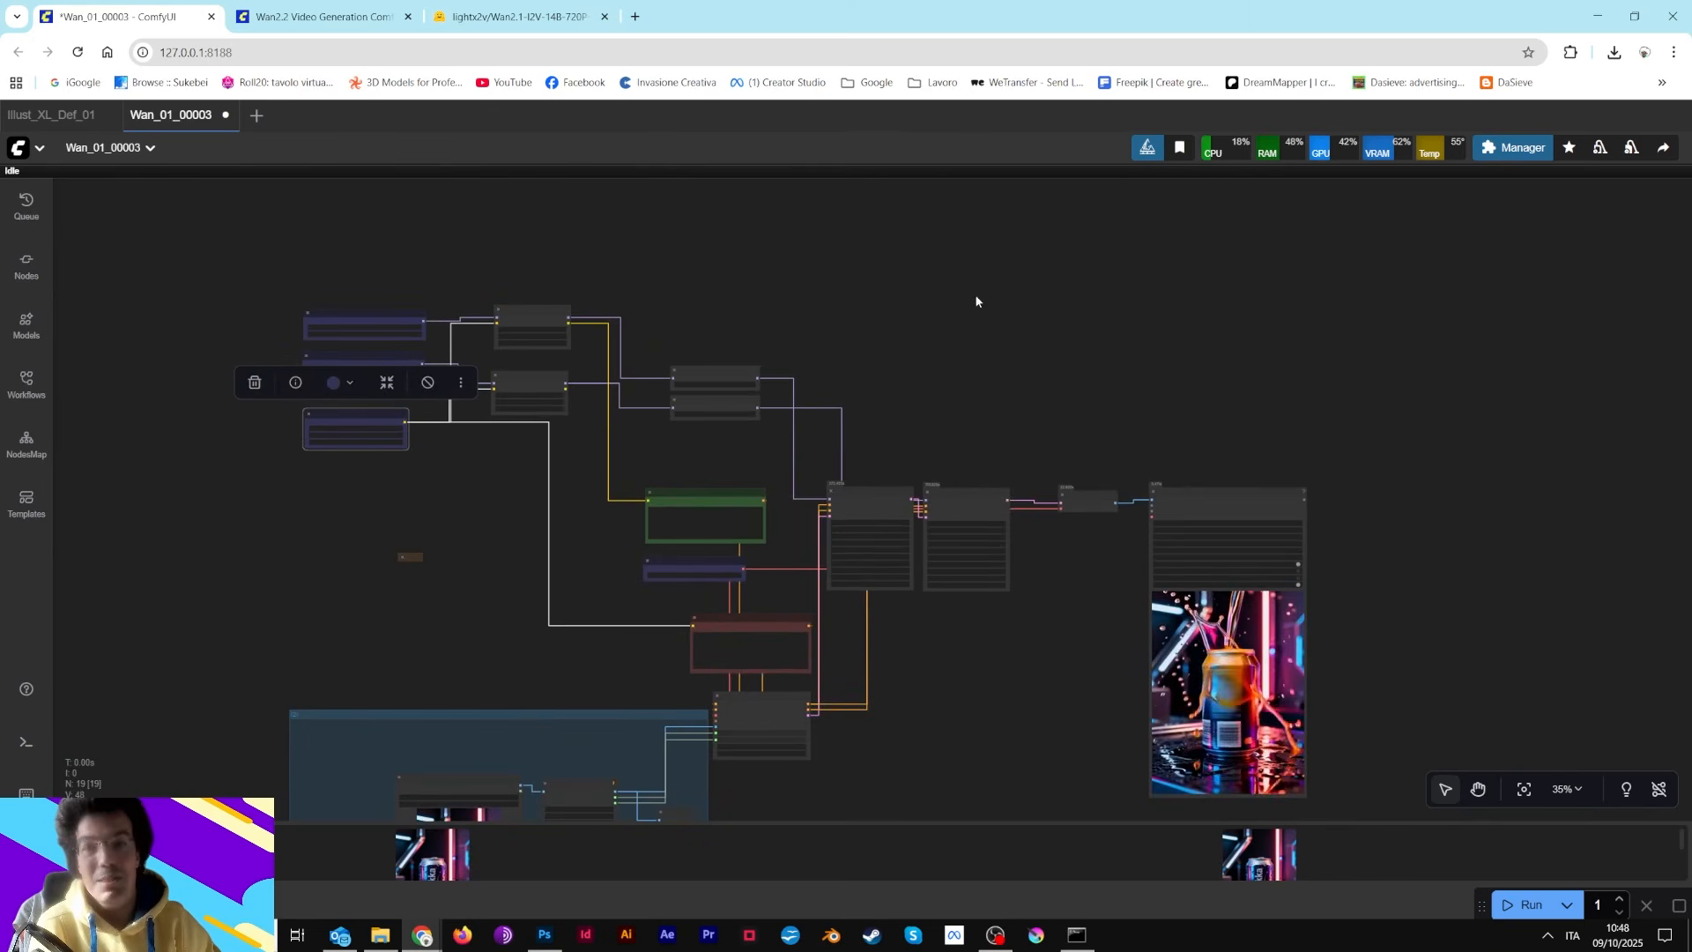